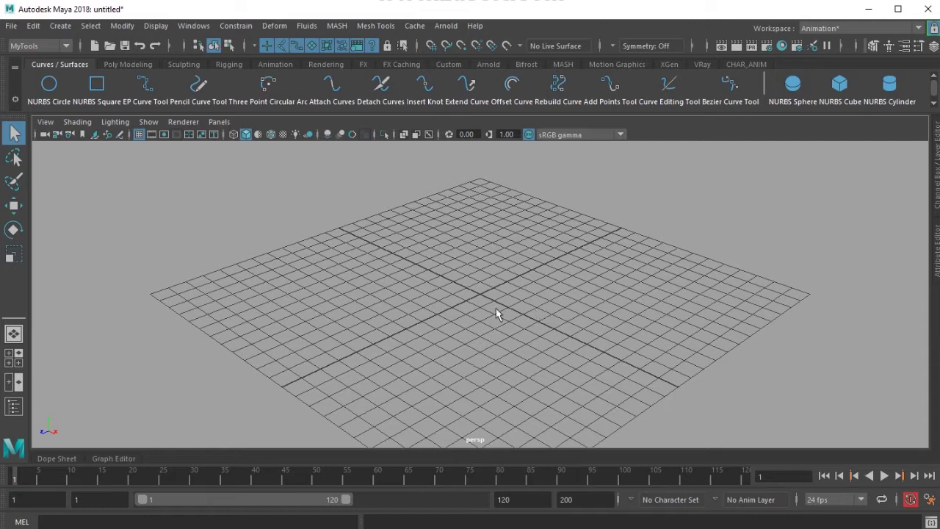
In the right side view, import Tap.jpg from the project's sourceimages folder as an image plane.
{"action": "key", "text": "space"}
{"action": "left_click_drag", "start_coordinate": [438, 305], "coordinate": [533, 309]}
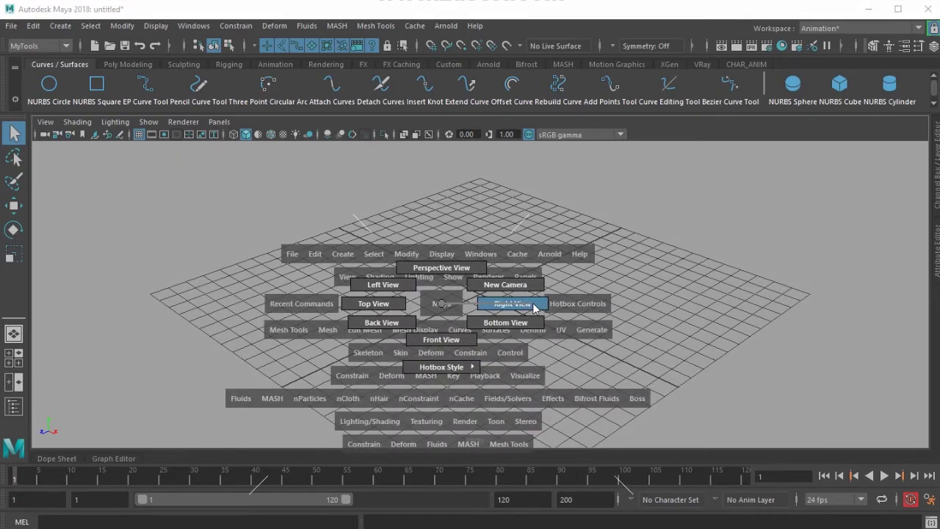
{"action": "left_click_drag", "start_coordinate": [534, 308], "coordinate": [534, 309]}
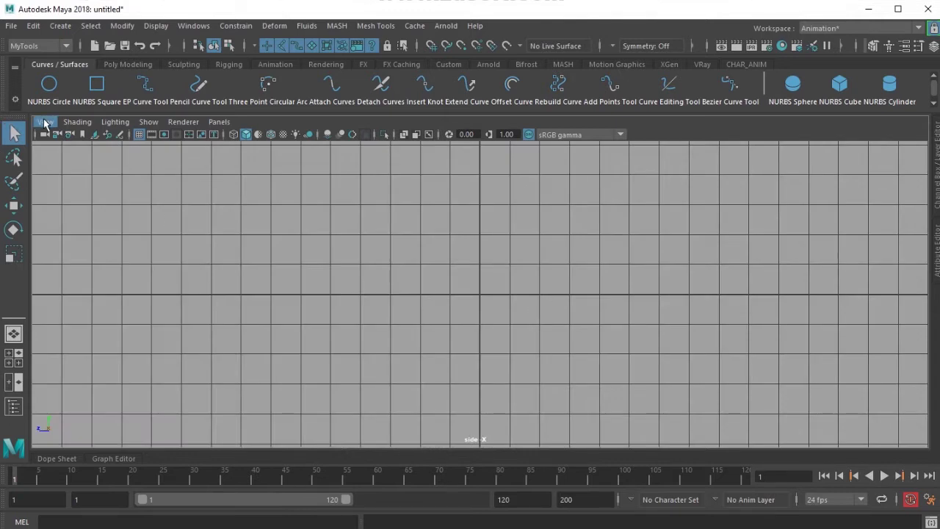
{"action": "left_click", "coordinate": [45, 122]}
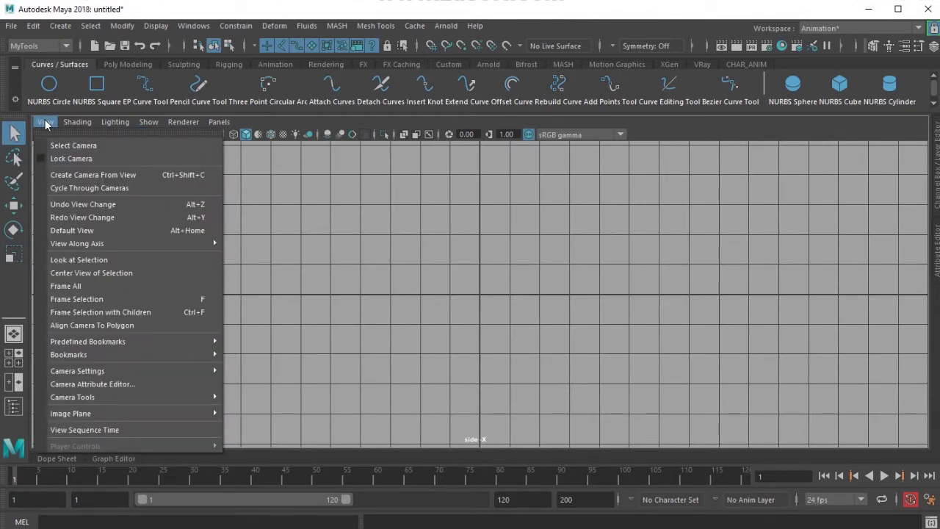
{"action": "mouse_move", "coordinate": [150, 419]}
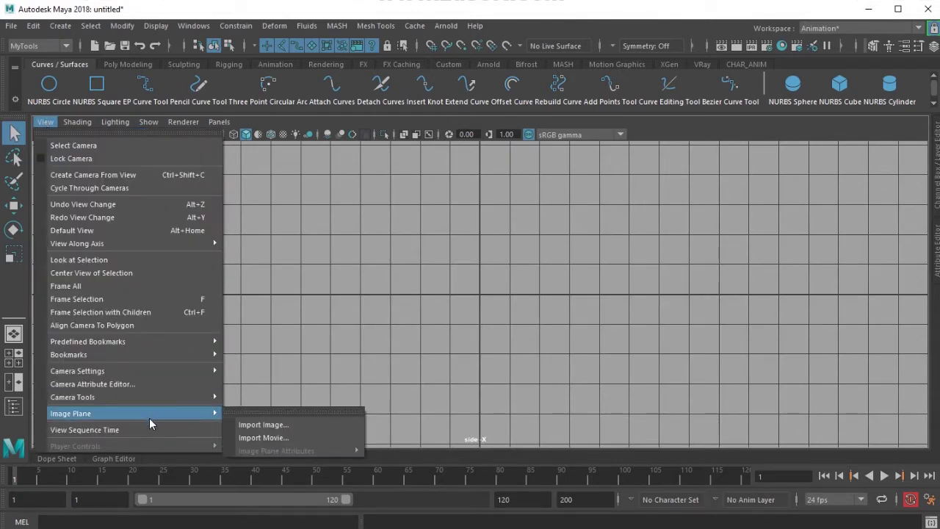
{"action": "left_click", "coordinate": [263, 424]}
{"action": "left_click", "coordinate": [177, 124]}
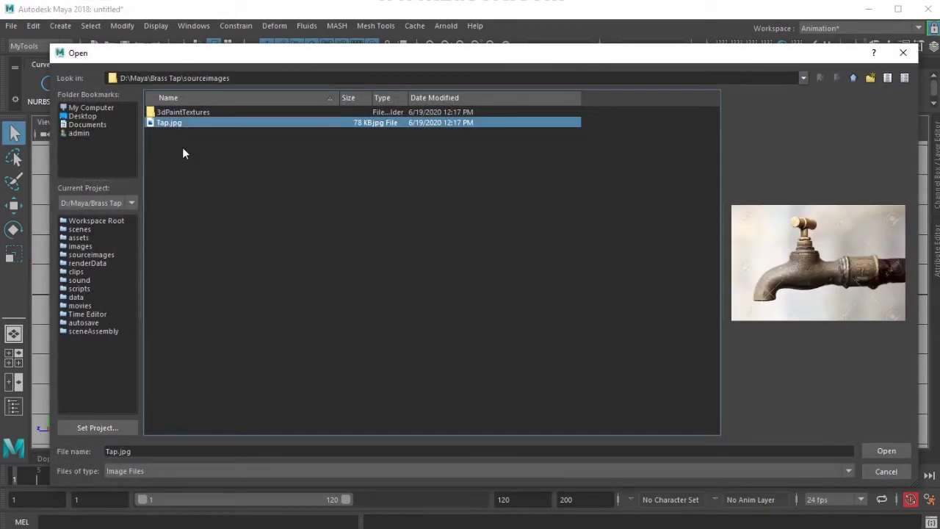
{"action": "left_click", "coordinate": [869, 448]}
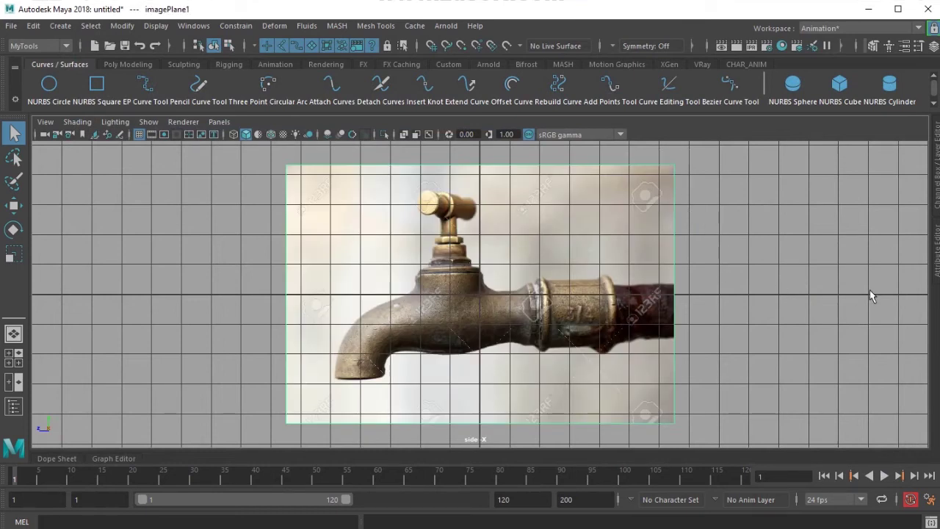
In the perspective view, move the tap image plane along the X axis to behind the grid.
{"action": "key", "text": "space"}
{"action": "left_click_drag", "start_coordinate": [443, 257], "coordinate": [487, 189]}
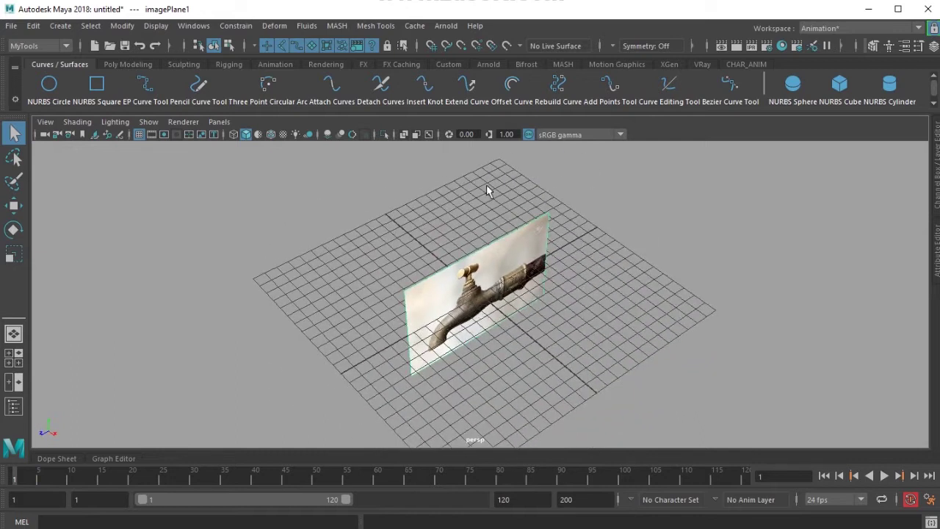
{"action": "left_click_drag", "start_coordinate": [541, 303], "coordinate": [309, 231], "text": "alt"}
{"action": "key", "text": "w"}
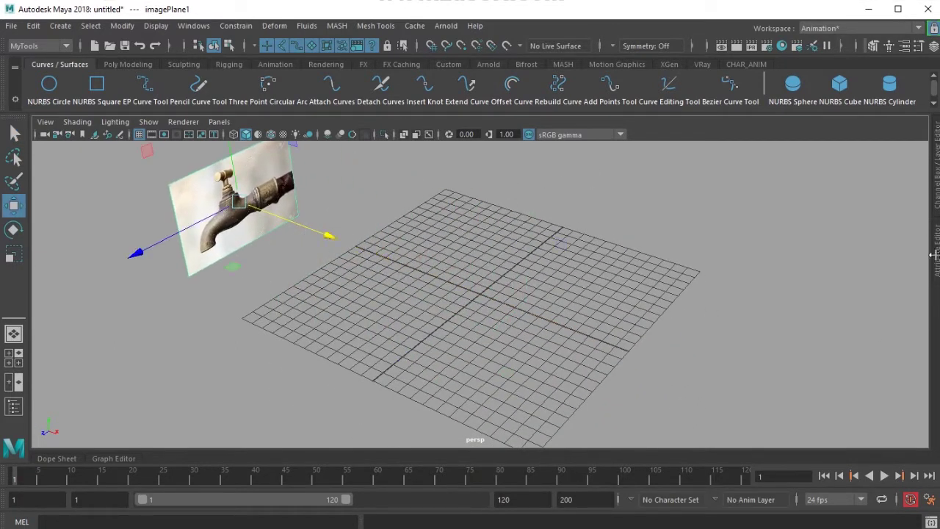
Darken the tap image plane by lowering its Color Gain to a mid grey, and deselect it.
{"action": "left_click", "coordinate": [938, 265]}
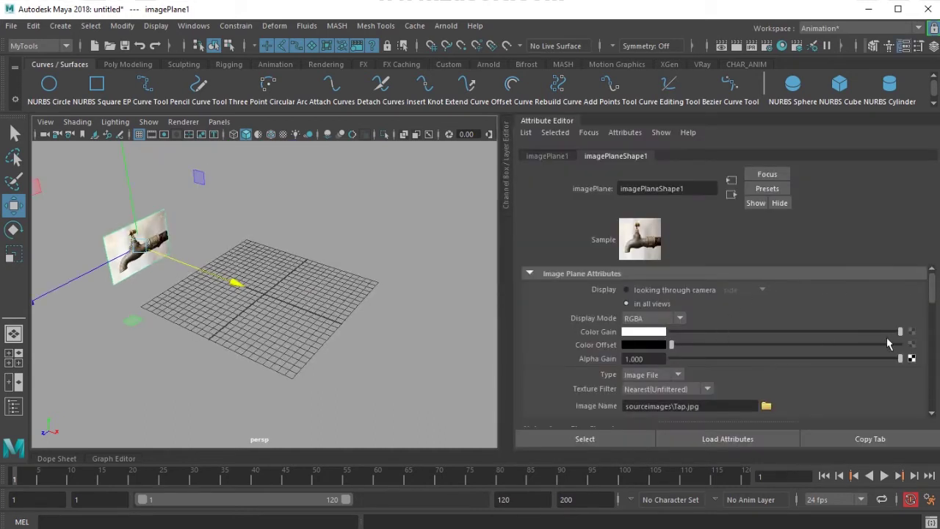
{"action": "left_click_drag", "start_coordinate": [900, 332], "coordinate": [777, 333]}
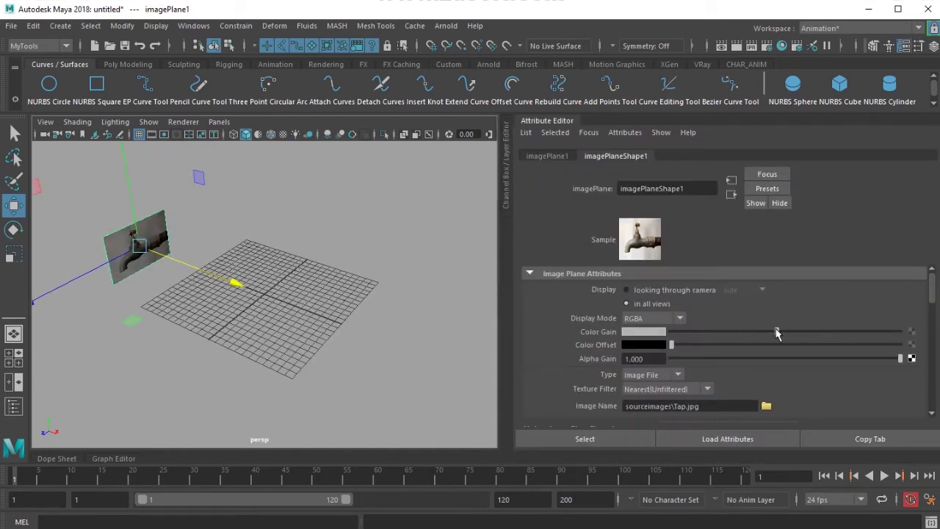
{"action": "key", "text": "ctrl+a"}
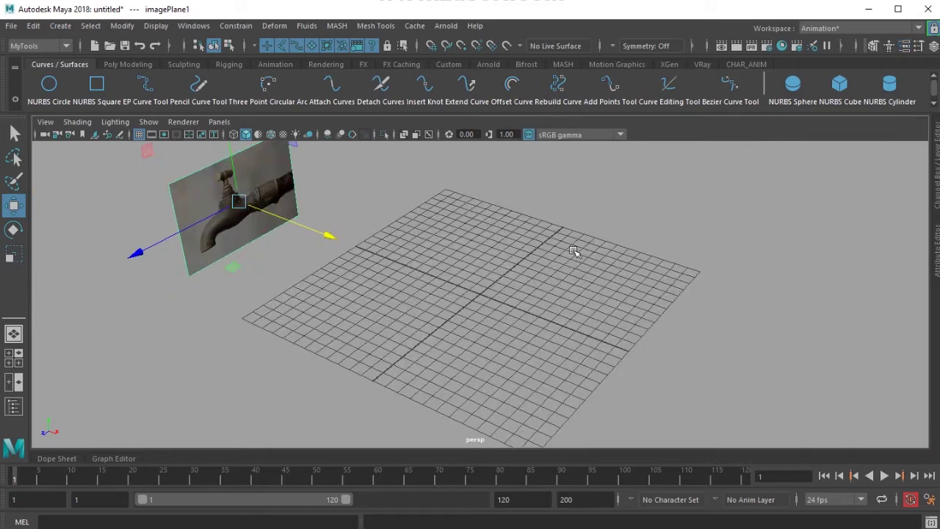
{"action": "left_click", "coordinate": [556, 266]}
{"action": "left_click_drag", "start_coordinate": [556, 266], "coordinate": [503, 285], "text": "alt"}
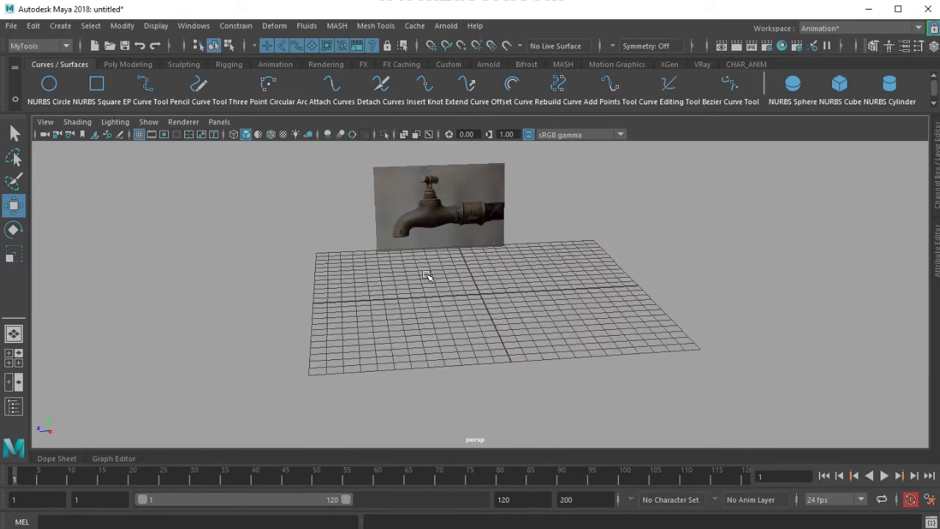
In the right side view, create a polygon cylinder, rotate it 90 degrees about X, and place it over the tap body beneath the handle.
{"action": "key", "text": "space"}
{"action": "left_click_drag", "start_coordinate": [420, 275], "coordinate": [510, 279]}
{"action": "middle_click_drag", "start_coordinate": [596, 304], "coordinate": [582, 294], "text": "alt"}
{"action": "scroll", "coordinate": [586, 324], "scroll_direction": "up", "scroll_amount": 2}
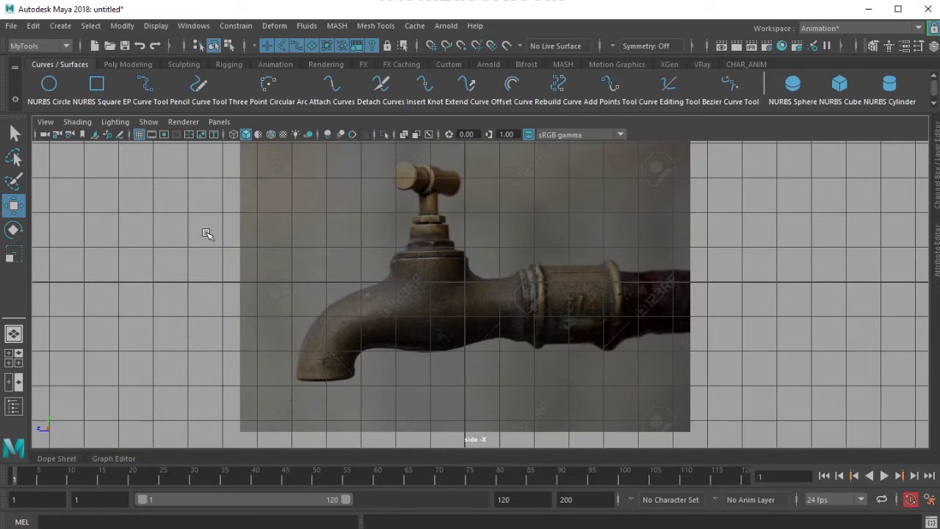
{"action": "left_click", "coordinate": [131, 64]}
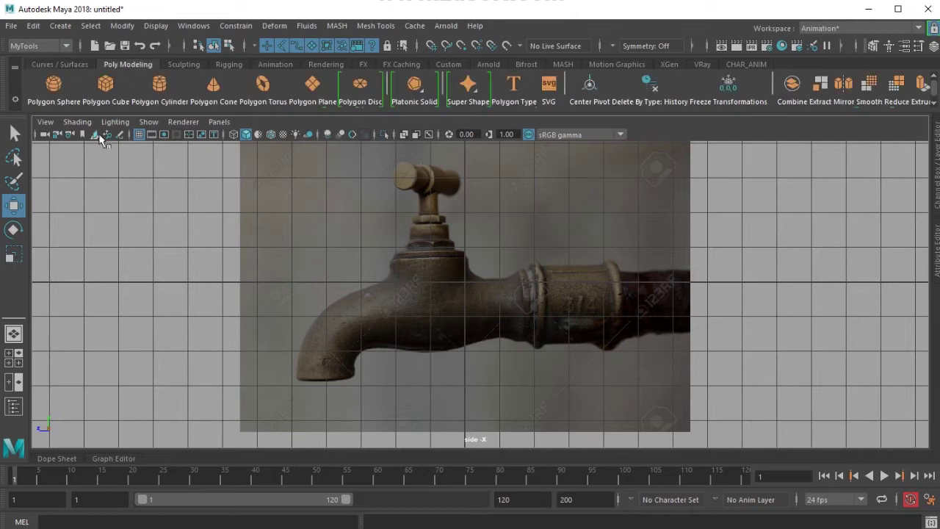
{"action": "left_click", "coordinate": [159, 84]}
{"action": "key", "text": "e"}
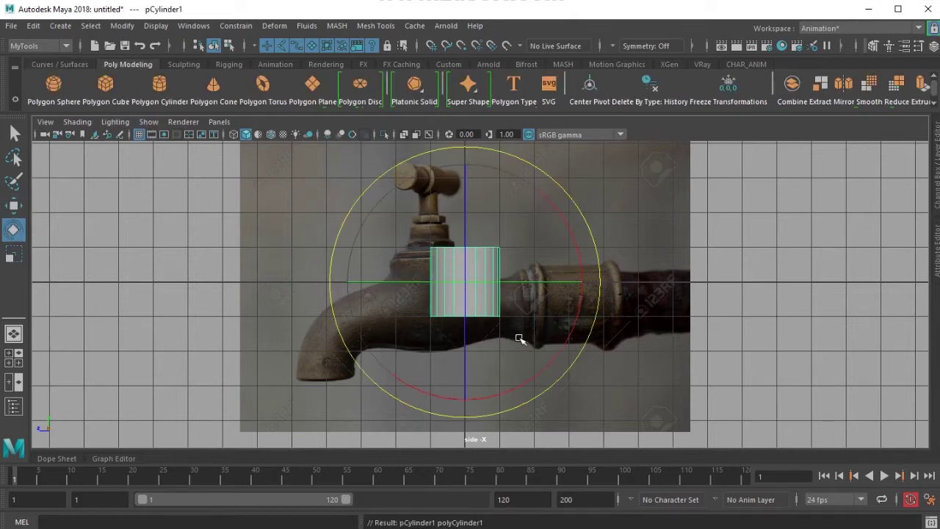
{"action": "left_click_drag", "start_coordinate": [571, 235], "coordinate": [518, 179]}
{"action": "key", "text": "w"}
{"action": "left_click_drag", "start_coordinate": [465, 282], "coordinate": [430, 309]}
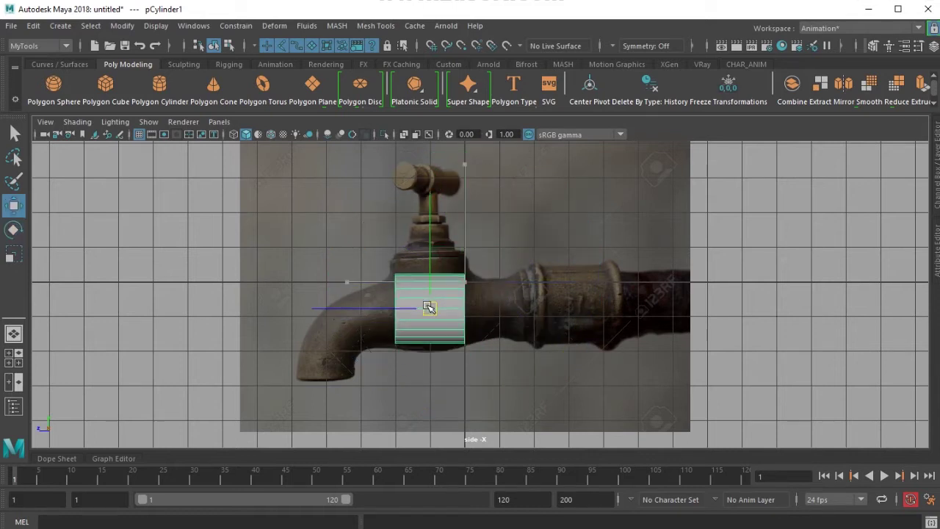
Set the cylinder's Subdivisions Axis to 12.
{"action": "left_click", "coordinate": [937, 185]}
{"action": "left_click", "coordinate": [813, 296]}
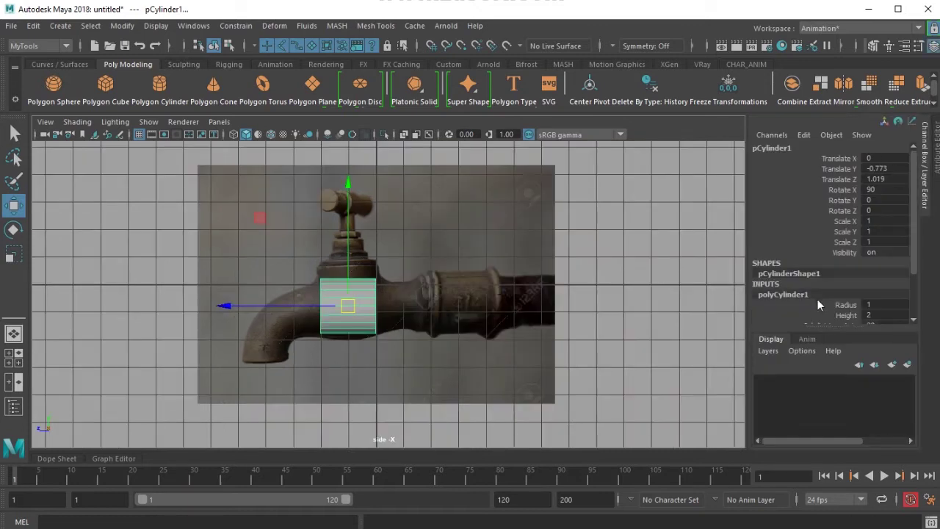
{"action": "scroll", "coordinate": [845, 294], "scroll_direction": "down", "scroll_amount": 2}
{"action": "double_click", "coordinate": [888, 267]}
{"action": "type", "text": "12"}
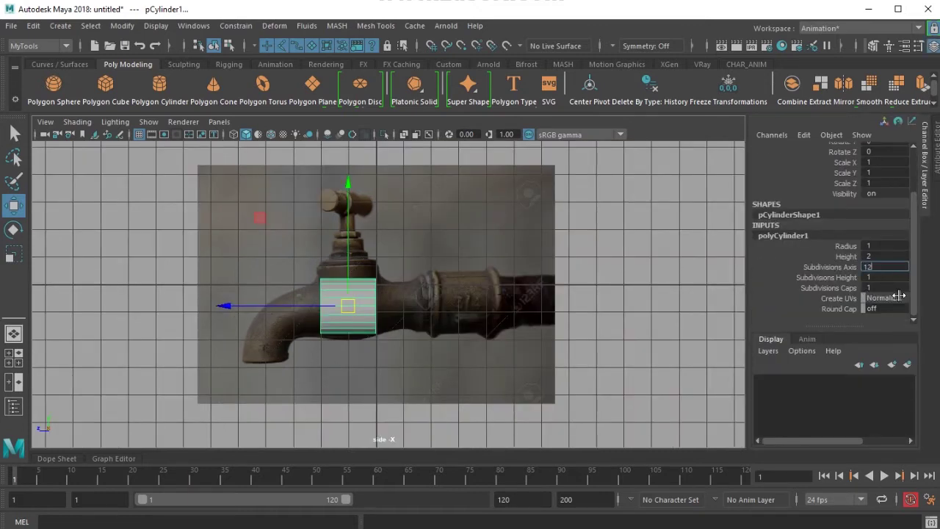
{"action": "key", "text": "Return"}
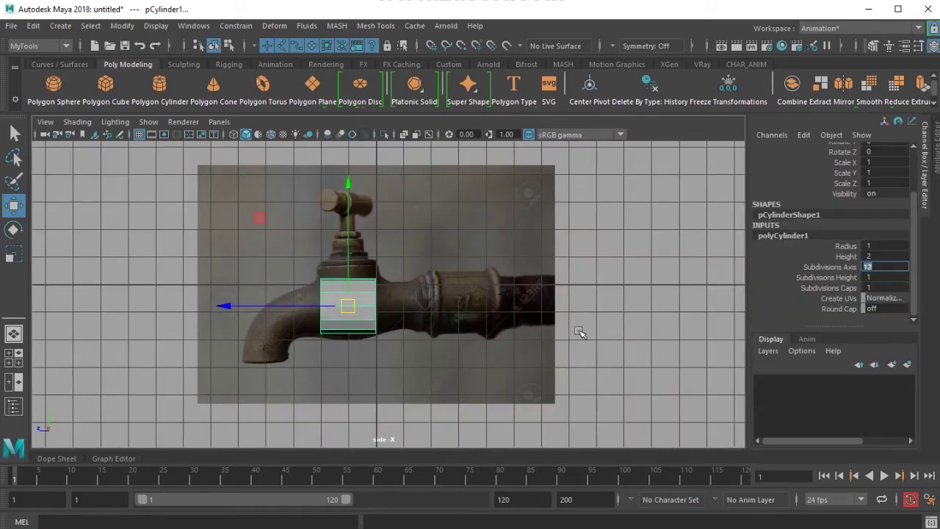
{"action": "left_click", "coordinate": [371, 374]}
{"action": "left_click", "coordinate": [340, 311]}
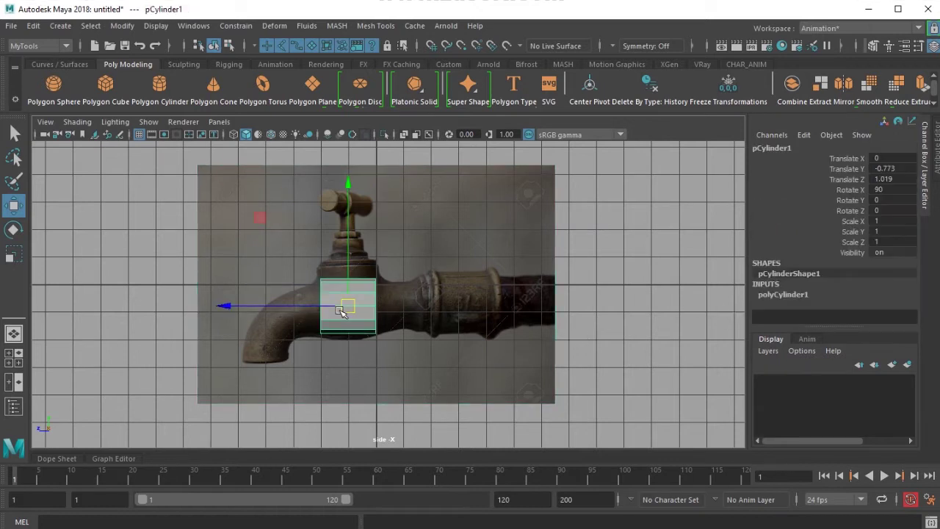
Set the cylinder's Subdivisions Axis to 8.
{"action": "middle_click_drag", "start_coordinate": [400, 347], "coordinate": [432, 344], "text": "alt"}
{"action": "right_click_drag", "start_coordinate": [426, 344], "coordinate": [444, 354], "text": "alt"}
{"action": "left_click", "coordinate": [785, 294]}
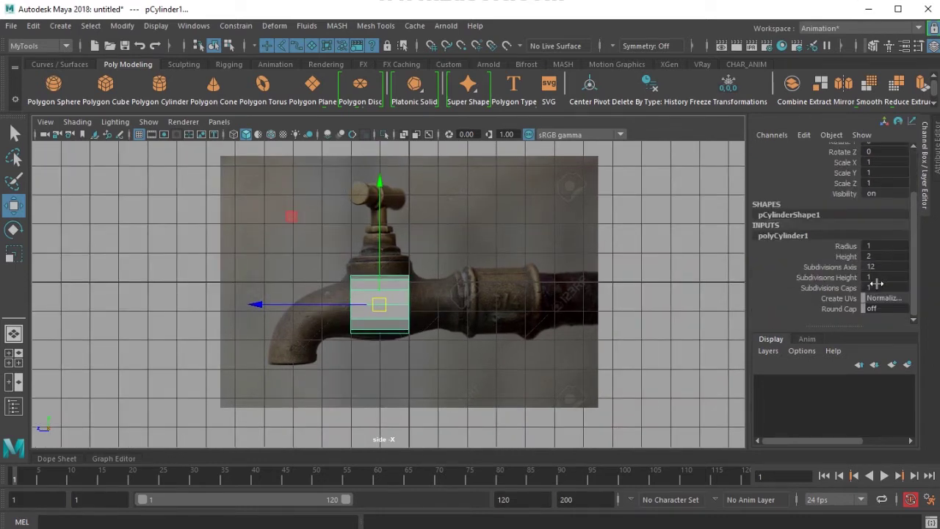
{"action": "left_click", "coordinate": [885, 268]}
{"action": "type", "text": "8"}
{"action": "key", "text": "Return"}
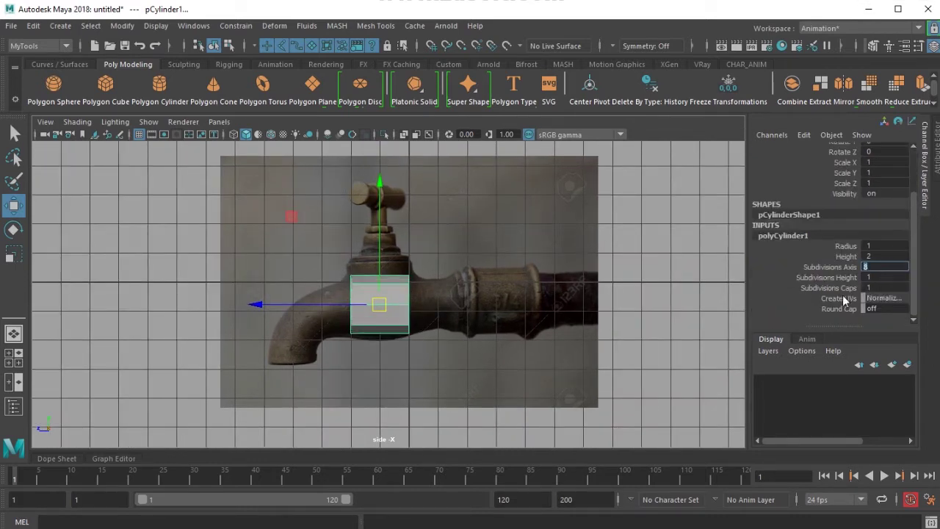
Try 3 height subdivisions on the cylinder, and undo the change.
{"action": "left_click", "coordinate": [838, 278]}
{"action": "scroll", "coordinate": [382, 348], "scroll_direction": "down", "scroll_amount": 1}
{"action": "middle_click_drag", "start_coordinate": [382, 349], "coordinate": [394, 347]}
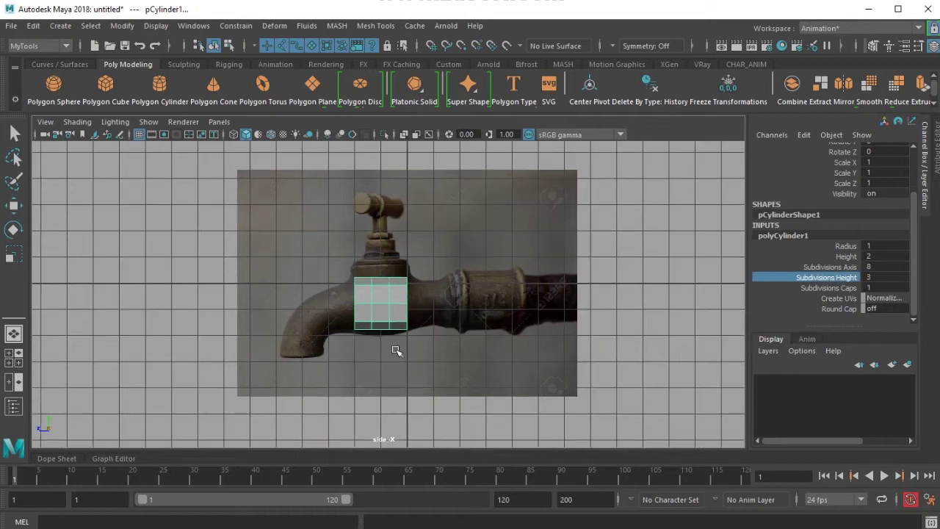
{"action": "key", "text": "ctrl+z"}
Set the cylinder's height to 5.7 and its Subdivisions Caps to 0.
{"action": "left_click", "coordinate": [840, 257]}
{"action": "middle_click_drag", "start_coordinate": [341, 330], "coordinate": [369, 335]}
{"action": "scroll", "coordinate": [420, 311], "scroll_direction": "up", "scroll_amount": 6}
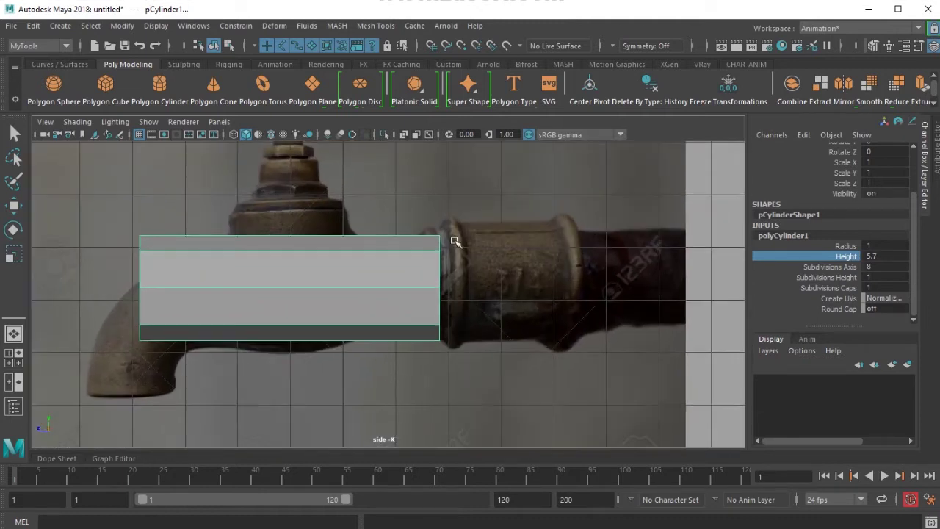
{"action": "scroll", "coordinate": [430, 283], "scroll_direction": "up", "scroll_amount": 2}
{"action": "middle_click_drag", "start_coordinate": [428, 284], "coordinate": [411, 292], "text": "alt"}
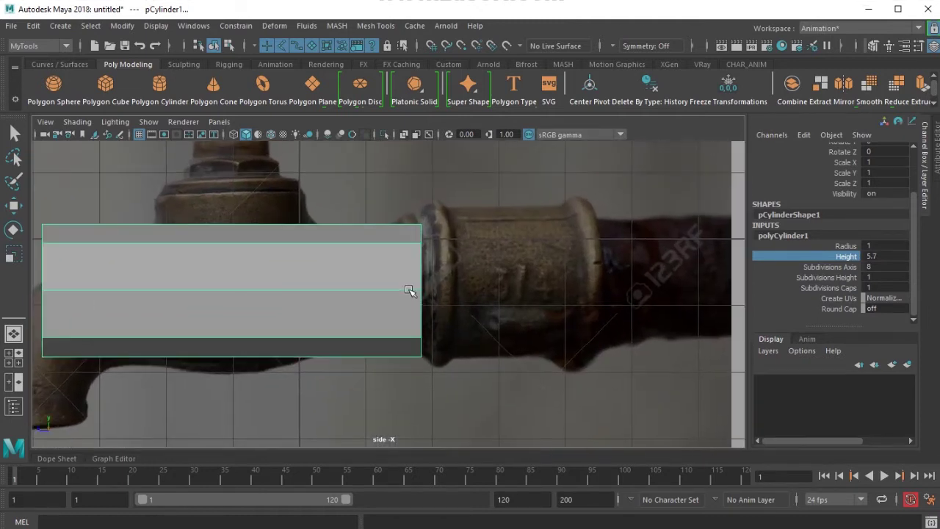
{"action": "left_click", "coordinate": [882, 288]}
{"action": "type", "text": "0"}
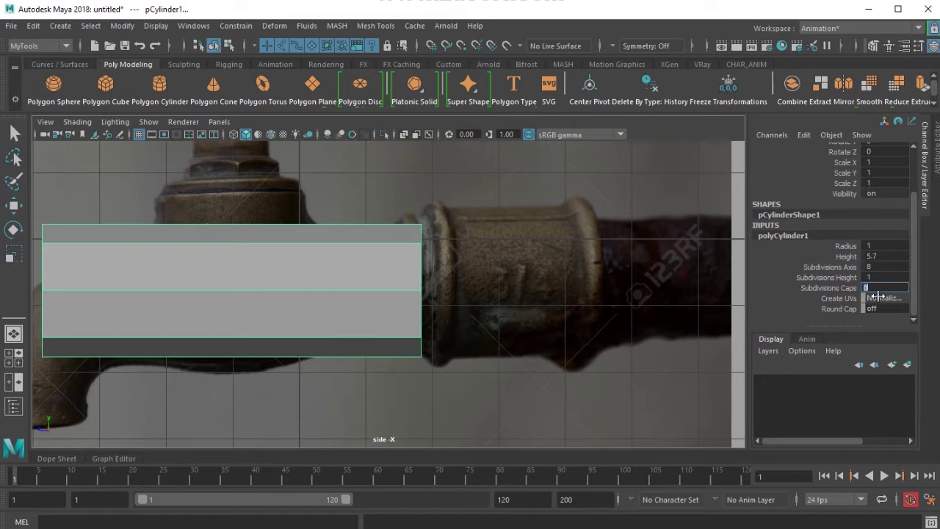
Switch to the Modeling menu set and insert an edge loop around the cylinder close to its pipe-side end.
{"action": "left_click", "coordinate": [45, 48]}
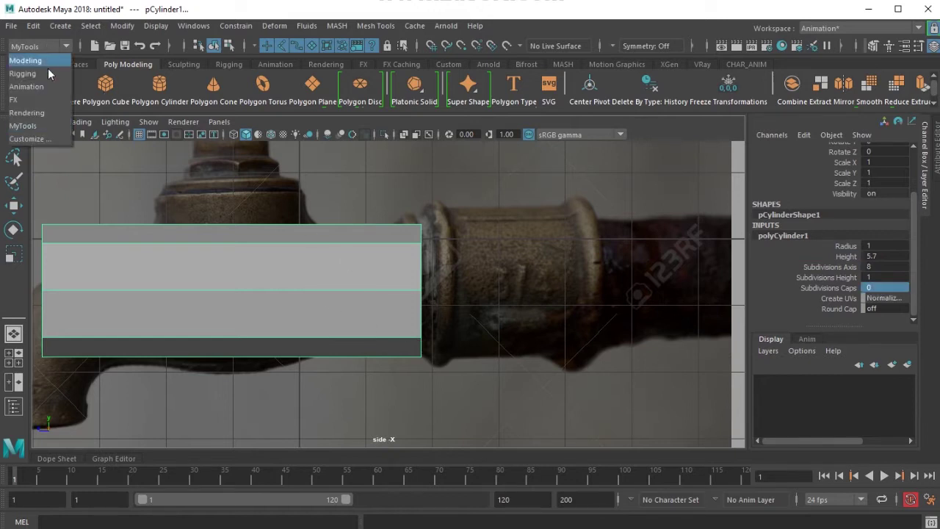
{"action": "left_click", "coordinate": [53, 61]}
{"action": "left_click", "coordinate": [309, 26]}
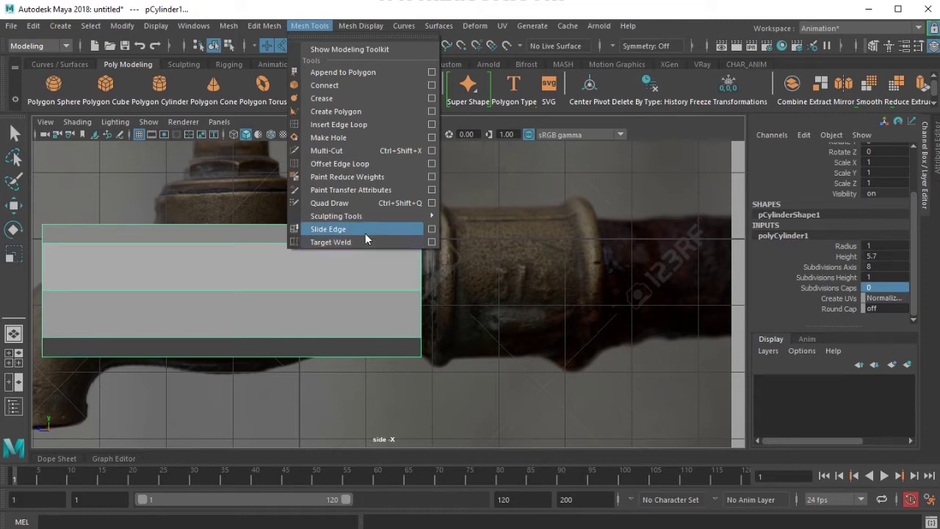
{"action": "left_click", "coordinate": [375, 130]}
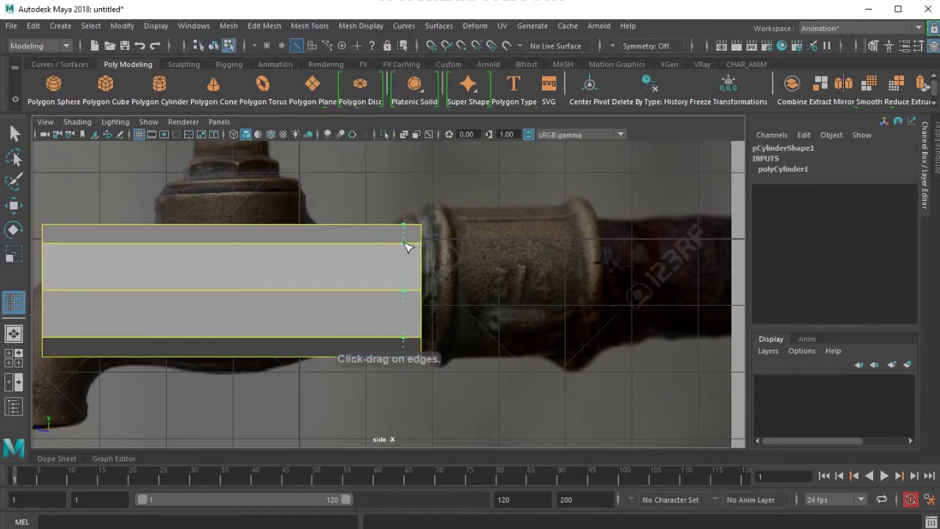
{"action": "left_click", "coordinate": [409, 252]}
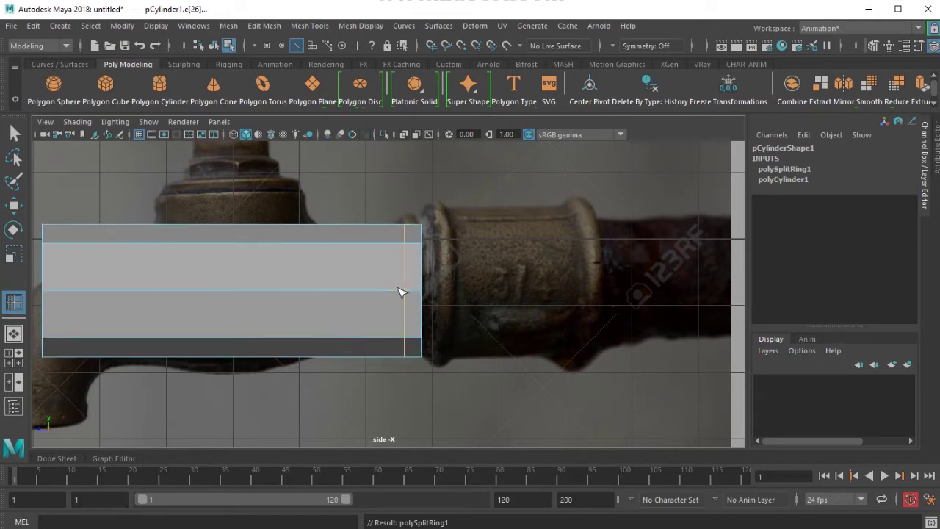
Extrude the narrow ring of faces at the cylinder's pipe-side end outward by about 0.07, and return to object mode.
{"action": "key", "text": "w"}
{"action": "right_click_drag", "start_coordinate": [363, 234], "coordinate": [367, 204]}
{"action": "left_click_drag", "start_coordinate": [407, 208], "coordinate": [416, 392]}
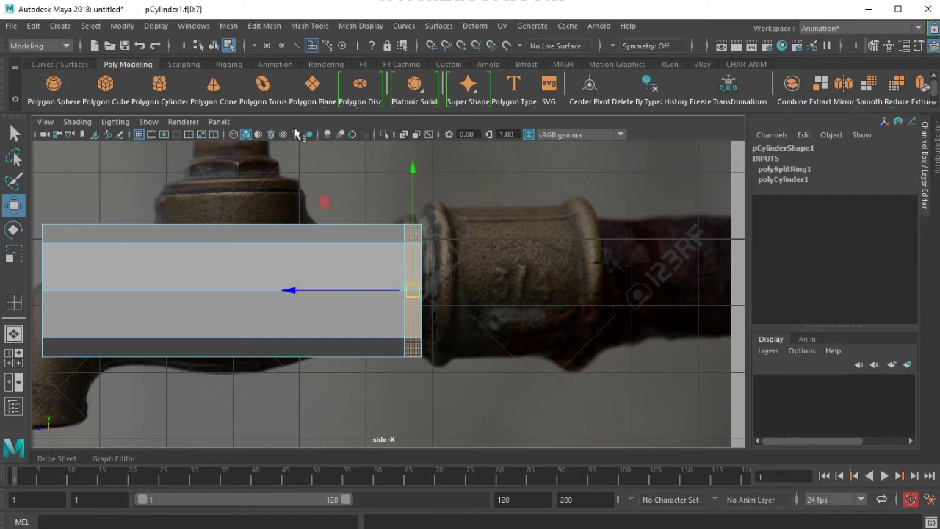
{"action": "left_click", "coordinate": [263, 26]}
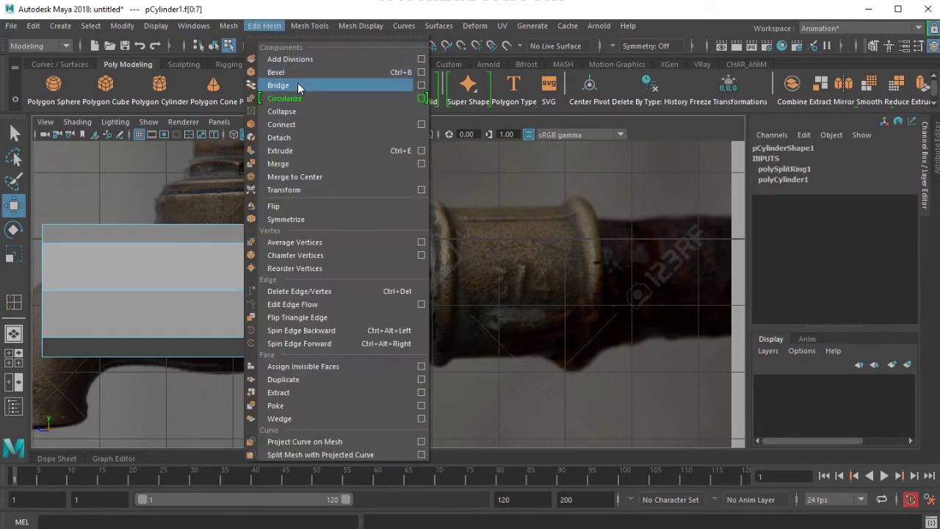
{"action": "left_click", "coordinate": [302, 151]}
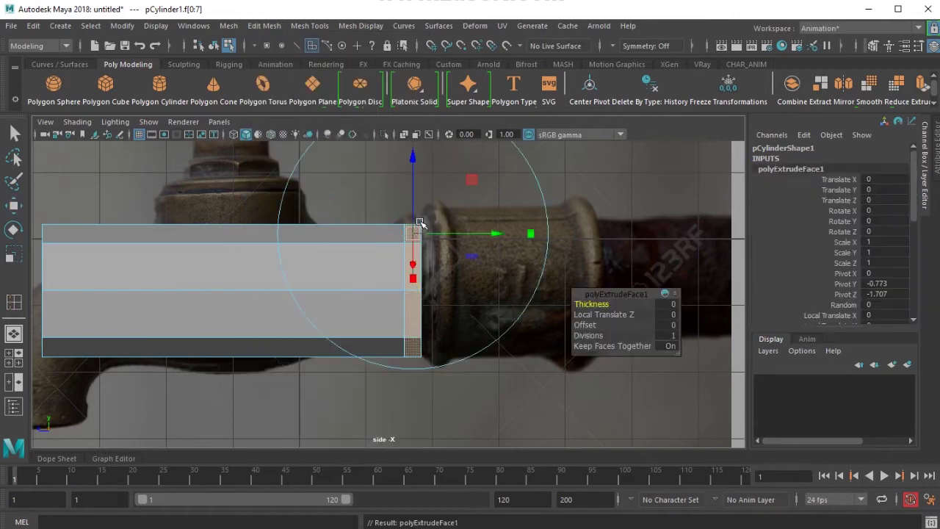
{"action": "left_click_drag", "start_coordinate": [413, 179], "coordinate": [413, 174]}
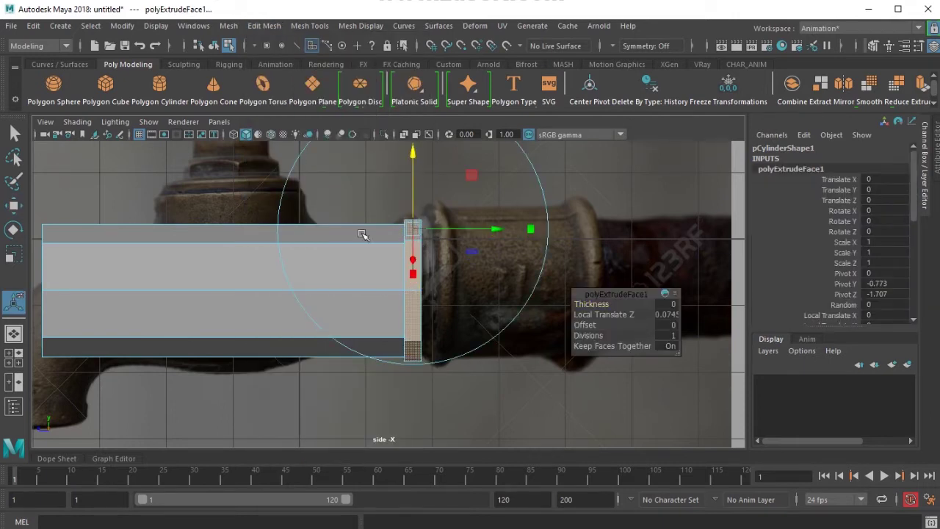
{"action": "key", "text": "q"}
{"action": "key", "text": "F8"}
Select the inner edge loop of the cylinder's raised end ring and slide it along the body to form a sloped shoulder.
{"action": "left_click", "coordinate": [219, 121]}
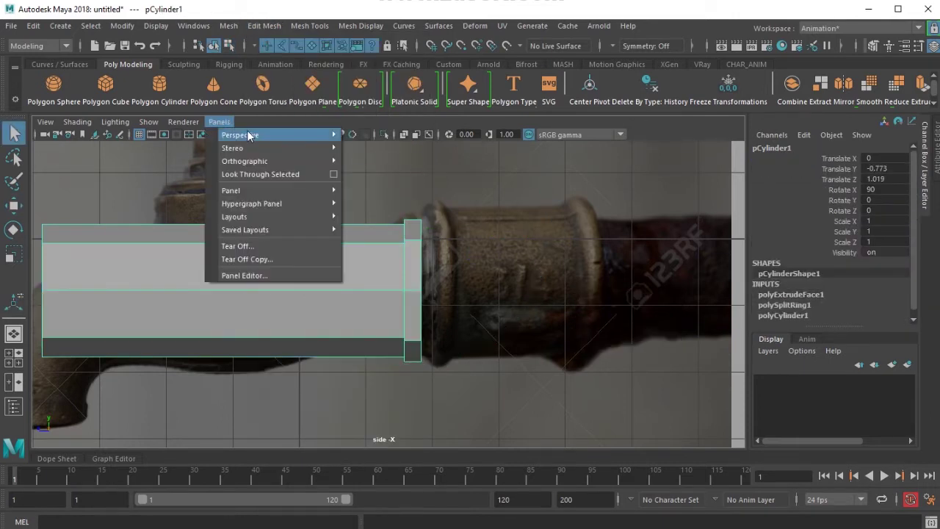
{"action": "mouse_move", "coordinate": [248, 136]}
{"action": "left_click", "coordinate": [363, 136]}
{"action": "scroll", "coordinate": [437, 313], "scroll_direction": "up", "scroll_amount": 7}
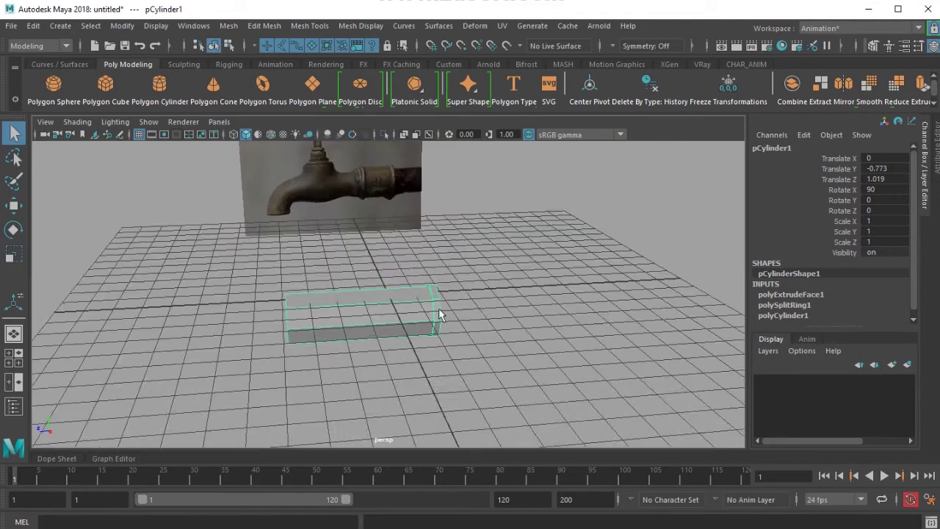
{"action": "left_click_drag", "start_coordinate": [439, 315], "coordinate": [491, 319], "text": "alt"}
{"action": "middle_click_drag", "start_coordinate": [491, 318], "coordinate": [423, 284], "text": "alt"}
{"action": "scroll", "coordinate": [421, 280], "scroll_direction": "up", "scroll_amount": 5}
{"action": "key", "text": "F10"}
{"action": "double_click", "coordinate": [464, 245]}
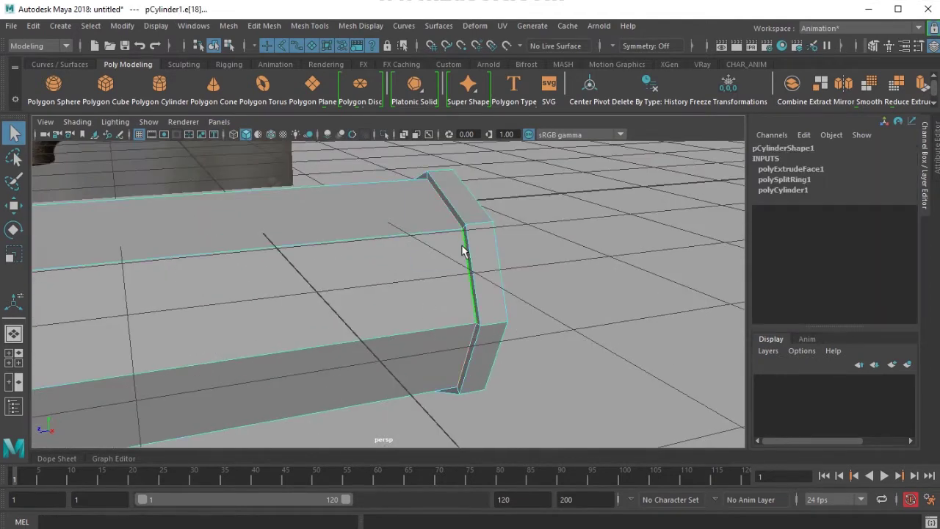
{"action": "key", "text": "w"}
{"action": "left_click_drag", "start_coordinate": [353, 296], "coordinate": [341, 284]}
{"action": "key", "text": "space"}
{"action": "scroll", "coordinate": [386, 285], "scroll_direction": "up", "scroll_amount": 3}
{"action": "key", "text": "4"}
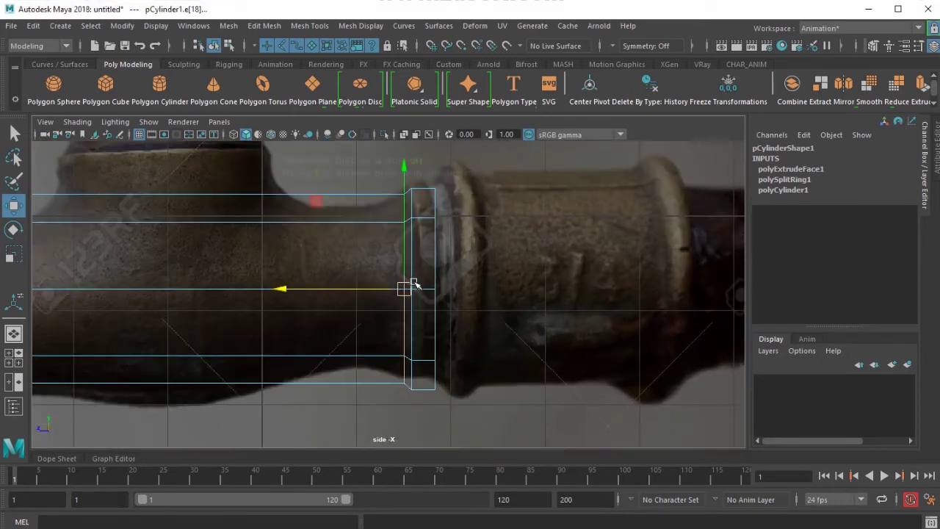
{"action": "key", "text": "5"}
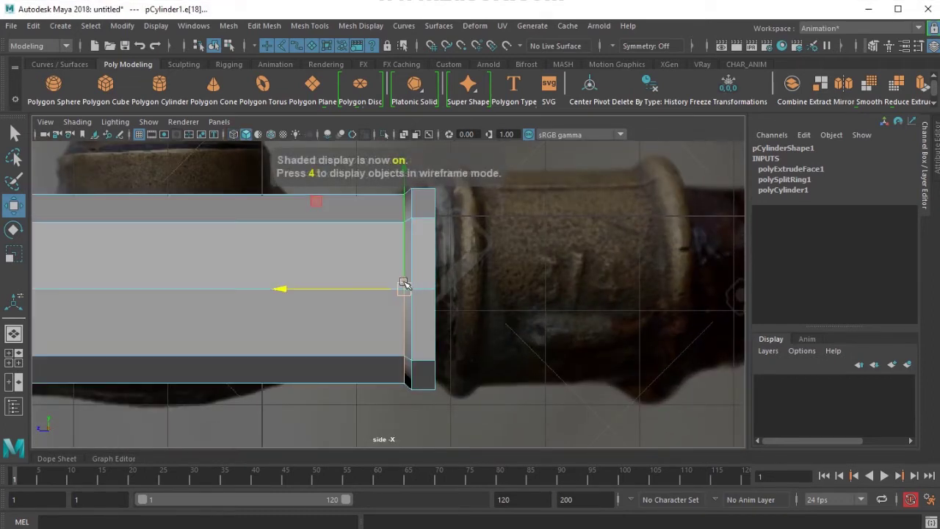
{"action": "key", "text": "4"}
{"action": "left_click_drag", "start_coordinate": [363, 287], "coordinate": [358, 289]}
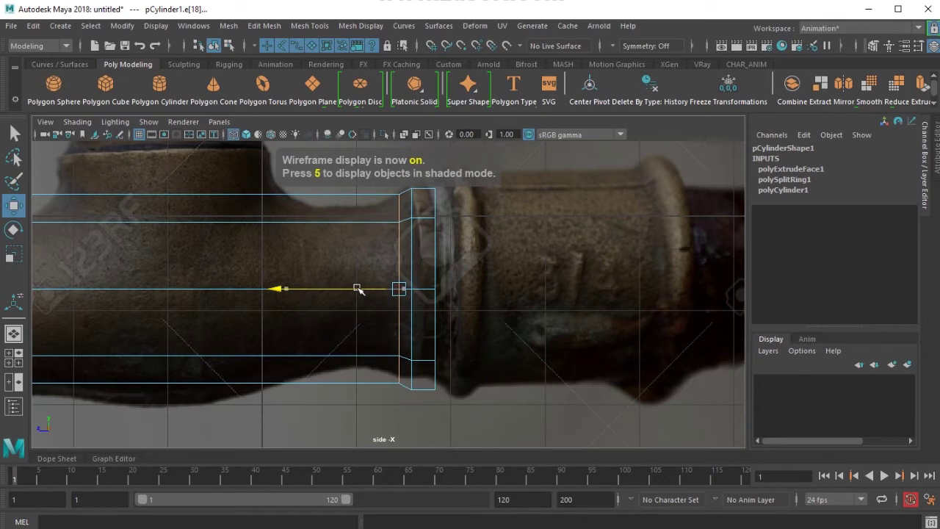
{"action": "key", "text": "6"}
Insert an edge loop across the body at the reference's narrow neck and scale it down to match the outline.
{"action": "key", "text": "F8"}
{"action": "right_click_drag", "start_coordinate": [326, 224], "coordinate": [224, 263], "text": "shift"}
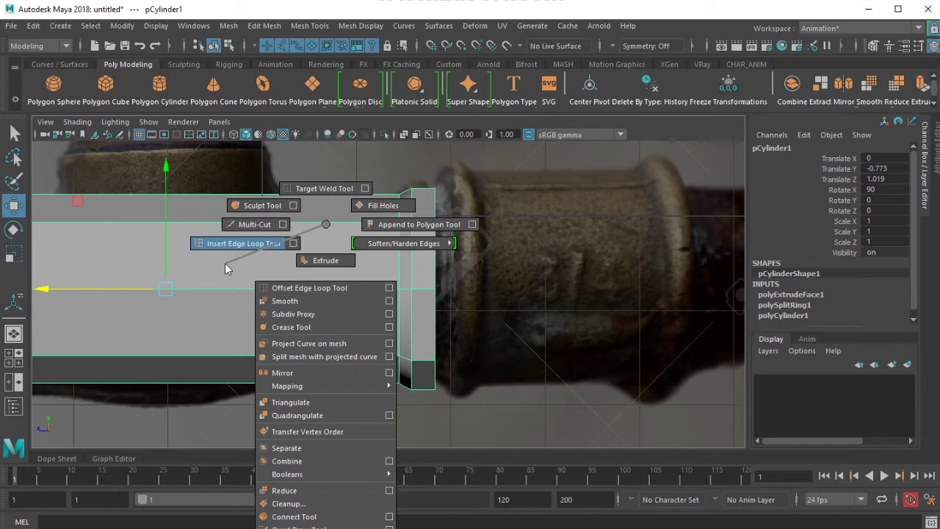
{"action": "right_click_drag", "start_coordinate": [225, 263], "coordinate": [225, 263], "text": "shift"}
{"action": "key", "text": "4"}
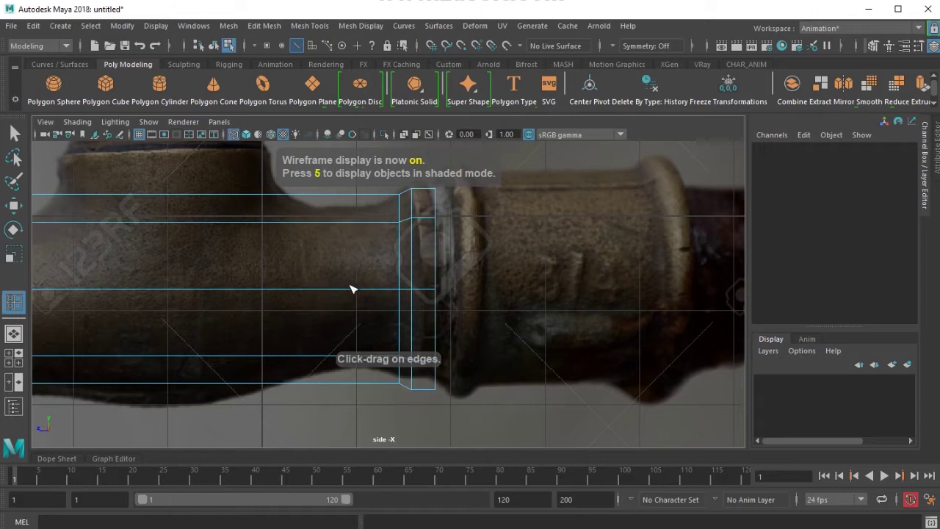
{"action": "left_click_drag", "start_coordinate": [347, 290], "coordinate": [306, 307]}
{"action": "key", "text": "r"}
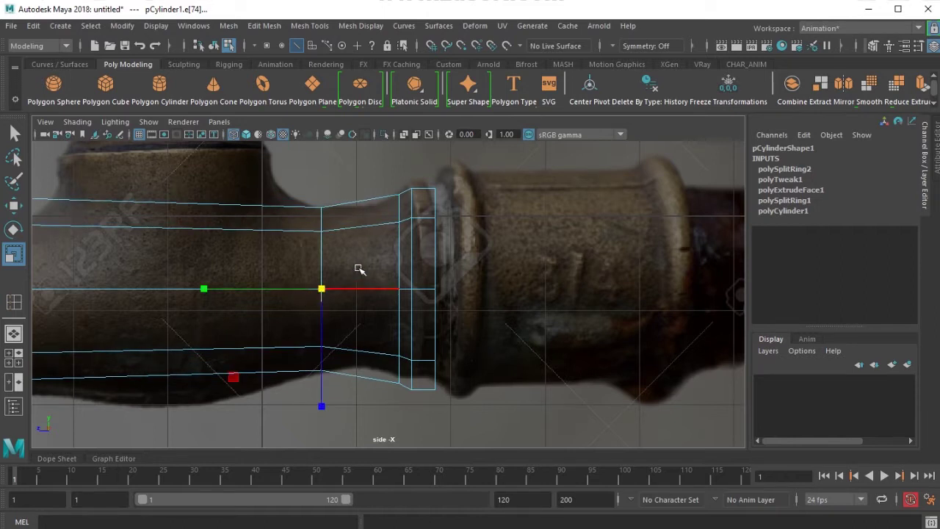
{"action": "key", "text": "5"}
{"action": "key", "text": "F8"}
Insert an edge loop between the neck loop and the raised end ring, scale it down slightly, and return to object mode.
{"action": "right_click_drag", "start_coordinate": [379, 232], "coordinate": [350, 245], "text": "shift"}
{"action": "left_click_drag", "start_coordinate": [390, 225], "coordinate": [368, 238]}
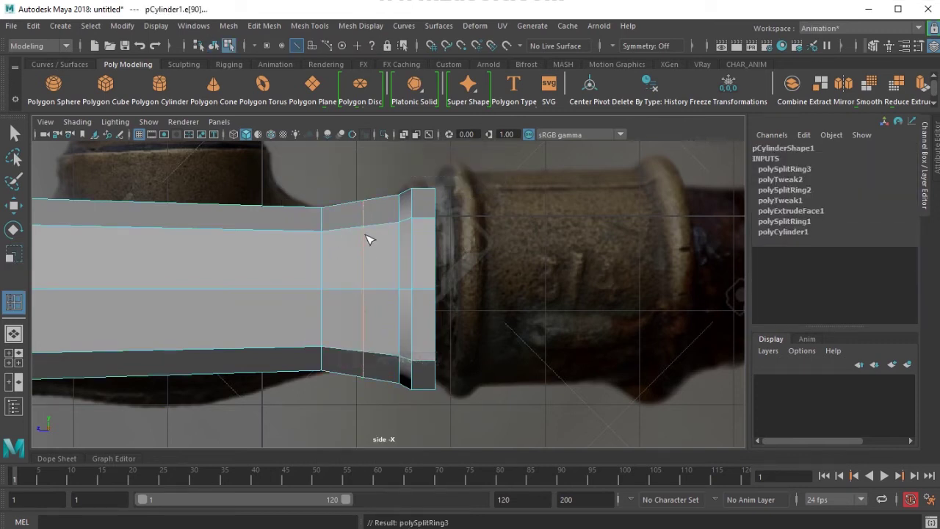
{"action": "key", "text": "r"}
{"action": "left_click_drag", "start_coordinate": [361, 292], "coordinate": [353, 307]}
{"action": "right_click_drag", "start_coordinate": [341, 288], "coordinate": [275, 248]}
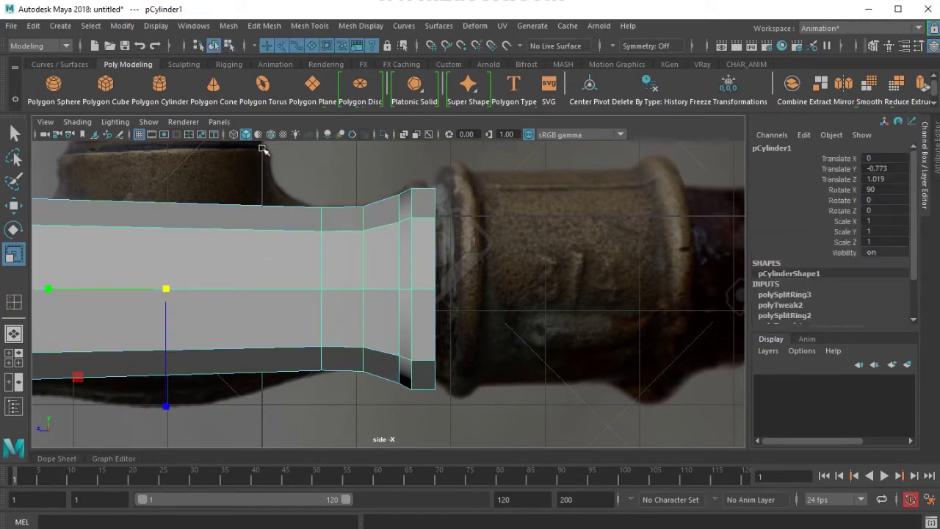
{"action": "left_click", "coordinate": [265, 26]}
{"action": "mouse_move", "coordinate": [313, 28]}
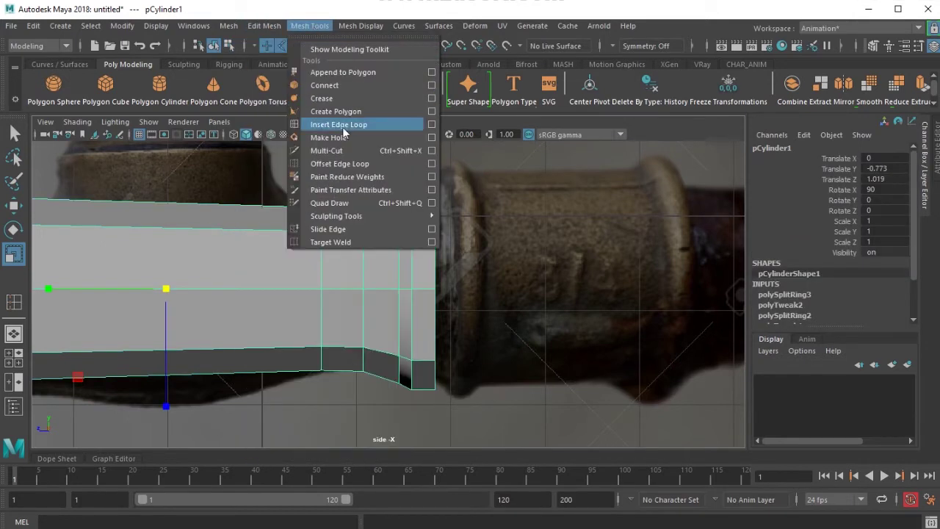
{"action": "left_click", "coordinate": [266, 344]}
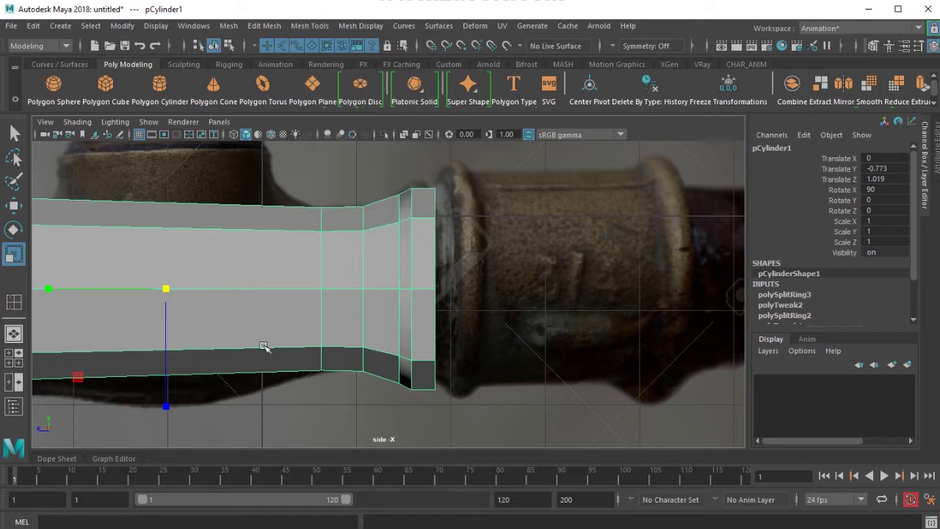
Move the vertices at the cylinder's spout-side end inward and slightly down to where the reference spout starts bending.
{"action": "middle_click_drag", "start_coordinate": [253, 338], "coordinate": [414, 327], "text": "alt"}
{"action": "right_click_drag", "start_coordinate": [414, 327], "coordinate": [334, 318], "text": "alt"}
{"action": "middle_click_drag", "start_coordinate": [332, 316], "coordinate": [395, 290], "text": "alt"}
{"action": "right_click_drag", "start_coordinate": [270, 251], "coordinate": [197, 251]}
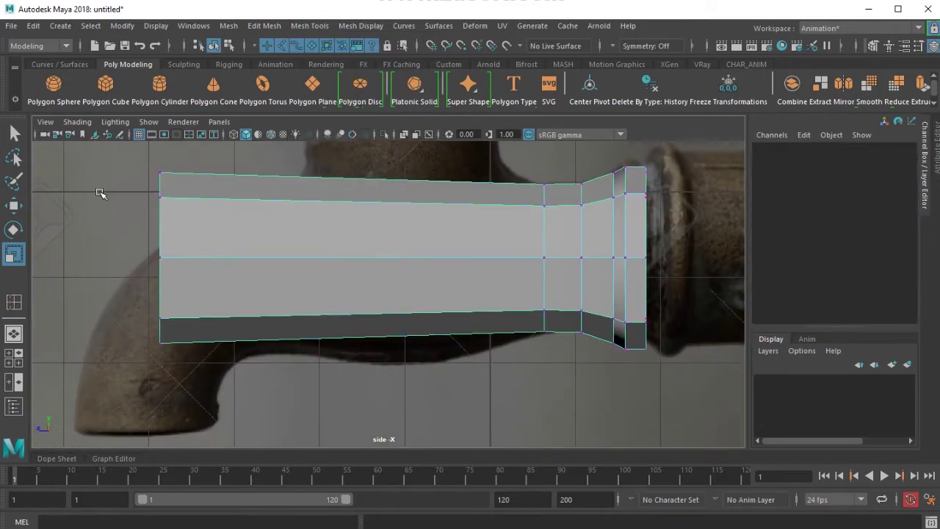
{"action": "left_click_drag", "start_coordinate": [106, 158], "coordinate": [238, 375]}
{"action": "key", "text": "w"}
{"action": "left_click_drag", "start_coordinate": [102, 260], "coordinate": [185, 261]}
{"action": "key", "text": "4"}
{"action": "left_click_drag", "start_coordinate": [243, 181], "coordinate": [244, 200]}
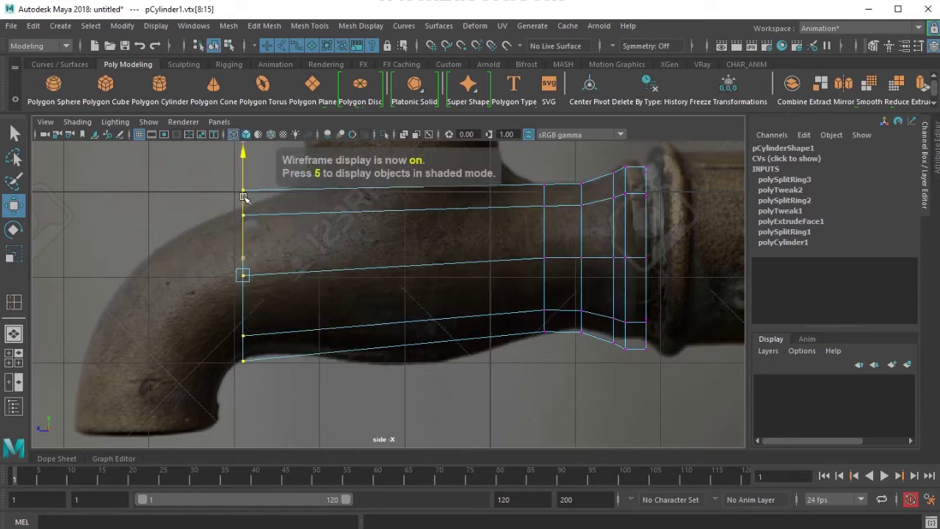
{"action": "left_click_drag", "start_coordinate": [176, 274], "coordinate": [212, 278]}
Scale down the spout-side end vertices and nudge them up to fit the reference outline.
{"action": "key", "text": "r"}
{"action": "left_click_drag", "start_coordinate": [277, 275], "coordinate": [266, 281]}
{"action": "key", "text": "w"}
{"action": "left_click_drag", "start_coordinate": [277, 212], "coordinate": [278, 210]}
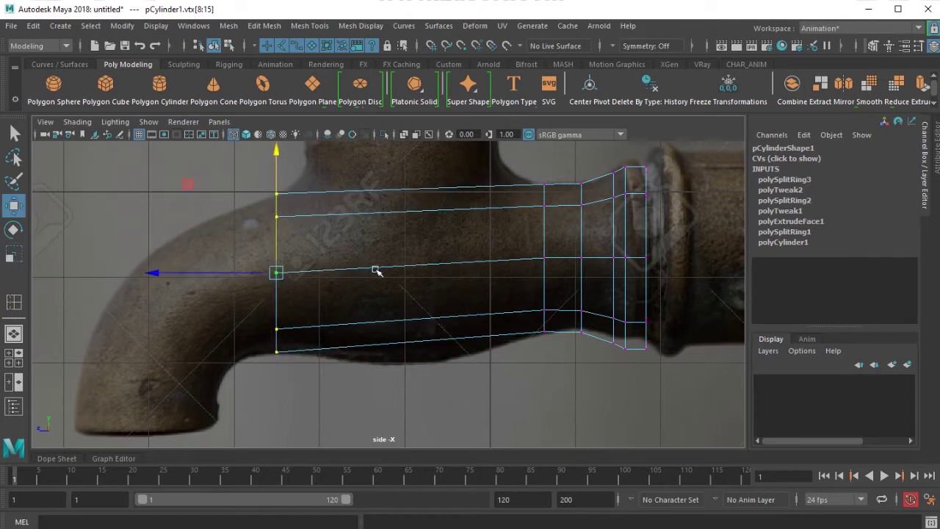
Select the cap face at the spout-side end, tilt it to follow the start of the bend, and shift it slightly inward.
{"action": "middle_click_drag", "start_coordinate": [375, 270], "coordinate": [329, 282], "text": "alt"}
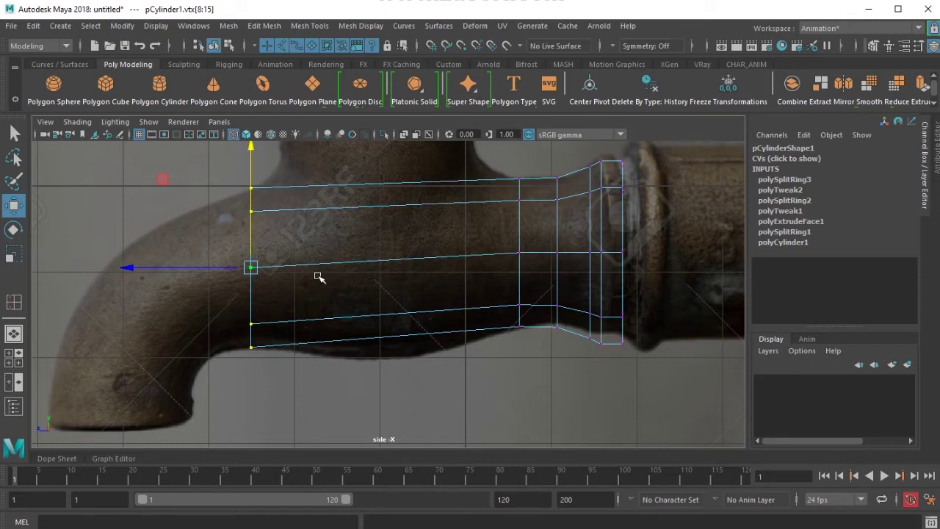
{"action": "key", "text": "space"}
{"action": "left_click_drag", "start_coordinate": [317, 276], "coordinate": [403, 289]}
{"action": "scroll", "coordinate": [403, 290], "scroll_direction": "down", "scroll_amount": 3}
{"action": "middle_click_drag", "start_coordinate": [404, 289], "coordinate": [467, 266], "text": "alt"}
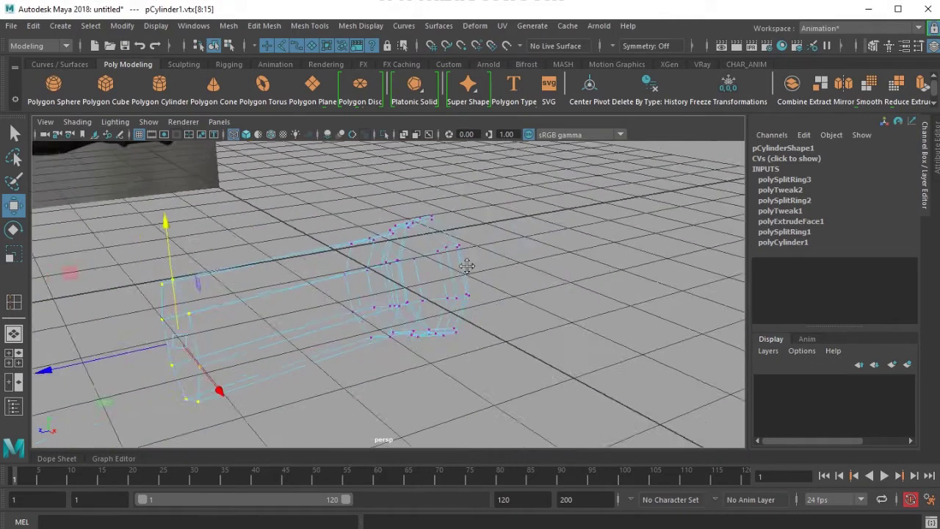
{"action": "mouse_move", "coordinate": [467, 266]}
{"action": "left_mouse_down", "text": "alt"}
{"action": "mouse_move", "coordinate": [479, 316]}
{"action": "mouse_move", "coordinate": [424, 311]}
{"action": "left_mouse_up", "text": "alt"}
{"action": "key", "text": "5"}
{"action": "key", "text": "F11"}
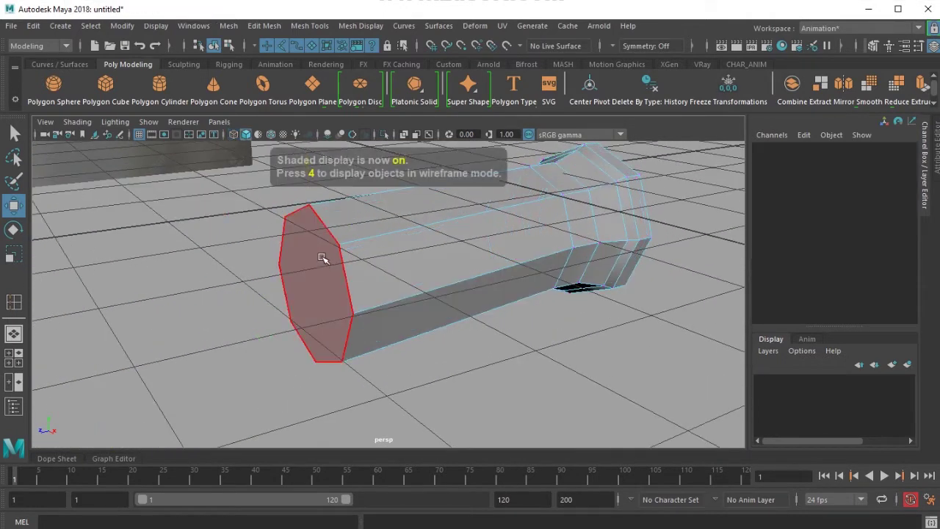
{"action": "left_click", "coordinate": [321, 259]}
{"action": "key", "text": "space"}
{"action": "left_click_drag", "start_coordinate": [285, 310], "coordinate": [320, 305]}
{"action": "middle_click_drag", "start_coordinate": [293, 308], "coordinate": [302, 317], "text": "alt"}
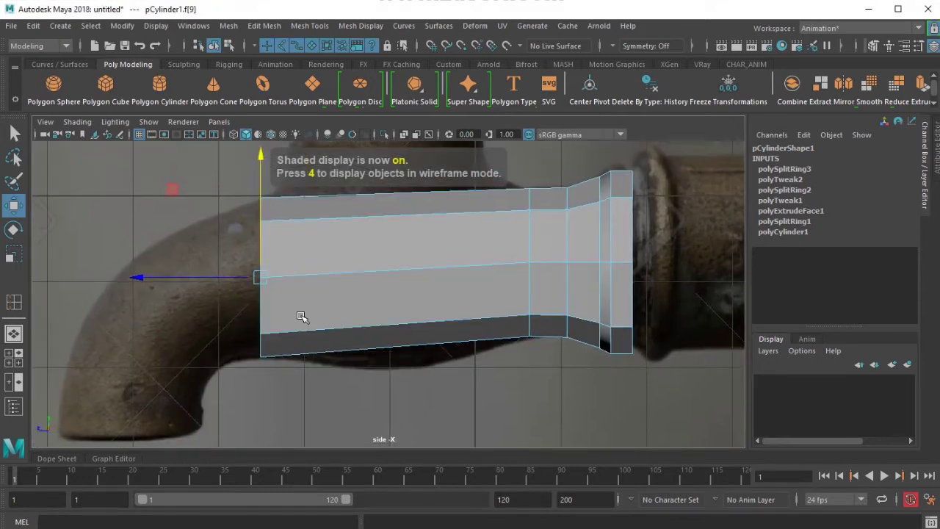
{"action": "key", "text": "e"}
{"action": "left_click_drag", "start_coordinate": [367, 254], "coordinate": [367, 223]}
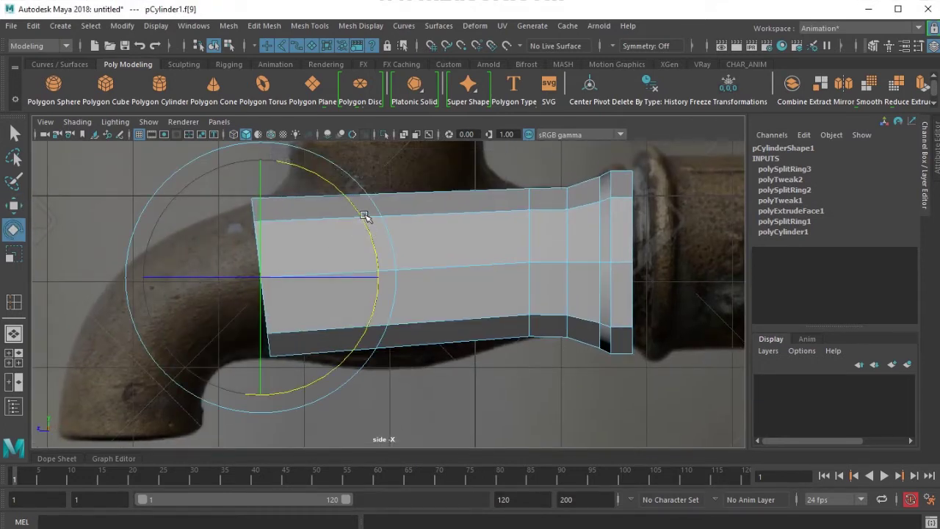
{"action": "key", "text": "w"}
{"action": "left_click_drag", "start_coordinate": [268, 273], "coordinate": [283, 282]}
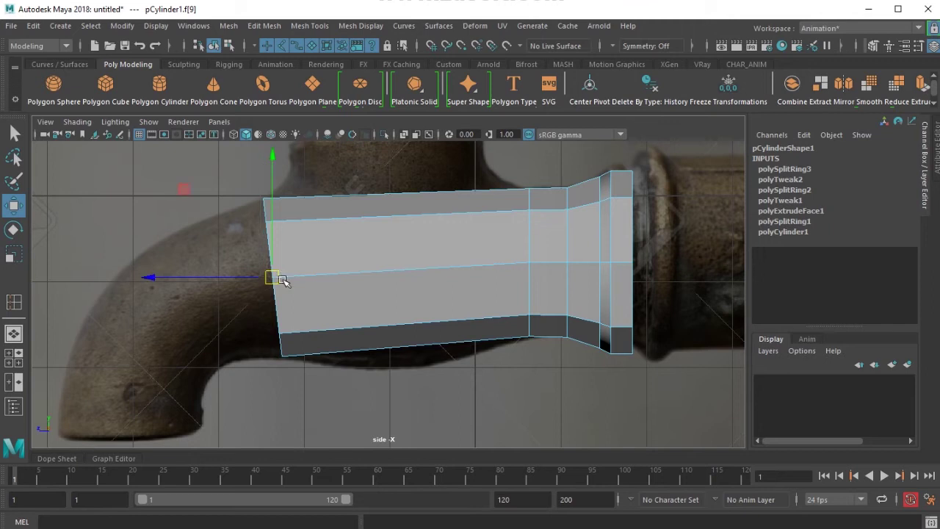
Extrude the tilted end face along the spout, then rotate and scale it down to follow the reference.
{"action": "middle_click_drag", "start_coordinate": [283, 282], "coordinate": [314, 285], "text": "alt"}
{"action": "key", "text": "ctrl+e"}
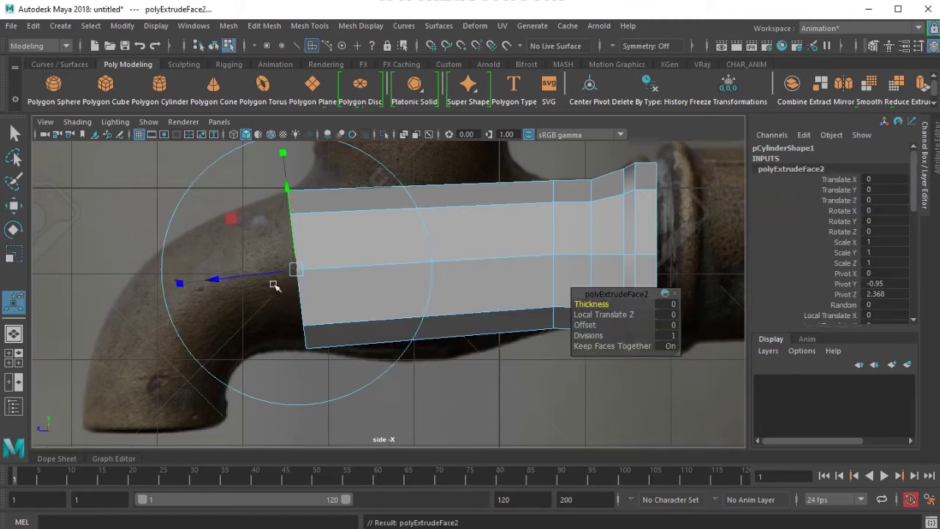
{"action": "left_click_drag", "start_coordinate": [298, 269], "coordinate": [231, 285]}
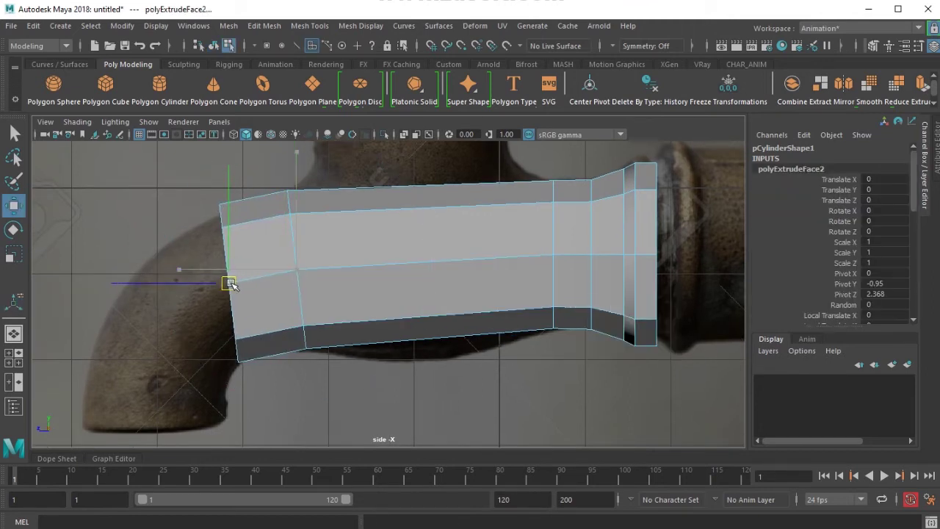
{"action": "key", "text": "e"}
{"action": "left_click_drag", "start_coordinate": [326, 237], "coordinate": [327, 217]}
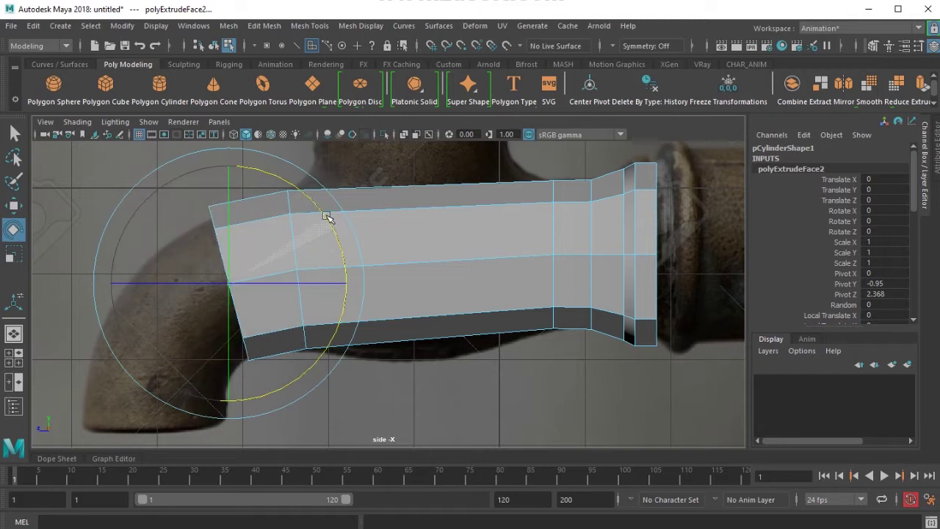
{"action": "key", "text": "r"}
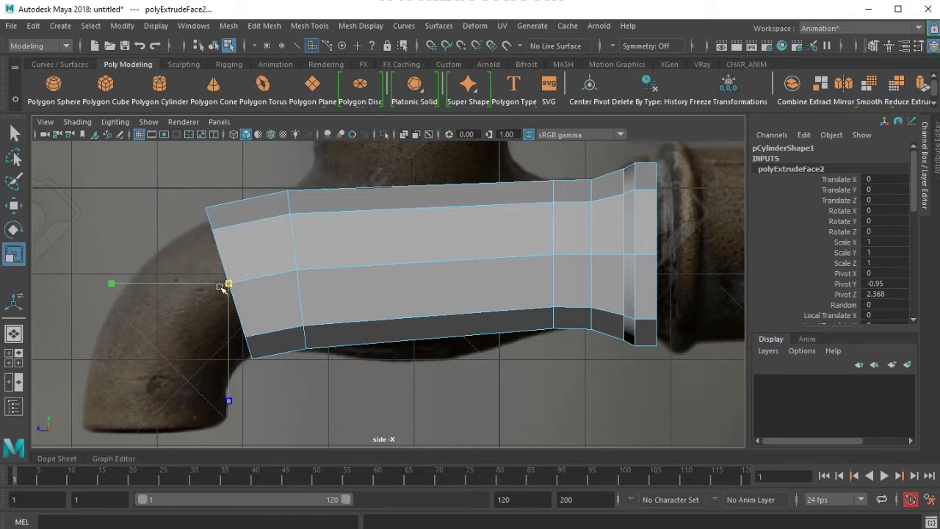
{"action": "left_click_drag", "start_coordinate": [221, 286], "coordinate": [211, 291]}
{"action": "key", "text": "w"}
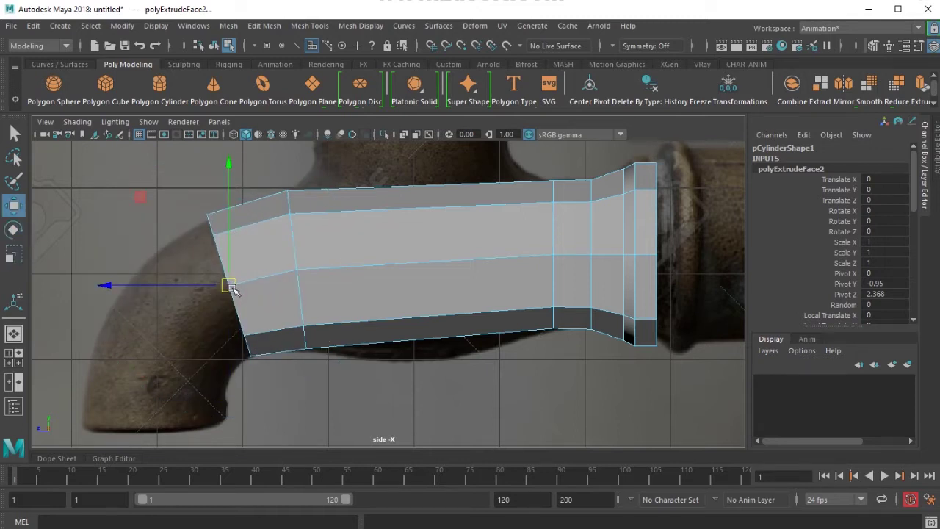
Extrude a second spout segment from the end face and rotate it steeply to follow the downward bend.
{"action": "middle_click_drag", "start_coordinate": [278, 323], "coordinate": [308, 305], "text": "alt"}
{"action": "key", "text": "ctrl+e"}
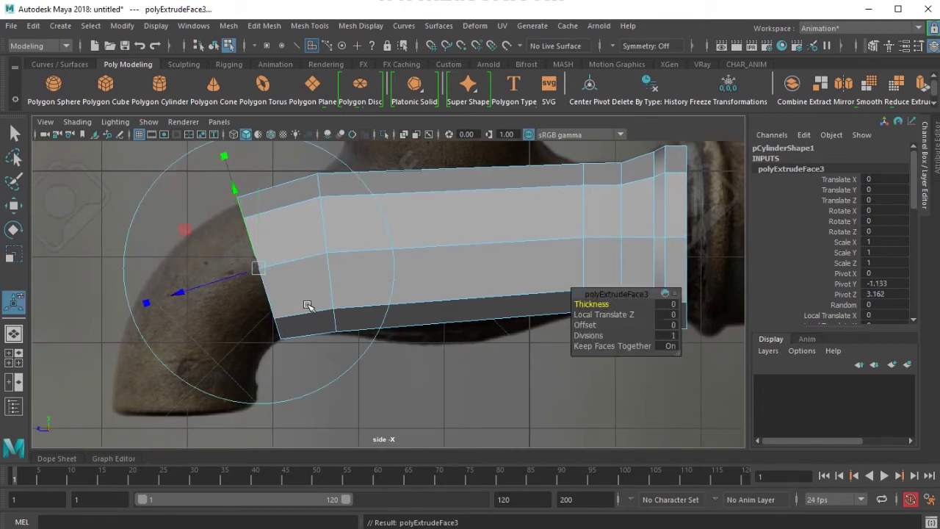
{"action": "key", "text": "w"}
{"action": "left_click_drag", "start_coordinate": [258, 269], "coordinate": [215, 296]}
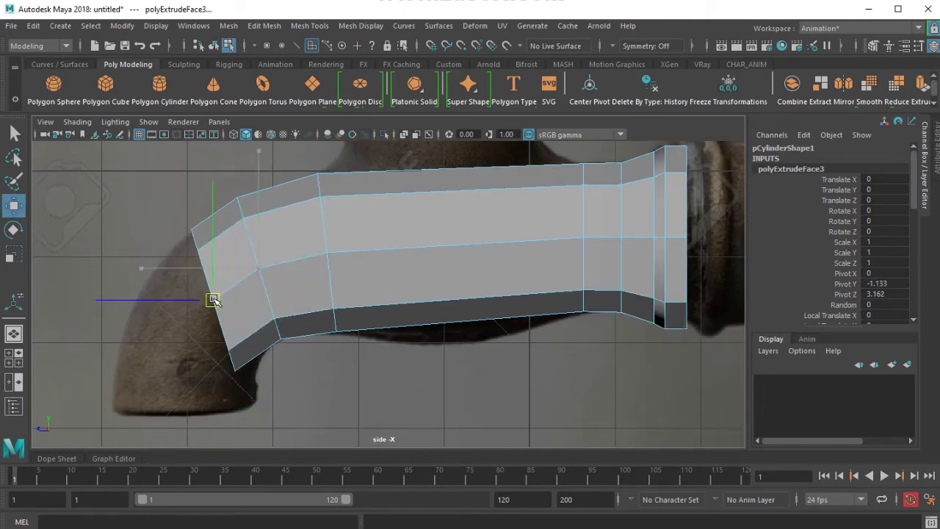
{"action": "key", "text": "e"}
{"action": "left_click_drag", "start_coordinate": [323, 261], "coordinate": [288, 199]}
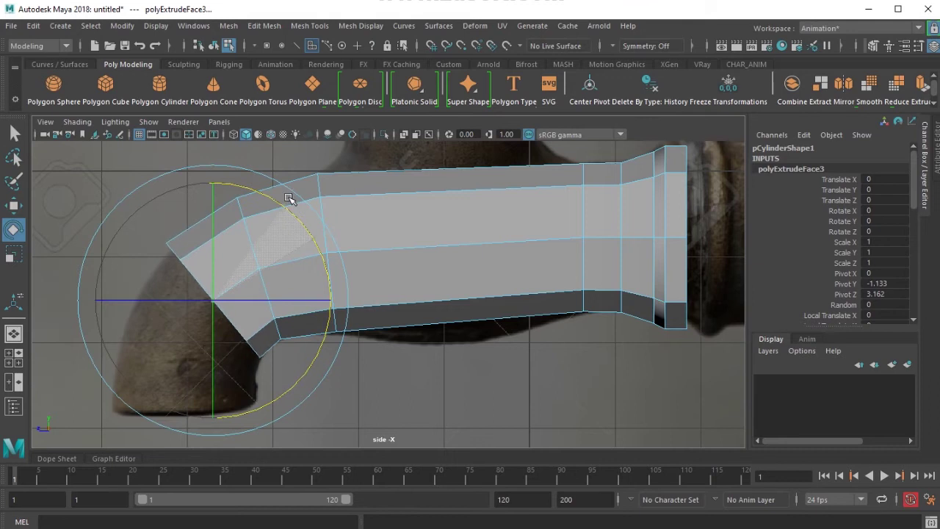
{"action": "key", "text": "r"}
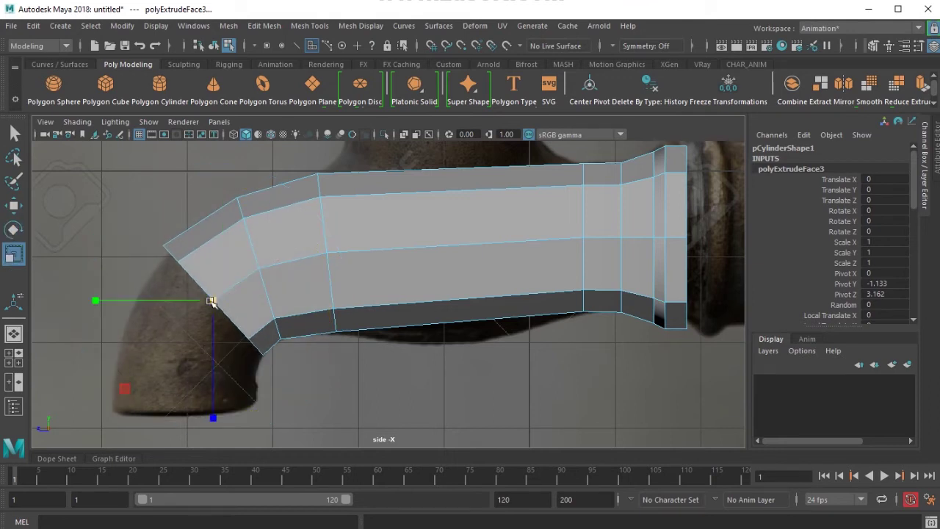
{"action": "key", "text": "w"}
Extrude a third spout segment around the elbow and rotate its end face further toward horizontal.
{"action": "middle_click_drag", "start_coordinate": [219, 300], "coordinate": [248, 300], "text": "alt"}
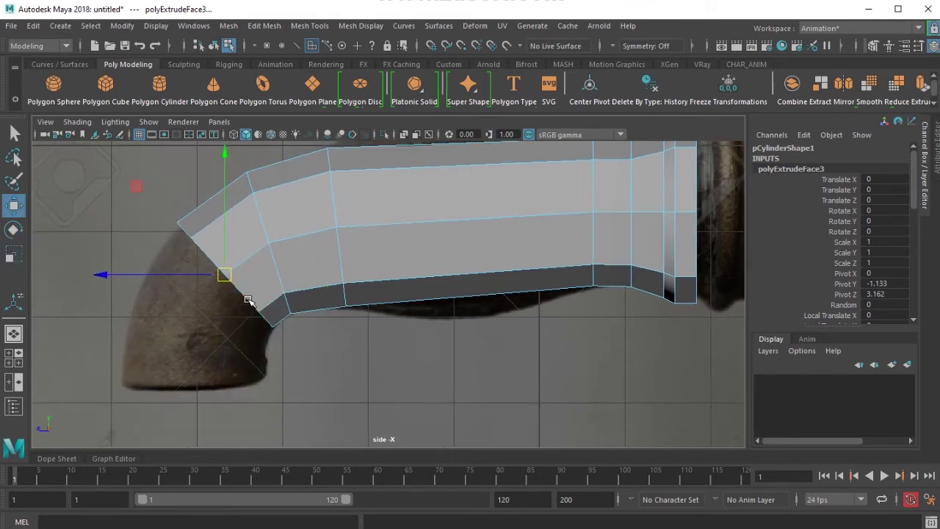
{"action": "key", "text": "ctrl+e"}
{"action": "key", "text": "w"}
{"action": "left_click_drag", "start_coordinate": [225, 275], "coordinate": [213, 306]}
{"action": "key", "text": "e"}
{"action": "left_click_drag", "start_coordinate": [256, 273], "coordinate": [243, 220]}
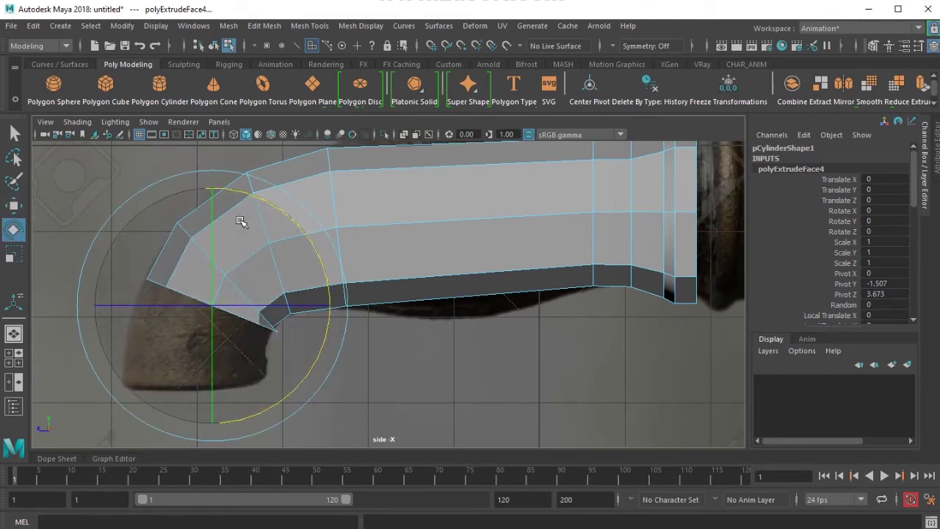
{"action": "key", "text": "w"}
Extrude a final spout segment downward, level its end face to horizontal, and lower it close to the reference spout's mouth.
{"action": "left_click_drag", "start_coordinate": [211, 310], "coordinate": [197, 347]}
{"action": "key", "text": "ctrl+e"}
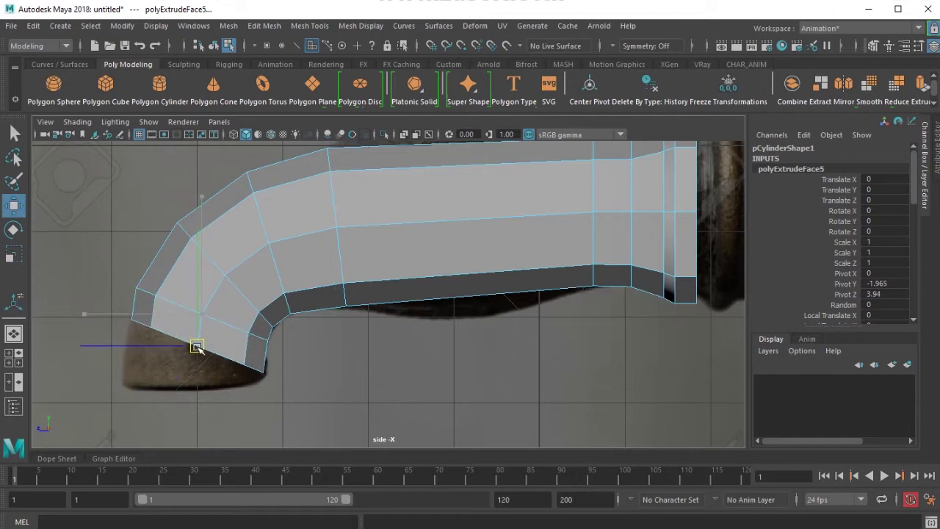
{"action": "key", "text": "e"}
{"action": "left_click_drag", "start_coordinate": [254, 290], "coordinate": [232, 249]}
{"action": "key", "text": "w"}
{"action": "left_click_drag", "start_coordinate": [197, 347], "coordinate": [197, 379]}
{"action": "scroll", "coordinate": [309, 333], "scroll_direction": "down", "scroll_amount": 2}
{"action": "middle_click_drag", "start_coordinate": [312, 330], "coordinate": [235, 372], "text": "alt"}
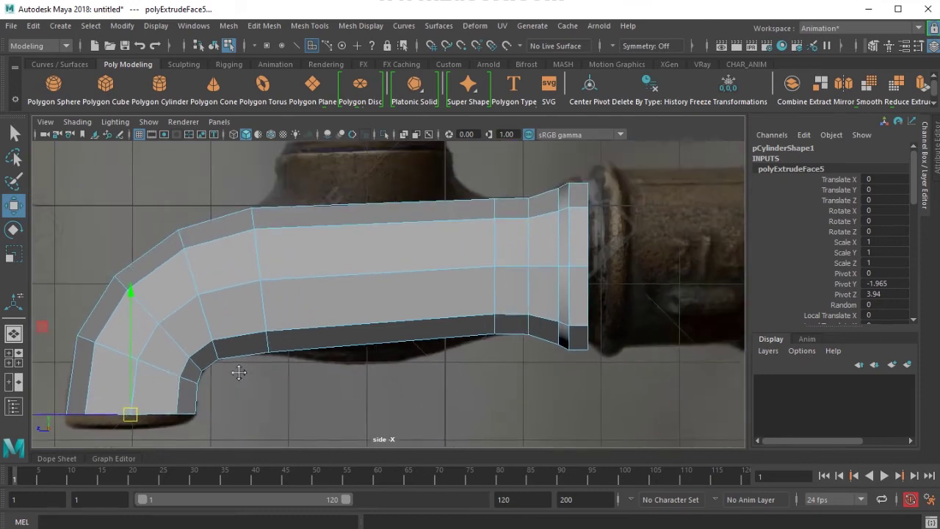
Slide the edge loop above the spout's mouth slightly down and the loop at the start of the bend toward the straight section.
{"action": "scroll", "coordinate": [356, 352], "scroll_direction": "down", "scroll_amount": 2}
{"action": "middle_click_drag", "start_coordinate": [356, 351], "coordinate": [322, 355], "text": "alt"}
{"action": "right_click_drag", "start_coordinate": [263, 326], "coordinate": [353, 264]}
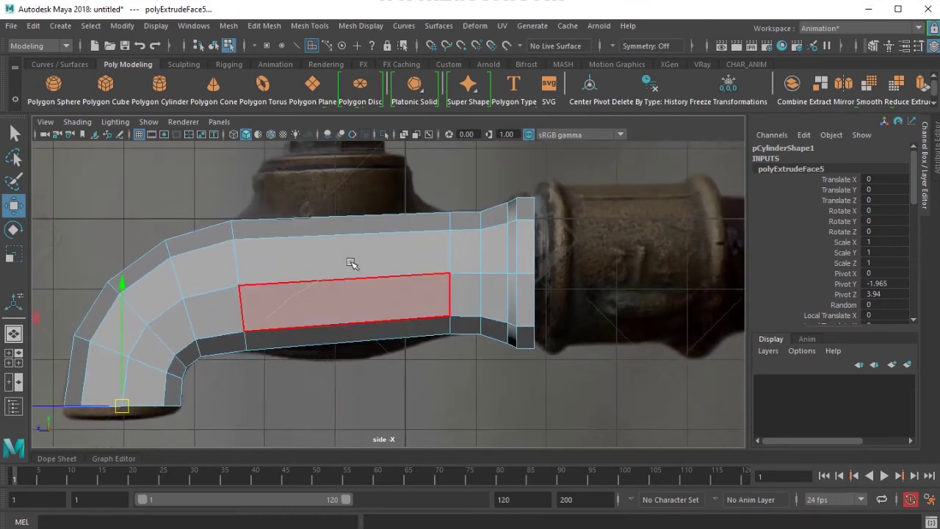
{"action": "key", "text": "F10"}
{"action": "left_click", "coordinate": [139, 360]}
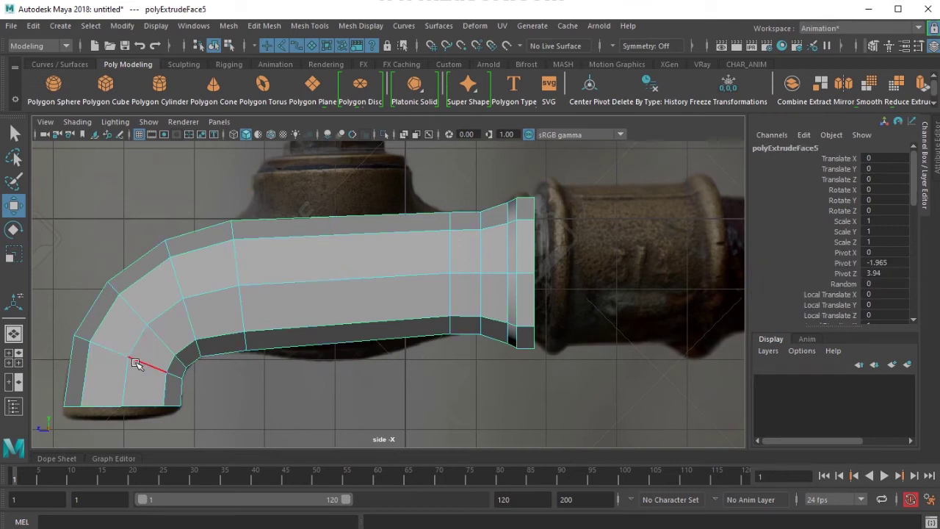
{"action": "left_click", "coordinate": [272, 25]}
{"action": "mouse_move", "coordinate": [289, 25]}
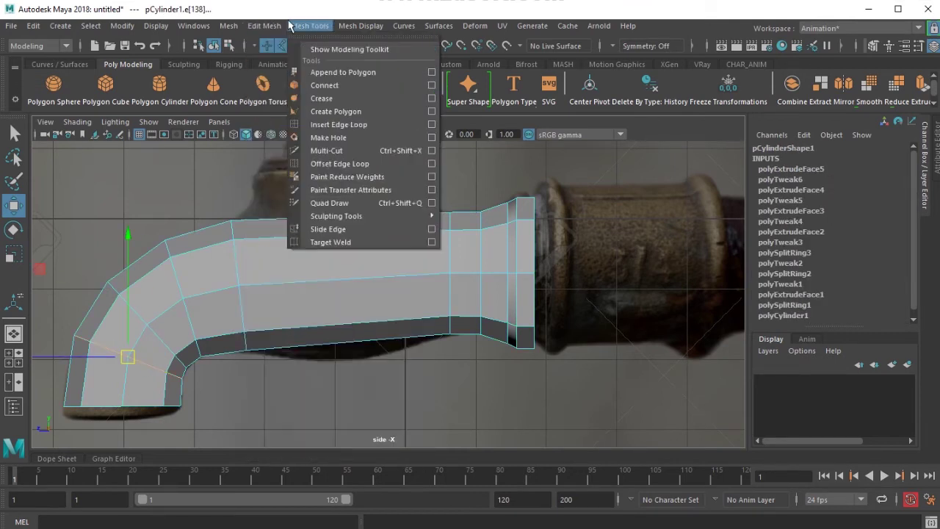
{"action": "left_click", "coordinate": [327, 228]}
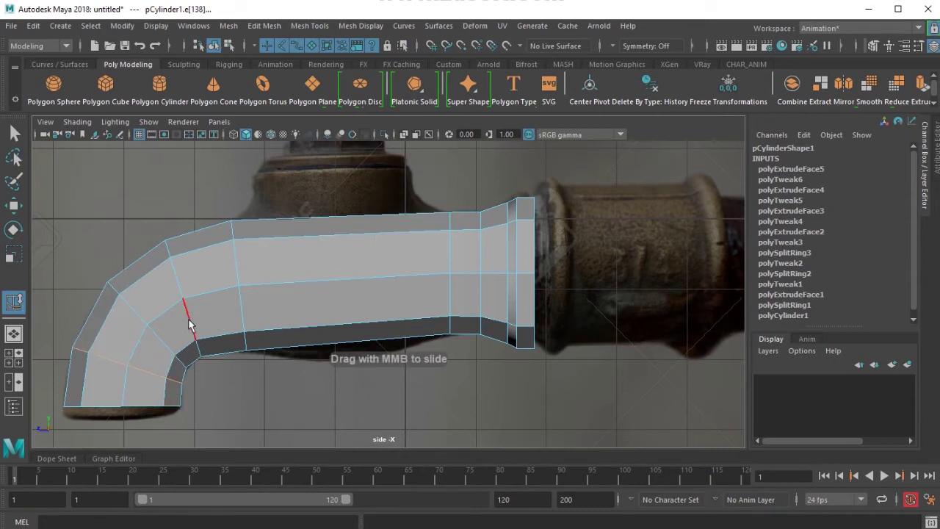
{"action": "left_click", "coordinate": [267, 347]}
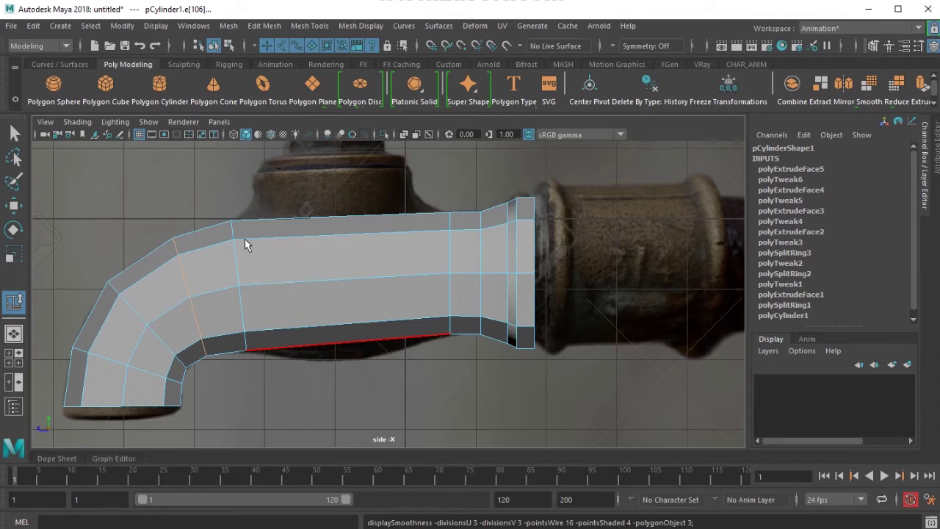
Compare the spout's smooth preview with its unsmoothed cage against the reference image.
{"action": "key", "text": "3"}
{"action": "key", "text": "w"}
{"action": "left_click", "coordinate": [250, 327]}
{"action": "left_click", "coordinate": [243, 312]}
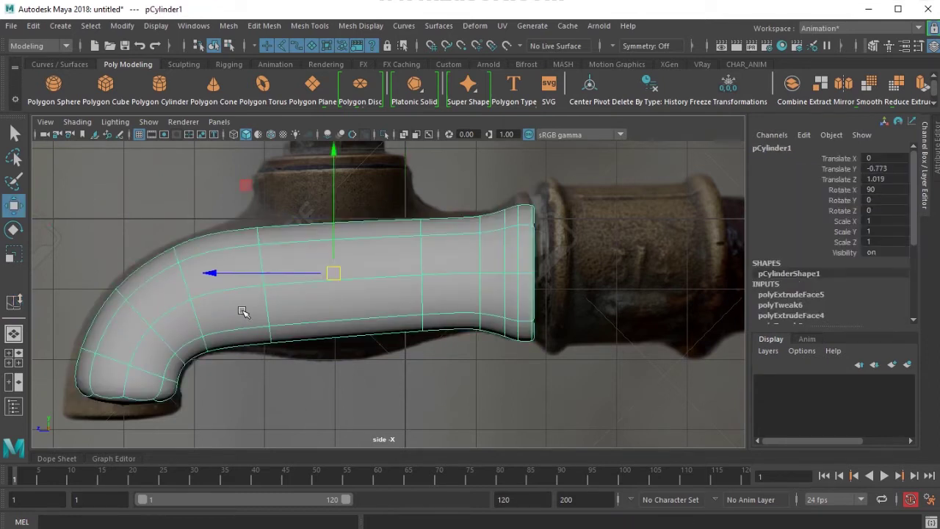
{"action": "key", "text": "3"}
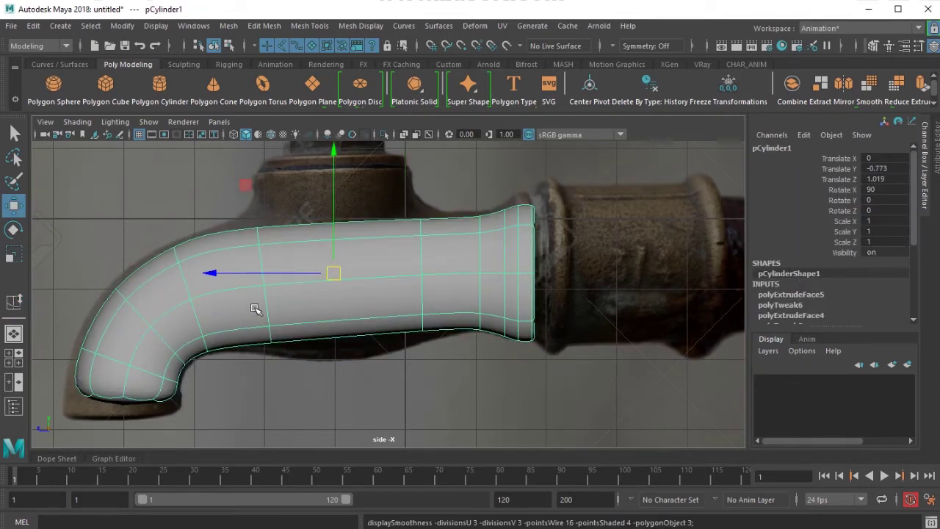
{"action": "key", "text": "1"}
{"action": "key", "text": "3"}
{"action": "key", "text": "1"}
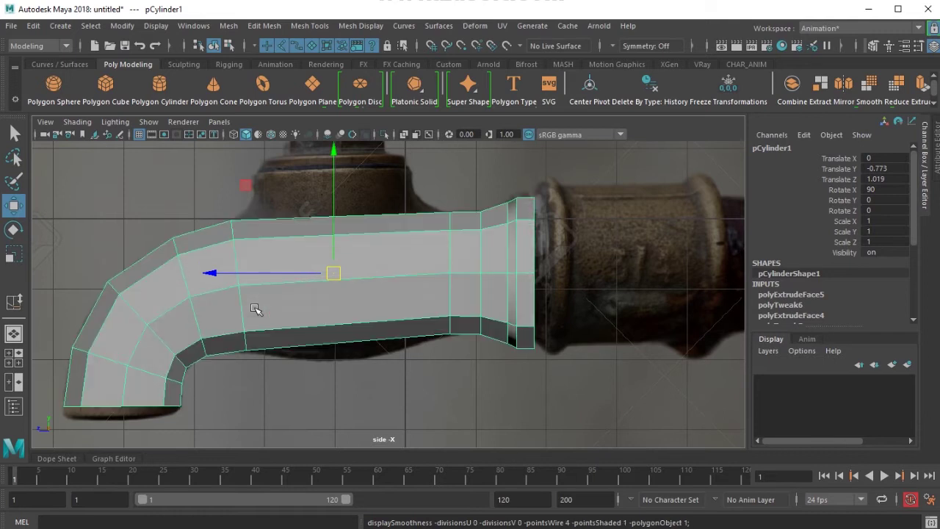
{"action": "key", "text": "3"}
{"action": "key", "text": "1"}
{"action": "key", "text": "3"}
{"action": "key", "text": "1"}
{"action": "key", "text": "3"}
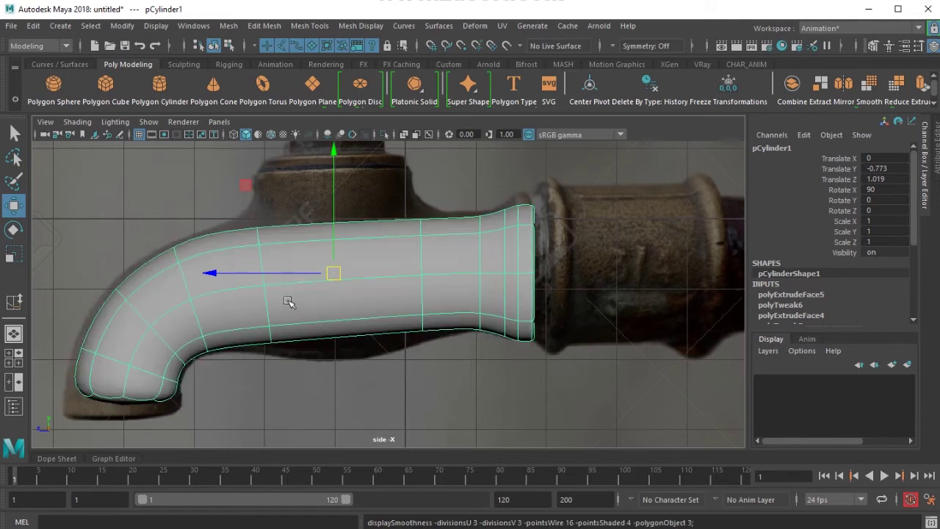
Insert three supporting edge loops close to the front and back edges of the flared rim at the pipe end.
{"action": "scroll", "coordinate": [449, 309], "scroll_direction": "up", "scroll_amount": 5}
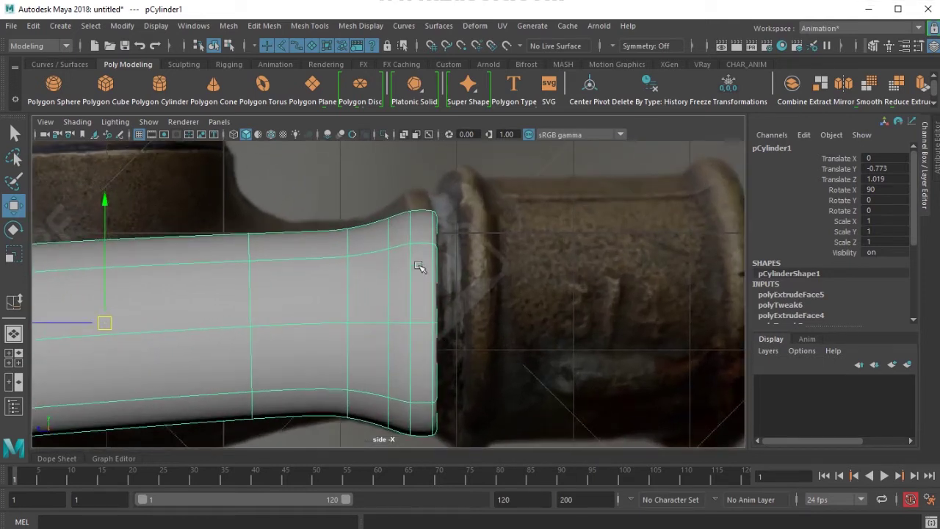
{"action": "right_click_drag", "start_coordinate": [426, 228], "coordinate": [346, 243], "text": "shift"}
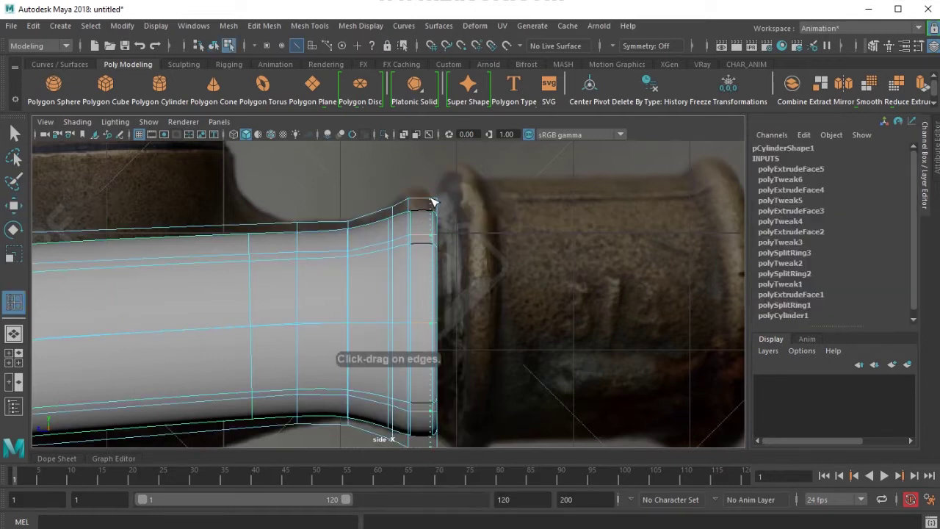
{"action": "left_click", "coordinate": [434, 207]}
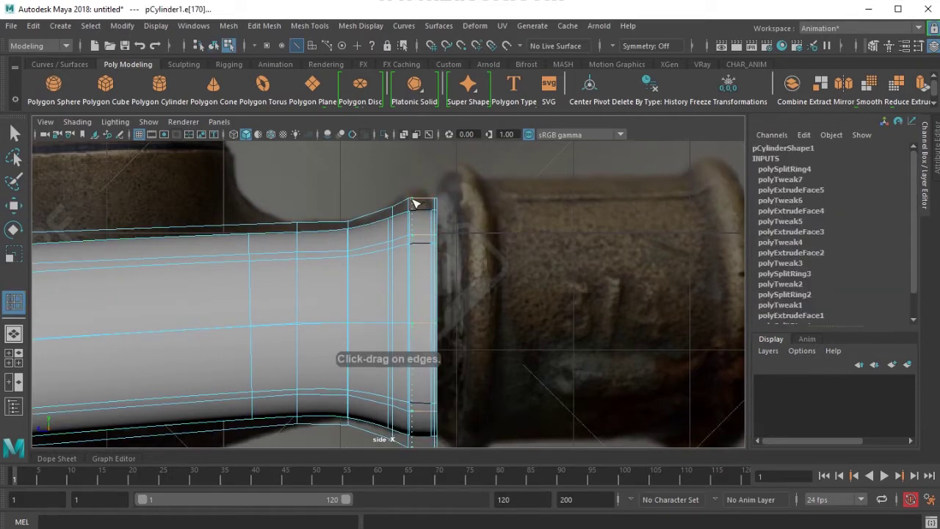
{"action": "left_click_drag", "start_coordinate": [416, 202], "coordinate": [409, 205]}
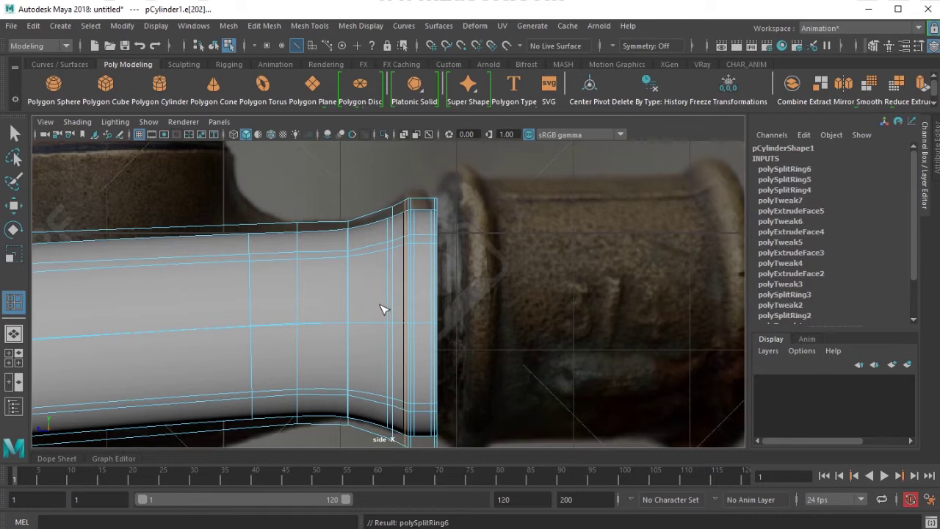
Insert two supporting edge loops close to the rim of the spout's mouth and return the mesh to unsmoothed display.
{"action": "scroll", "coordinate": [384, 309], "scroll_direction": "down", "scroll_amount": 4}
{"action": "middle_click_drag", "start_coordinate": [266, 331], "coordinate": [391, 294], "text": "alt"}
{"action": "middle_click_drag", "start_coordinate": [262, 363], "coordinate": [409, 262], "text": "alt"}
{"action": "scroll", "coordinate": [178, 326], "scroll_direction": "up", "scroll_amount": 4}
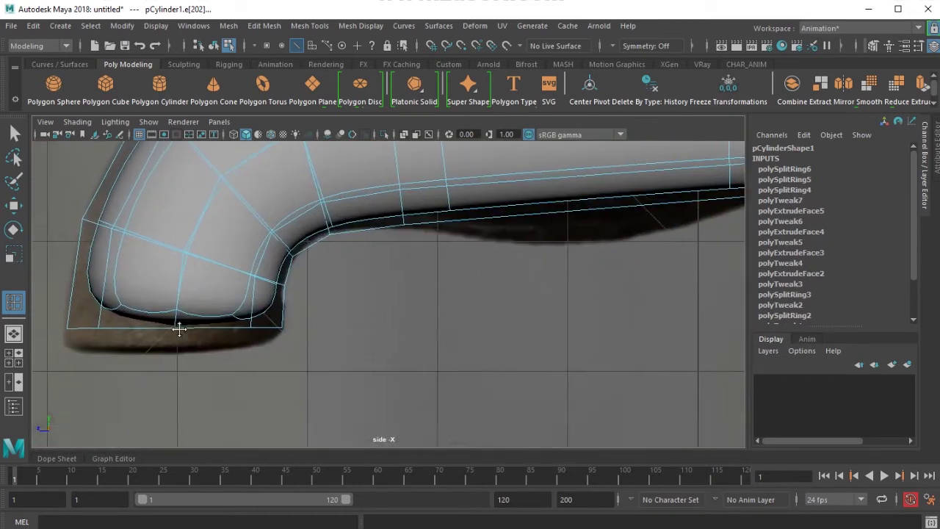
{"action": "left_click", "coordinate": [145, 321]}
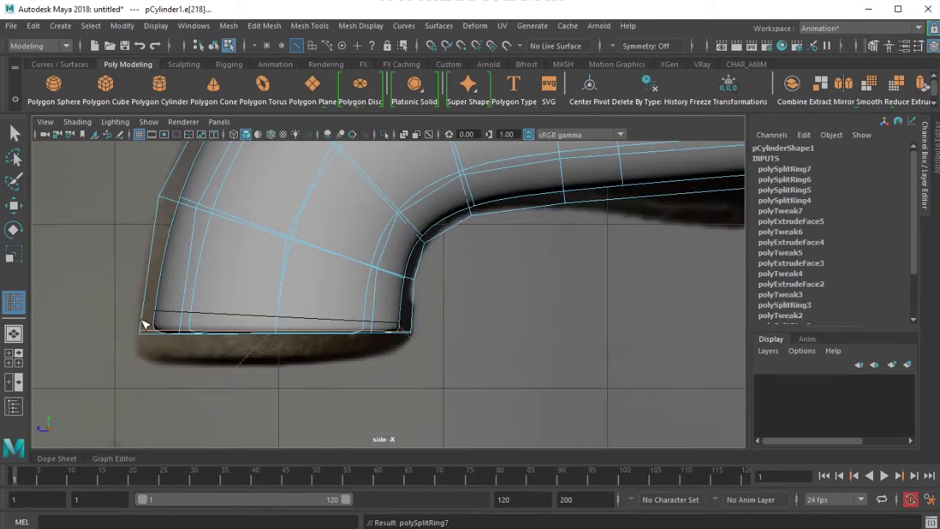
{"action": "left_click", "coordinate": [145, 329]}
{"action": "scroll", "coordinate": [409, 335], "scroll_direction": "down", "scroll_amount": 5}
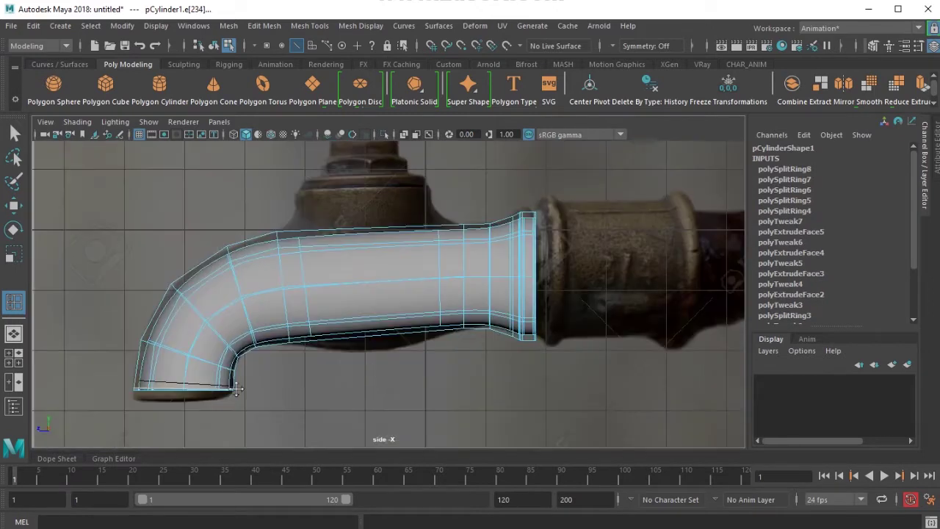
{"action": "key", "text": "w"}
{"action": "key", "text": "1"}
{"action": "key", "text": "F8"}
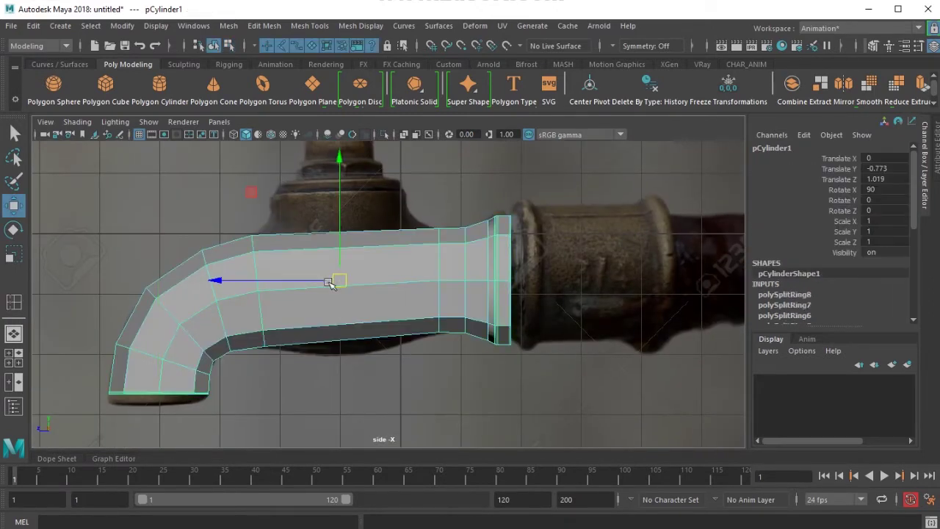
Insert three edge loops across the straight section, one at the valve's centre and one near each side of its base.
{"action": "right_click_drag", "start_coordinate": [338, 249], "coordinate": [287, 242], "text": "shift"}
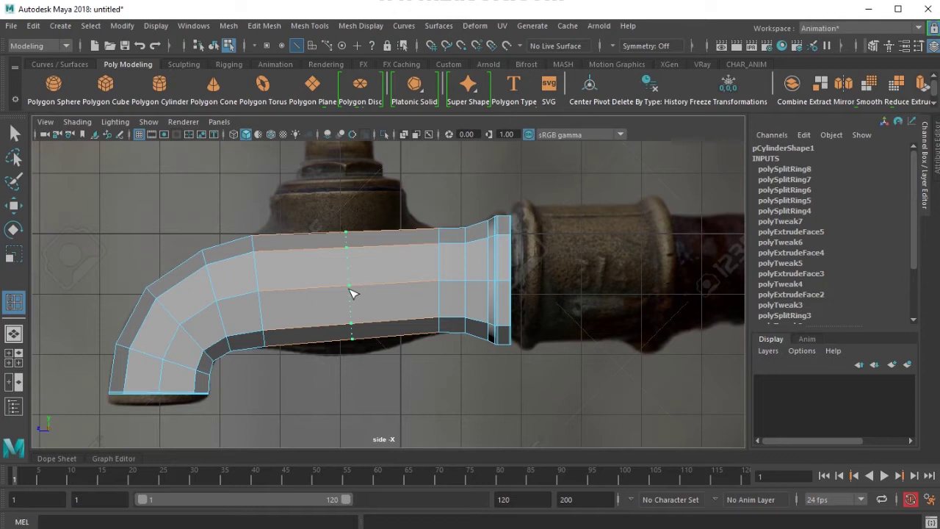
{"action": "left_click", "coordinate": [351, 293]}
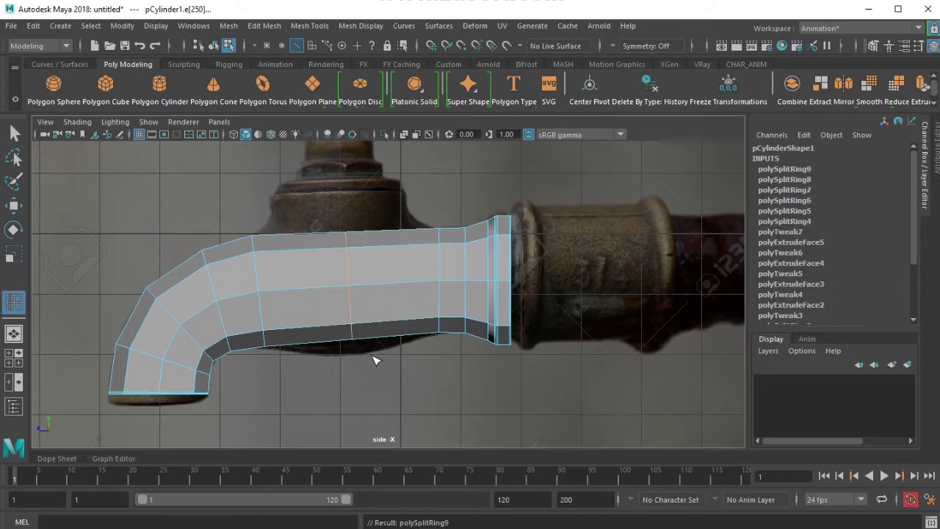
{"action": "left_click", "coordinate": [416, 254]}
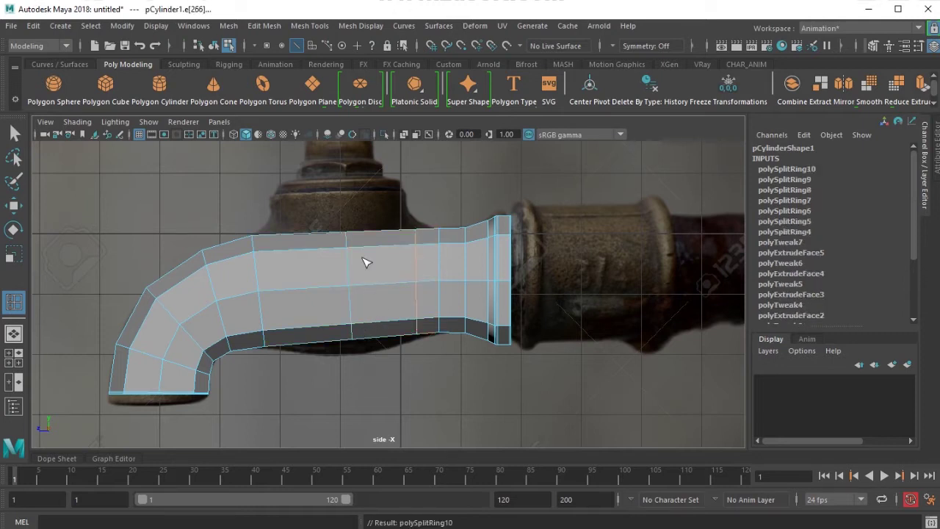
{"action": "left_click", "coordinate": [280, 253]}
{"action": "key", "text": "w"}
Raise the upper vertices of the three loops beneath the valve, then raise their topmost vertices slightly more.
{"action": "key", "text": "F9"}
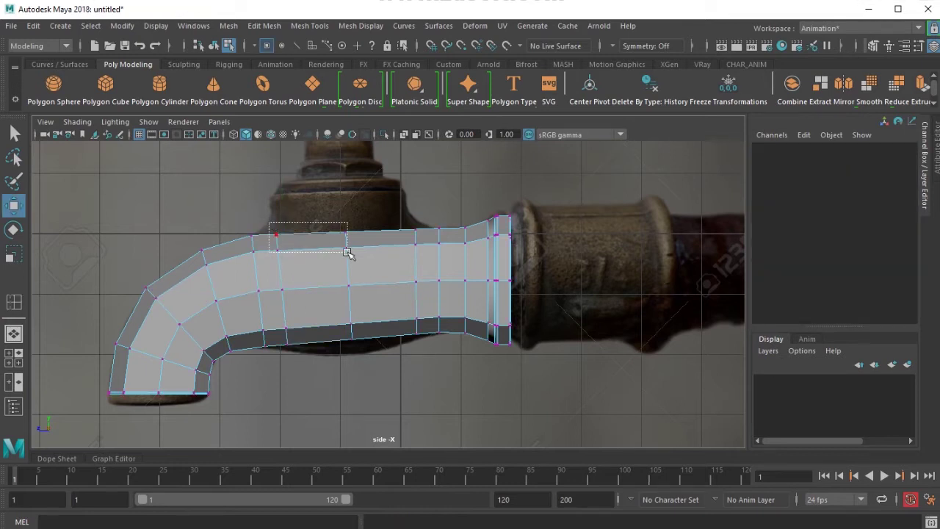
{"action": "left_click_drag", "start_coordinate": [417, 253], "coordinate": [419, 254]}
{"action": "left_click_drag", "start_coordinate": [346, 193], "coordinate": [349, 188]}
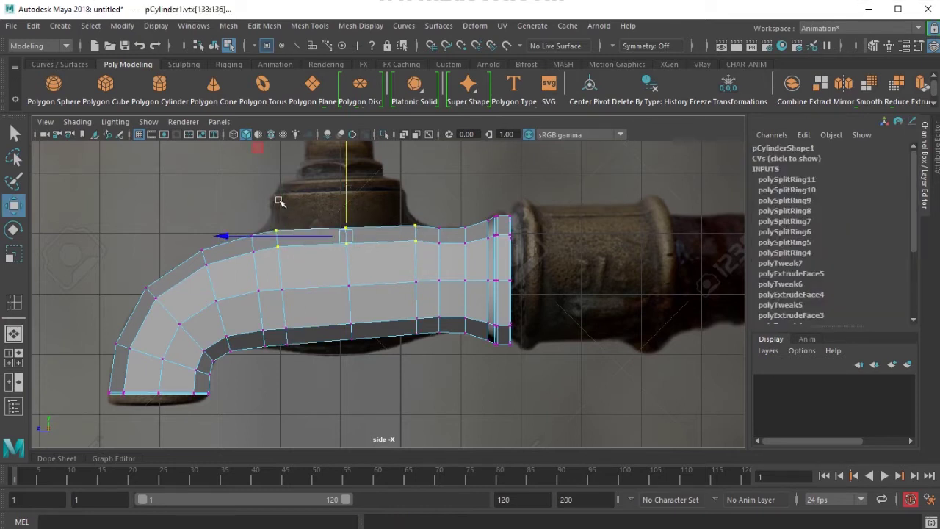
{"action": "left_click_drag", "start_coordinate": [363, 233], "coordinate": [424, 234]}
{"action": "left_click_drag", "start_coordinate": [346, 178], "coordinate": [345, 173]}
Switch to the perspective view, change its background to black and hide the grid.
{"action": "key", "text": "space"}
{"action": "left_click_drag", "start_coordinate": [351, 320], "coordinate": [359, 246]}
{"action": "scroll", "coordinate": [358, 246], "scroll_direction": "down", "scroll_amount": 5}
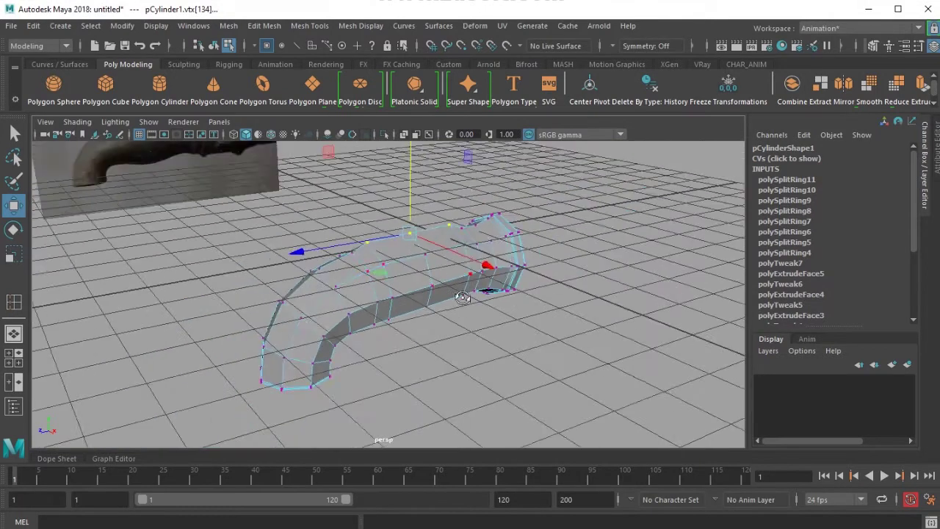
{"action": "left_click_drag", "start_coordinate": [466, 298], "coordinate": [427, 332], "text": "alt"}
{"action": "key", "text": "alt+b"}
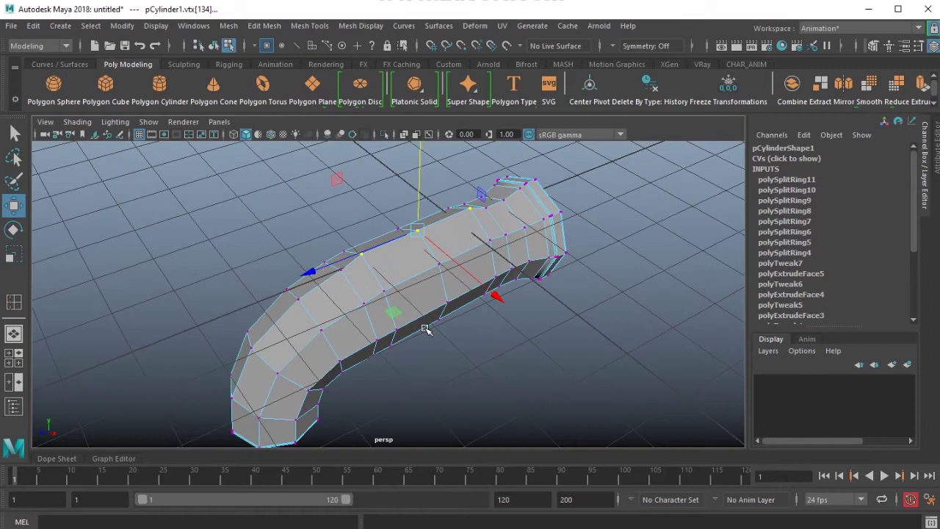
{"action": "key", "text": "alt+b"}
{"action": "left_click", "coordinate": [139, 134]}
Extrude the four top faces beneath the valve straight upward into the reference valve's base.
{"action": "key", "text": "F11"}
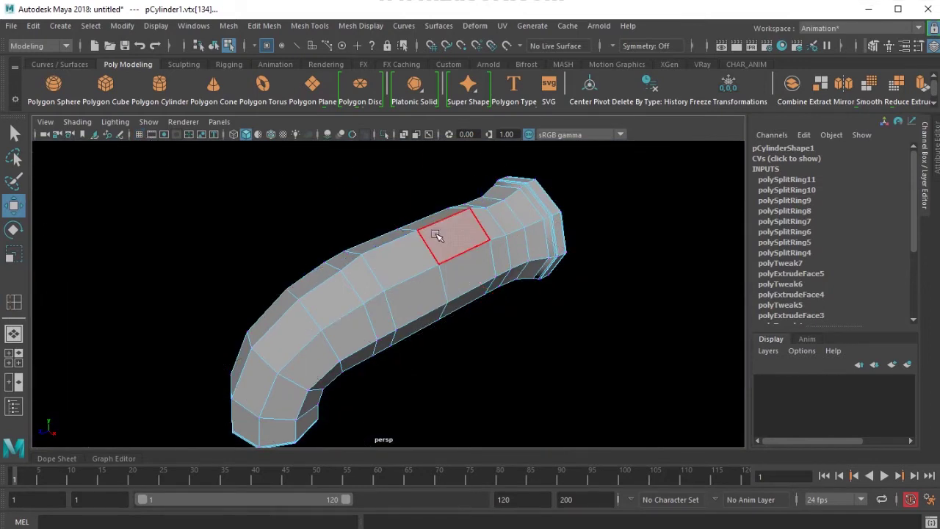
{"action": "left_click", "coordinate": [436, 234]}
{"action": "left_click_drag", "start_coordinate": [378, 265], "coordinate": [438, 275], "text": "alt"}
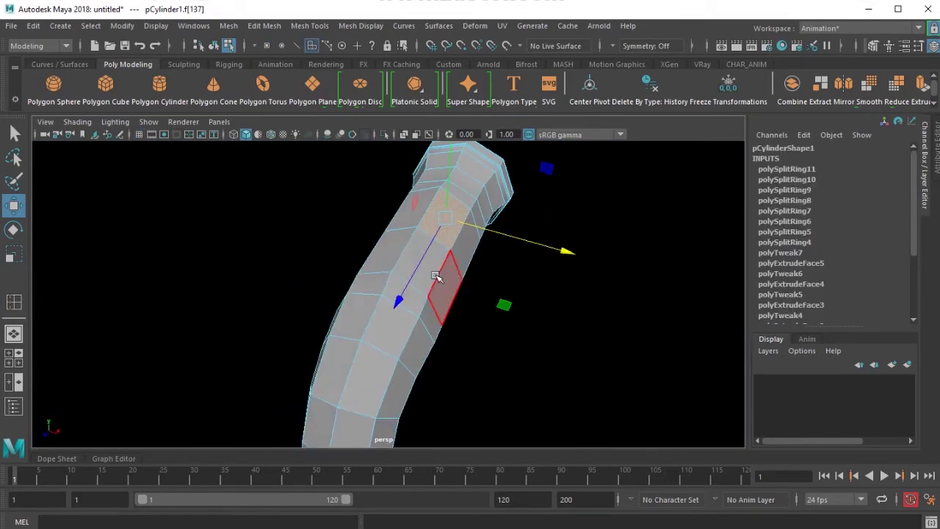
{"action": "key", "text": "q"}
{"action": "left_click", "coordinate": [397, 254], "text": "shift"}
{"action": "left_click", "coordinate": [418, 219], "text": "shift"}
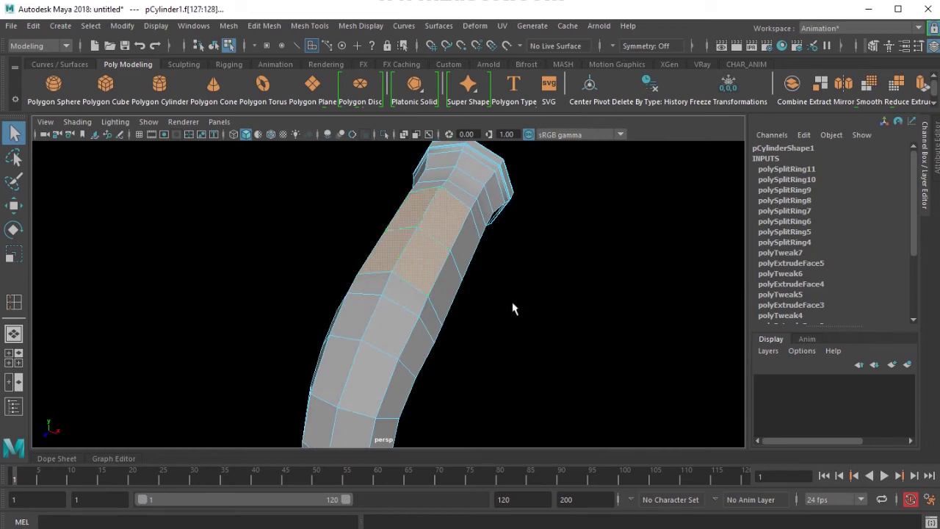
{"action": "key", "text": "space"}
{"action": "left_click_drag", "start_coordinate": [512, 302], "coordinate": [416, 292], "text": "alt"}
{"action": "middle_click_drag", "start_coordinate": [390, 296], "coordinate": [375, 338], "text": "alt"}
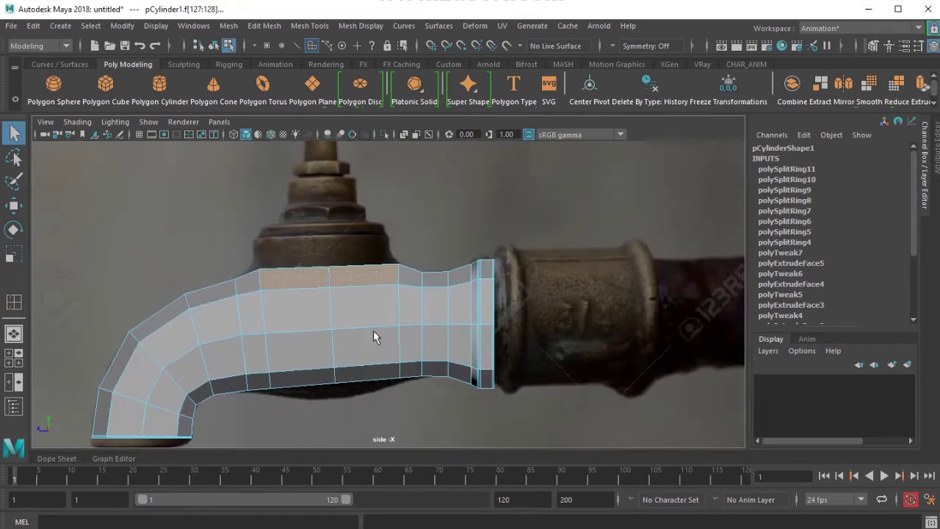
{"action": "key", "text": "ctrl+e"}
{"action": "key", "text": "w"}
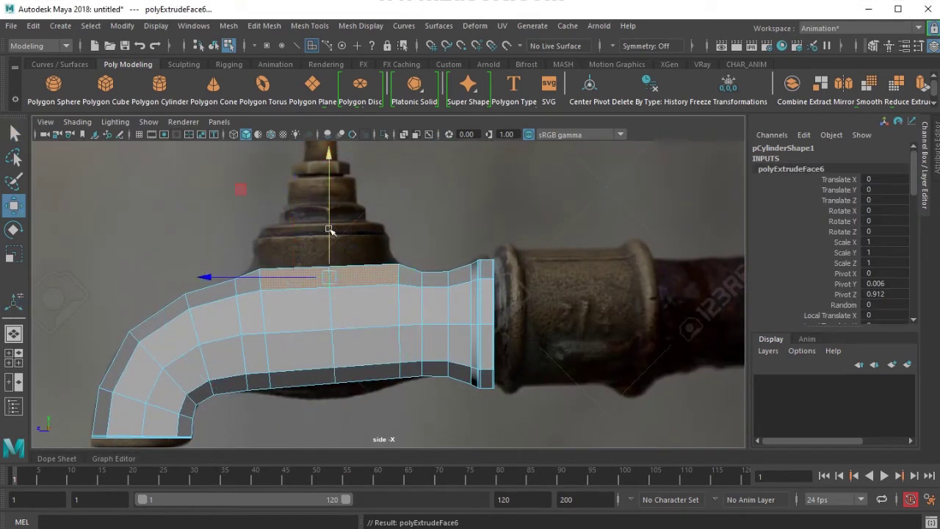
{"action": "left_click_drag", "start_coordinate": [330, 232], "coordinate": [342, 249]}
Flatten the top faces of the raised block by scaling them vertically to one level.
{"action": "key", "text": "space"}
{"action": "left_click_drag", "start_coordinate": [378, 282], "coordinate": [480, 312], "text": "alt"}
{"action": "middle_click_drag", "start_coordinate": [480, 313], "coordinate": [451, 348], "text": "alt"}
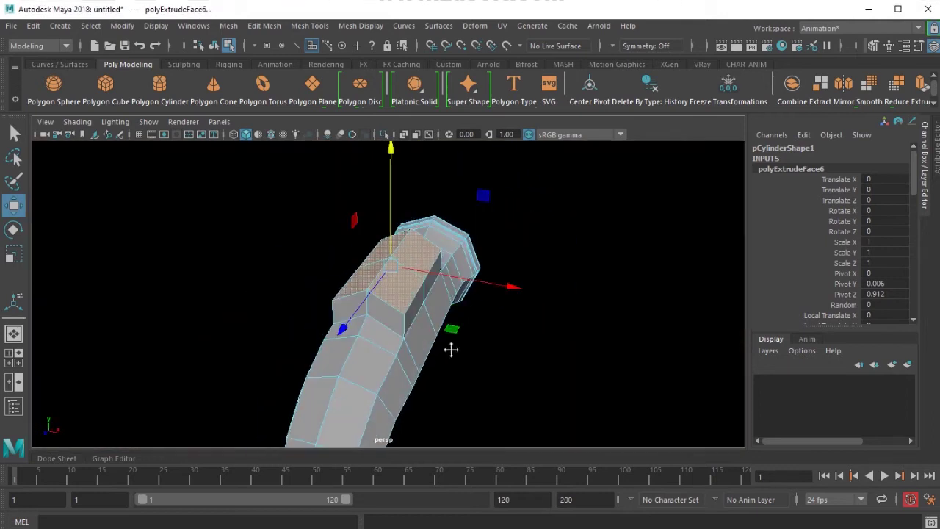
{"action": "left_click_drag", "start_coordinate": [452, 349], "coordinate": [391, 339], "text": "alt"}
{"action": "key", "text": "r"}
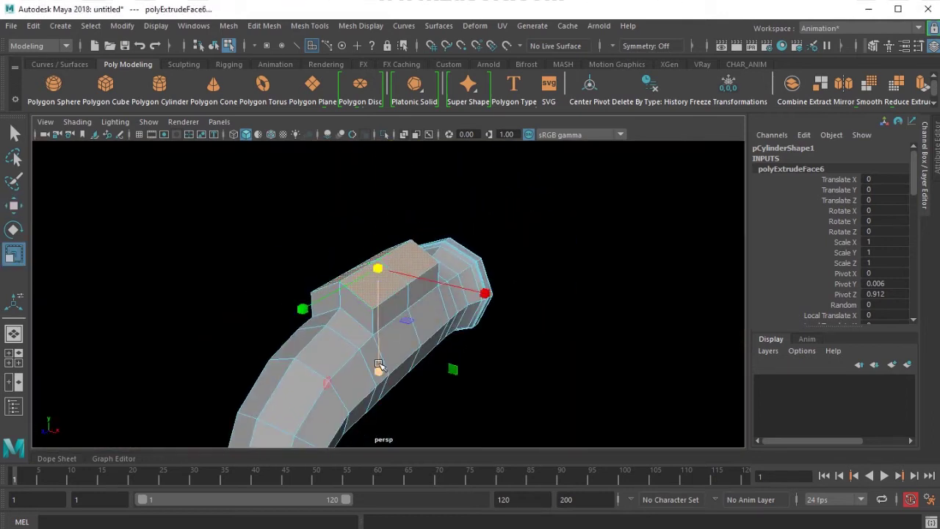
{"action": "left_click_drag", "start_coordinate": [378, 372], "coordinate": [385, 266]}
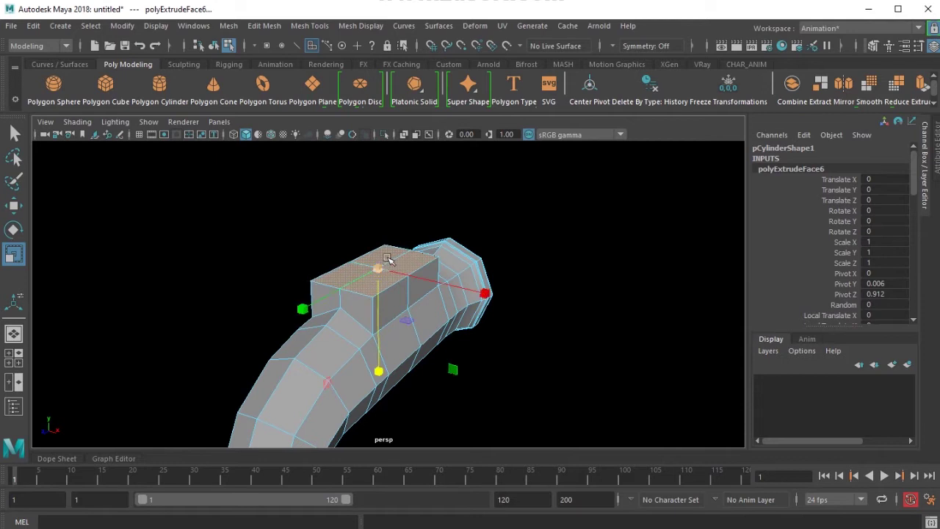
Raise the flattened top faces to the underside of the reference valve's collar and shift them slightly toward the spout.
{"action": "key", "text": "w"}
{"action": "left_click_drag", "start_coordinate": [381, 217], "coordinate": [379, 206]}
{"action": "left_click_drag", "start_coordinate": [373, 272], "coordinate": [325, 310], "text": "alt"}
{"action": "key", "text": "space"}
{"action": "key", "text": "space"}
{"action": "middle_click_drag", "start_coordinate": [367, 265], "coordinate": [374, 281], "text": "alt"}
{"action": "scroll", "coordinate": [374, 279], "scroll_direction": "up", "scroll_amount": 2}
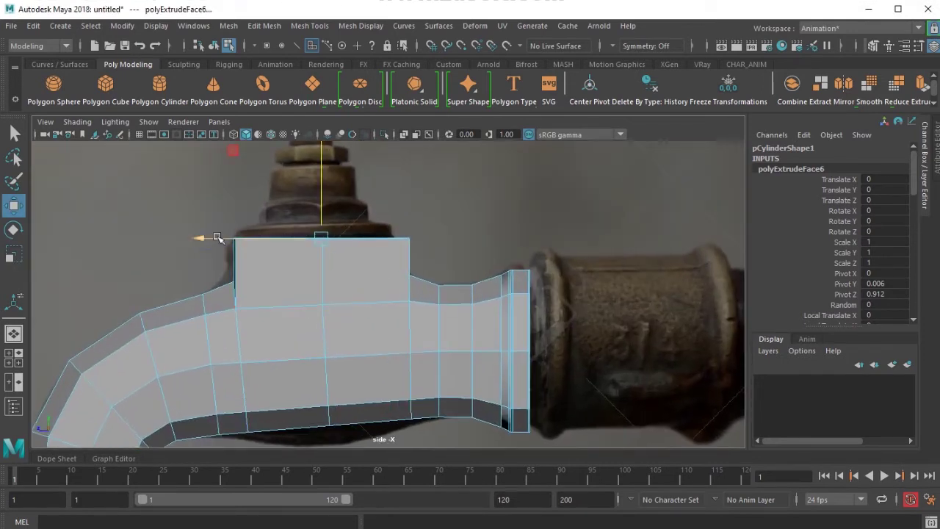
{"action": "mouse_move", "coordinate": [217, 239]}
{"action": "left_mouse_down"}
{"action": "mouse_move", "coordinate": [198, 241]}
{"action": "mouse_move", "coordinate": [208, 240]}
{"action": "left_mouse_up"}
{"action": "key", "text": "r"}
{"action": "key", "text": "w"}
Circularize the top faces of the raised block into a round valve base.
{"action": "key", "text": "space"}
{"action": "key", "text": "space"}
{"action": "left_click_drag", "start_coordinate": [392, 283], "coordinate": [390, 347], "text": "alt"}
{"action": "left_click", "coordinate": [264, 26]}
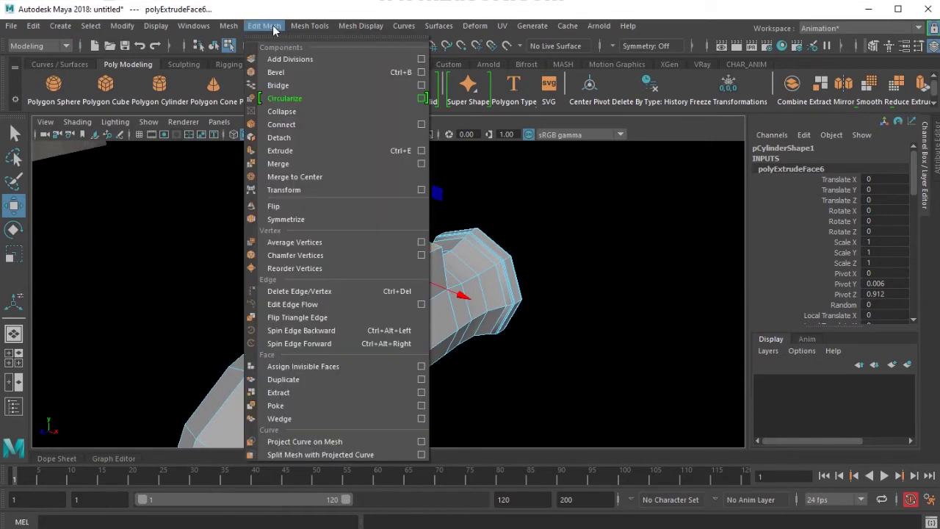
{"action": "left_click", "coordinate": [301, 97]}
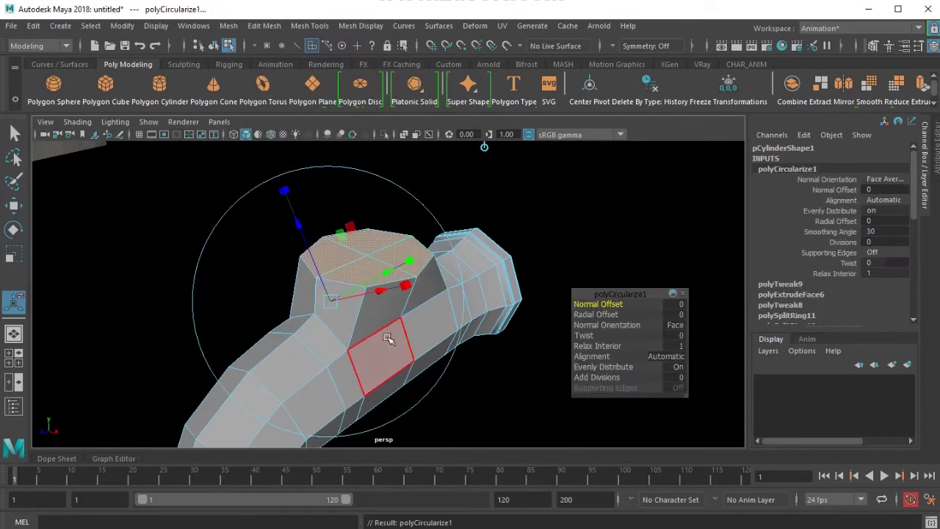
{"action": "left_click_drag", "start_coordinate": [389, 339], "coordinate": [331, 328], "text": "alt"}
{"action": "key", "text": "space"}
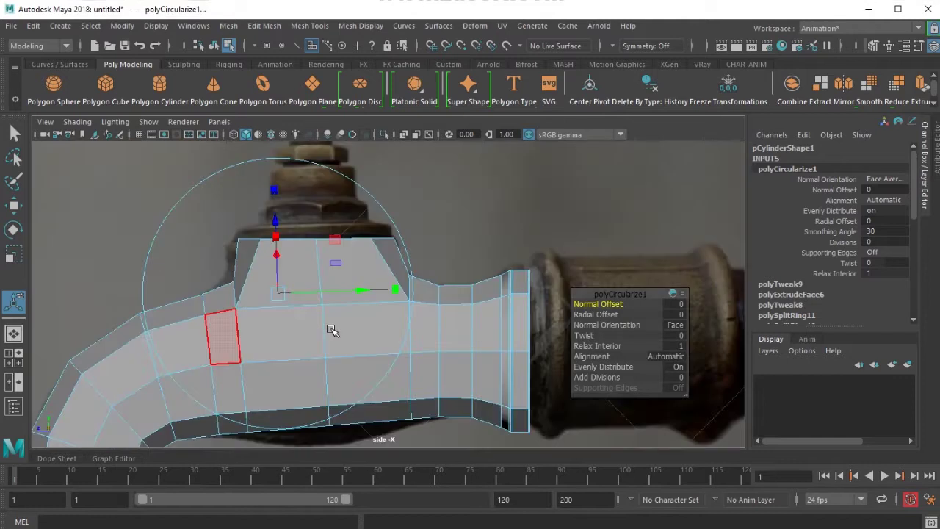
{"action": "key", "text": "space"}
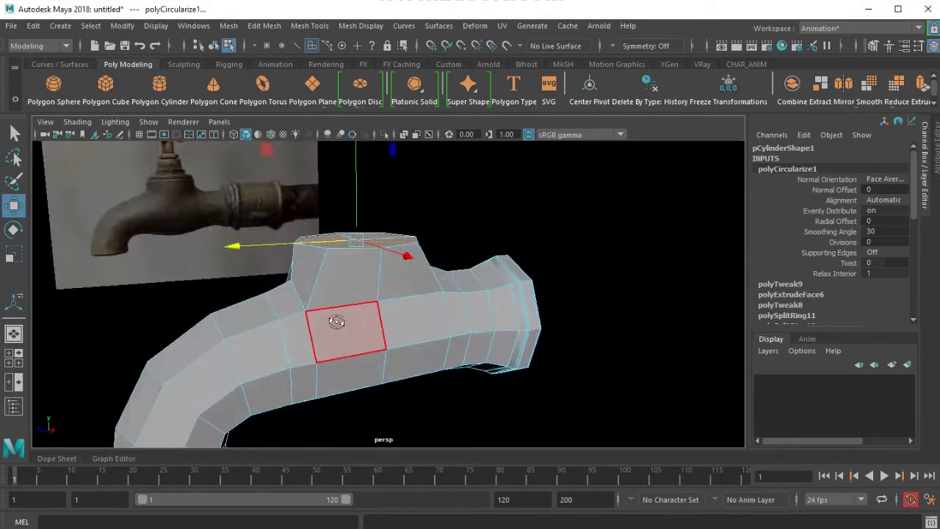
{"action": "left_click_drag", "start_coordinate": [332, 321], "coordinate": [356, 317], "text": "alt"}
{"action": "key", "text": "F10"}
{"action": "left_click", "coordinate": [366, 296]}
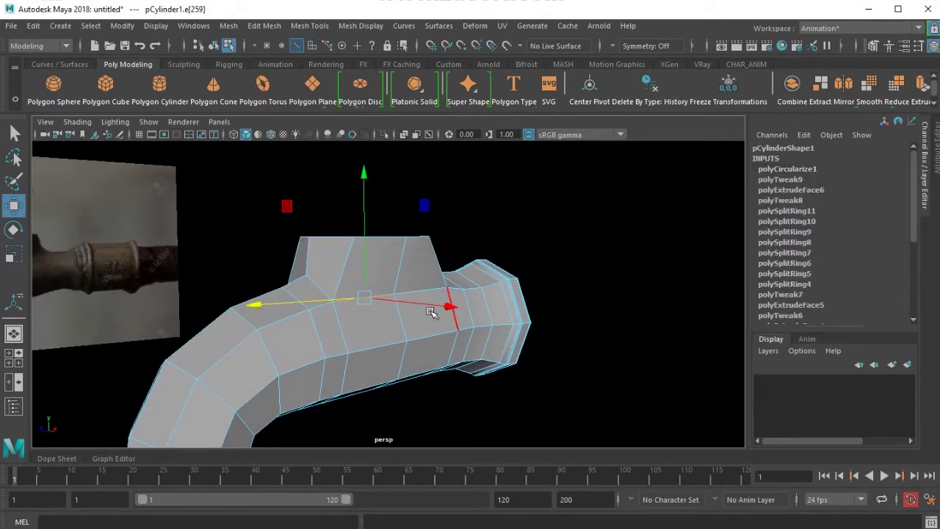
{"action": "key", "text": "q"}
{"action": "left_click_drag", "start_coordinate": [267, 293], "coordinate": [439, 321], "text": "alt"}
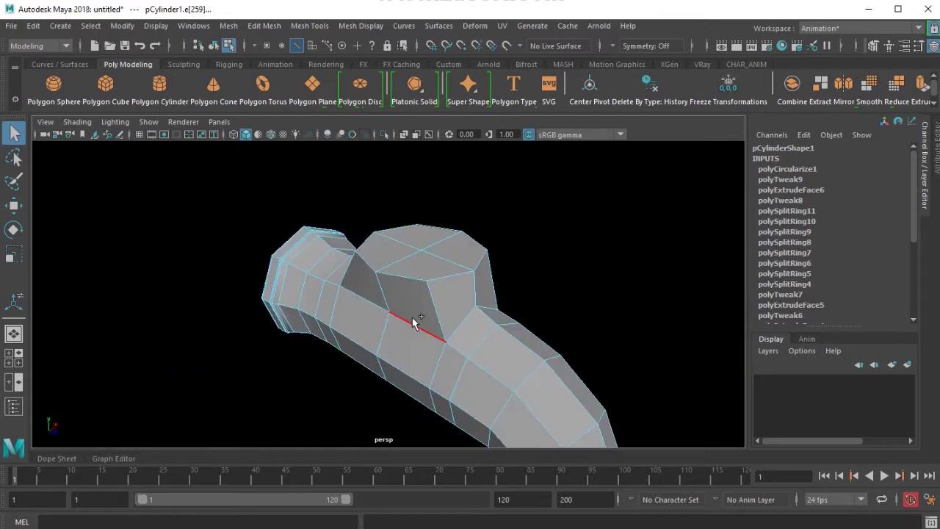
{"action": "left_click", "coordinate": [413, 317], "text": "shift"}
{"action": "left_click", "coordinate": [368, 301], "text": "shift"}
{"action": "left_click_drag", "start_coordinate": [535, 350], "coordinate": [362, 334], "text": "alt"}
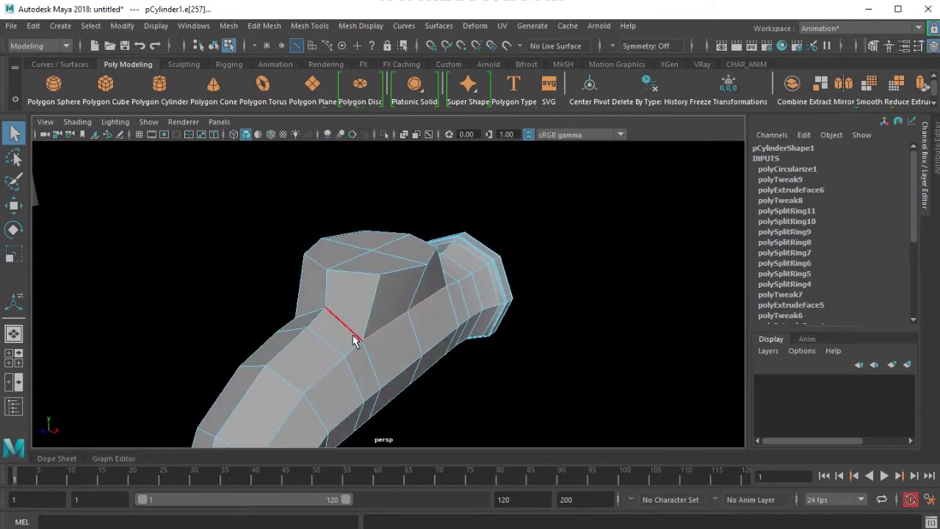
{"action": "key", "text": "r"}
Scale the middle side vertices at the foot of the valve base outward to widen the tap body.
{"action": "key", "text": "F9"}
{"action": "left_click_drag", "start_coordinate": [399, 350], "coordinate": [299, 307], "text": "alt"}
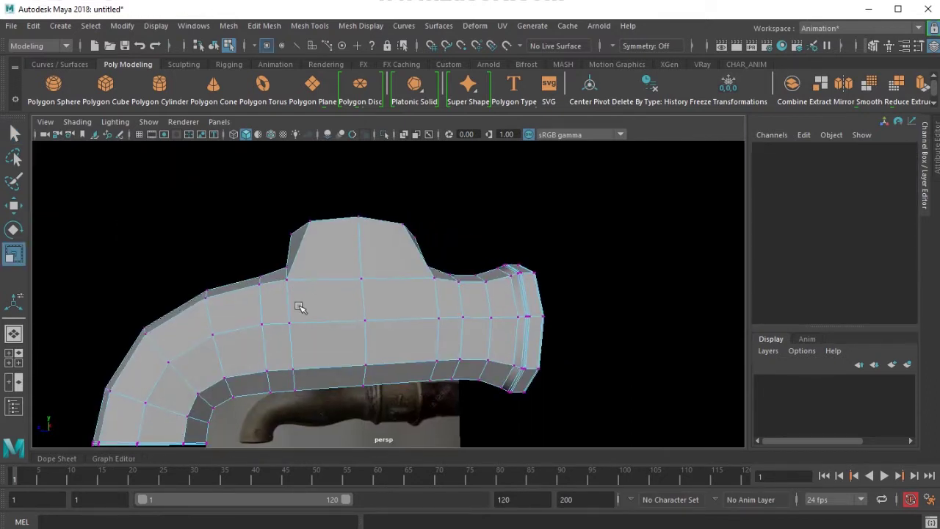
{"action": "left_click", "coordinate": [361, 279]}
{"action": "left_click_drag", "start_coordinate": [374, 289], "coordinate": [361, 351], "text": "alt"}
{"action": "left_click", "coordinate": [400, 297]}
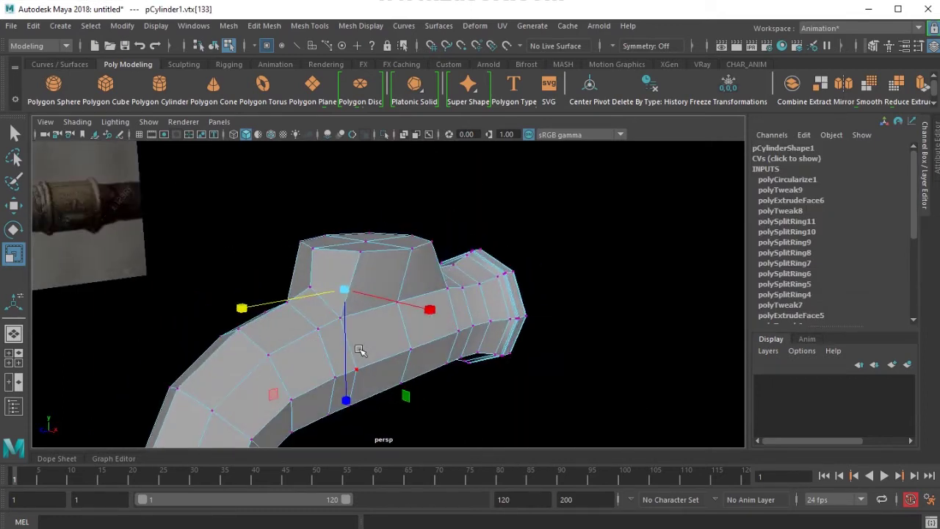
{"action": "key", "text": "q"}
{"action": "key", "text": "r"}
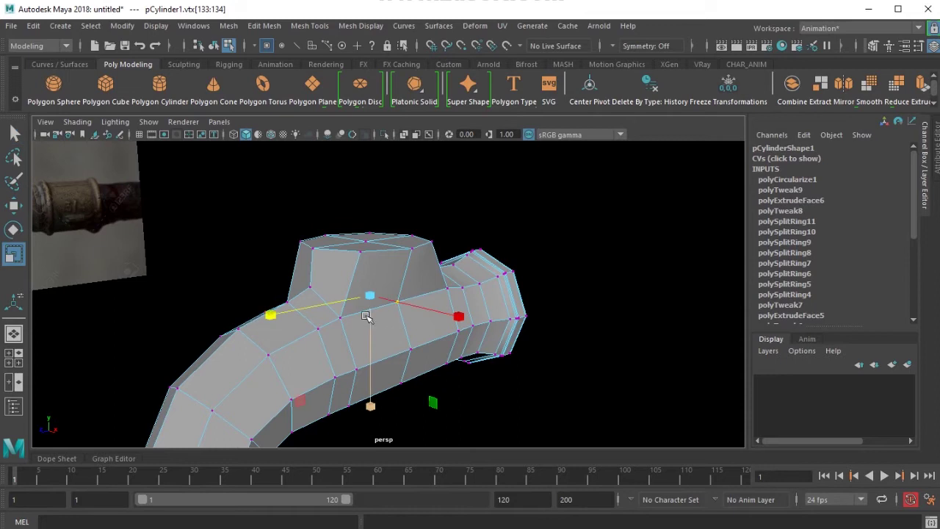
{"action": "left_click_drag", "start_coordinate": [370, 297], "coordinate": [386, 315]}
{"action": "left_click", "coordinate": [357, 261]}
{"action": "left_click", "coordinate": [343, 277]}
Lower the middle underside vertices beneath the valve base to follow the bulge of the reference body.
{"action": "key", "text": "space"}
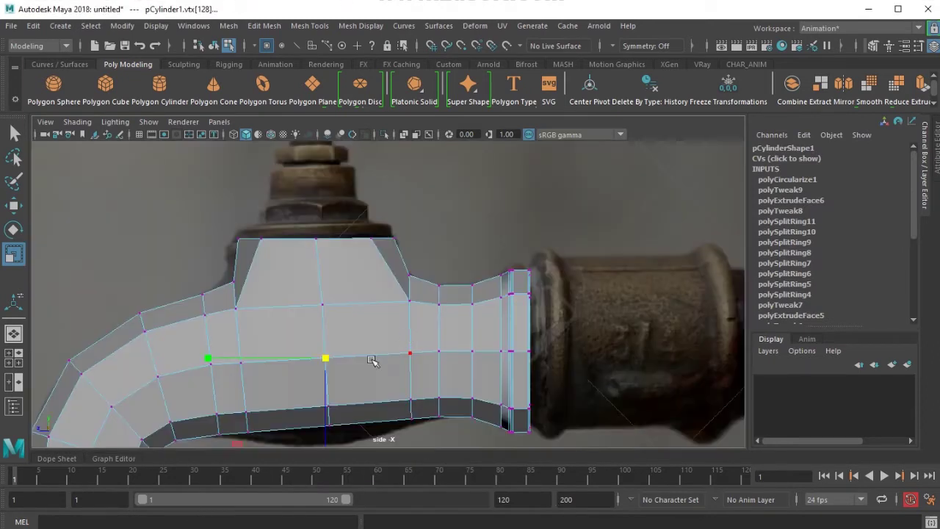
{"action": "key", "text": "w"}
{"action": "left_click_drag", "start_coordinate": [396, 354], "coordinate": [367, 336]}
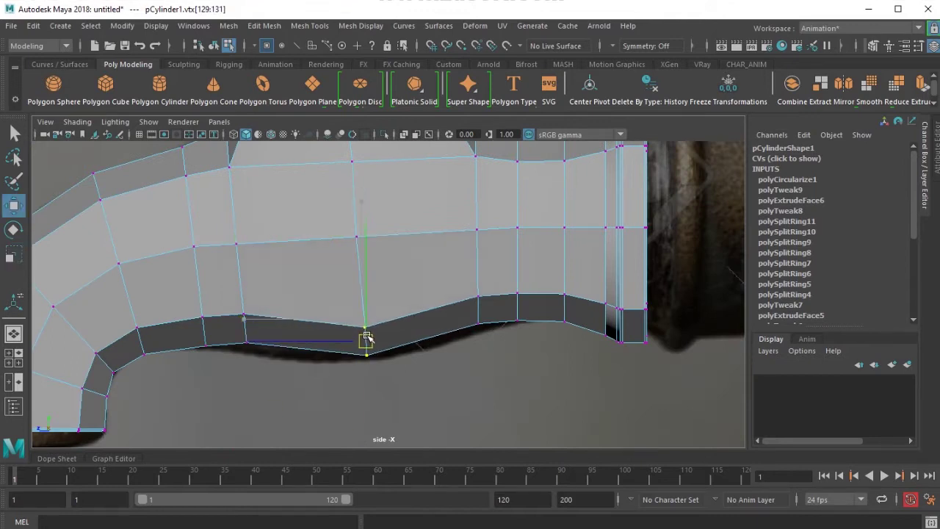
{"action": "scroll", "coordinate": [366, 340], "scroll_direction": "down", "scroll_amount": 5}
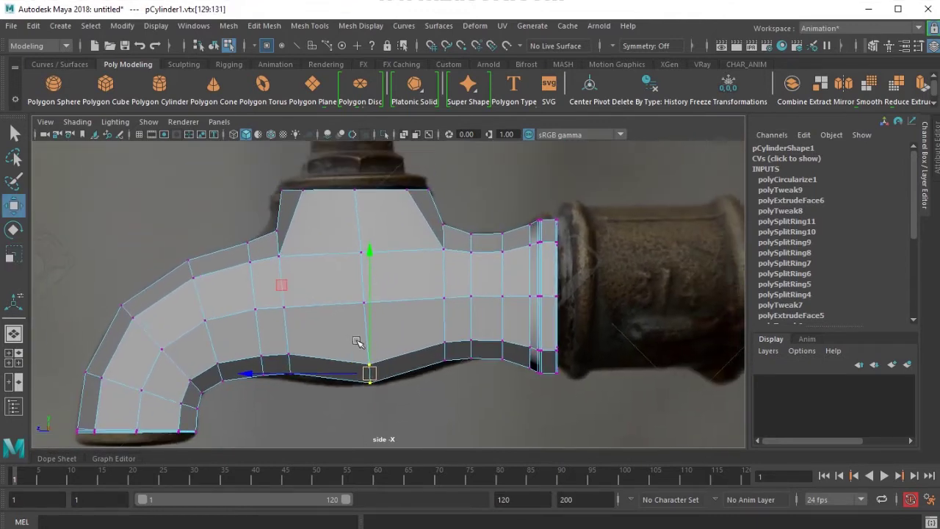
{"action": "key", "text": "space"}
{"action": "left_click_drag", "start_coordinate": [363, 345], "coordinate": [428, 357]}
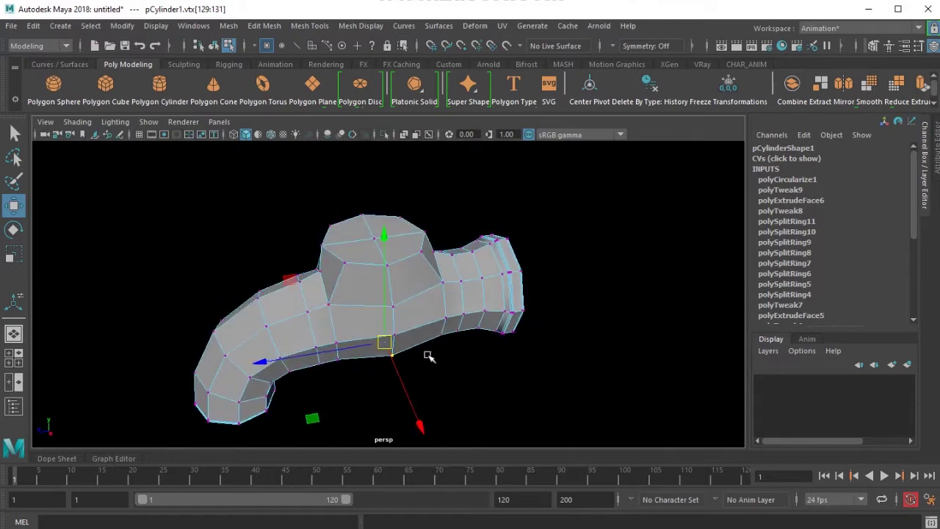
Return to object mode and preview the tap body smoothed.
{"action": "key", "text": "F8"}
{"action": "key", "text": "3"}
{"action": "left_click", "coordinate": [456, 376]}
{"action": "scroll", "coordinate": [440, 316], "scroll_direction": "down", "scroll_amount": 4}
{"action": "left_click_drag", "start_coordinate": [440, 316], "coordinate": [383, 288], "text": "alt"}
{"action": "scroll", "coordinate": [383, 288], "scroll_direction": "up", "scroll_amount": 5}
{"action": "left_click", "coordinate": [382, 287]}
Insert supporting edge loops around the upper rim of the valve base and just inside its top face.
{"action": "key", "text": "space"}
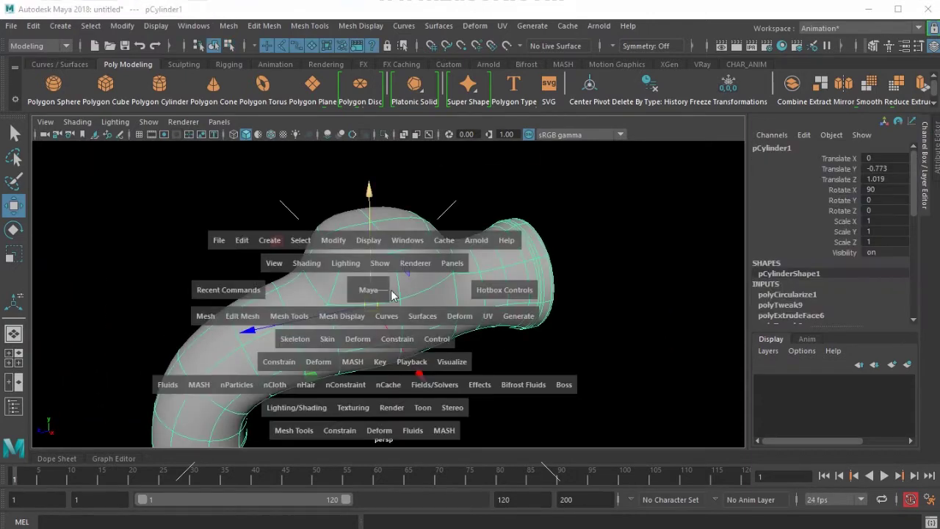
{"action": "key", "text": "4"}
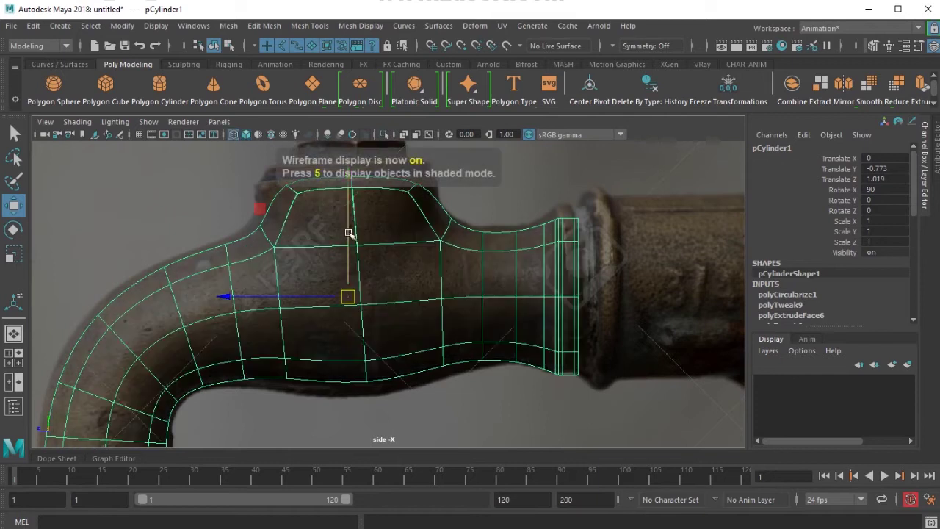
{"action": "key", "text": "5"}
{"action": "middle_click_drag", "start_coordinate": [336, 263], "coordinate": [335, 321], "text": "alt"}
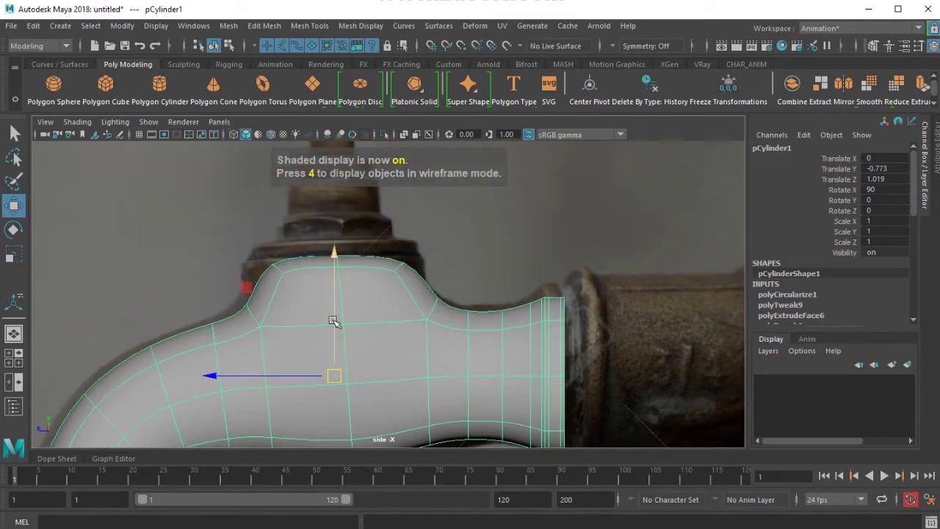
{"action": "right_click_drag", "start_coordinate": [355, 265], "coordinate": [272, 273], "text": "shift"}
{"action": "scroll", "coordinate": [231, 247], "scroll_direction": "up", "scroll_amount": 2}
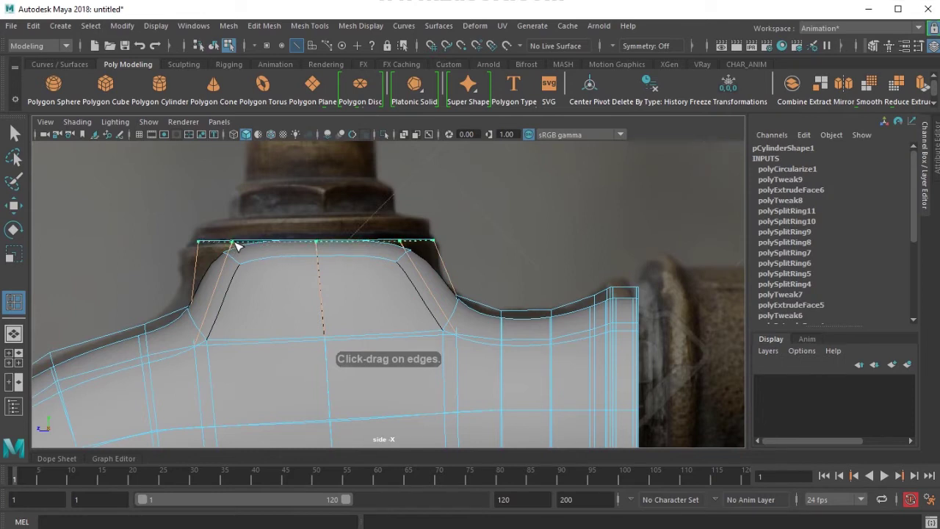
{"action": "mouse_move", "coordinate": [235, 246]}
{"action": "left_mouse_down"}
{"action": "mouse_move", "coordinate": [229, 251]}
{"action": "mouse_move", "coordinate": [238, 246]}
{"action": "left_mouse_up"}
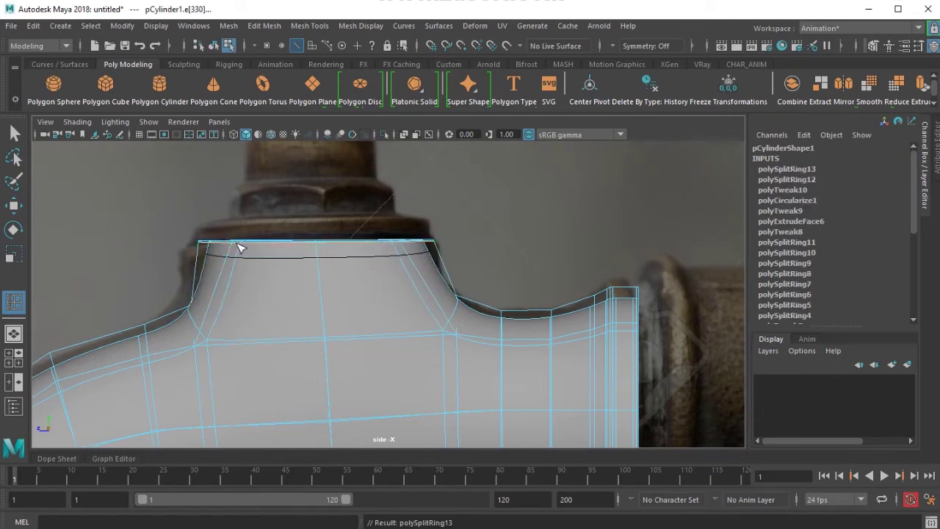
{"action": "key", "text": "3"}
Shift the vertices where the valve base meets the spout outward to the reference outline.
{"action": "key", "text": "w"}
{"action": "right_click_drag", "start_coordinate": [184, 325], "coordinate": [150, 325]}
{"action": "middle_click_drag", "start_coordinate": [209, 333], "coordinate": [270, 291], "text": "alt"}
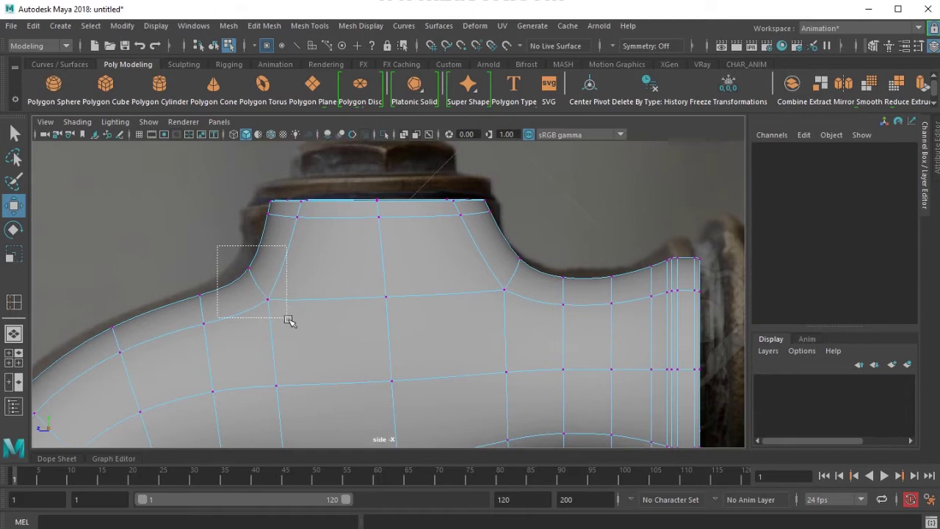
{"action": "left_click_drag", "start_coordinate": [289, 321], "coordinate": [288, 320]}
{"action": "left_click_drag", "start_coordinate": [254, 289], "coordinate": [239, 283]}
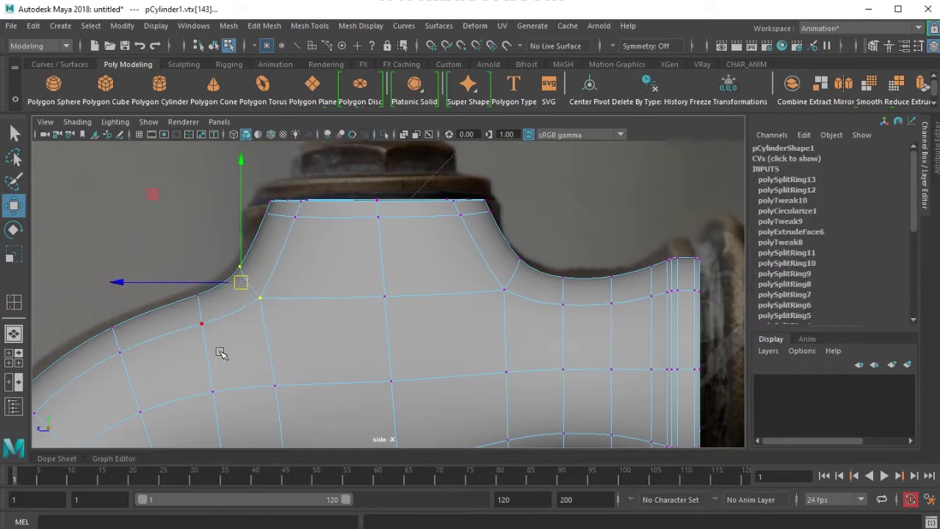
Try to move the upper vertices of the first two spout loops onto the reference outline.
{"action": "middle_click_drag", "start_coordinate": [222, 355], "coordinate": [265, 311], "text": "alt"}
{"action": "left_click_drag", "start_coordinate": [271, 316], "coordinate": [219, 250]}
{"action": "left_click_drag", "start_coordinate": [245, 262], "coordinate": [238, 258]}
{"action": "middle_click_drag", "start_coordinate": [150, 307], "coordinate": [303, 247], "text": "alt"}
{"action": "scroll", "coordinate": [302, 247], "scroll_direction": "up", "scroll_amount": 1}
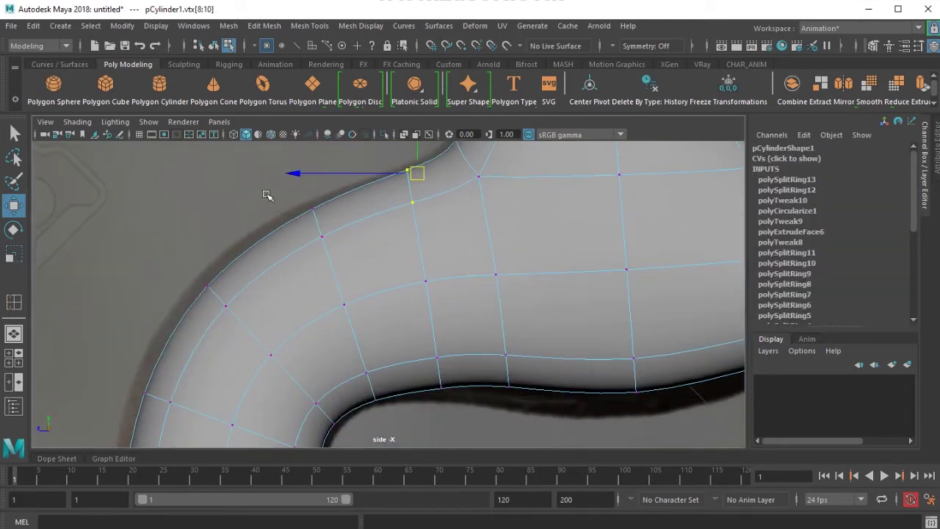
{"action": "left_click_drag", "start_coordinate": [267, 196], "coordinate": [342, 244]}
{"action": "left_click_drag", "start_coordinate": [317, 214], "coordinate": [316, 207]}
{"action": "middle_click_drag", "start_coordinate": [253, 286], "coordinate": [299, 233], "text": "alt"}
{"action": "key", "text": "ctrl+z"}
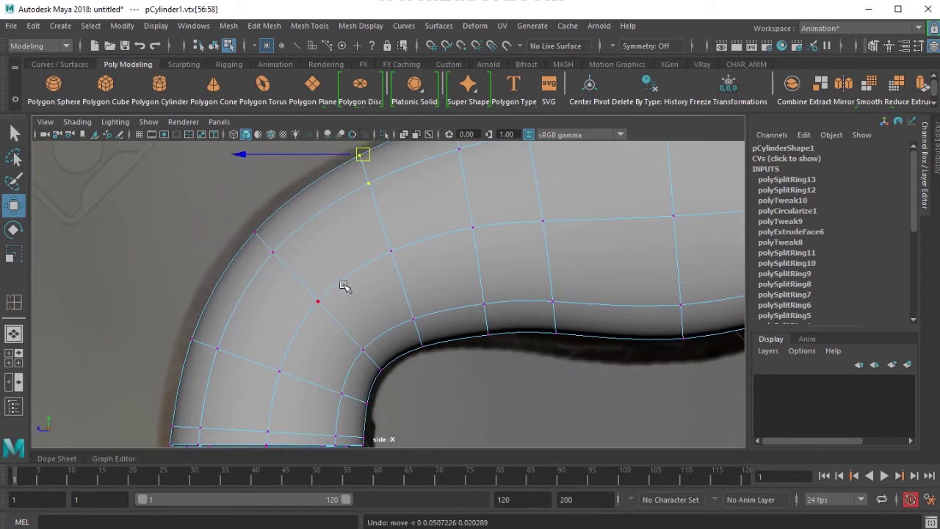
{"action": "middle_click_drag", "start_coordinate": [353, 296], "coordinate": [273, 308], "text": "alt"}
{"action": "scroll", "coordinate": [294, 300], "scroll_direction": "down", "scroll_amount": 6}
{"action": "middle_click_drag", "start_coordinate": [340, 280], "coordinate": [305, 286], "text": "alt"}
{"action": "scroll", "coordinate": [316, 290], "scroll_direction": "up", "scroll_amount": 6}
{"action": "key", "text": "ctrl+z"}
{"action": "key", "text": "ctrl+z"}
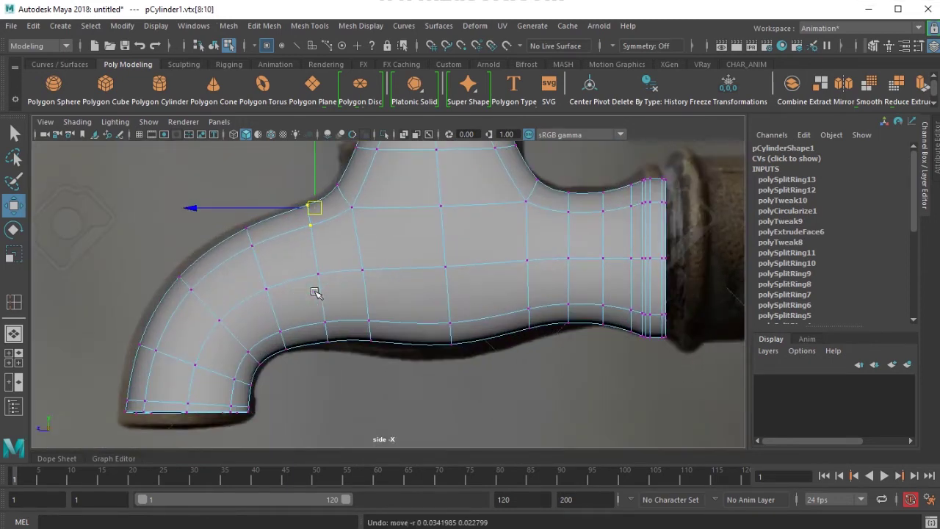
Scale the two spout edge loops nearest the valve base and nudge the second one to match the reference.
{"action": "right_click_drag", "start_coordinate": [317, 304], "coordinate": [316, 271]}
{"action": "double_click", "coordinate": [316, 270]}
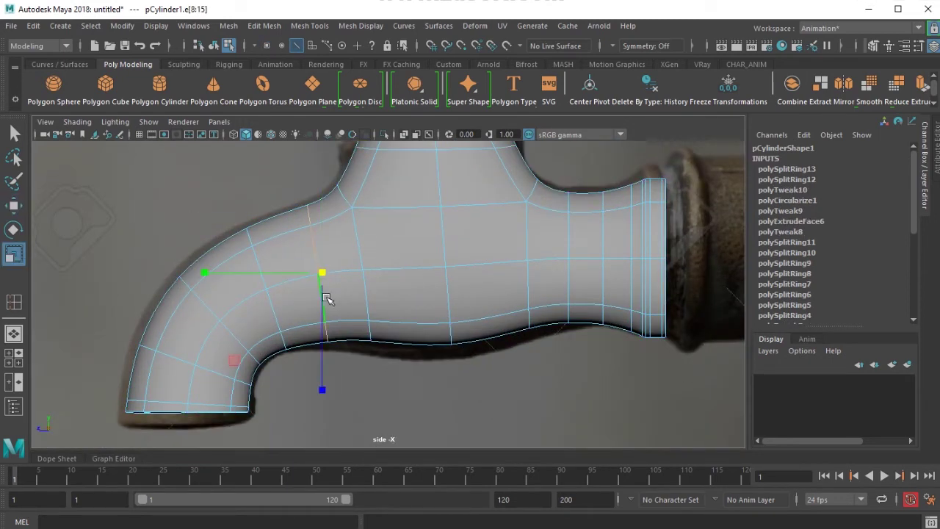
{"action": "left_click_drag", "start_coordinate": [323, 272], "coordinate": [326, 272]}
{"action": "left_click", "coordinate": [268, 286]}
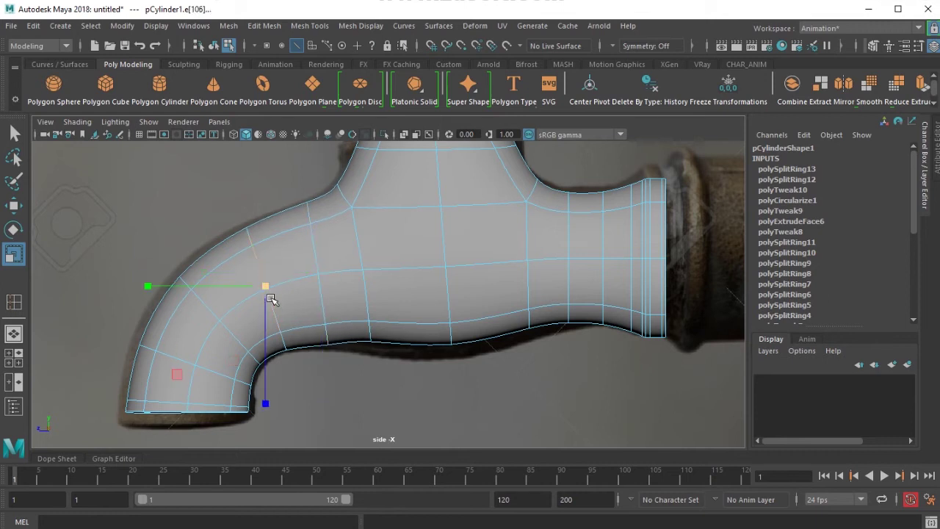
{"action": "key", "text": "w"}
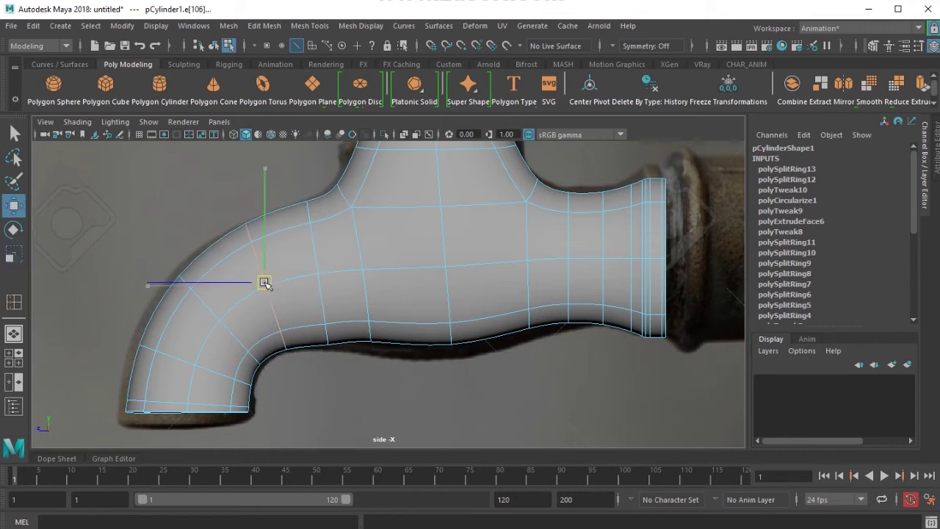
Adjust the position and size of the two edge loops around the spout bend to fit the reference.
{"action": "left_click", "coordinate": [238, 338]}
{"action": "left_click_drag", "start_coordinate": [218, 319], "coordinate": [217, 317]}
{"action": "key", "text": "r"}
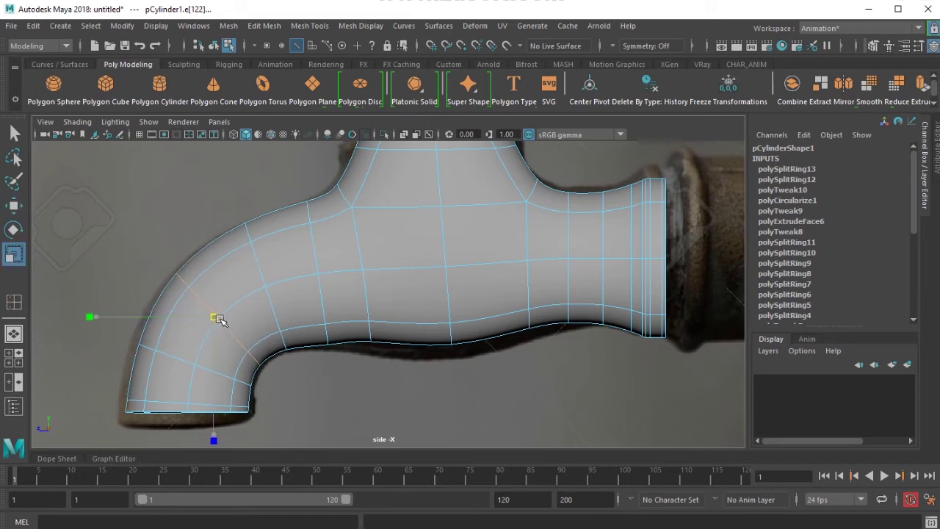
{"action": "left_click", "coordinate": [185, 371]}
{"action": "mouse_move", "coordinate": [191, 366]}
{"action": "left_mouse_down"}
{"action": "mouse_move", "coordinate": [200, 369]}
{"action": "mouse_move", "coordinate": [189, 365]}
{"action": "left_mouse_up"}
{"action": "key", "text": "w"}
Widen the vertices at the spout's outlet and lower them to the reference spout's lip.
{"action": "scroll", "coordinate": [191, 366], "scroll_direction": "up", "scroll_amount": 1}
{"action": "middle_click_drag", "start_coordinate": [192, 367], "coordinate": [213, 312], "text": "alt"}
{"action": "right_click_drag", "start_coordinate": [223, 357], "coordinate": [110, 350]}
{"action": "left_click_drag", "start_coordinate": [72, 345], "coordinate": [276, 395]}
{"action": "key", "text": "r"}
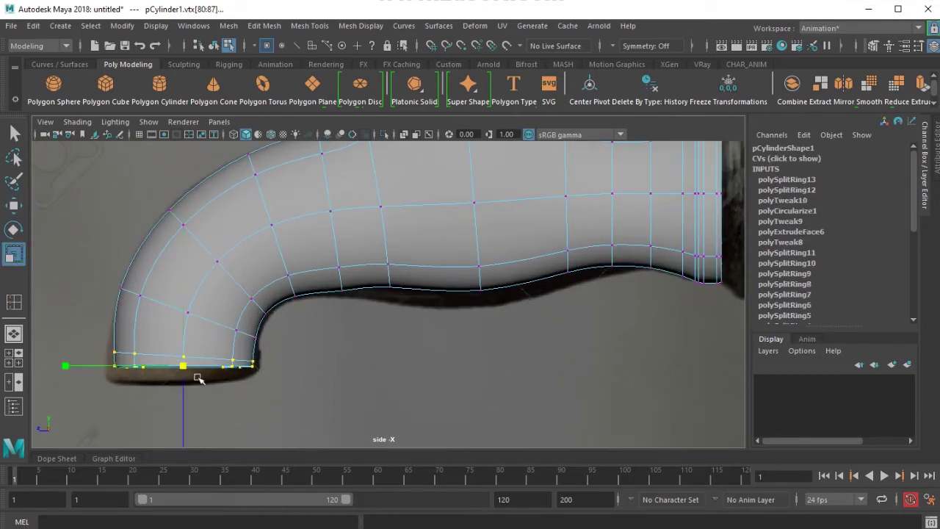
{"action": "key", "text": "w"}
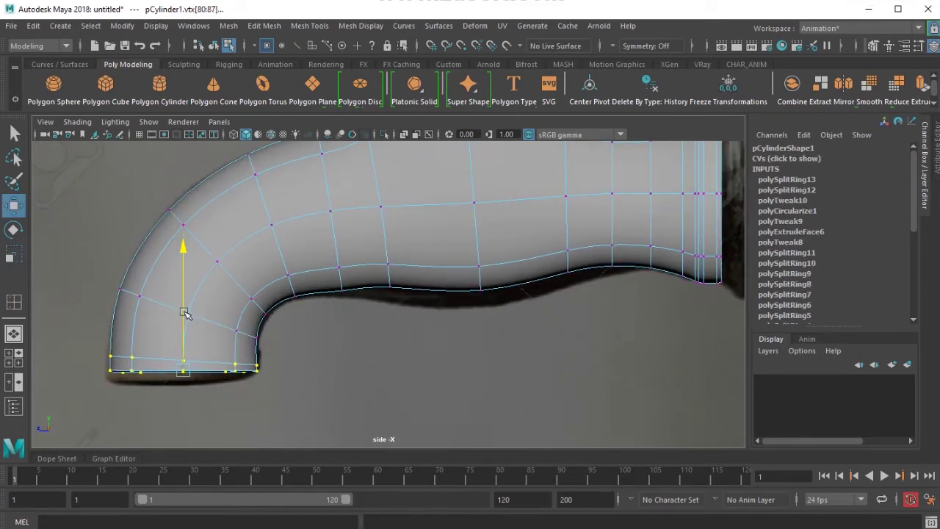
Move the underside vertices beneath the valve base to align the belly with the reference outline.
{"action": "scroll", "coordinate": [270, 325], "scroll_direction": "down", "scroll_amount": 2}
{"action": "scroll", "coordinate": [270, 326], "scroll_direction": "up", "scroll_amount": 5}
{"action": "left_click_drag", "start_coordinate": [337, 329], "coordinate": [356, 346]}
{"action": "left_click_drag", "start_coordinate": [408, 264], "coordinate": [464, 312]}
{"action": "left_click_drag", "start_coordinate": [197, 300], "coordinate": [231, 330]}
{"action": "middle_click_drag", "start_coordinate": [447, 337], "coordinate": [400, 399], "text": "alt"}
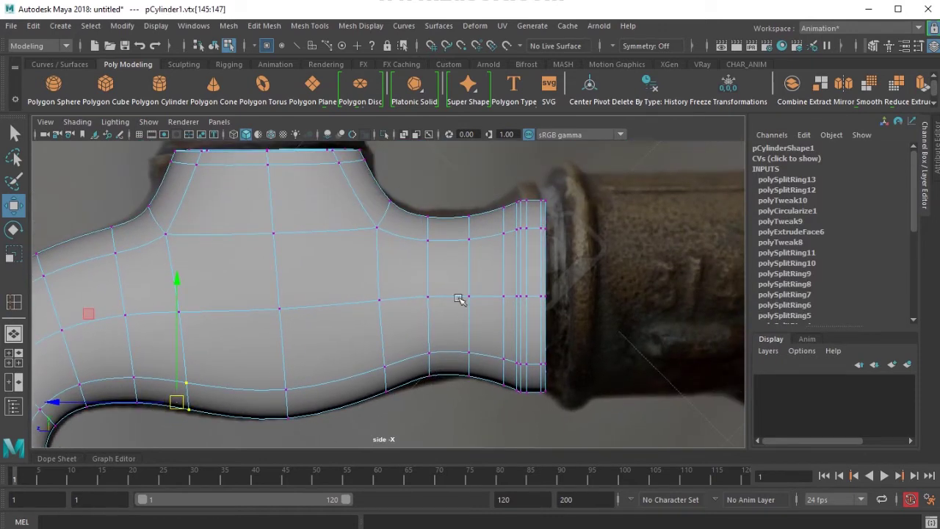
Scale the two vertex loops of the narrow inlet neck and raise the second to fit the reference.
{"action": "left_click_drag", "start_coordinate": [435, 377], "coordinate": [436, 379]}
{"action": "key", "text": "r"}
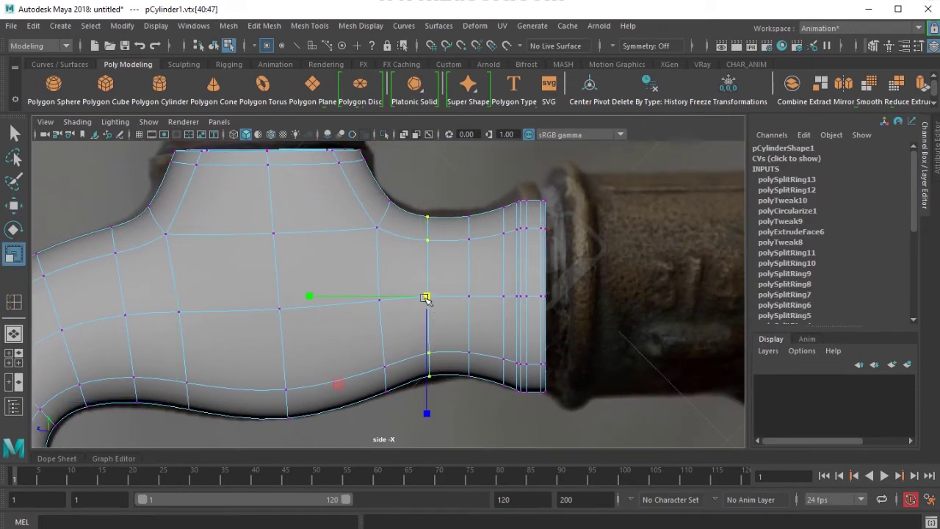
{"action": "left_click_drag", "start_coordinate": [486, 398], "coordinate": [486, 398]}
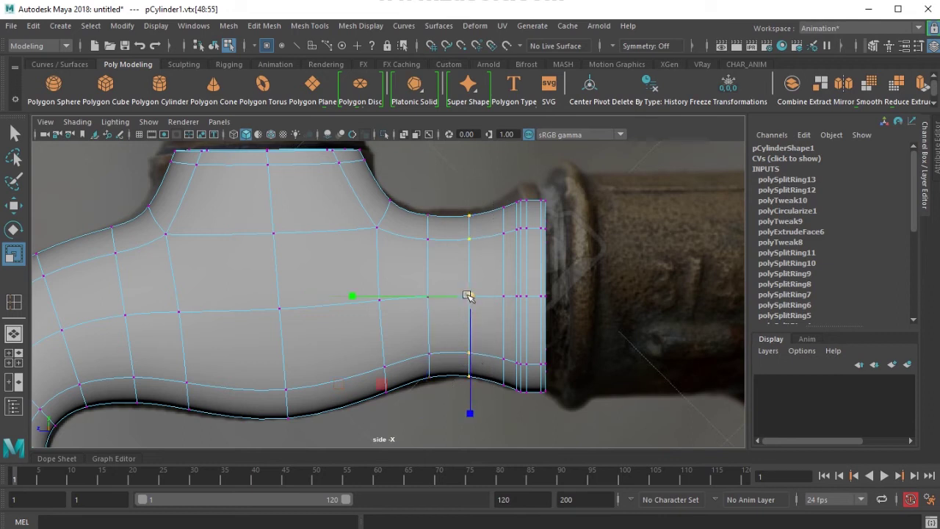
{"action": "key", "text": "w"}
{"action": "mouse_move", "coordinate": [469, 296]}
{"action": "left_mouse_down"}
{"action": "mouse_move", "coordinate": [474, 311]}
{"action": "mouse_move", "coordinate": [474, 287]}
{"action": "left_mouse_up"}
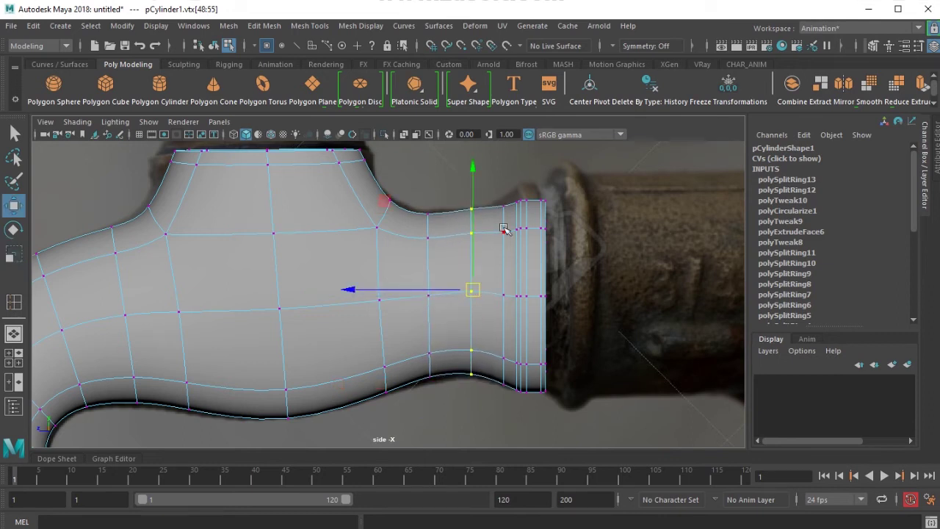
Enlarge the vertex loops of the inlet flange slightly to match the reference.
{"action": "left_click_drag", "start_coordinate": [500, 216], "coordinate": [603, 462]}
{"action": "left_click_drag", "start_coordinate": [612, 420], "coordinate": [513, 169]}
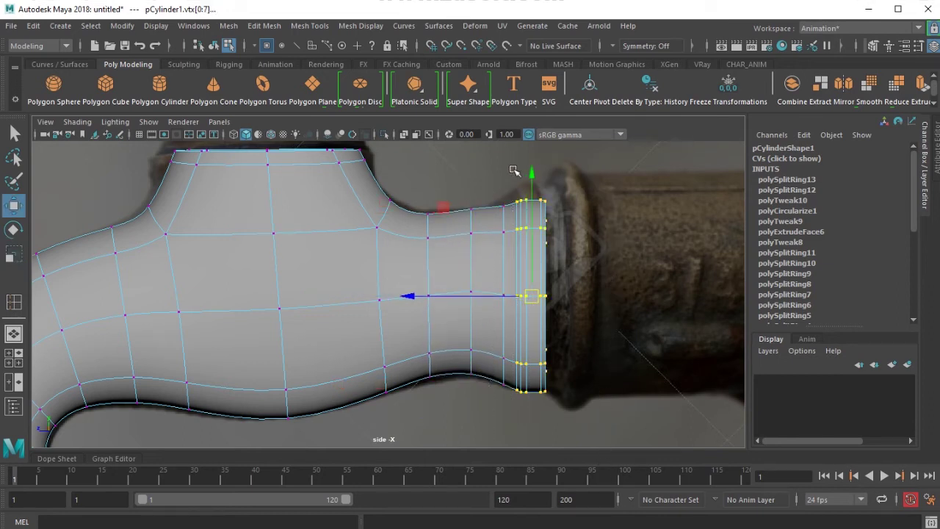
{"action": "key", "text": "r"}
{"action": "left_click_drag", "start_coordinate": [532, 412], "coordinate": [532, 416]}
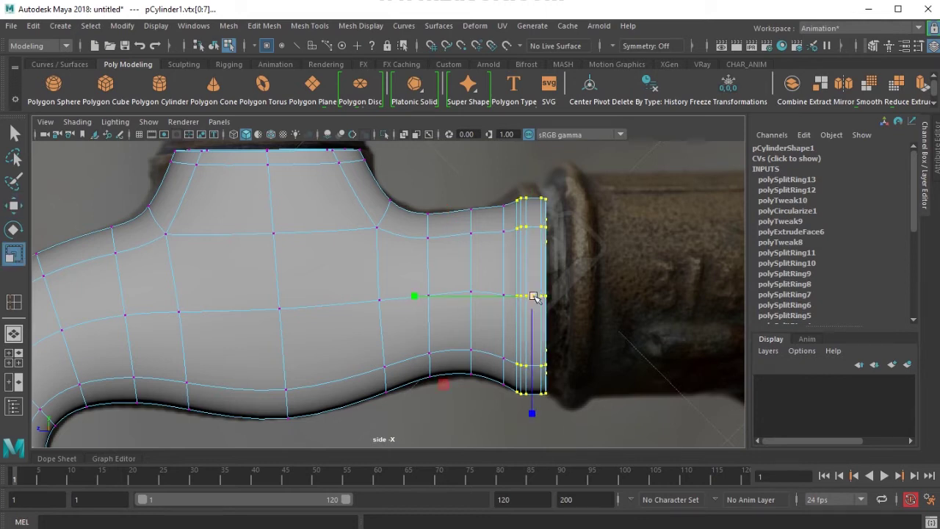
{"action": "left_click_drag", "start_coordinate": [417, 294], "coordinate": [427, 297]}
{"action": "key", "text": "w"}
{"action": "scroll", "coordinate": [384, 302], "scroll_direction": "down", "scroll_amount": 3}
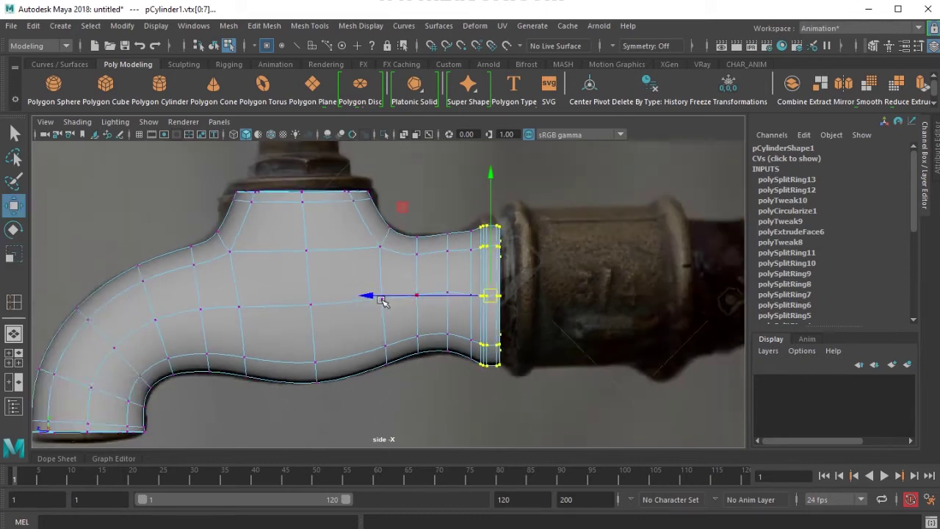
Scale the valve base's upper vertex loops slightly wider to match the reference, and return to object mode.
{"action": "scroll", "coordinate": [384, 302], "scroll_direction": "up", "scroll_amount": 1}
{"action": "middle_click_drag", "start_coordinate": [334, 266], "coordinate": [387, 329], "text": "alt"}
{"action": "left_click_drag", "start_coordinate": [432, 263], "coordinate": [397, 263]}
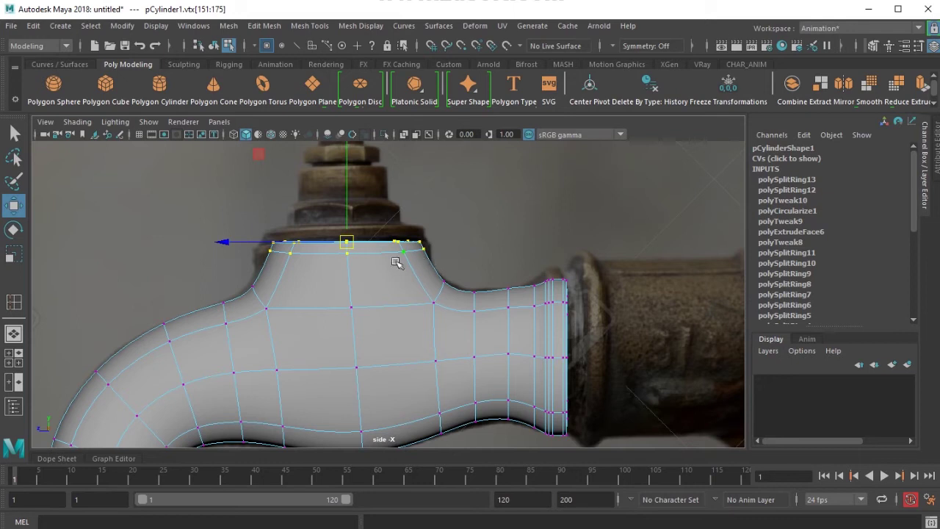
{"action": "key", "text": "r"}
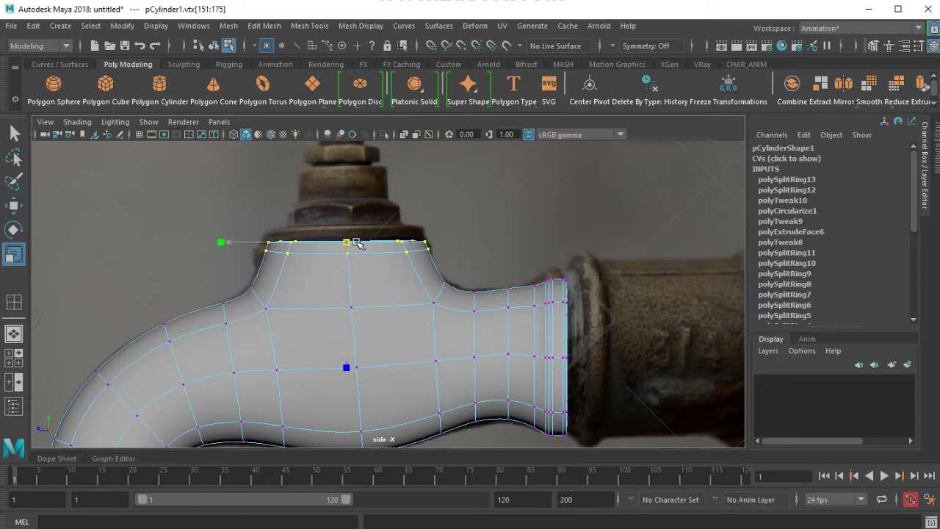
{"action": "left_click_drag", "start_coordinate": [355, 244], "coordinate": [353, 244]}
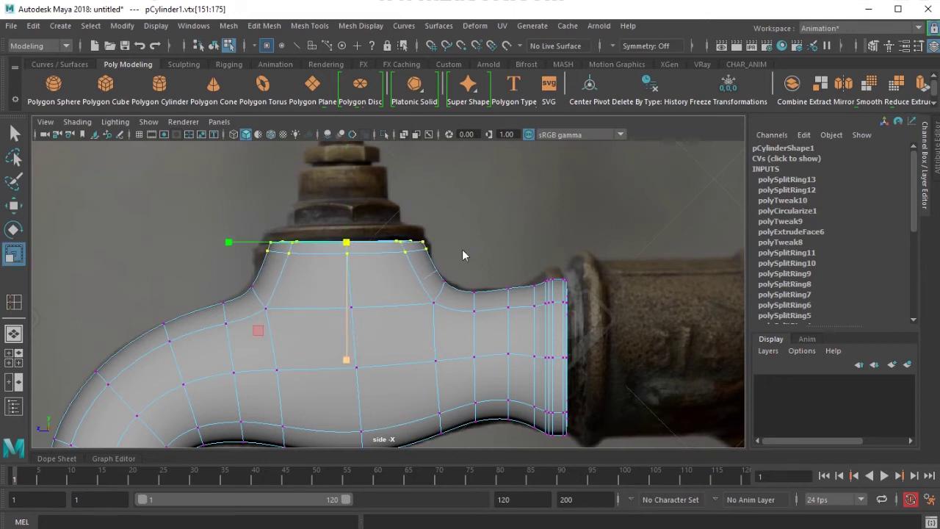
{"action": "key", "text": "F8"}
{"action": "left_click", "coordinate": [464, 254]}
Extrude the end face of the unsmoothed spout's outlet and scale it inward to form a thin rim.
{"action": "key", "text": "space"}
{"action": "left_click_drag", "start_coordinate": [431, 282], "coordinate": [420, 256]}
{"action": "scroll", "coordinate": [424, 272], "scroll_direction": "down", "scroll_amount": 3}
{"action": "left_click", "coordinate": [457, 389]}
{"action": "left_click_drag", "start_coordinate": [457, 390], "coordinate": [319, 302], "text": "alt"}
{"action": "left_click", "coordinate": [378, 312]}
{"action": "key", "text": "1"}
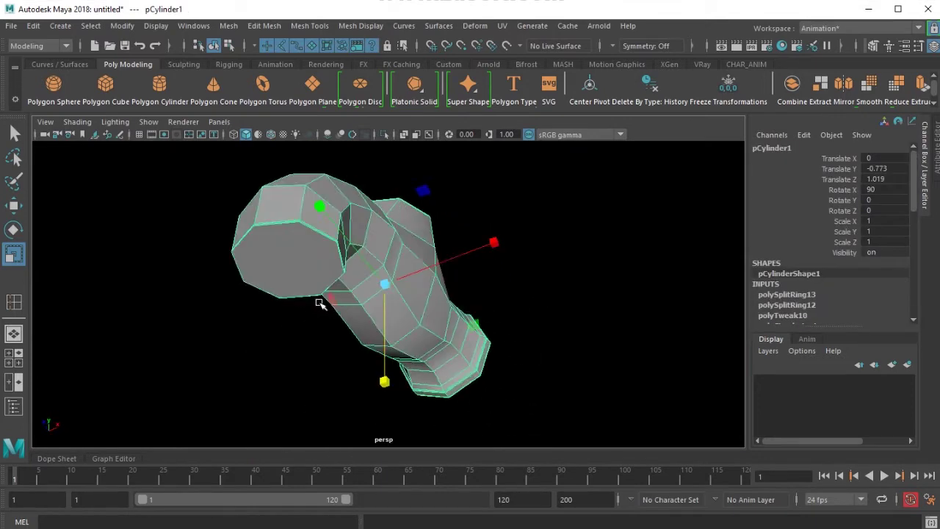
{"action": "scroll", "coordinate": [280, 278], "scroll_direction": "up", "scroll_amount": 4}
{"action": "middle_click_drag", "start_coordinate": [228, 250], "coordinate": [338, 307], "text": "alt"}
{"action": "left_click", "coordinate": [339, 307]}
{"action": "left_click_drag", "start_coordinate": [357, 340], "coordinate": [356, 327], "text": "alt"}
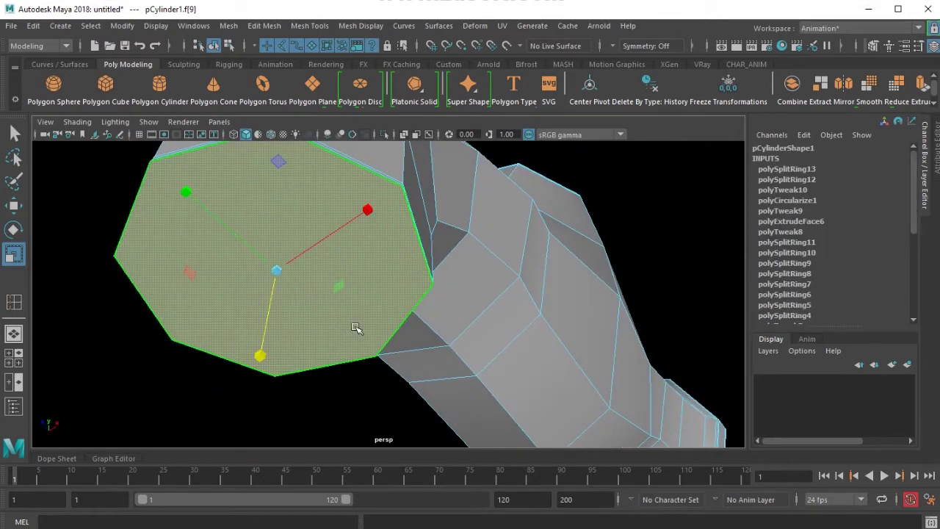
{"action": "key", "text": "ctrl+e"}
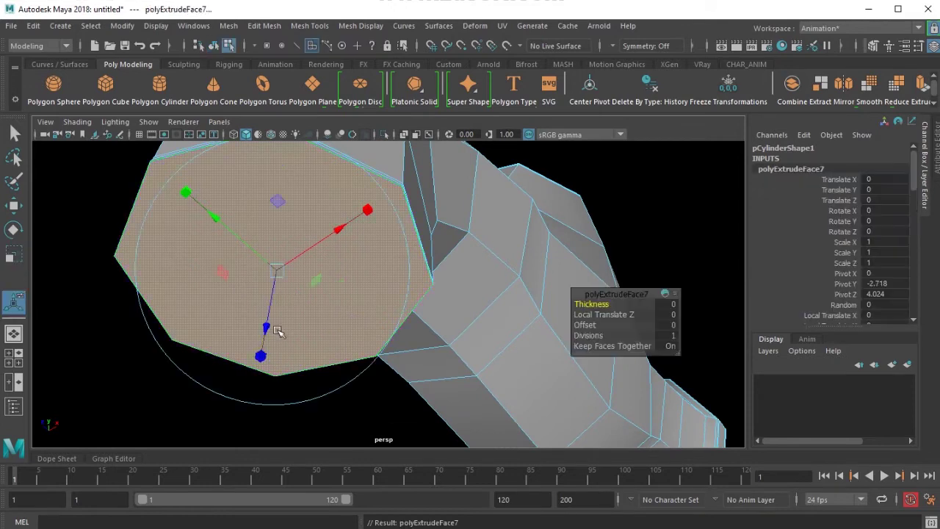
{"action": "left_click_drag", "start_coordinate": [274, 269], "coordinate": [272, 292]}
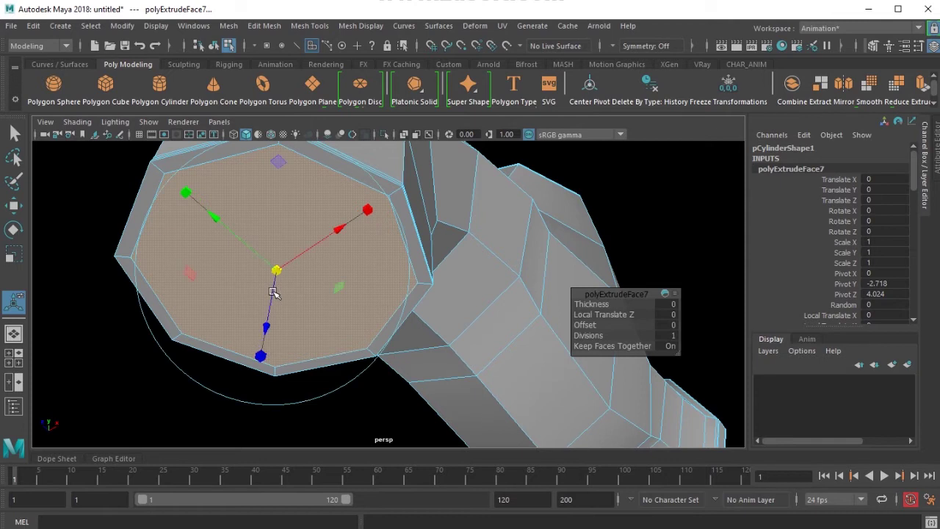
Extrude the inset outlet face upward into the spout and delete the inner cap face to open the hole.
{"action": "key", "text": "ctrl+e"}
{"action": "key", "text": "w"}
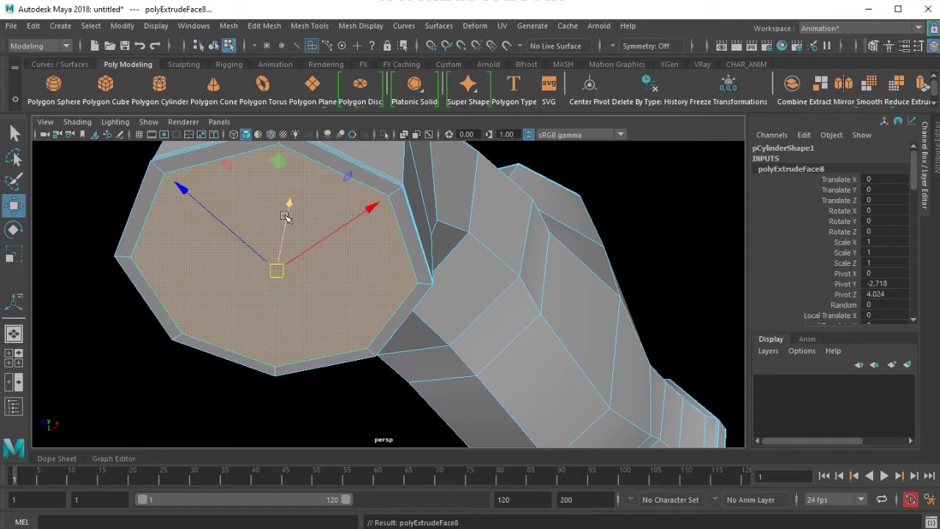
{"action": "left_click_drag", "start_coordinate": [286, 217], "coordinate": [395, 309]}
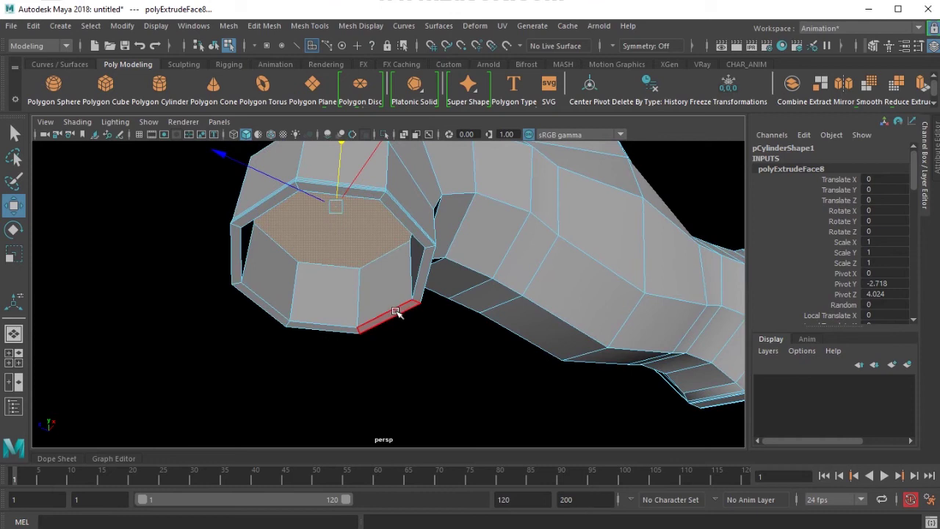
{"action": "key", "text": "Delete"}
{"action": "key", "text": "F8"}
{"action": "right_click_drag", "start_coordinate": [395, 294], "coordinate": [427, 379], "text": "alt"}
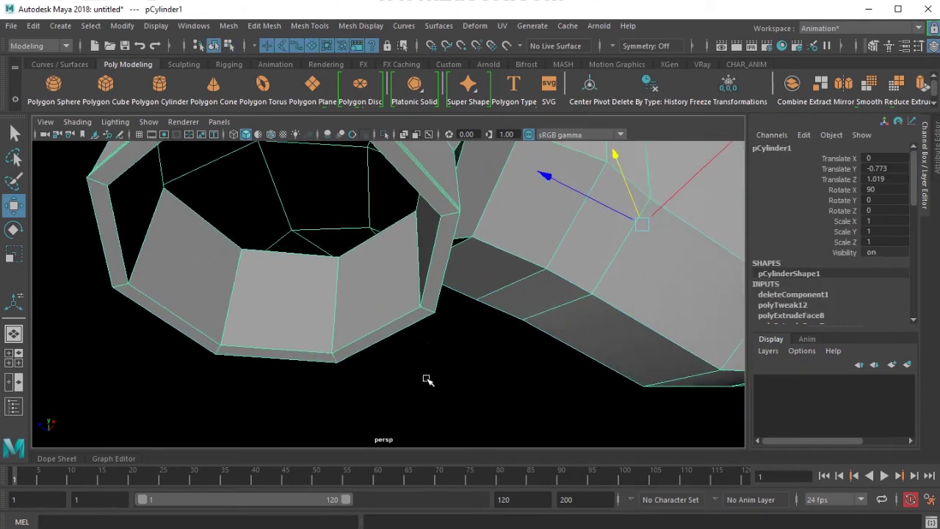
Insert three supporting edge loops around the inner wall, rim and outer edge of the spout's outlet.
{"action": "right_click_drag", "start_coordinate": [330, 278], "coordinate": [308, 244], "text": "shift"}
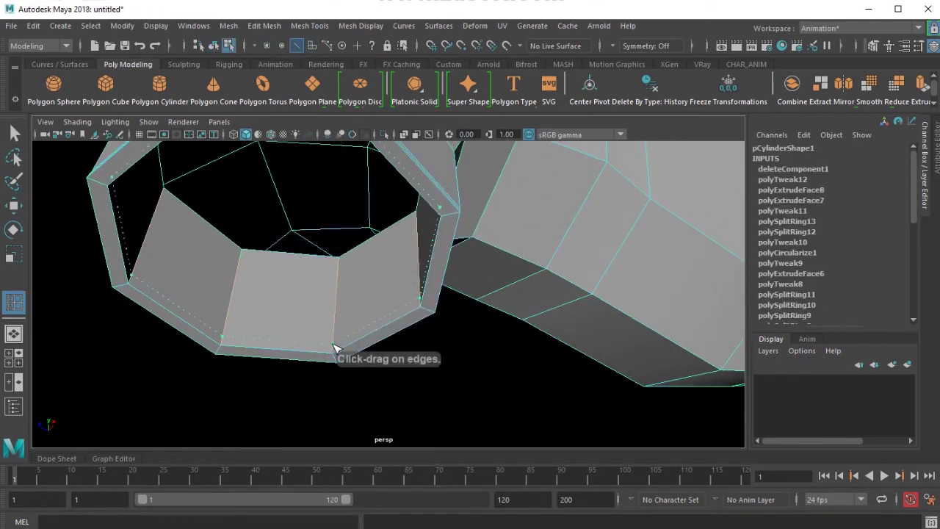
{"action": "left_click", "coordinate": [334, 355]}
{"action": "left_click_drag", "start_coordinate": [334, 355], "coordinate": [279, 272], "text": "alt"}
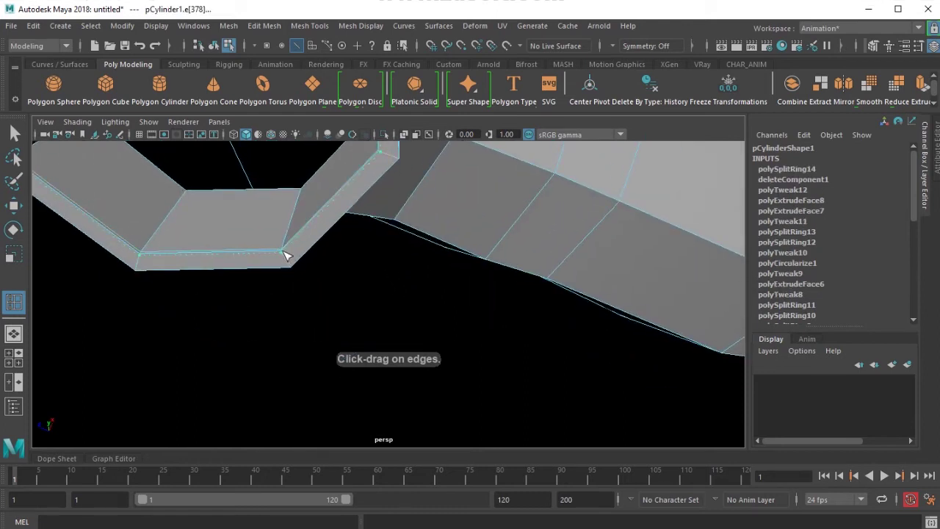
{"action": "left_click", "coordinate": [283, 251]}
{"action": "left_click", "coordinate": [290, 264]}
{"action": "scroll", "coordinate": [340, 291], "scroll_direction": "down", "scroll_amount": 3}
{"action": "left_click_drag", "start_coordinate": [341, 292], "coordinate": [263, 332], "text": "alt"}
{"action": "middle_click_drag", "start_coordinate": [262, 332], "coordinate": [304, 295], "text": "alt"}
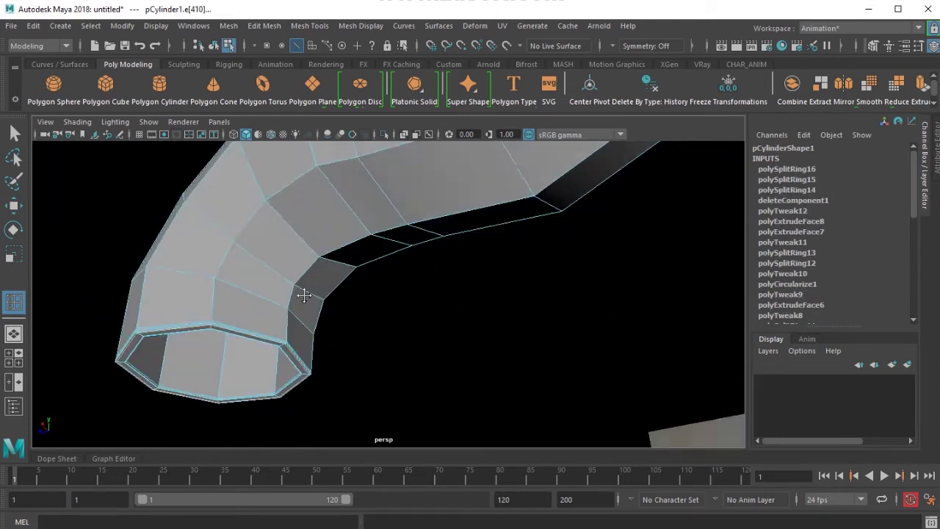
Delete the surplus edge loop on the outer wall just above the spout's outlet.
{"action": "left_click_drag", "start_coordinate": [304, 295], "coordinate": [441, 360], "text": "alt"}
{"action": "middle_click_drag", "start_coordinate": [441, 360], "coordinate": [453, 266], "text": "alt"}
{"action": "right_click_drag", "start_coordinate": [426, 290], "coordinate": [444, 308], "text": "alt"}
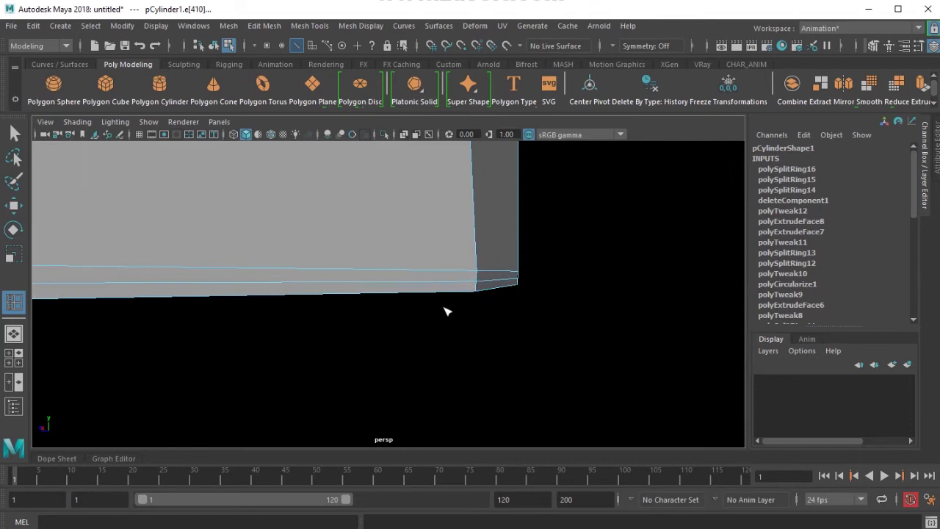
{"action": "key", "text": "w"}
{"action": "double_click", "coordinate": [455, 265]}
{"action": "right_click_drag", "start_coordinate": [537, 252], "coordinate": [485, 283], "text": "shift"}
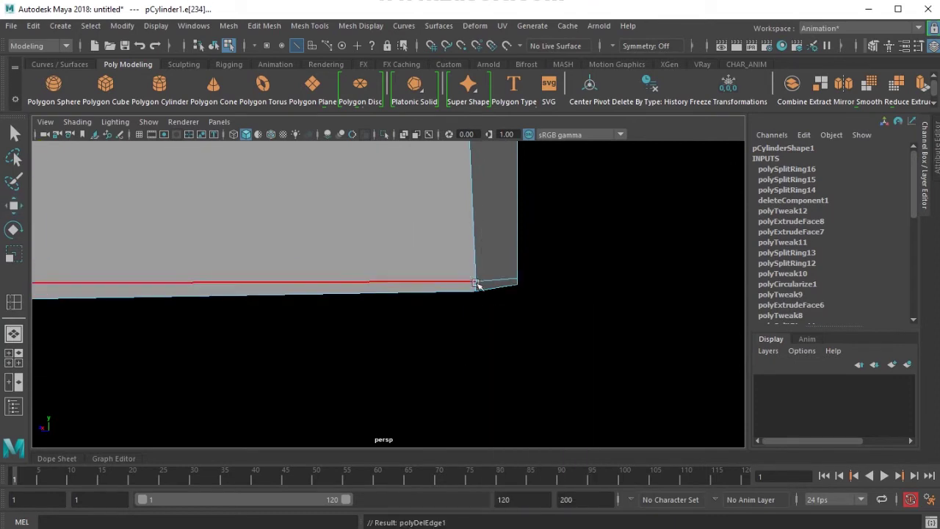
Return the tap body to object mode and preview it smoothed.
{"action": "left_click_drag", "start_coordinate": [478, 285], "coordinate": [510, 257], "text": "alt"}
{"action": "middle_click_drag", "start_coordinate": [511, 258], "coordinate": [459, 365], "text": "alt"}
{"action": "left_click_drag", "start_coordinate": [458, 366], "coordinate": [512, 319], "text": "alt"}
{"action": "middle_click_drag", "start_coordinate": [512, 319], "coordinate": [353, 299], "text": "alt"}
{"action": "scroll", "coordinate": [353, 298], "scroll_direction": "up", "scroll_amount": 2}
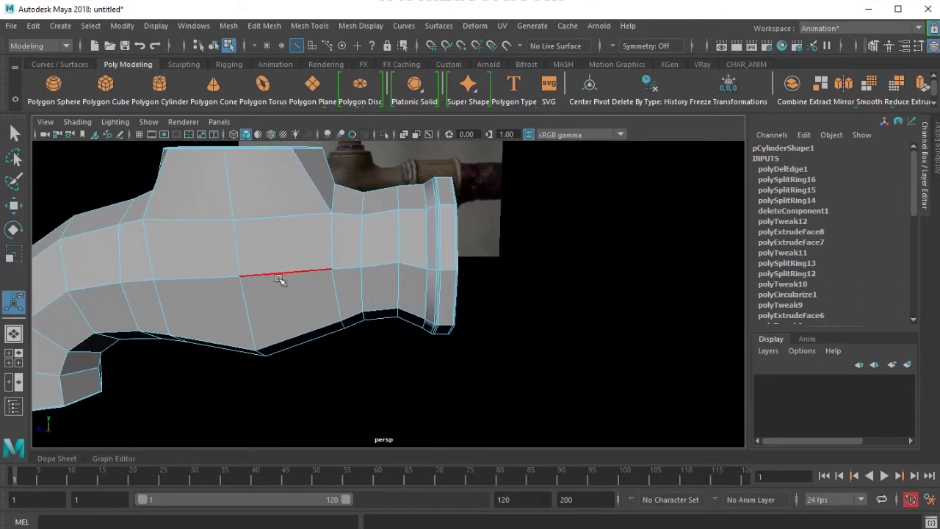
{"action": "right_click_drag", "start_coordinate": [282, 282], "coordinate": [299, 258]}
{"action": "key", "text": "3"}
{"action": "scroll", "coordinate": [328, 257], "scroll_direction": "down", "scroll_amount": 4}
{"action": "left_click", "coordinate": [463, 303]}
{"action": "left_click_drag", "start_coordinate": [463, 303], "coordinate": [437, 308], "text": "alt"}
{"action": "key", "text": "space"}
Enlarge the inlet flange's vertex loops slightly in the side view to match the reference flange.
{"action": "scroll", "coordinate": [436, 308], "scroll_direction": "down", "scroll_amount": 5}
{"action": "middle_click_drag", "start_coordinate": [437, 308], "coordinate": [447, 285], "text": "alt"}
{"action": "scroll", "coordinate": [456, 316], "scroll_direction": "up", "scroll_amount": 2}
{"action": "scroll", "coordinate": [456, 332], "scroll_direction": "up", "scroll_amount": 1}
{"action": "scroll", "coordinate": [451, 330], "scroll_direction": "up", "scroll_amount": 2}
{"action": "scroll", "coordinate": [520, 308], "scroll_direction": "down", "scroll_amount": 5}
{"action": "scroll", "coordinate": [512, 331], "scroll_direction": "up", "scroll_amount": 2}
{"action": "middle_click_drag", "start_coordinate": [507, 346], "coordinate": [494, 370], "text": "alt"}
{"action": "scroll", "coordinate": [491, 363], "scroll_direction": "up", "scroll_amount": 1}
{"action": "left_click", "coordinate": [489, 357]}
{"action": "right_click_drag", "start_coordinate": [491, 360], "coordinate": [491, 294]}
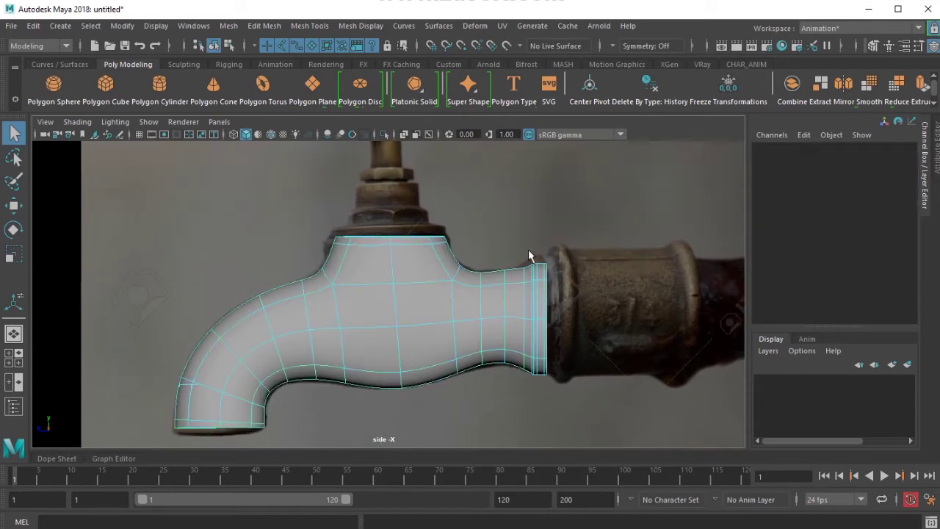
{"action": "left_click_drag", "start_coordinate": [580, 397], "coordinate": [571, 379]}
{"action": "key", "text": "F9"}
{"action": "key", "text": "r"}
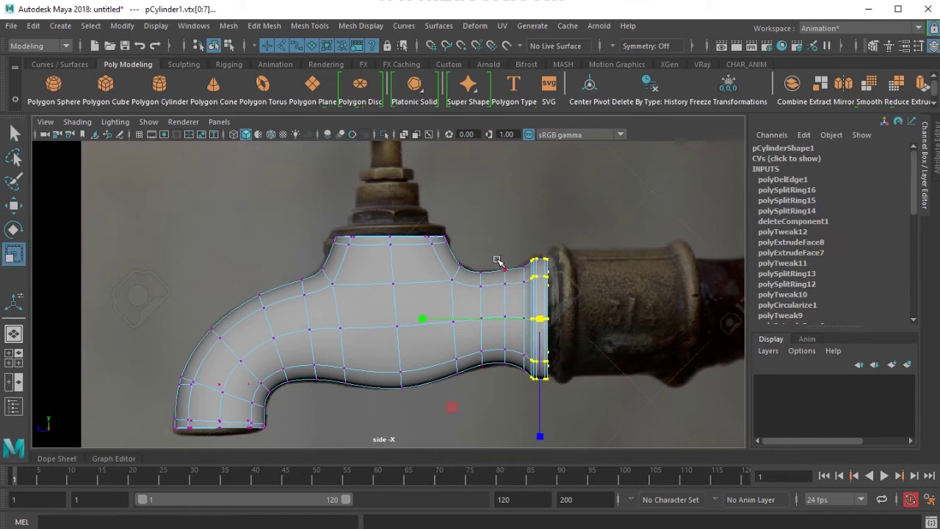
Adjust the height of the inlet neck's vertex loop nearest the flange to fit the reference outline.
{"action": "left_click_drag", "start_coordinate": [515, 381], "coordinate": [514, 380]}
{"action": "key", "text": "w"}
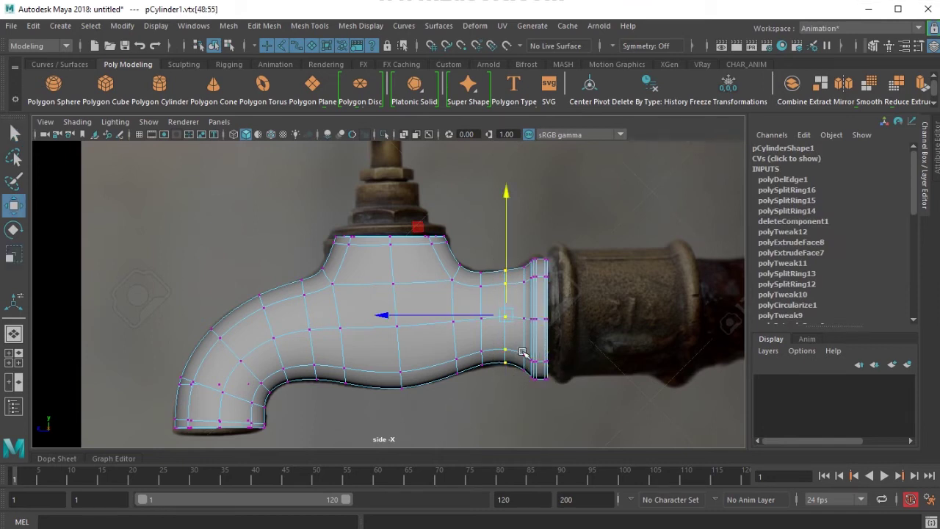
{"action": "scroll", "coordinate": [558, 214], "scroll_direction": "up", "scroll_amount": 2}
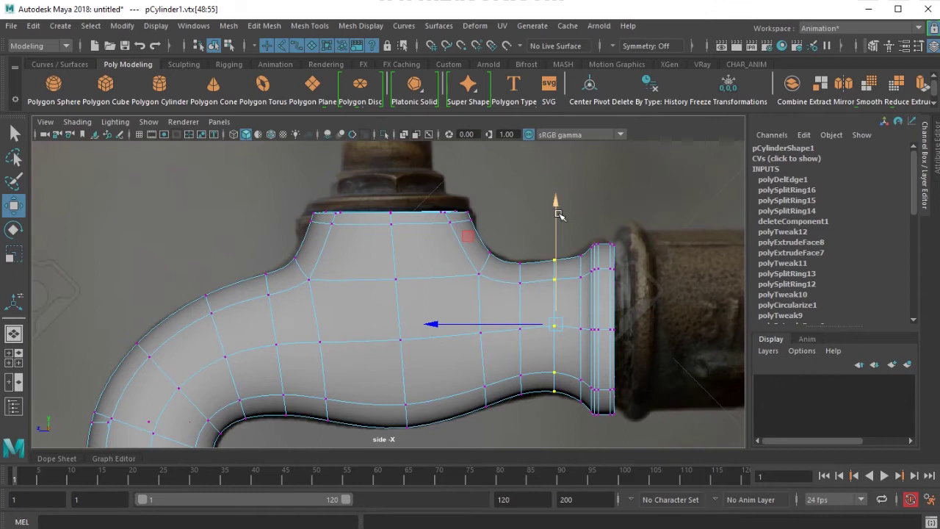
{"action": "left_click", "coordinate": [460, 225]}
{"action": "scroll", "coordinate": [456, 327], "scroll_direction": "down", "scroll_amount": 4}
{"action": "scroll", "coordinate": [446, 324], "scroll_direction": "up", "scroll_amount": 4}
Extrude the valve base's top inward and upward into a narrower raised collar, and preview it smoothed.
{"action": "key", "text": "space"}
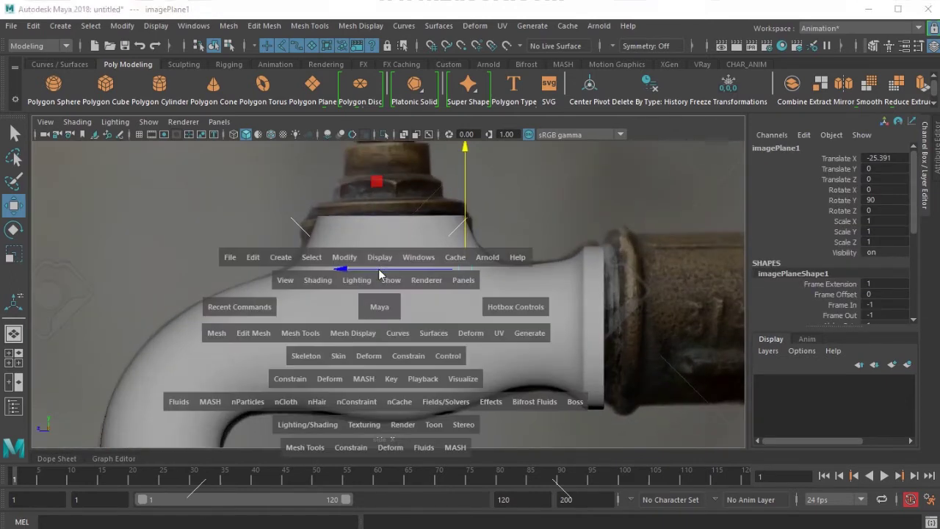
{"action": "left_click_drag", "start_coordinate": [380, 307], "coordinate": [379, 274]}
{"action": "left_click_drag", "start_coordinate": [382, 323], "coordinate": [395, 348], "text": "alt"}
{"action": "left_click", "coordinate": [365, 307]}
{"action": "middle_click_drag", "start_coordinate": [368, 307], "coordinate": [430, 338], "text": "alt"}
{"action": "scroll", "coordinate": [434, 340], "scroll_direction": "up", "scroll_amount": 3}
{"action": "key", "text": "1"}
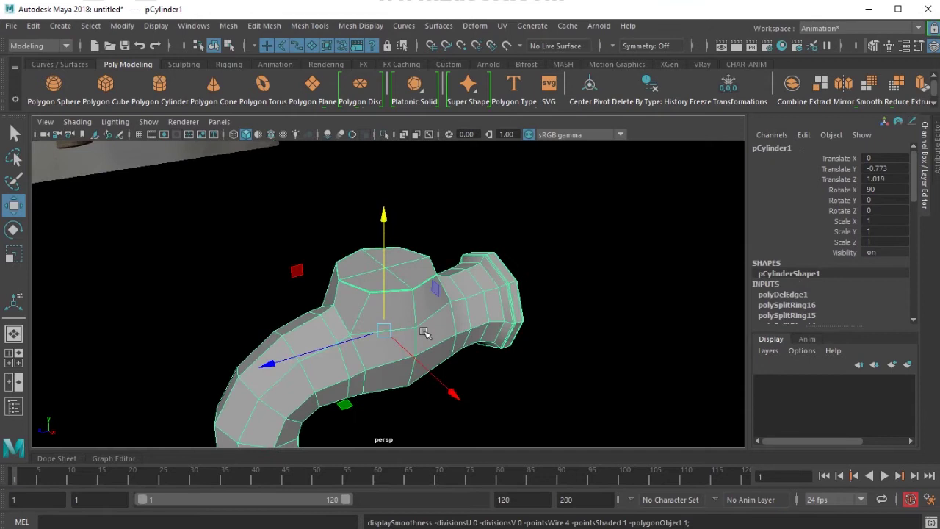
{"action": "key", "text": "space"}
{"action": "left_click_drag", "start_coordinate": [401, 321], "coordinate": [415, 294]}
{"action": "key", "text": "space"}
{"action": "left_click_drag", "start_coordinate": [421, 329], "coordinate": [371, 317], "text": "alt"}
{"action": "scroll", "coordinate": [353, 309], "scroll_direction": "up", "scroll_amount": 2}
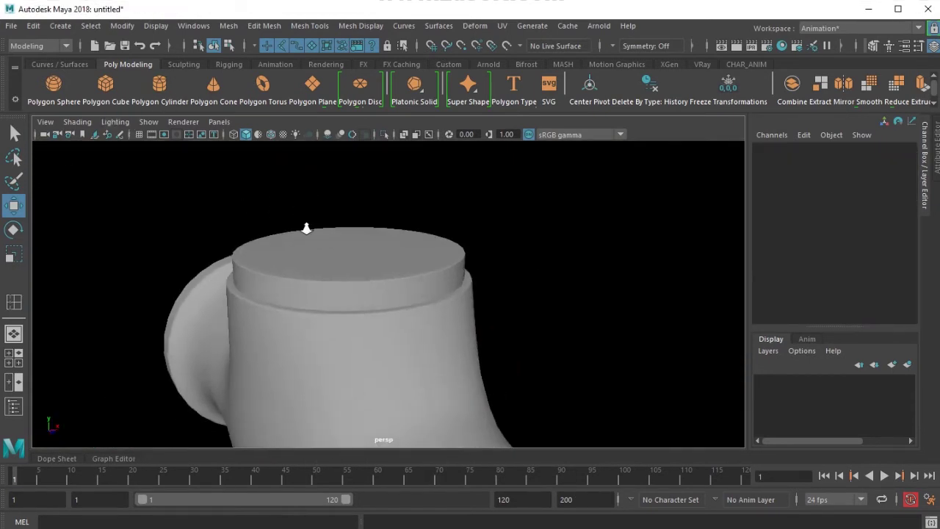
Create a polygon cylinder beside the tap's inlet with 6 axis subdivisions and 0 cap subdivisions.
{"action": "left_click", "coordinate": [160, 90]}
{"action": "scroll", "coordinate": [450, 294], "scroll_direction": "down", "scroll_amount": 5}
{"action": "left_click_drag", "start_coordinate": [451, 294], "coordinate": [209, 261], "text": "alt"}
{"action": "left_click_drag", "start_coordinate": [271, 289], "coordinate": [444, 284]}
{"action": "left_click", "coordinate": [811, 295]}
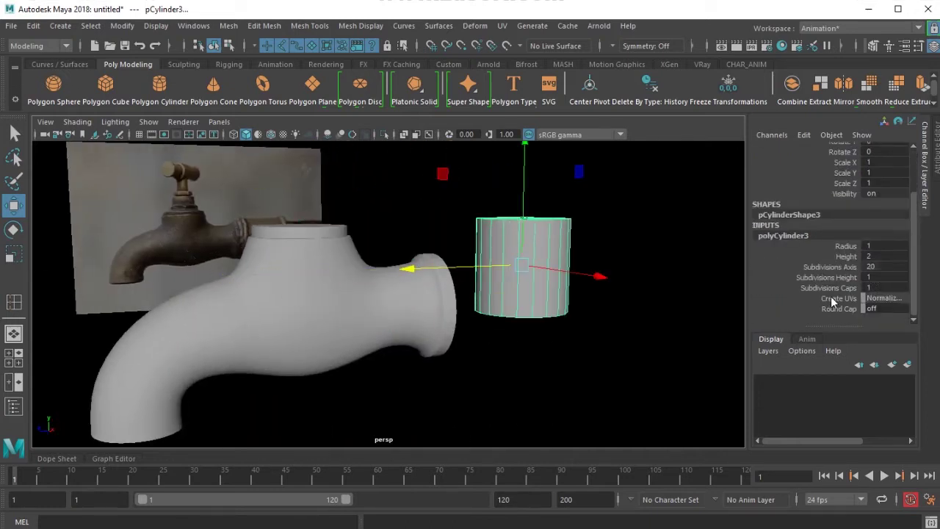
{"action": "type", "text": "6"}
{"action": "key", "text": "Return"}
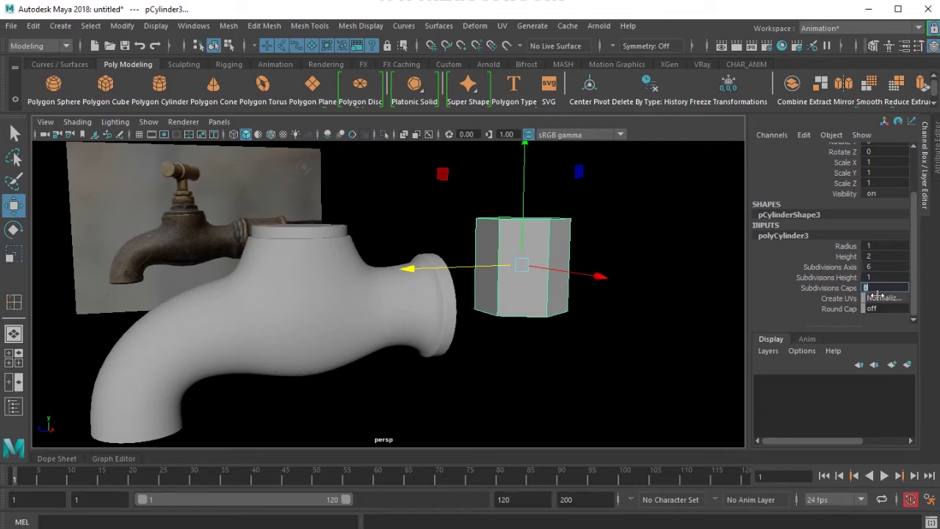
Set the hexagonal cylinder's cap subdivisions to 1 and move its pivot to the bottom face's centre.
{"action": "left_click_drag", "start_coordinate": [546, 319], "coordinate": [551, 265], "text": "alt"}
{"action": "right_click_drag", "start_coordinate": [613, 349], "coordinate": [681, 393], "text": "alt"}
{"action": "middle_click_drag", "start_coordinate": [680, 392], "coordinate": [650, 372], "text": "alt"}
{"action": "right_click_drag", "start_coordinate": [525, 331], "coordinate": [582, 367], "text": "alt"}
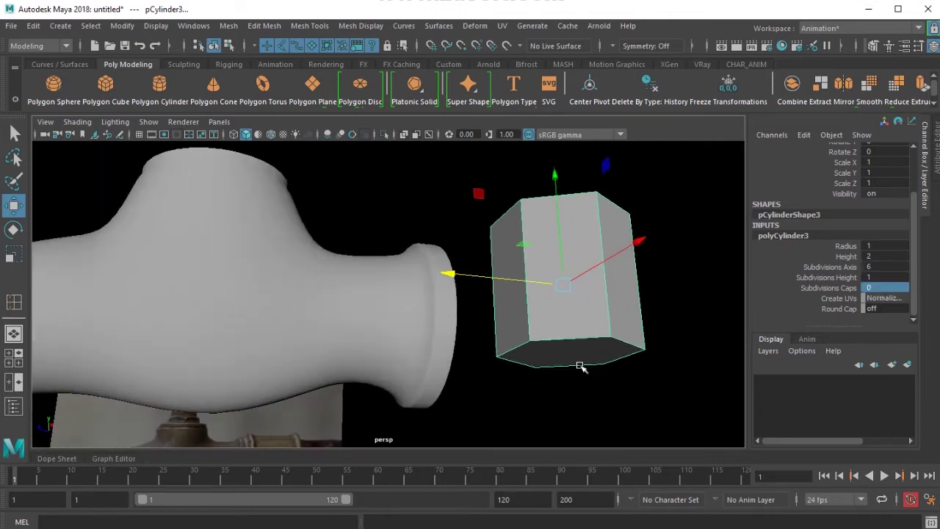
{"action": "middle_click_drag", "start_coordinate": [538, 325], "coordinate": [485, 277], "text": "alt"}
{"action": "right_click_drag", "start_coordinate": [514, 291], "coordinate": [573, 317], "text": "alt"}
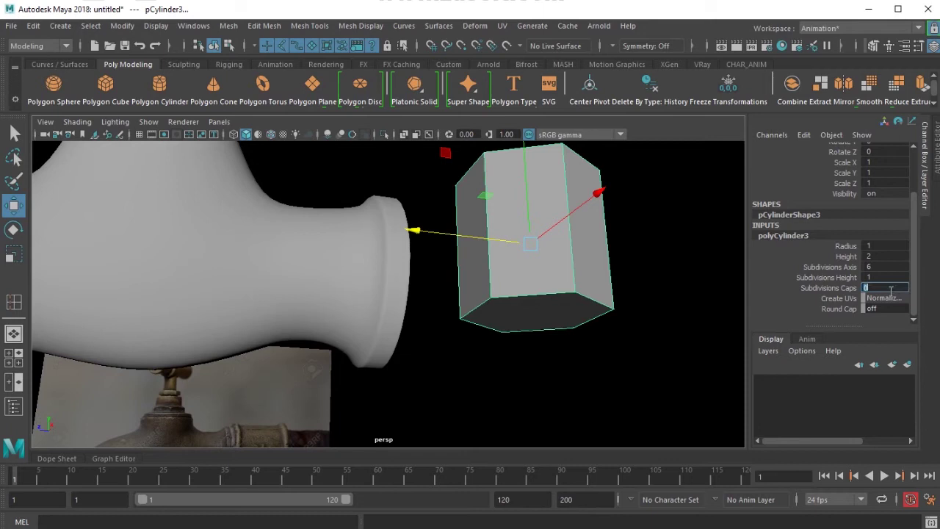
{"action": "key", "text": "Return"}
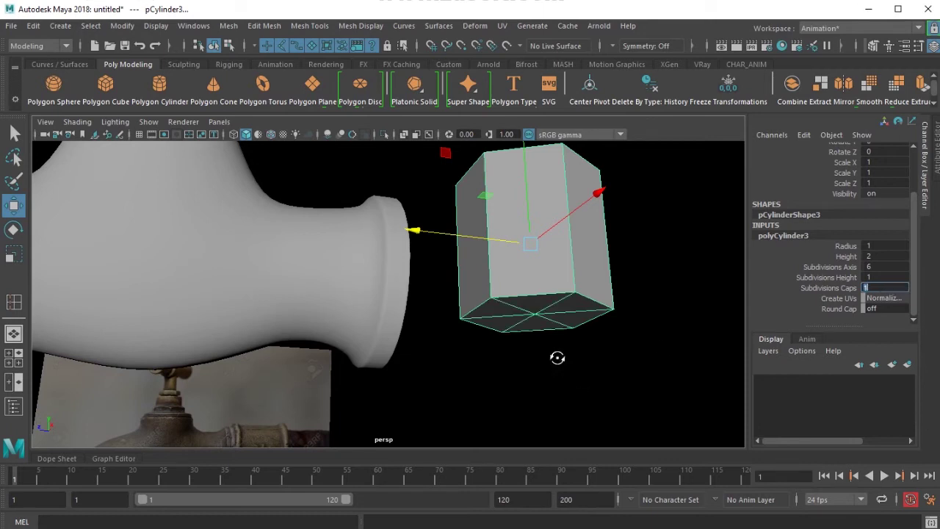
{"action": "mouse_move", "coordinate": [557, 357]}
{"action": "left_mouse_down", "text": "alt"}
{"action": "mouse_move", "coordinate": [560, 373]}
{"action": "mouse_move", "coordinate": [542, 336]}
{"action": "mouse_move", "coordinate": [465, 336]}
{"action": "mouse_move", "coordinate": [382, 396]}
{"action": "mouse_move", "coordinate": [413, 357]}
{"action": "left_mouse_up", "text": "alt"}
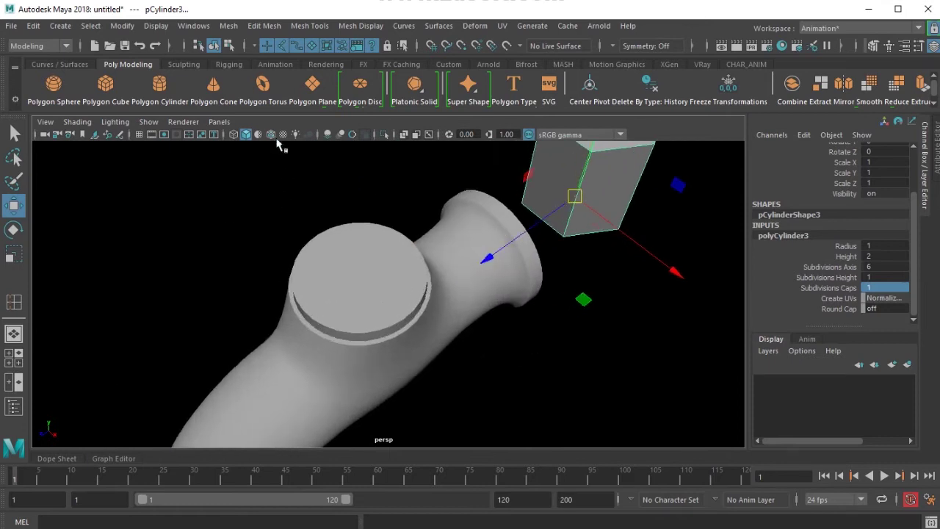
Display wireframe on the shaded models and snap the hexagonal cylinder onto the centre vertex of the valve base's collar.
{"action": "left_click", "coordinate": [271, 135]}
{"action": "left_click_drag", "start_coordinate": [349, 285], "coordinate": [331, 247], "text": "alt"}
{"action": "right_click_drag", "start_coordinate": [332, 248], "coordinate": [403, 296], "text": "alt"}
{"action": "middle_click_drag", "start_coordinate": [404, 295], "coordinate": [457, 356], "text": "alt"}
{"action": "left_click_drag", "start_coordinate": [456, 357], "coordinate": [406, 351], "text": "alt"}
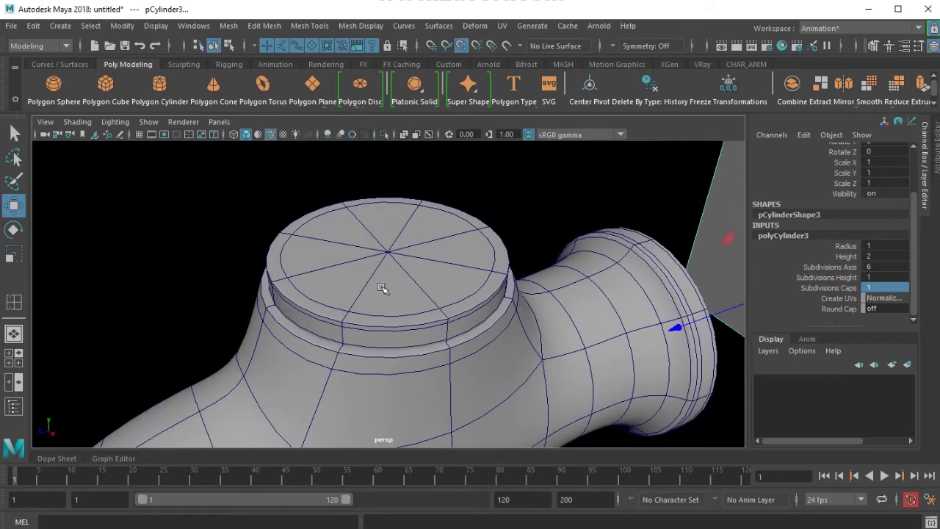
{"action": "middle_click_drag", "start_coordinate": [383, 257], "coordinate": [391, 257]}
{"action": "scroll", "coordinate": [423, 304], "scroll_direction": "down", "scroll_amount": 5}
{"action": "left_click_drag", "start_coordinate": [424, 305], "coordinate": [375, 292], "text": "alt"}
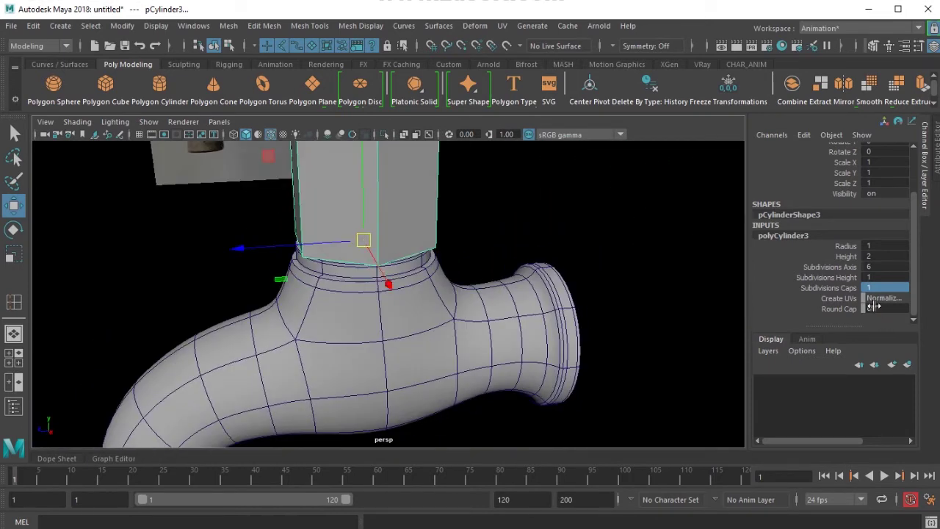
Show the hexagonal cylinder in wireframe over the reference valve in the side view.
{"action": "left_click", "coordinate": [621, 267]}
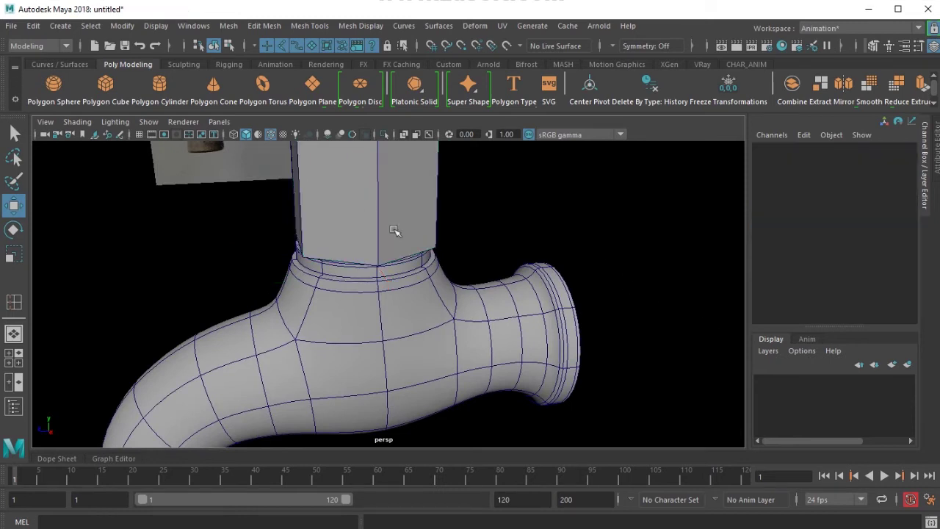
{"action": "left_click", "coordinate": [394, 228]}
{"action": "key", "text": "space"}
{"action": "left_click_drag", "start_coordinate": [360, 229], "coordinate": [406, 238]}
{"action": "scroll", "coordinate": [407, 294], "scroll_direction": "down", "scroll_amount": 5}
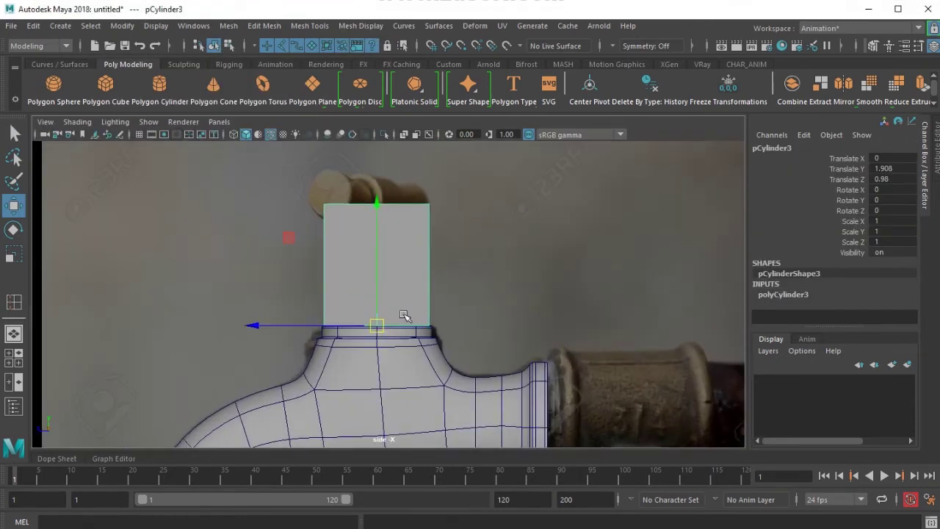
{"action": "key", "text": "4"}
{"action": "right_click_drag", "start_coordinate": [402, 313], "coordinate": [504, 387], "text": "alt"}
{"action": "key", "text": "f"}
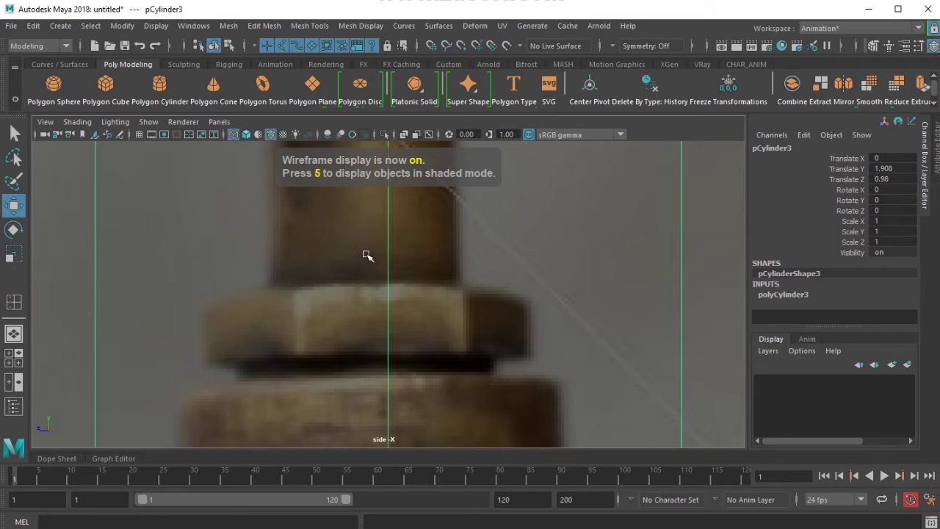
{"action": "scroll", "coordinate": [377, 290], "scroll_direction": "down", "scroll_amount": 8}
{"action": "scroll", "coordinate": [389, 360], "scroll_direction": "up", "scroll_amount": 4}
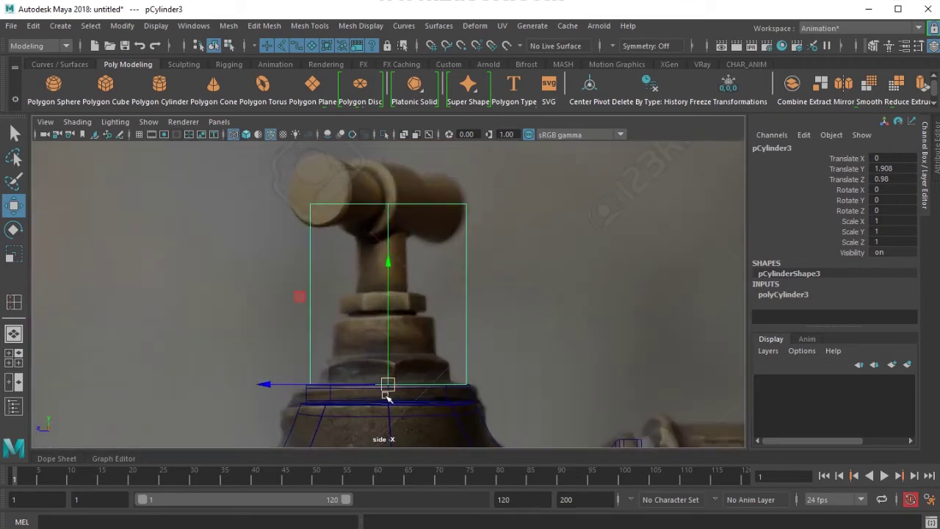
Scale the hexagonal cylinder uniformly to 0.855 and flatten its Y scale to 0.114 to match the lowest nut in the side reference.
{"action": "key", "text": "r"}
{"action": "left_click_drag", "start_coordinate": [388, 385], "coordinate": [358, 407]}
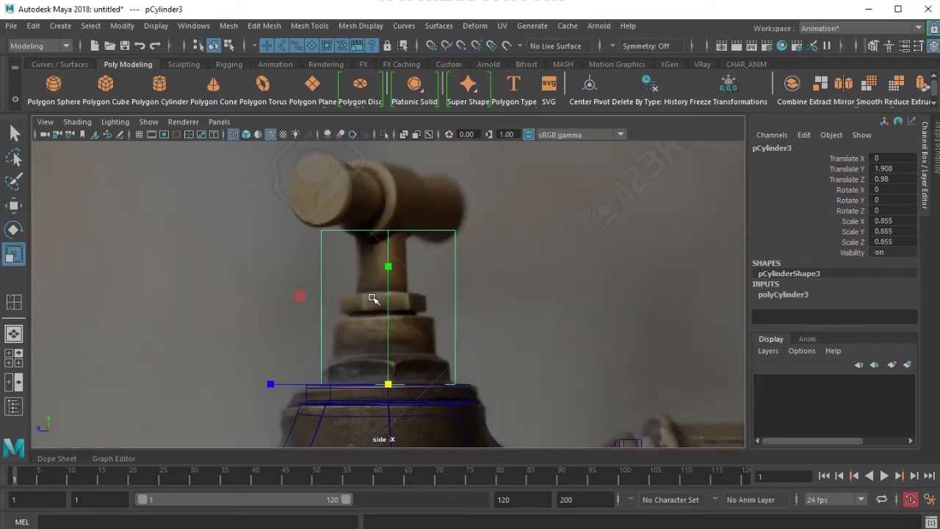
{"action": "left_click_drag", "start_coordinate": [388, 266], "coordinate": [384, 367]}
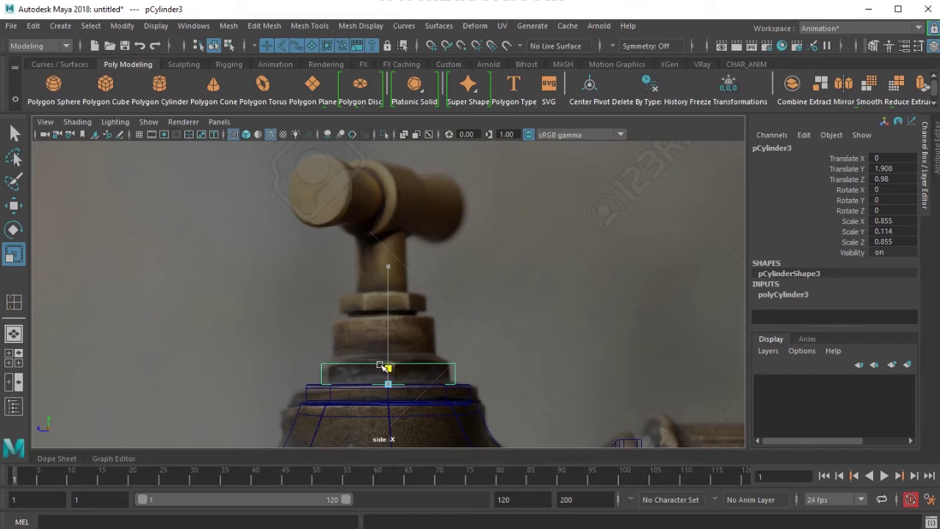
Select all six vertical corner edges of the flattened hexagonal cylinder in the shaded perspective view.
{"action": "key", "text": "5"}
{"action": "key", "text": "space"}
{"action": "key", "text": "space"}
{"action": "left_click_drag", "start_coordinate": [387, 287], "coordinate": [361, 280], "text": "alt"}
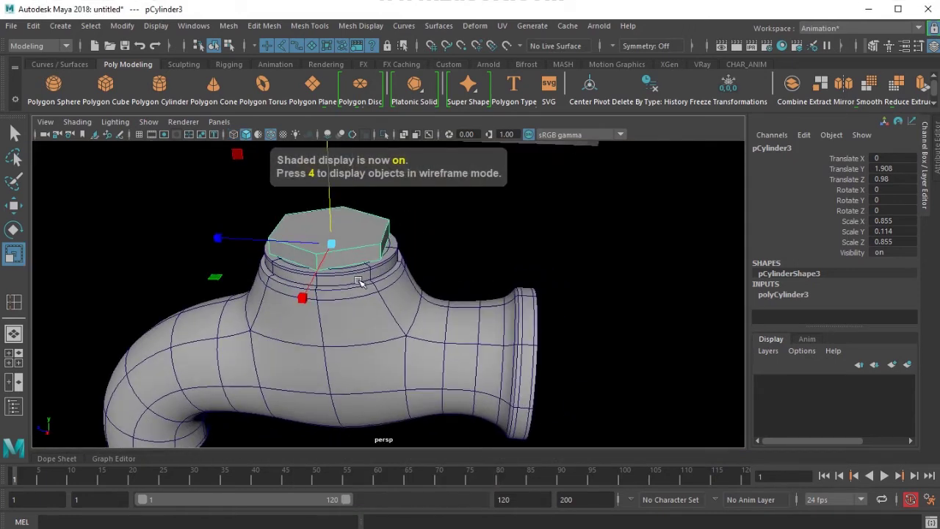
{"action": "right_click_drag", "start_coordinate": [361, 280], "coordinate": [435, 320], "text": "alt"}
{"action": "middle_click_drag", "start_coordinate": [435, 320], "coordinate": [518, 372], "text": "alt"}
{"action": "right_click_drag", "start_coordinate": [420, 323], "coordinate": [462, 346], "text": "alt"}
{"action": "middle_click_drag", "start_coordinate": [413, 315], "coordinate": [433, 323], "text": "alt"}
{"action": "right_click_drag", "start_coordinate": [433, 324], "coordinate": [449, 331], "text": "alt"}
{"action": "key", "text": "F10"}
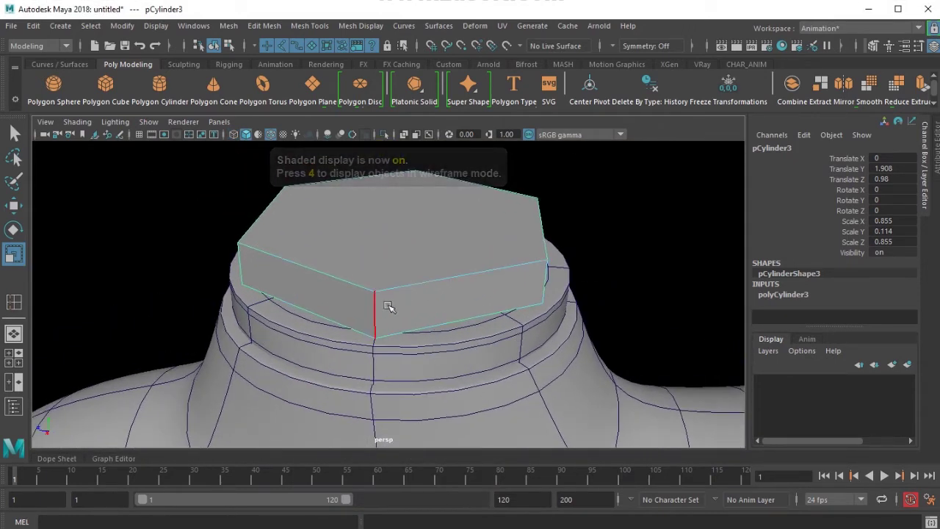
{"action": "left_click", "coordinate": [378, 309]}
{"action": "left_click", "coordinate": [546, 284], "text": "shift"}
{"action": "left_click_drag", "start_coordinate": [546, 285], "coordinate": [369, 303], "text": "alt"}
{"action": "left_click", "coordinate": [233, 214], "text": "shift"}
{"action": "left_click_drag", "start_coordinate": [430, 300], "coordinate": [319, 273], "text": "alt"}
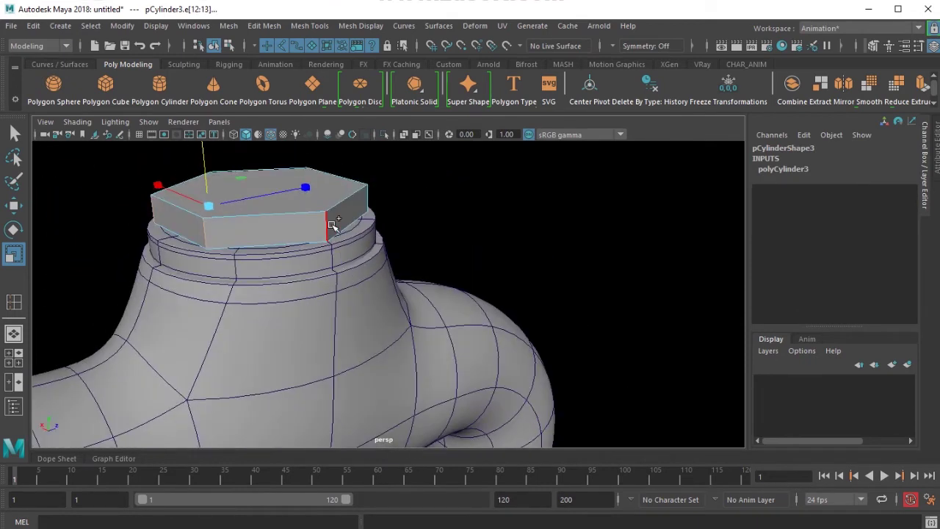
{"action": "left_click", "coordinate": [331, 223], "text": "shift"}
{"action": "left_click_drag", "start_coordinate": [415, 254], "coordinate": [418, 296], "text": "alt"}
{"action": "left_click", "coordinate": [435, 256], "text": "shift"}
{"action": "left_click_drag", "start_coordinate": [435, 257], "coordinate": [376, 287], "text": "alt"}
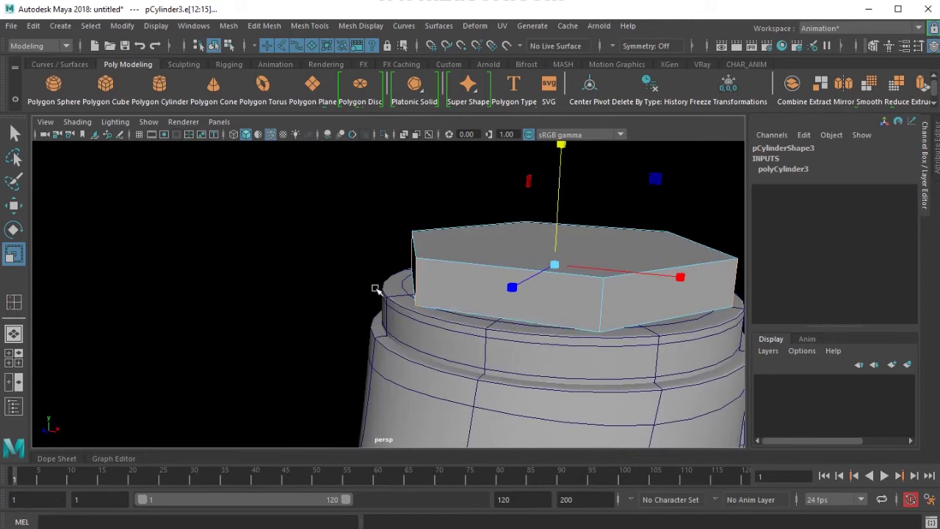
{"action": "left_click", "coordinate": [605, 307], "text": "shift"}
{"action": "scroll", "coordinate": [610, 320], "scroll_direction": "down", "scroll_amount": 3}
{"action": "left_click_drag", "start_coordinate": [611, 321], "coordinate": [457, 323], "text": "alt"}
Check the nut against the side reference and bevel the selected corner edges with a fraction of 0.1.
{"action": "key", "text": "space"}
{"action": "key", "text": "space"}
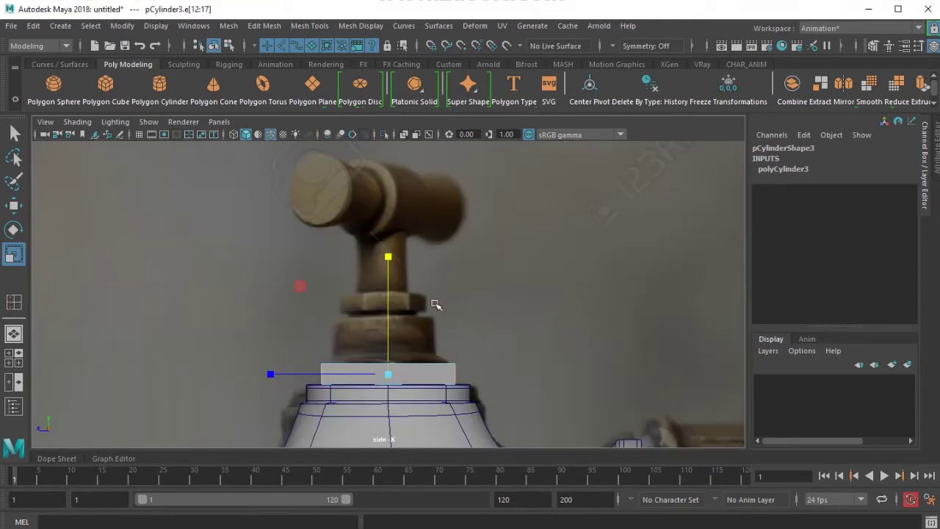
{"action": "scroll", "coordinate": [438, 266], "scroll_direction": "up", "scroll_amount": 2}
{"action": "middle_click_drag", "start_coordinate": [437, 307], "coordinate": [439, 239], "text": "alt"}
{"action": "scroll", "coordinate": [411, 286], "scroll_direction": "up", "scroll_amount": 3}
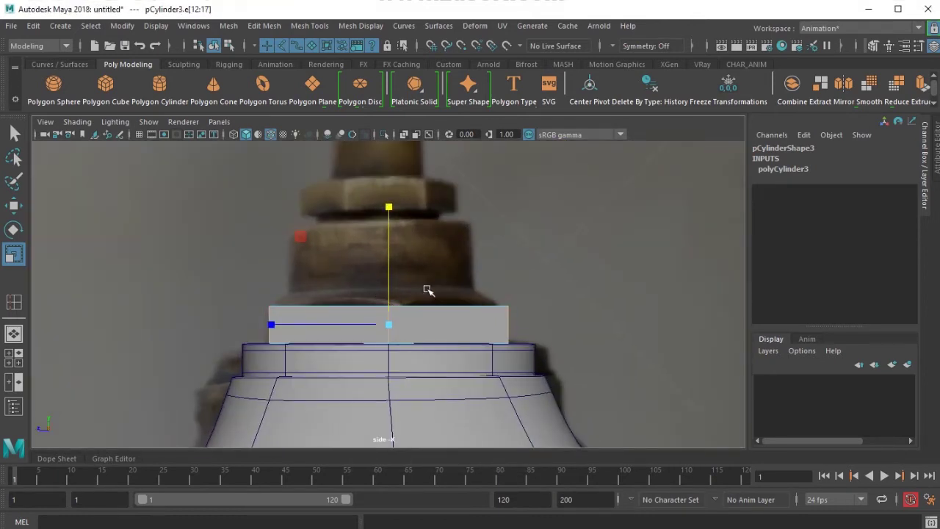
{"action": "key", "text": "space"}
{"action": "left_click_drag", "start_coordinate": [428, 291], "coordinate": [426, 263]}
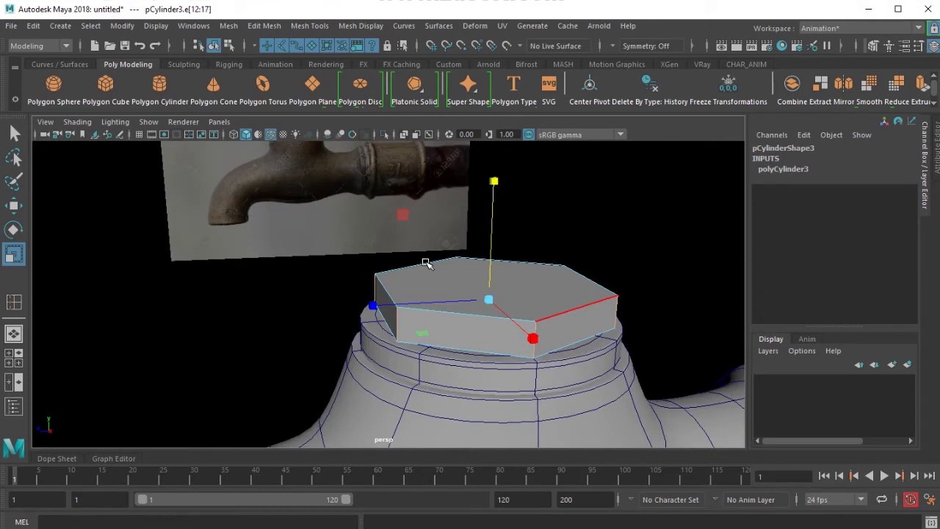
{"action": "key", "text": "ctrl+b"}
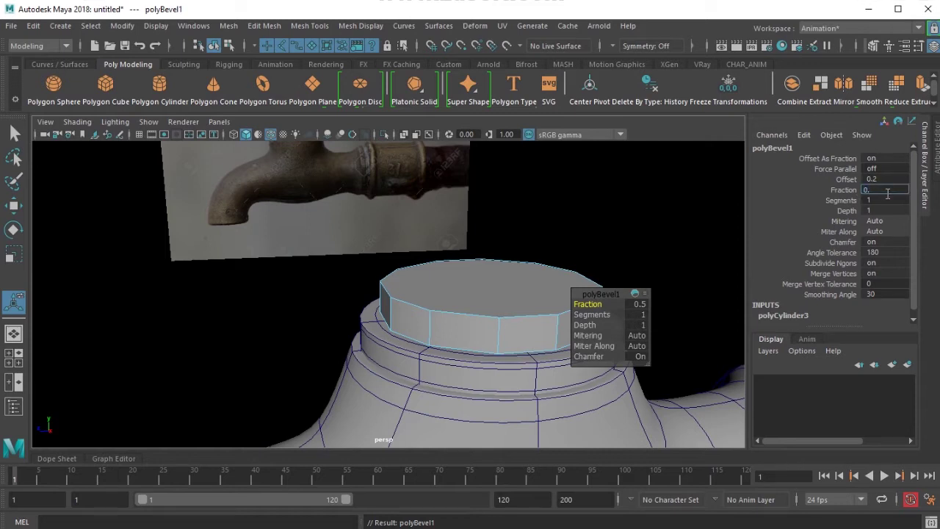
{"action": "type", "text": "1"}
{"action": "key", "text": "Return"}
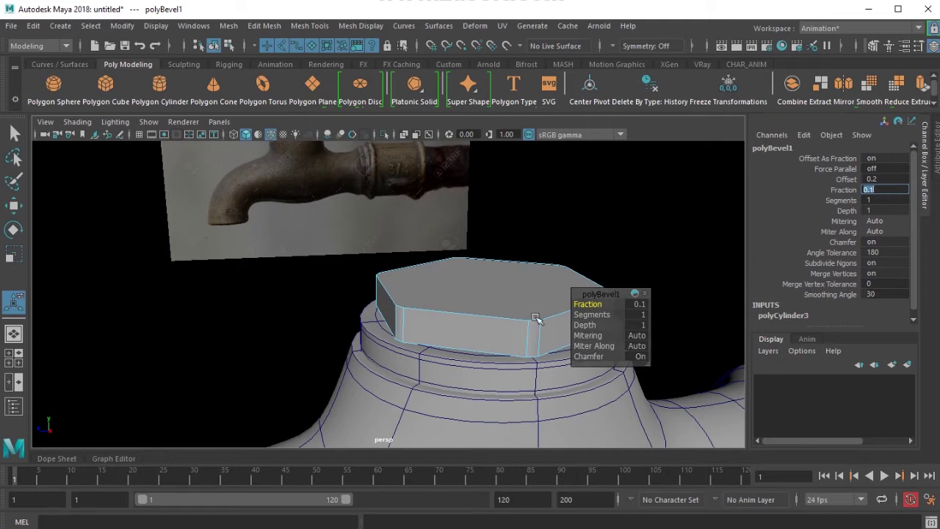
Return to object mode and reduce the corner bevel's fraction to 0.05.
{"action": "key", "text": "q"}
{"action": "key", "text": "F8"}
{"action": "left_click_drag", "start_coordinate": [482, 315], "coordinate": [599, 286], "text": "alt"}
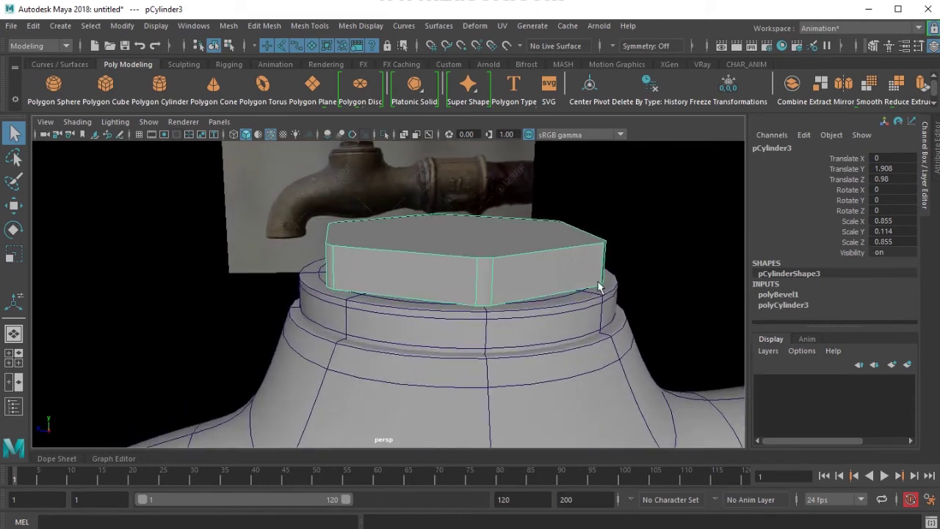
{"action": "left_click", "coordinate": [811, 294]}
{"action": "scroll", "coordinate": [817, 298], "scroll_direction": "down", "scroll_amount": 3}
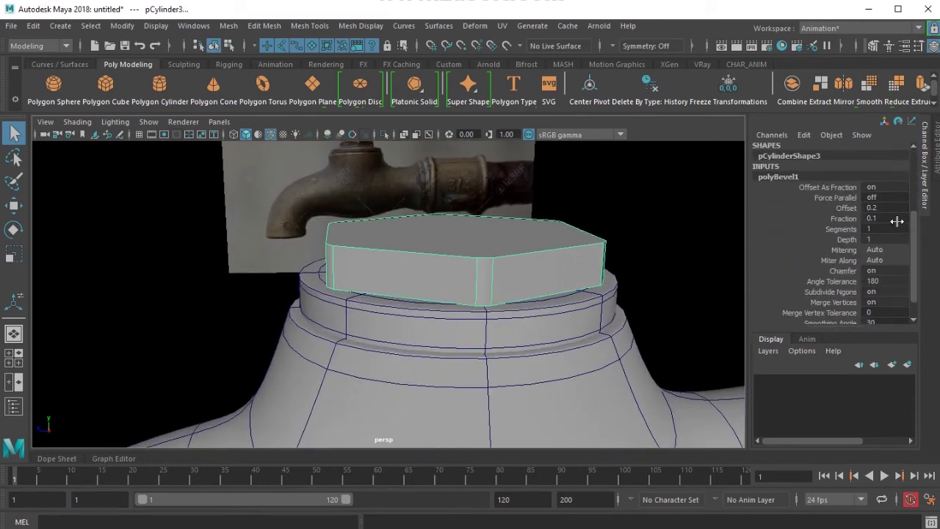
{"action": "key", "text": "Return"}
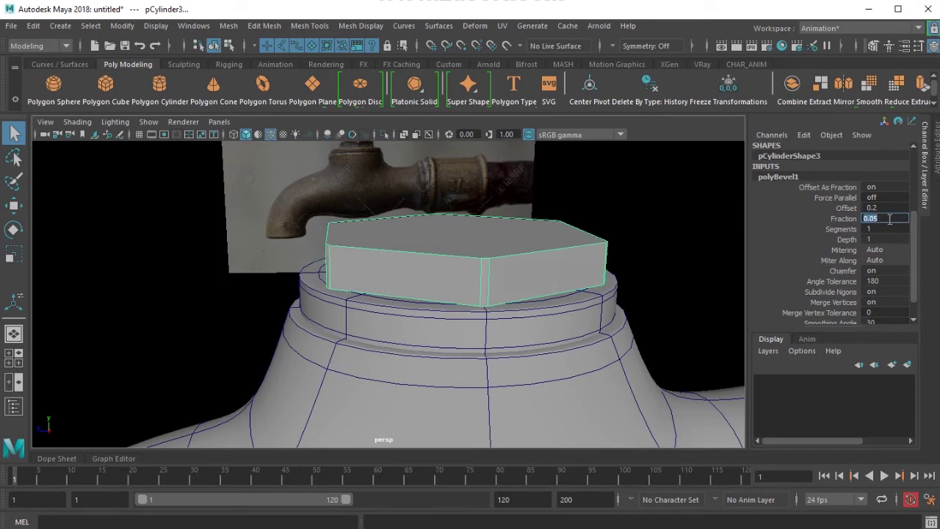
Insert three evenly spaced vertical edge loops on each of the hexagonal nut's six sides using multiple edge loops.
{"action": "left_click_drag", "start_coordinate": [669, 269], "coordinate": [478, 343], "text": "alt"}
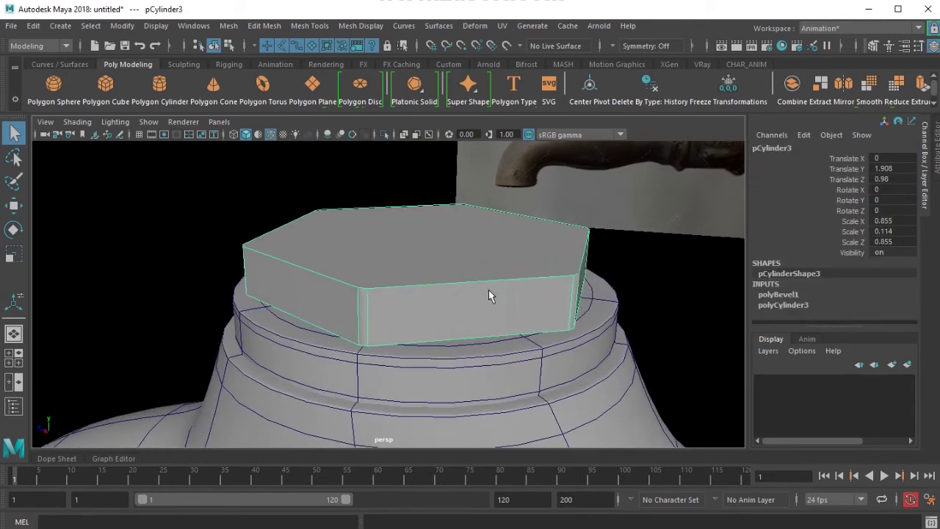
{"action": "right_click_drag", "start_coordinate": [488, 289], "coordinate": [457, 248], "text": "shift"}
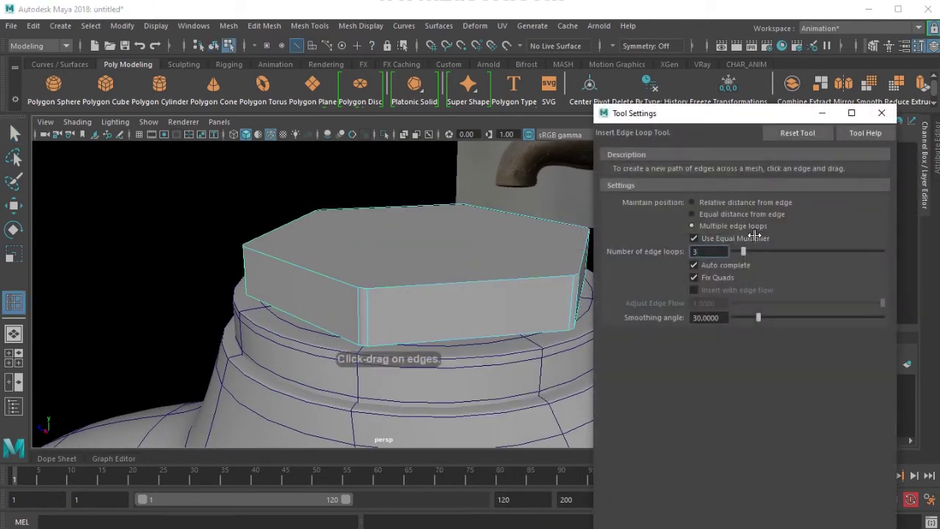
{"action": "left_click", "coordinate": [451, 289]}
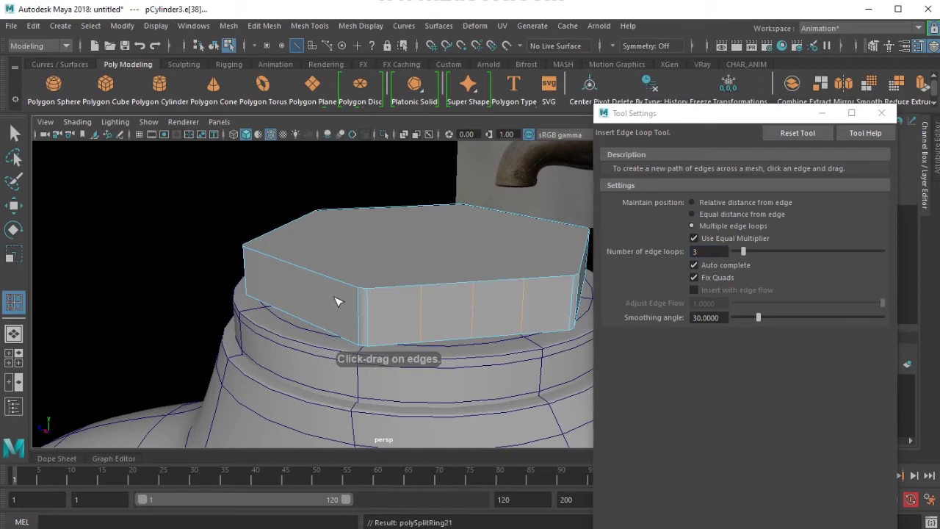
{"action": "left_click_drag", "start_coordinate": [316, 301], "coordinate": [419, 307], "text": "alt"}
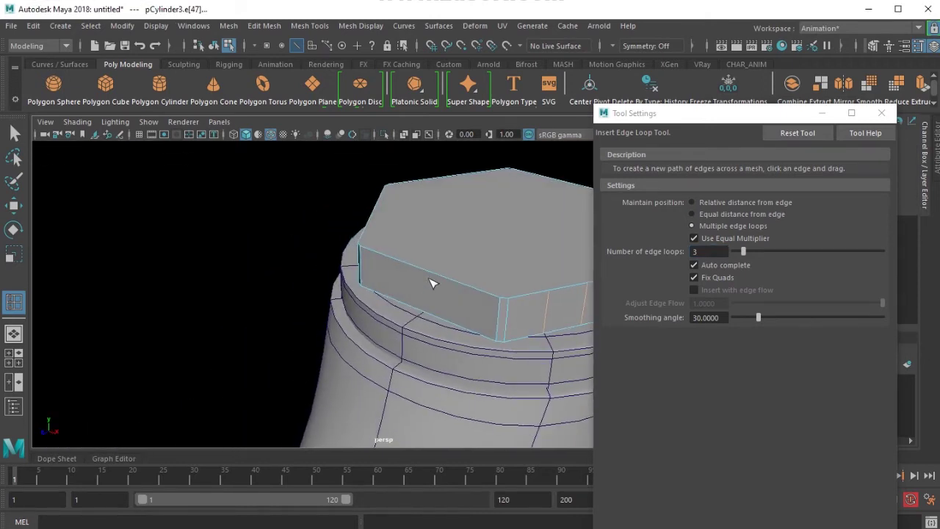
{"action": "left_click", "coordinate": [364, 283]}
{"action": "left_click_drag", "start_coordinate": [430, 271], "coordinate": [481, 273], "text": "alt"}
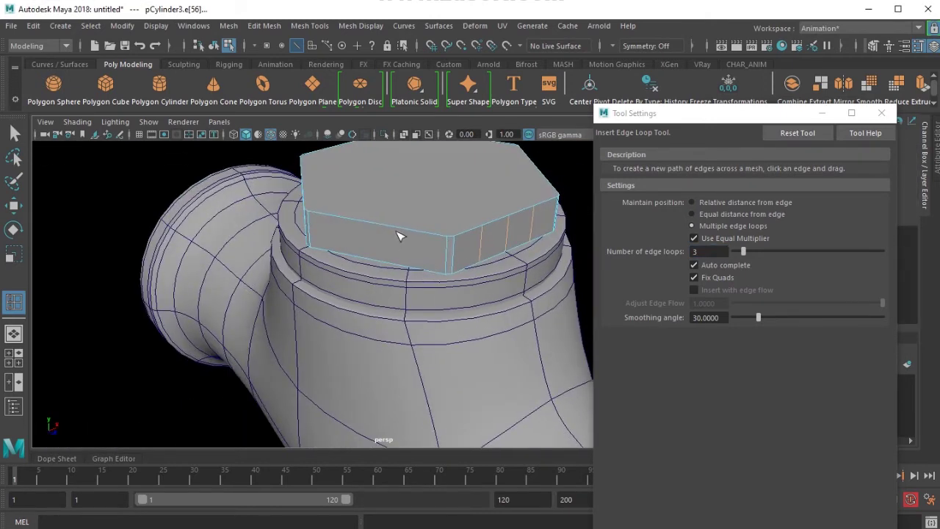
{"action": "left_click", "coordinate": [376, 227]}
{"action": "left_click_drag", "start_coordinate": [377, 229], "coordinate": [441, 244], "text": "alt"}
{"action": "left_click", "coordinate": [275, 251]}
{"action": "left_click", "coordinate": [277, 254]}
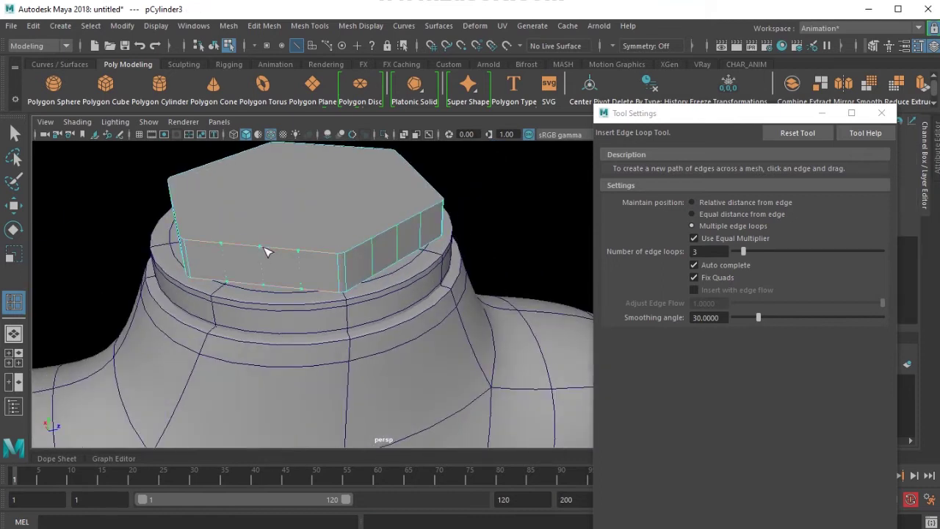
{"action": "left_click_drag", "start_coordinate": [267, 250], "coordinate": [360, 239], "text": "alt"}
Select the middle top vertex of each of the hexagonal nut's six sides and raise them into peaks.
{"action": "key", "text": "w"}
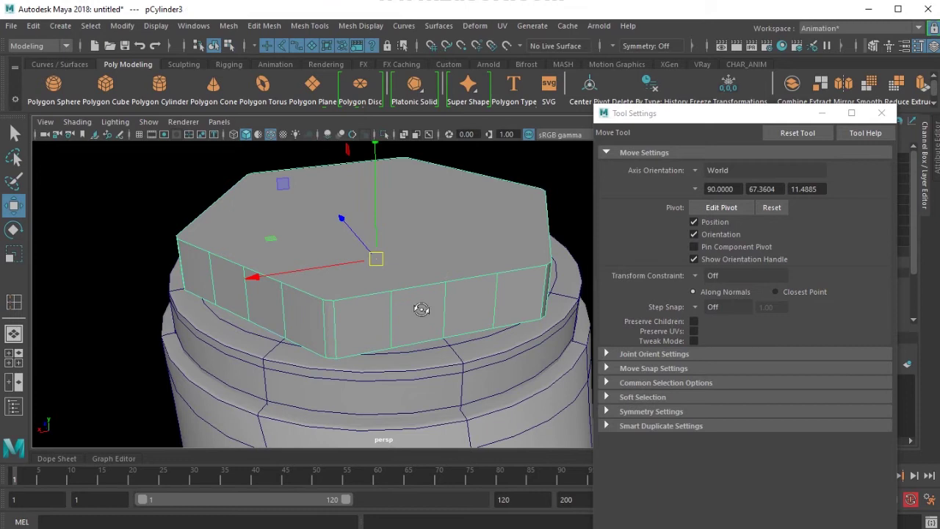
{"action": "left_click_drag", "start_coordinate": [420, 308], "coordinate": [346, 256], "text": "alt"}
{"action": "key", "text": "F9"}
{"action": "left_click", "coordinate": [366, 256]}
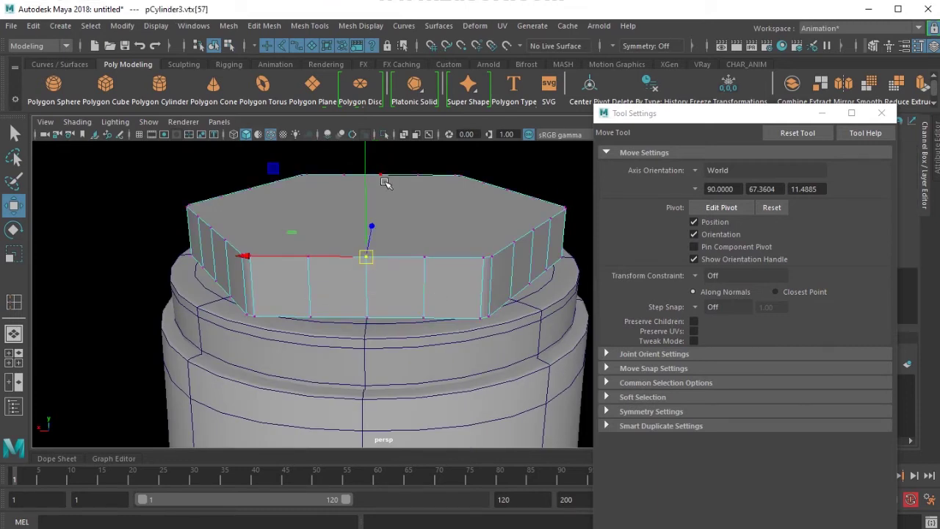
{"action": "key", "text": "q"}
{"action": "left_click_drag", "start_coordinate": [554, 271], "coordinate": [393, 283], "text": "alt"}
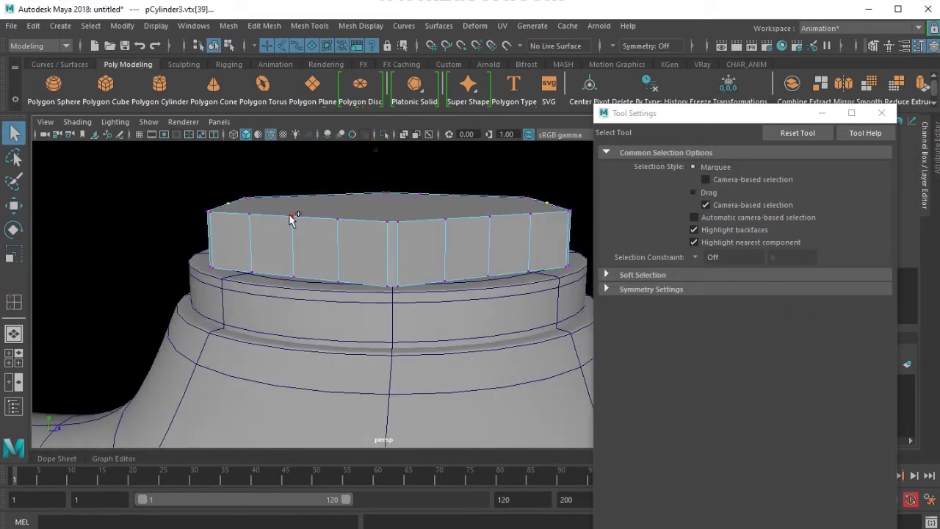
{"action": "mouse_move", "coordinate": [494, 220]}
{"action": "left_mouse_down", "text": "alt"}
{"action": "mouse_move", "coordinate": [451, 287]}
{"action": "mouse_move", "coordinate": [426, 289]}
{"action": "mouse_move", "coordinate": [510, 221]}
{"action": "left_mouse_up", "text": "alt"}
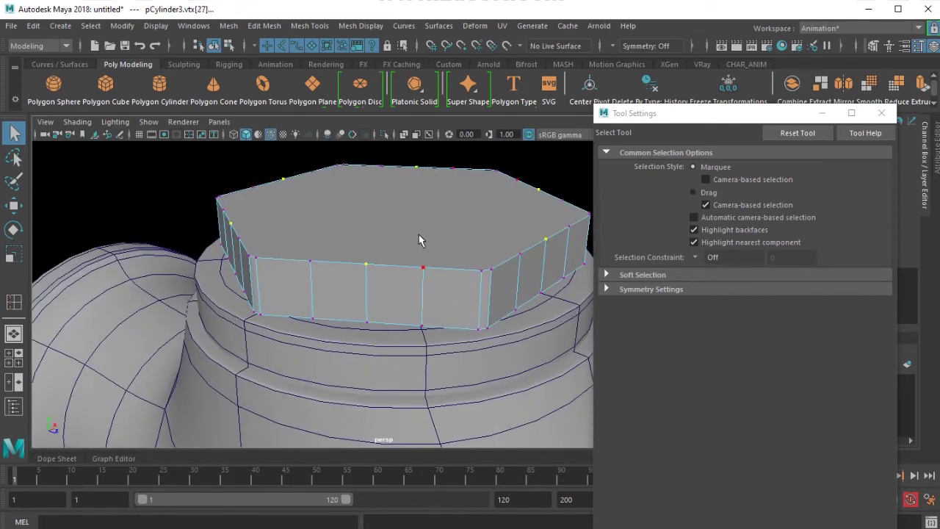
{"action": "left_click_drag", "start_coordinate": [419, 240], "coordinate": [404, 289], "text": "alt"}
{"action": "key", "text": "w"}
{"action": "left_click_drag", "start_coordinate": [391, 208], "coordinate": [395, 166]}
Select the top vertices on both sides of each peak and raise them slightly to round the peaks into arches.
{"action": "left_click", "coordinate": [408, 312]}
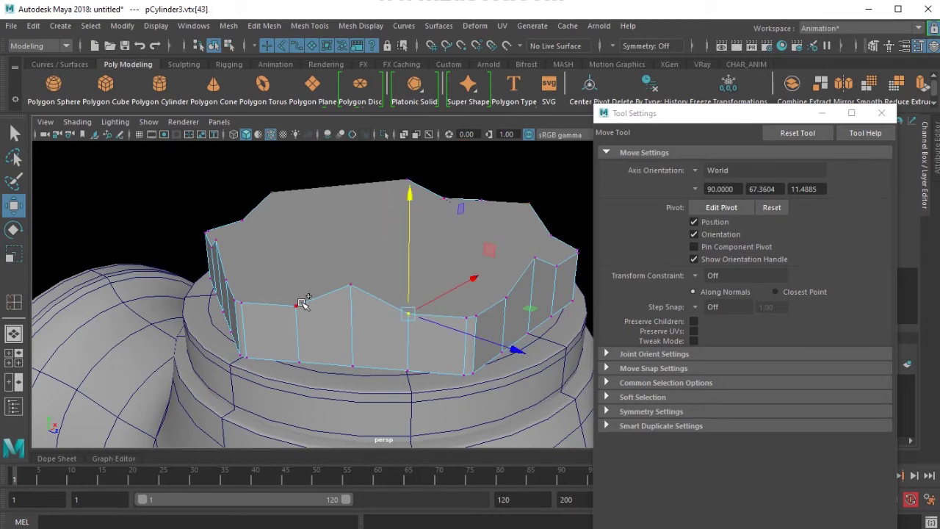
{"action": "left_click", "coordinate": [298, 305], "text": "shift"}
{"action": "left_click_drag", "start_coordinate": [263, 334], "coordinate": [329, 328], "text": "alt"}
{"action": "left_click", "coordinate": [318, 287], "text": "shift"}
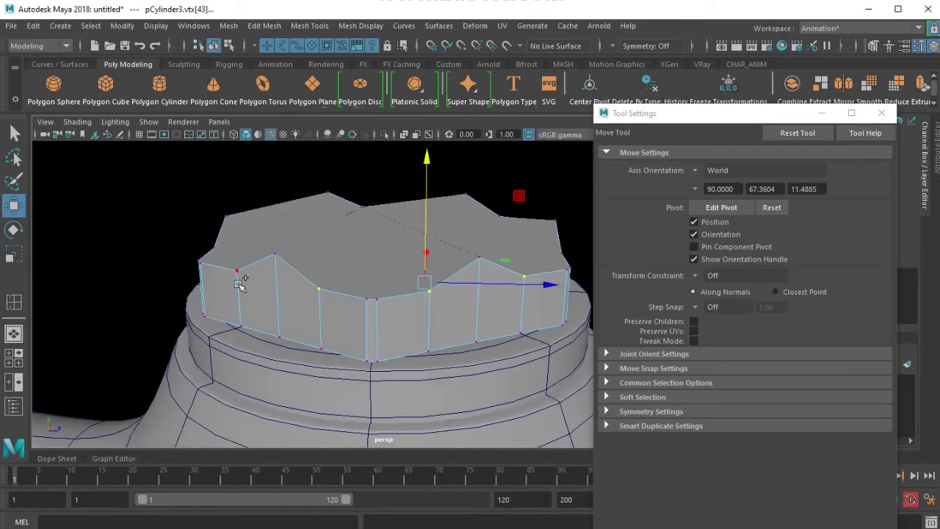
{"action": "left_click", "coordinate": [237, 270], "text": "shift"}
{"action": "left_click_drag", "start_coordinate": [222, 305], "coordinate": [335, 312], "text": "alt"}
{"action": "key", "text": "ctrl+z"}
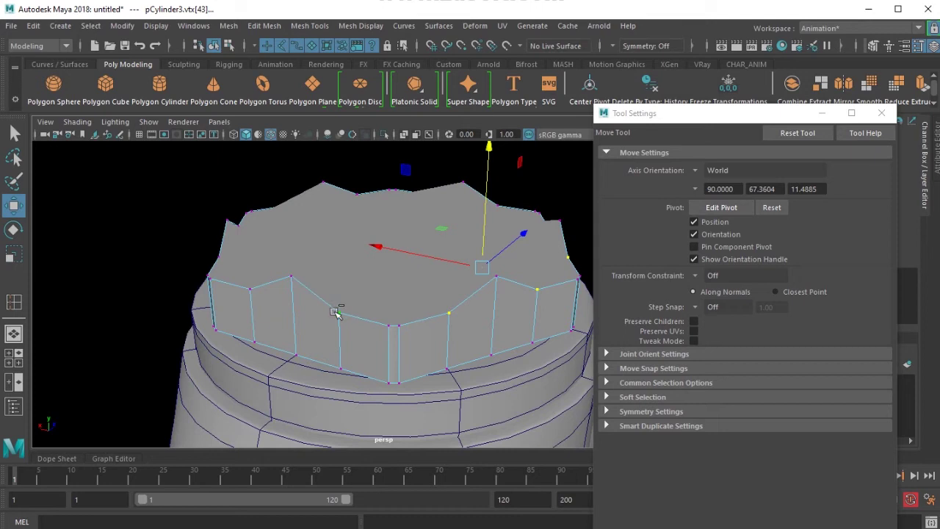
{"action": "key", "text": "ctrl+z"}
{"action": "left_click_drag", "start_coordinate": [269, 314], "coordinate": [397, 299], "text": "alt"}
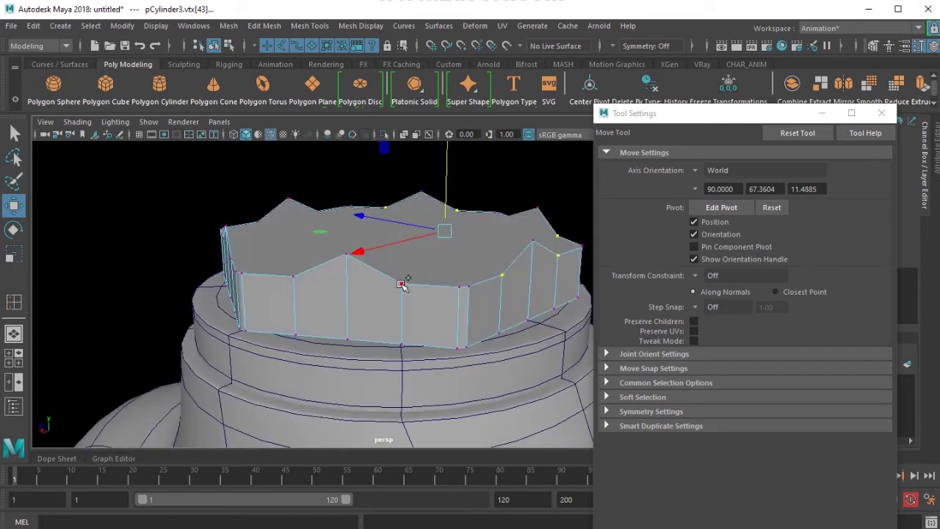
{"action": "key", "text": "ctrl+z"}
{"action": "key", "text": "ctrl+z"}
{"action": "left_click_drag", "start_coordinate": [262, 311], "coordinate": [347, 288], "text": "alt"}
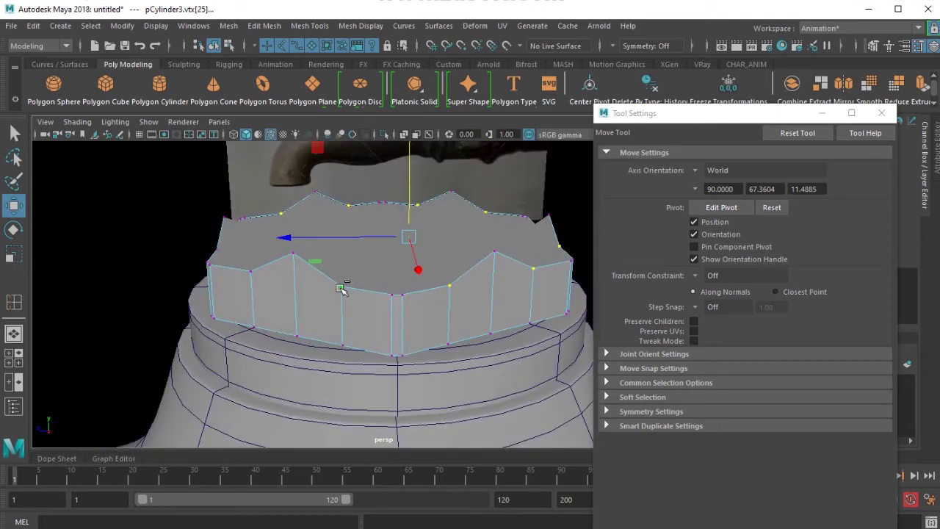
{"action": "left_click_drag", "start_coordinate": [224, 308], "coordinate": [340, 306], "text": "alt"}
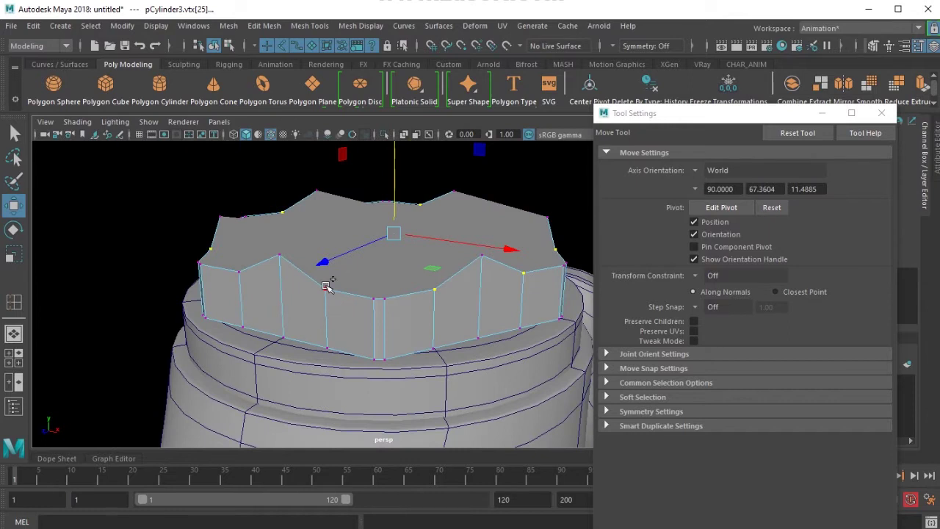
{"action": "left_click", "coordinate": [327, 286], "text": "shift"}
{"action": "left_click_drag", "start_coordinate": [383, 188], "coordinate": [386, 173]}
{"action": "key", "text": "F8"}
{"action": "scroll", "coordinate": [440, 293], "scroll_direction": "down", "scroll_amount": 3}
{"action": "left_click_drag", "start_coordinate": [443, 292], "coordinate": [376, 288], "text": "alt"}
Extrude the hexagonal nut's arched top face upward and scale it vertically until it is flat.
{"action": "key", "text": "F11"}
{"action": "left_click", "coordinate": [426, 254]}
{"action": "left_click_drag", "start_coordinate": [427, 257], "coordinate": [382, 316], "text": "alt"}
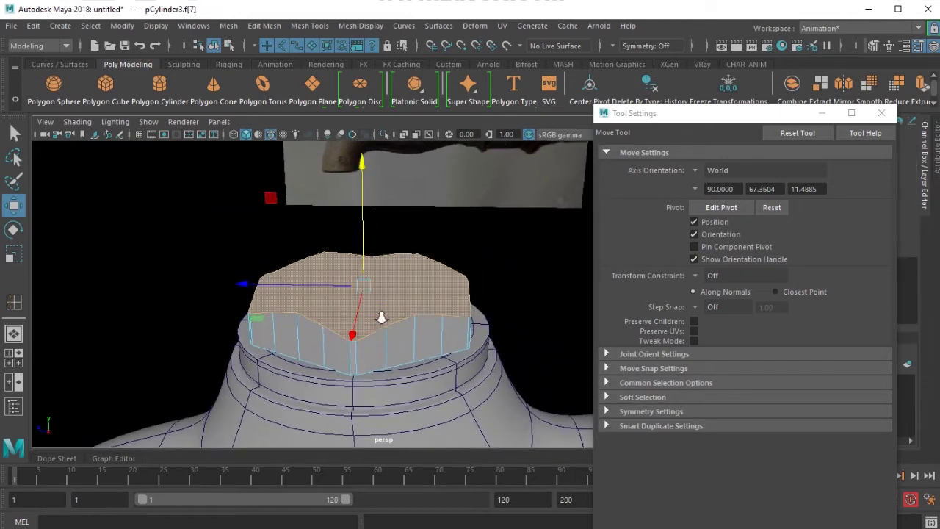
{"action": "scroll", "coordinate": [383, 317], "scroll_direction": "up", "scroll_amount": 2}
{"action": "key", "text": "ctrl+r"}
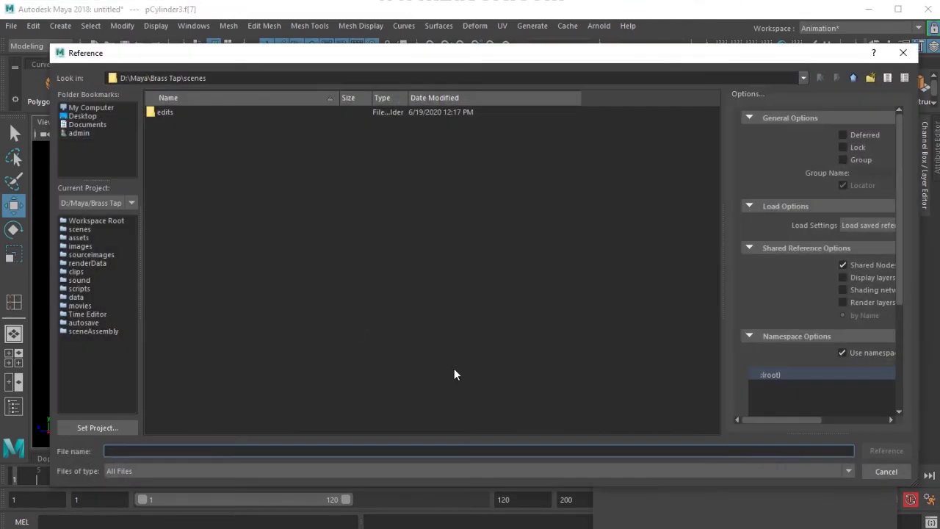
{"action": "left_click", "coordinate": [881, 473]}
{"action": "key", "text": "ctrl+e"}
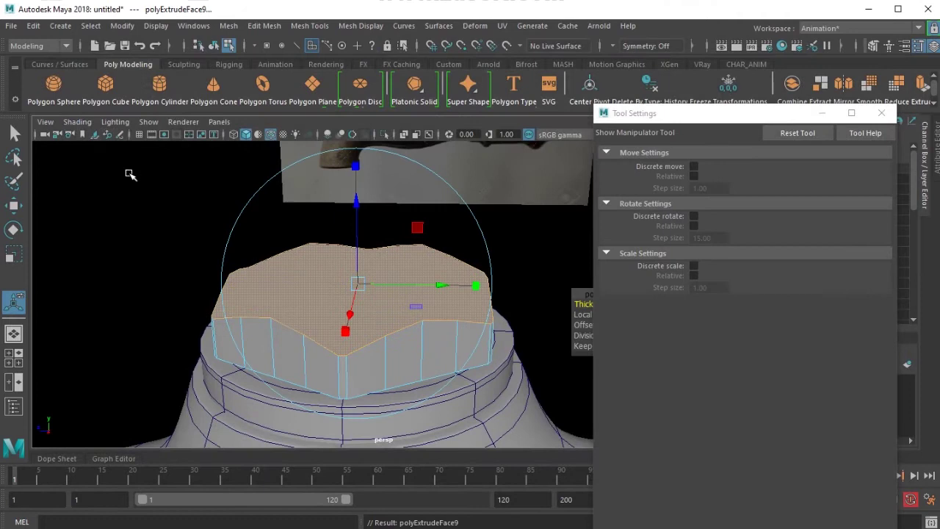
{"action": "left_click_drag", "start_coordinate": [357, 208], "coordinate": [355, 151]}
{"action": "middle_click_drag", "start_coordinate": [380, 184], "coordinate": [379, 240], "text": "alt"}
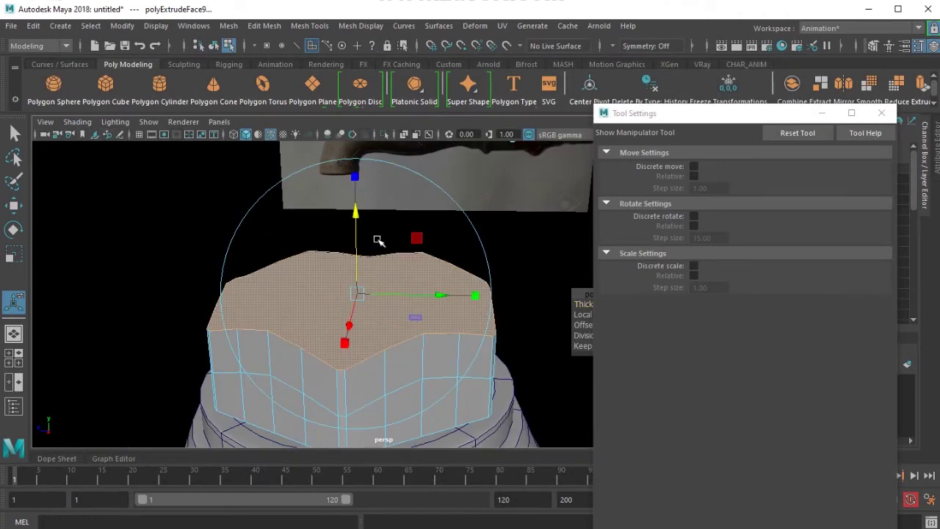
{"action": "scroll", "coordinate": [379, 240], "scroll_direction": "down", "scroll_amount": 1}
{"action": "left_click_drag", "start_coordinate": [356, 180], "coordinate": [366, 227]}
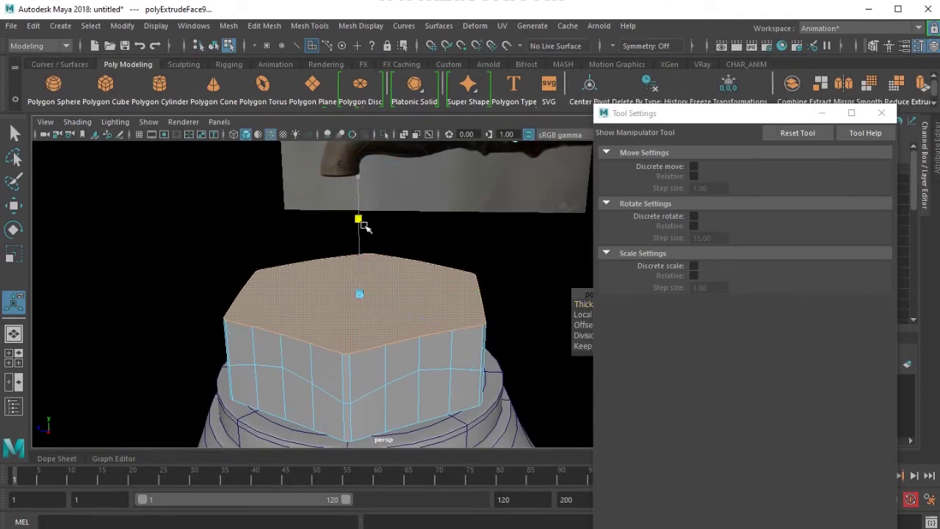
Scale the nut's extruded top face inward and circularize it.
{"action": "left_click_drag", "start_coordinate": [369, 272], "coordinate": [348, 319]}
{"action": "left_click", "coordinate": [348, 319]}
{"action": "left_click", "coordinate": [263, 26]}
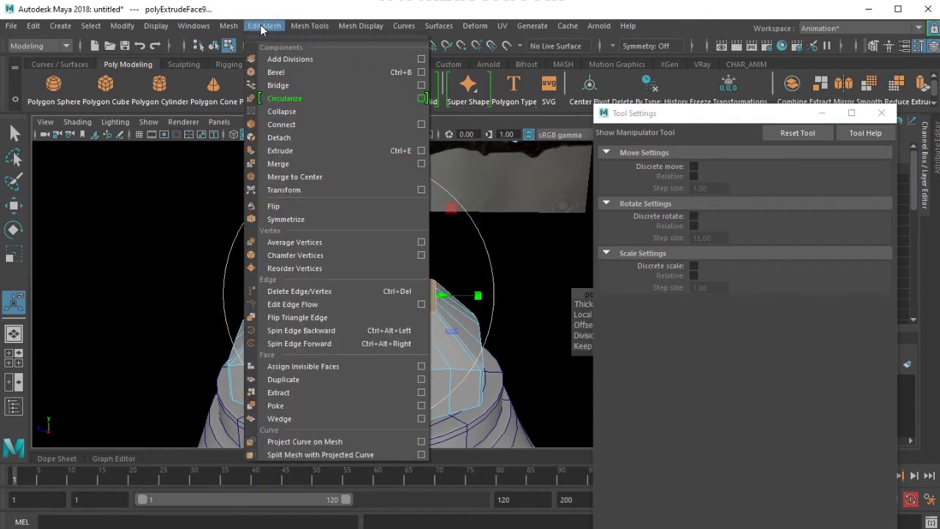
{"action": "left_click", "coordinate": [306, 97]}
Lower the nut's circular top face in the side view until it meets the base of the collar in the reference.
{"action": "left_click_drag", "start_coordinate": [366, 311], "coordinate": [344, 299], "text": "alt"}
{"action": "key", "text": "space"}
{"action": "left_click_drag", "start_coordinate": [342, 336], "coordinate": [383, 337]}
{"action": "scroll", "coordinate": [393, 336], "scroll_direction": "up", "scroll_amount": 3}
{"action": "key", "text": "4"}
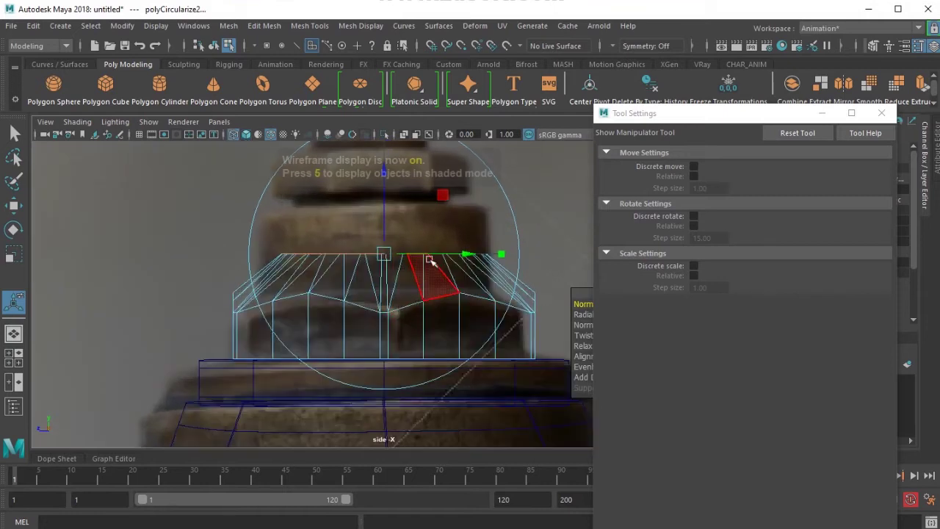
{"action": "left_click_drag", "start_coordinate": [385, 183], "coordinate": [388, 226]}
{"action": "key", "text": "5"}
{"action": "key", "text": "q"}
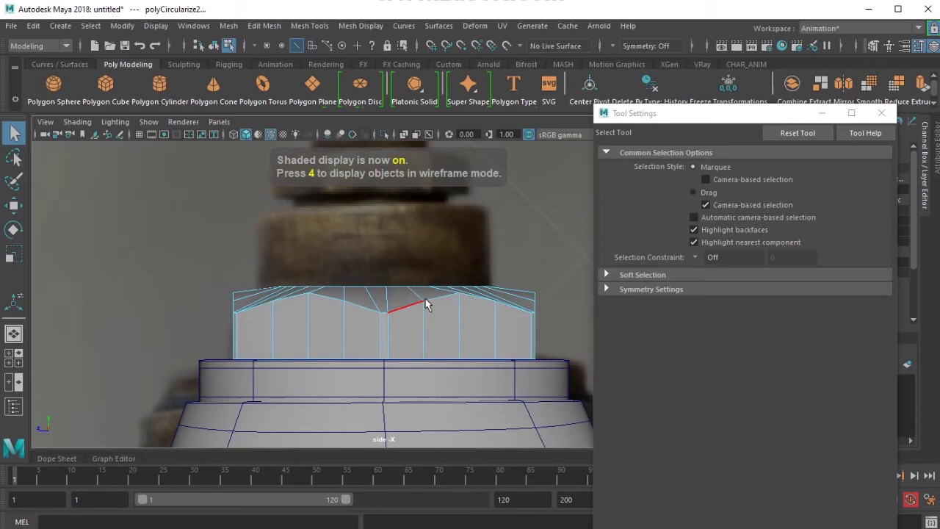
Select the arched edge loop around the nut, lower it slightly, and return to object mode.
{"action": "left_click", "coordinate": [429, 307]}
{"action": "key", "text": "w"}
{"action": "left_click_drag", "start_coordinate": [384, 216], "coordinate": [383, 224]}
{"action": "key", "text": "space"}
{"action": "left_click_drag", "start_coordinate": [384, 326], "coordinate": [382, 353]}
{"action": "middle_click_drag", "start_coordinate": [382, 366], "coordinate": [383, 332], "text": "alt"}
{"action": "key", "text": "F8"}
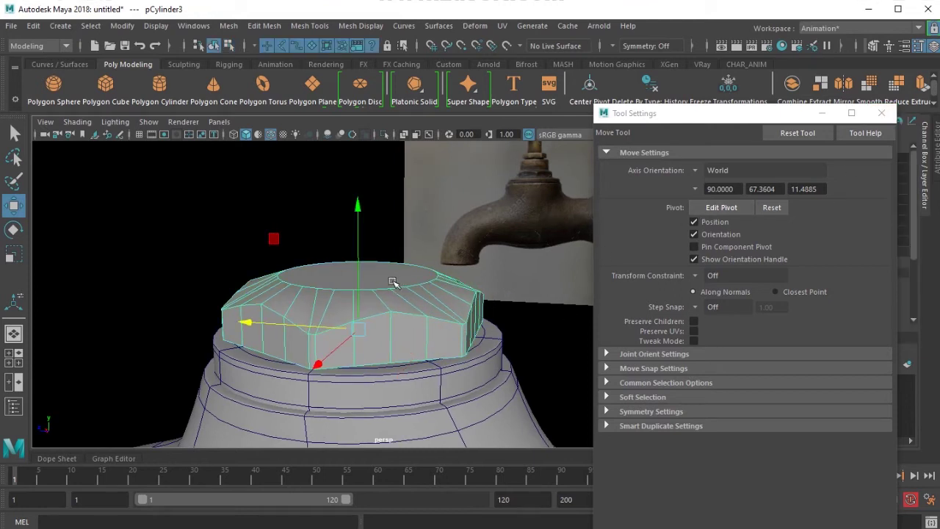
Compare the nut's profile with the tap reference in side wireframe, inspect it in perspective, and close the tool settings.
{"action": "key", "text": "space"}
{"action": "left_click_drag", "start_coordinate": [393, 282], "coordinate": [426, 282]}
{"action": "key", "text": "4"}
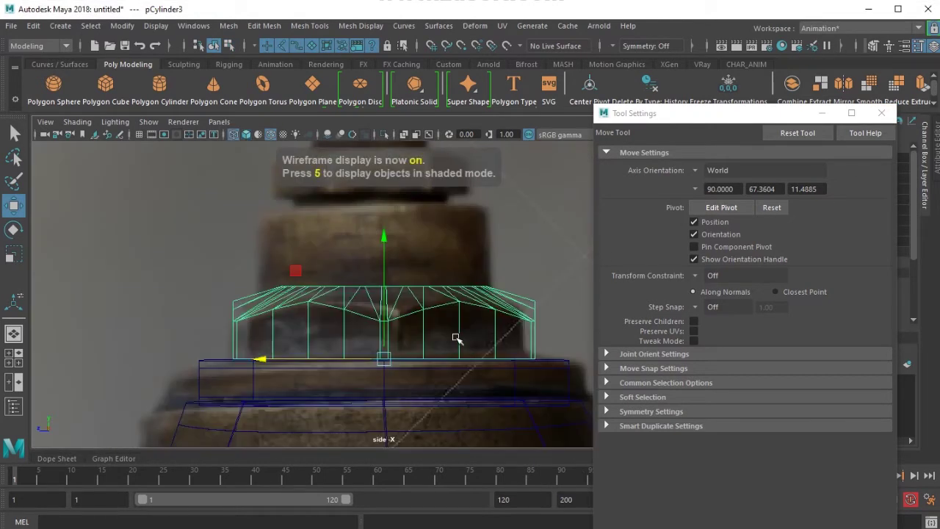
{"action": "key", "text": "5"}
{"action": "key", "text": "space"}
{"action": "mouse_move", "coordinate": [439, 338]}
{"action": "left_mouse_down"}
{"action": "mouse_move", "coordinate": [429, 308]}
{"action": "mouse_move", "coordinate": [325, 335]}
{"action": "mouse_move", "coordinate": [384, 338]}
{"action": "left_mouse_up"}
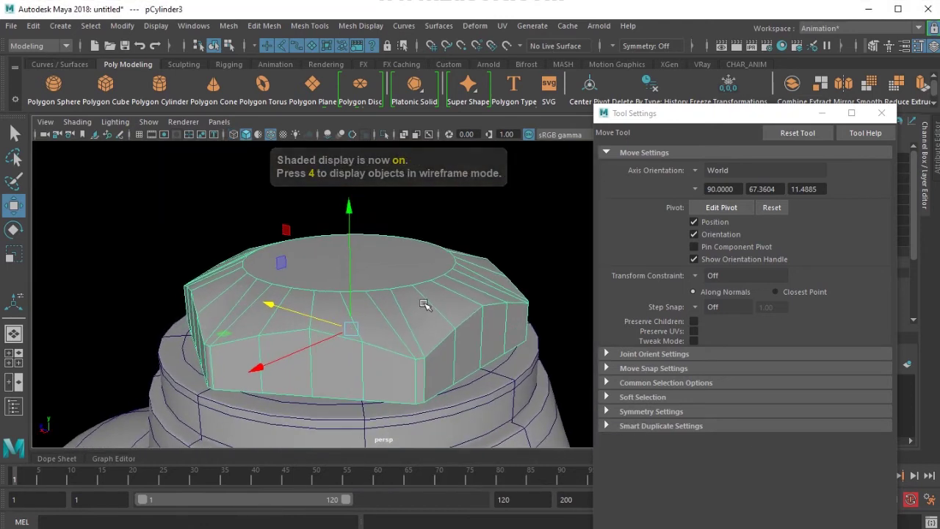
{"action": "left_click_drag", "start_coordinate": [426, 309], "coordinate": [420, 304], "text": "alt"}
{"action": "left_click", "coordinate": [881, 112]}
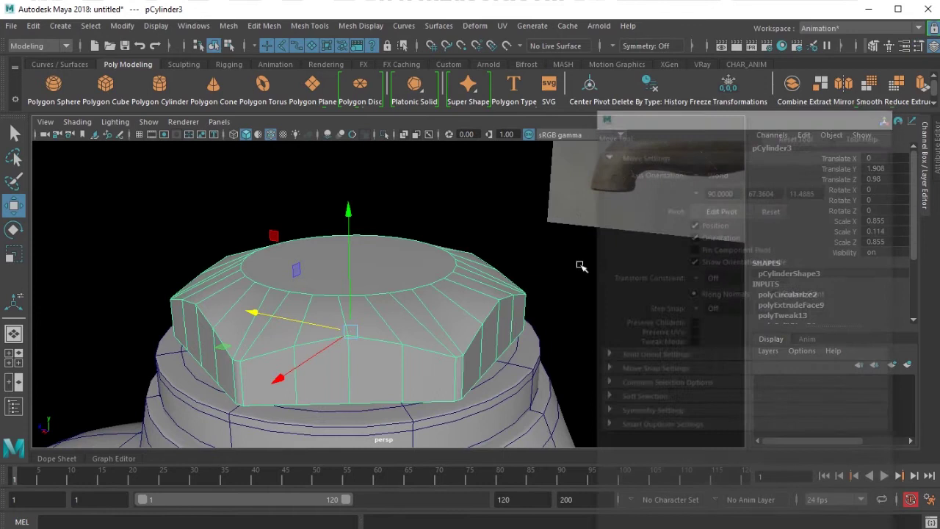
{"action": "right_click_drag", "start_coordinate": [447, 296], "coordinate": [351, 296], "text": "shift"}
{"action": "left_click", "coordinate": [425, 331]}
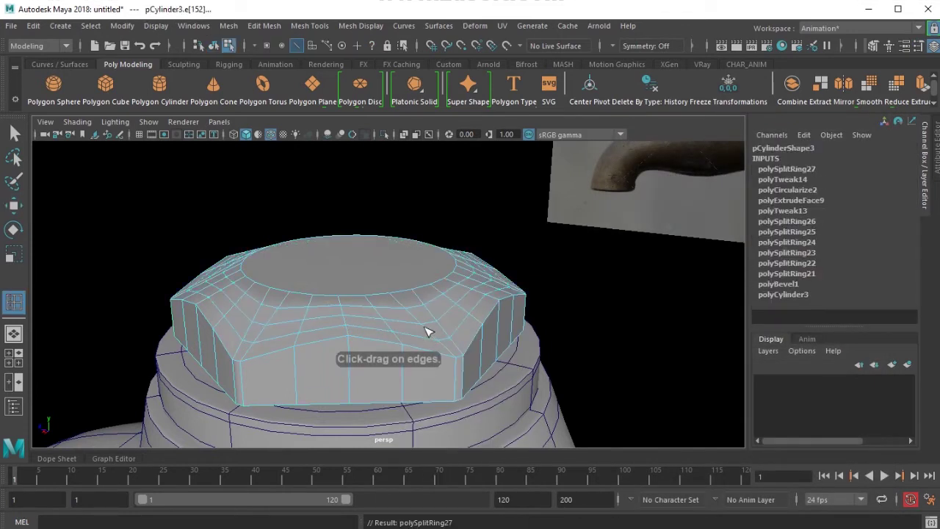
{"action": "key", "text": "ctrl+z"}
{"action": "key", "text": "w"}
Reset the Insert Edge Loop tool and insert a single edge loop around the nut's sloped upper surface.
{"action": "right_click_drag", "start_coordinate": [467, 257], "coordinate": [376, 244], "text": "shift"}
{"action": "left_click", "coordinate": [799, 133]}
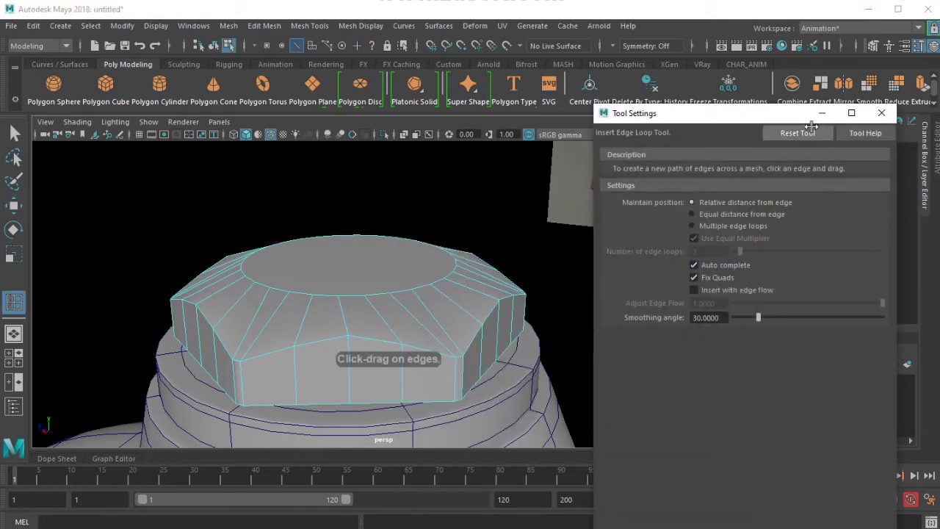
{"action": "left_click", "coordinate": [881, 113]}
{"action": "left_click", "coordinate": [411, 320]}
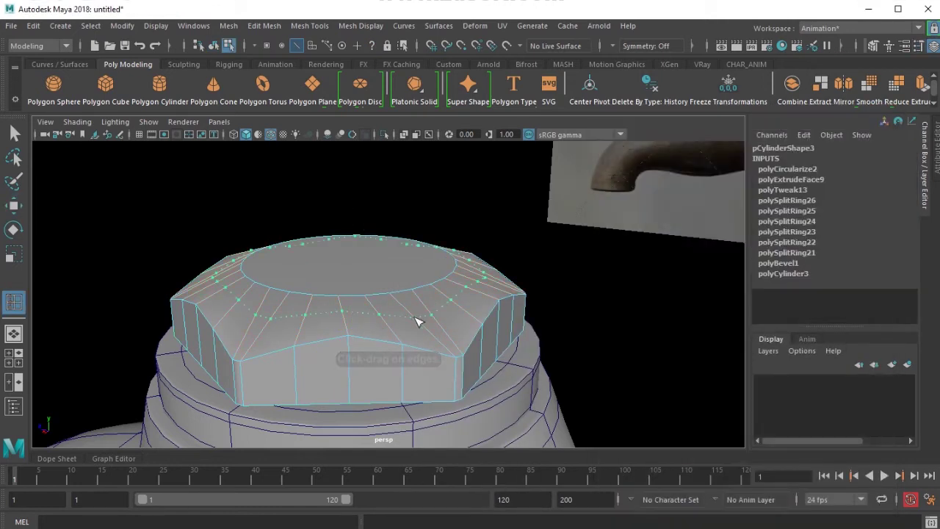
{"action": "key", "text": "q"}
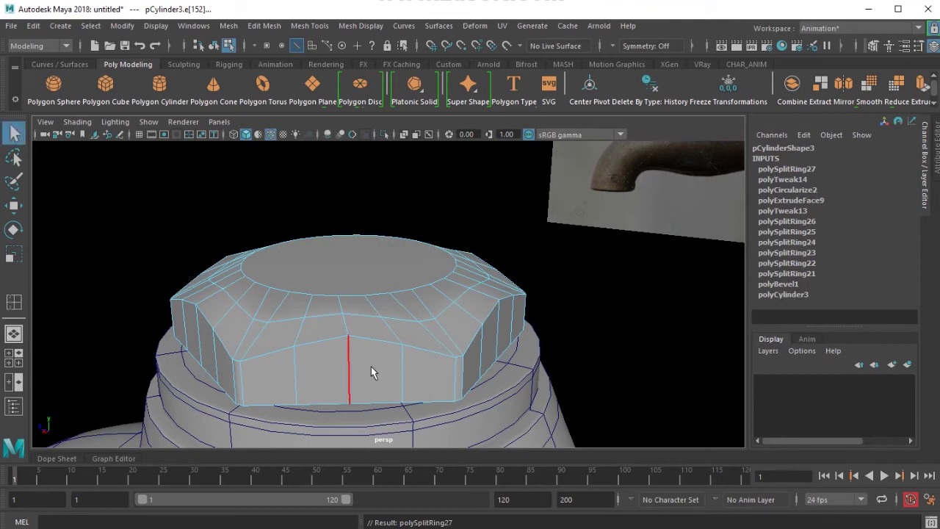
Circularize the new edge loop on the nut's slope and raise it slightly.
{"action": "key", "text": "w"}
{"action": "left_click", "coordinate": [264, 26]}
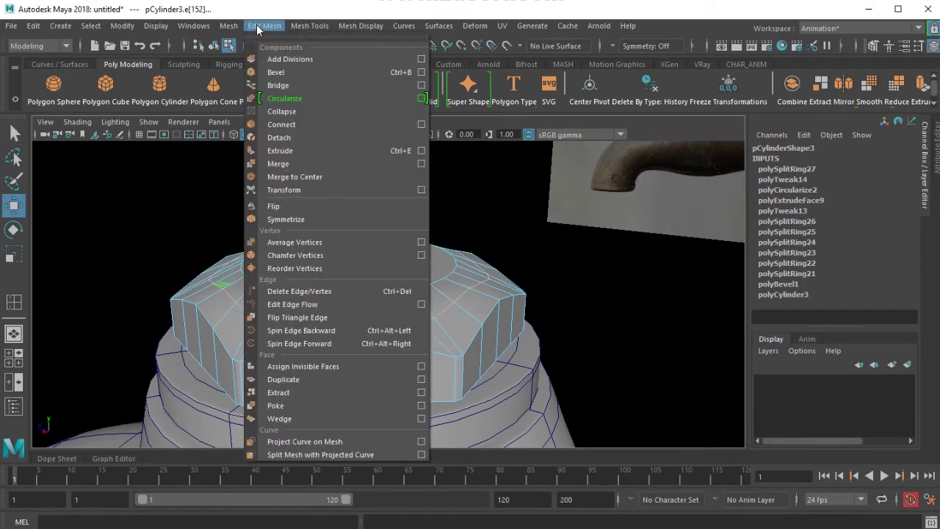
{"action": "left_click", "coordinate": [316, 98]}
{"action": "left_click_drag", "start_coordinate": [398, 335], "coordinate": [297, 328], "text": "alt"}
{"action": "key", "text": "w"}
{"action": "left_click_drag", "start_coordinate": [382, 203], "coordinate": [387, 191]}
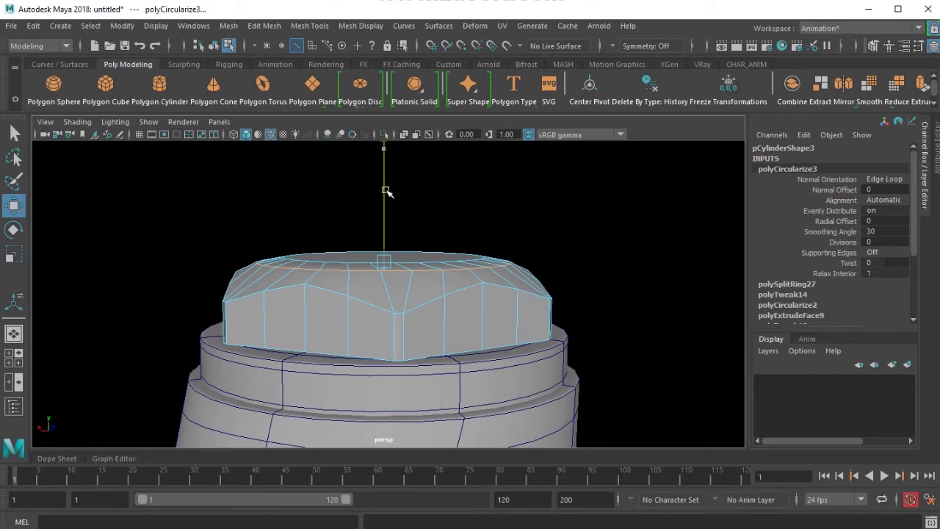
Raise the nut's circular top face slightly and preview the nut smoothed.
{"action": "left_click_drag", "start_coordinate": [360, 263], "coordinate": [362, 231], "text": "alt"}
{"action": "key", "text": "F11"}
{"action": "left_click", "coordinate": [365, 288]}
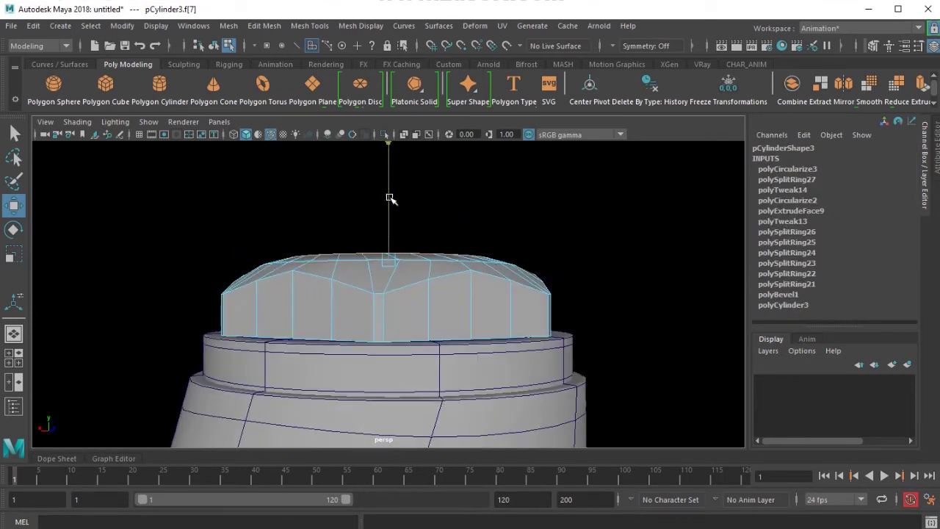
{"action": "left_click_drag", "start_coordinate": [390, 196], "coordinate": [393, 192]}
{"action": "left_click_drag", "start_coordinate": [378, 248], "coordinate": [342, 306], "text": "alt"}
{"action": "key", "text": "F8"}
{"action": "key", "text": "3"}
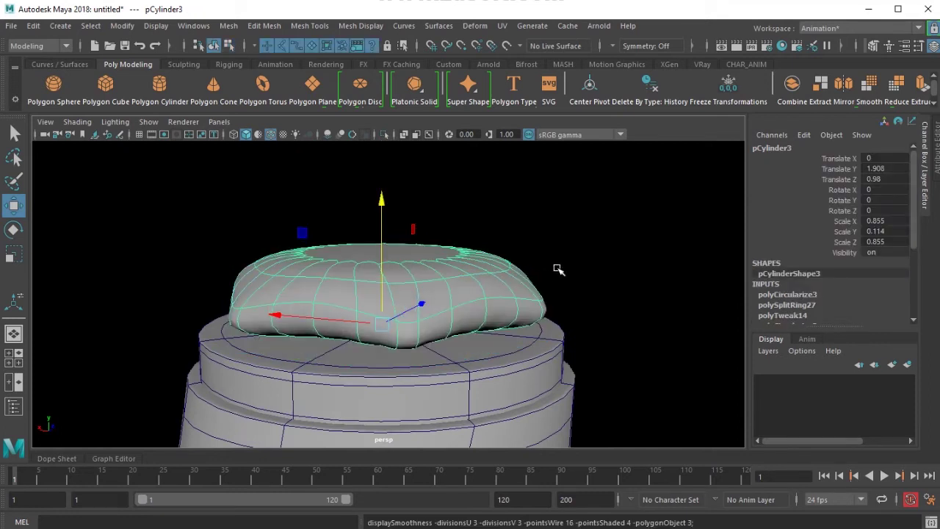
{"action": "left_click", "coordinate": [572, 260]}
{"action": "left_click_drag", "start_coordinate": [417, 294], "coordinate": [390, 323], "text": "alt"}
Insert supporting edge loops on the nut's sides, one just below the arched edge and one near the bottom edge.
{"action": "left_click", "coordinate": [407, 296]}
{"action": "right_click_drag", "start_coordinate": [402, 295], "coordinate": [285, 313], "text": "shift"}
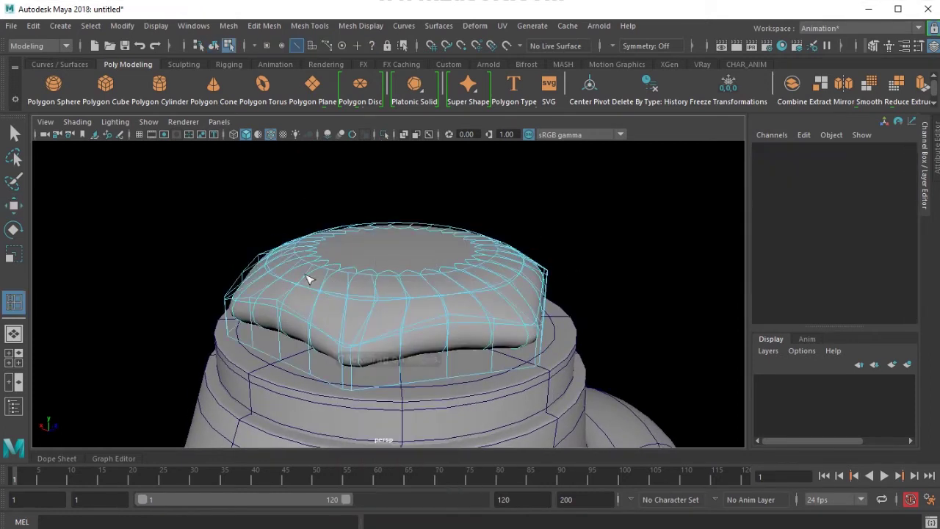
{"action": "left_click_drag", "start_coordinate": [321, 341], "coordinate": [266, 336], "text": "alt"}
{"action": "right_click_drag", "start_coordinate": [265, 336], "coordinate": [330, 398], "text": "alt"}
{"action": "left_click_drag", "start_coordinate": [239, 370], "coordinate": [271, 357], "text": "alt"}
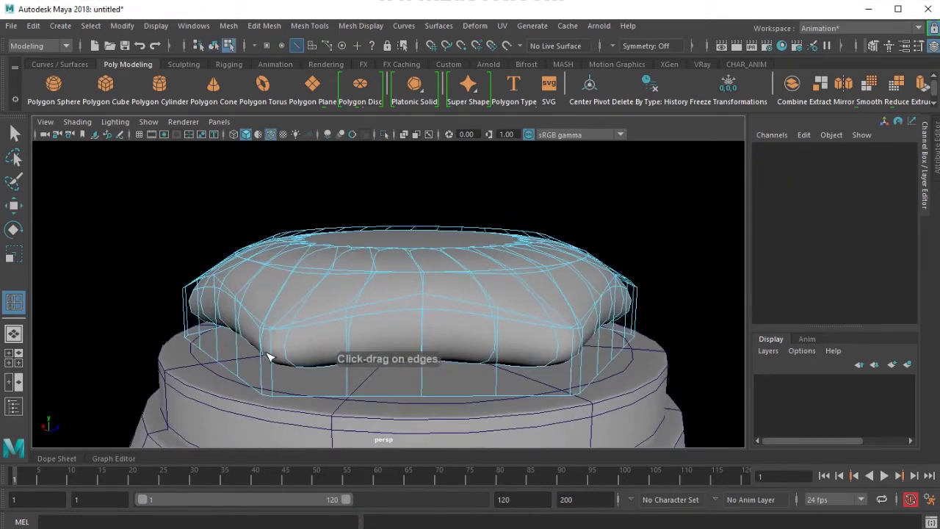
{"action": "left_click", "coordinate": [274, 345]}
{"action": "left_click", "coordinate": [280, 332]}
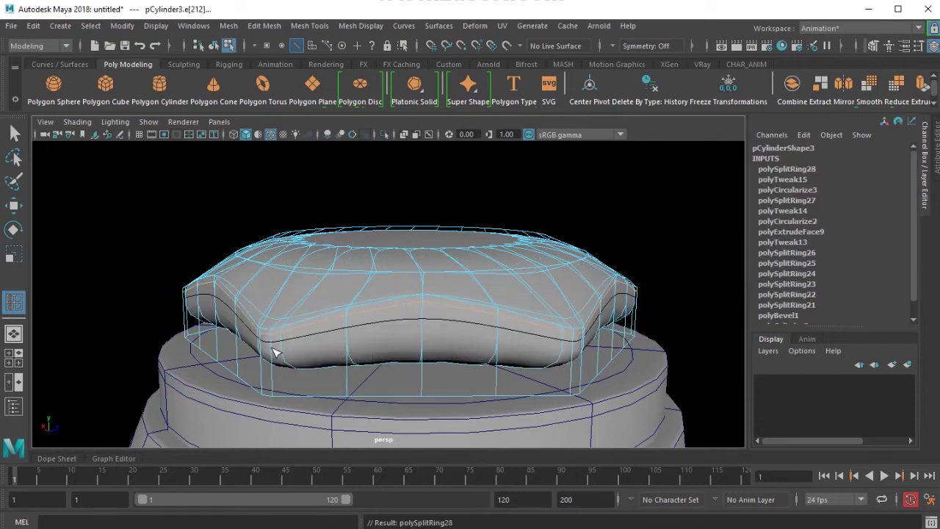
{"action": "left_click_drag", "start_coordinate": [274, 353], "coordinate": [279, 387]}
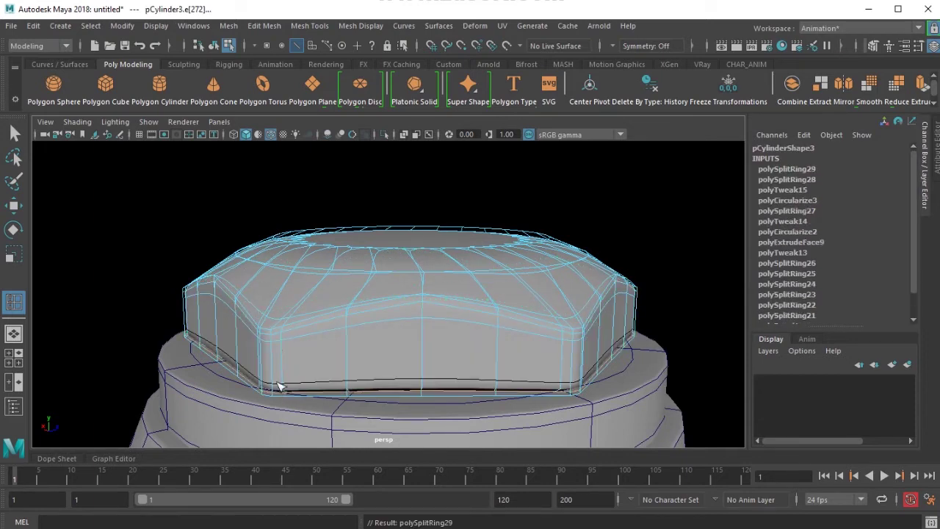
Turn off the nut's smooth preview and insert another edge loop between the arched edge and its supporting loop.
{"action": "left_click_drag", "start_coordinate": [273, 351], "coordinate": [285, 350], "text": "alt"}
{"action": "right_click_drag", "start_coordinate": [285, 350], "coordinate": [269, 379], "text": "alt"}
{"action": "key", "text": "1"}
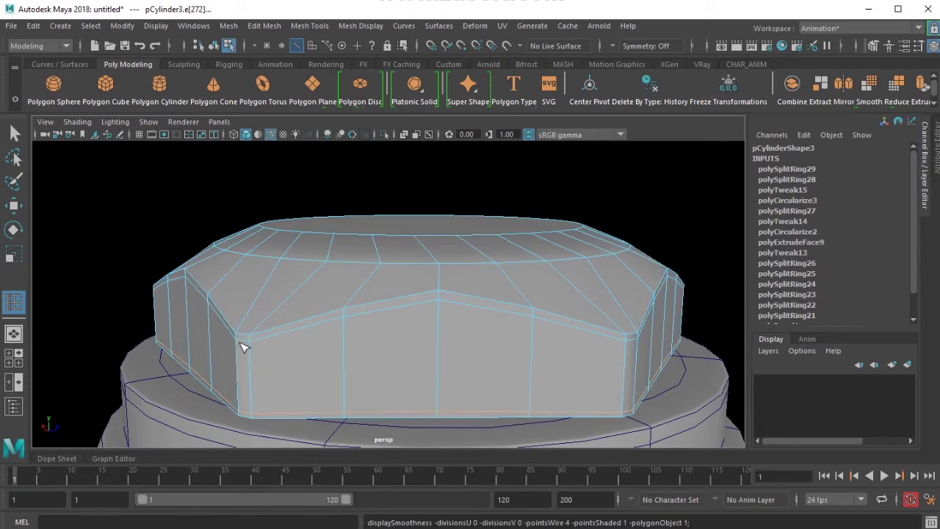
{"action": "left_click_drag", "start_coordinate": [273, 367], "coordinate": [287, 351], "text": "alt"}
{"action": "middle_click_drag", "start_coordinate": [286, 352], "coordinate": [347, 339], "text": "alt"}
{"action": "scroll", "coordinate": [269, 378], "scroll_direction": "up", "scroll_amount": 5}
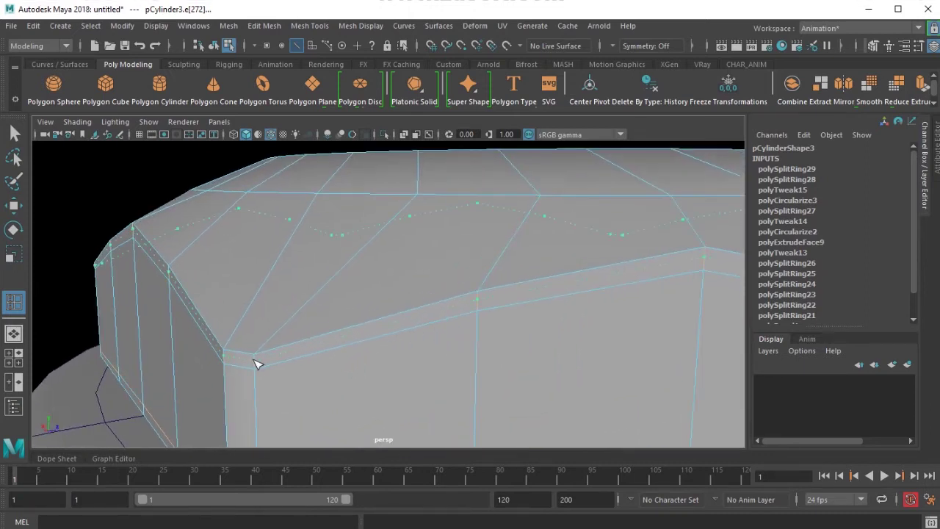
{"action": "left_click_drag", "start_coordinate": [257, 364], "coordinate": [257, 363]}
Insert another supporting edge loop tight against the nut's bottom edge.
{"action": "scroll", "coordinate": [294, 385], "scroll_direction": "down", "scroll_amount": 3}
{"action": "middle_click_drag", "start_coordinate": [317, 399], "coordinate": [324, 294], "text": "alt"}
{"action": "scroll", "coordinate": [371, 393], "scroll_direction": "up", "scroll_amount": 4}
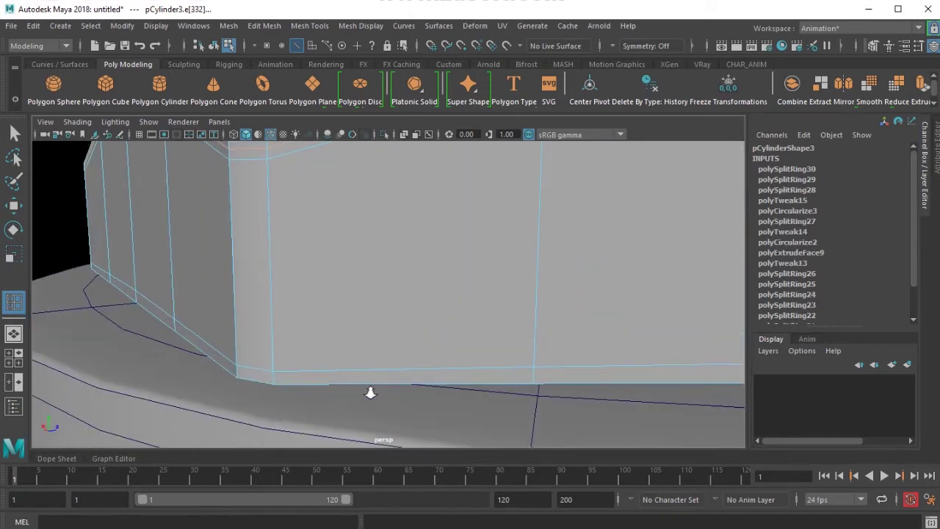
{"action": "left_click", "coordinate": [273, 382]}
Insert two supporting edge loops on the slope close to the nut's circular top rim.
{"action": "left_click_drag", "start_coordinate": [272, 381], "coordinate": [340, 287], "text": "alt"}
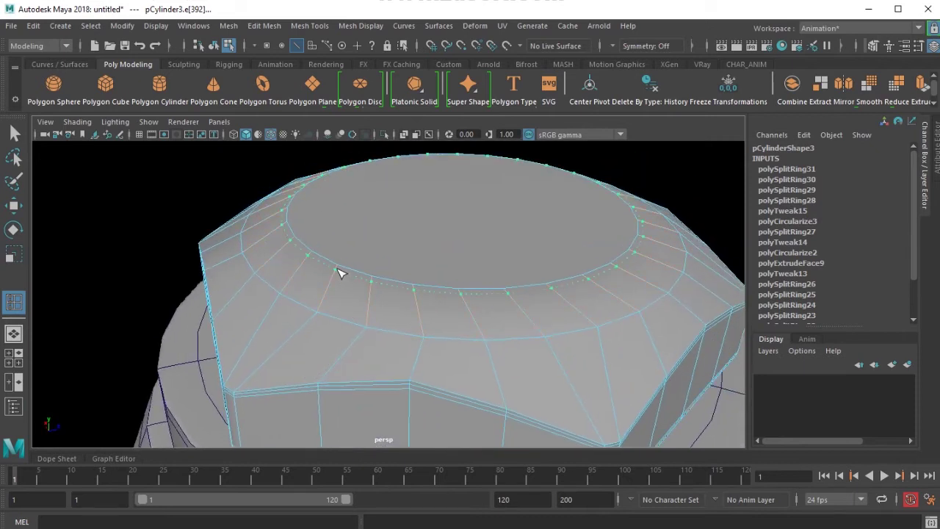
{"action": "left_click", "coordinate": [348, 271]}
{"action": "scroll", "coordinate": [330, 272], "scroll_direction": "up", "scroll_amount": 3}
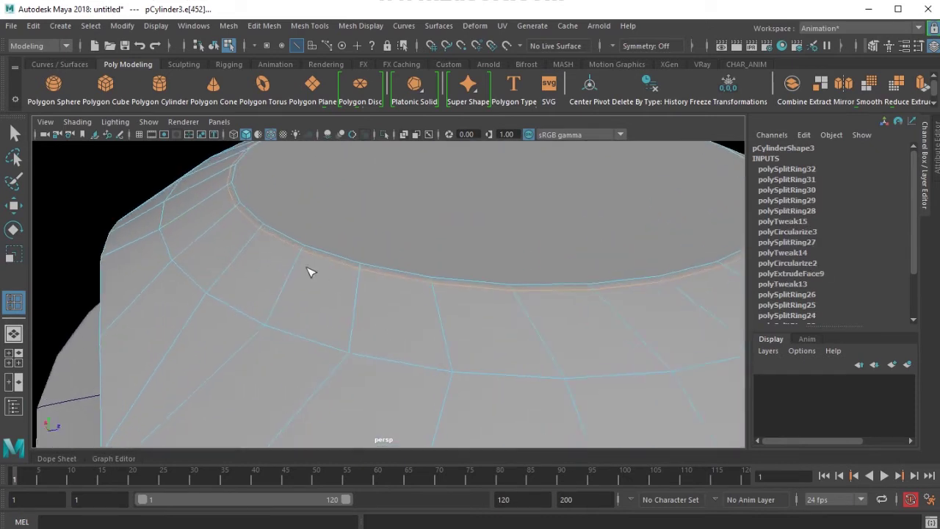
{"action": "left_click", "coordinate": [285, 251]}
Select the circular edge loop midway up the nut's slope, scale it slightly outward, and raise it to round the slope.
{"action": "key", "text": "w"}
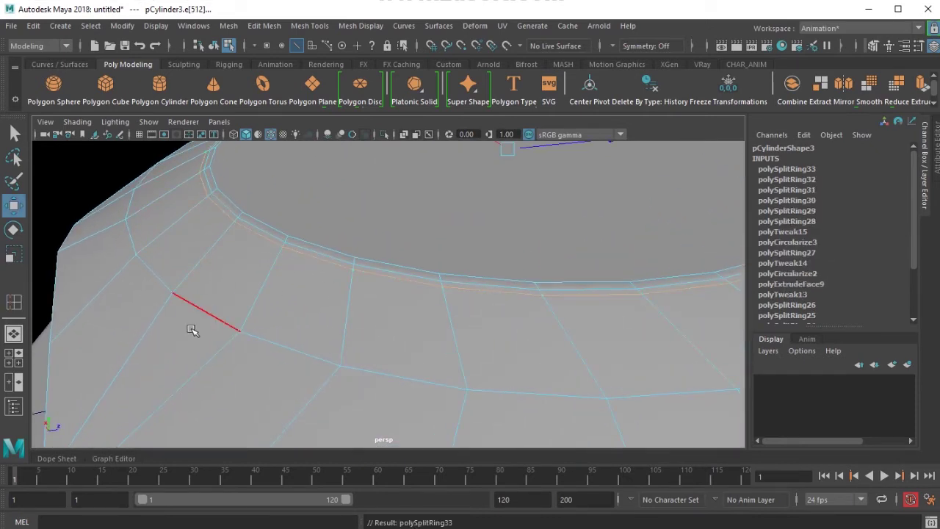
{"action": "double_click", "coordinate": [202, 314]}
{"action": "scroll", "coordinate": [412, 371], "scroll_direction": "down", "scroll_amount": 3}
{"action": "left_click_drag", "start_coordinate": [412, 370], "coordinate": [358, 349], "text": "alt"}
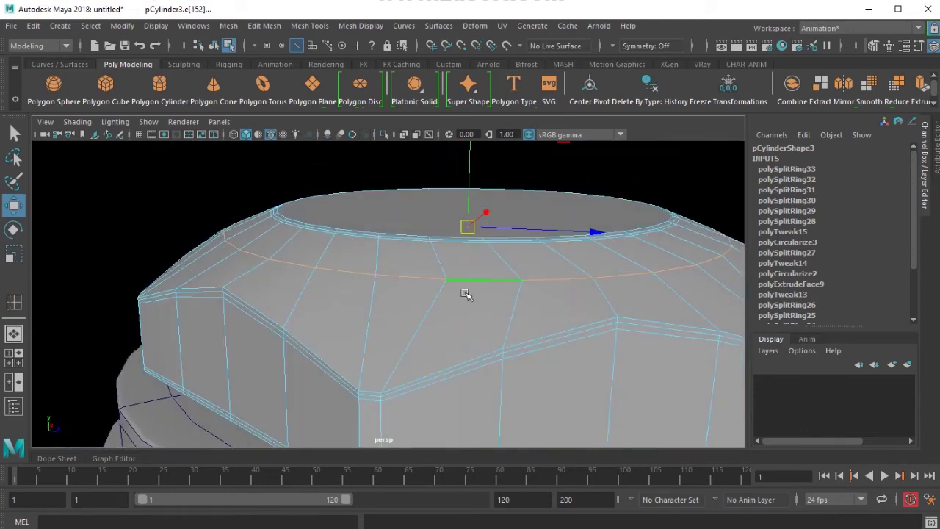
{"action": "key", "text": "r"}
{"action": "left_click_drag", "start_coordinate": [467, 226], "coordinate": [470, 227]}
{"action": "key", "text": "w"}
{"action": "left_click_drag", "start_coordinate": [468, 185], "coordinate": [468, 176]}
{"action": "scroll", "coordinate": [449, 243], "scroll_direction": "down", "scroll_amount": 5}
{"action": "left_click_drag", "start_coordinate": [449, 244], "coordinate": [427, 334], "text": "alt"}
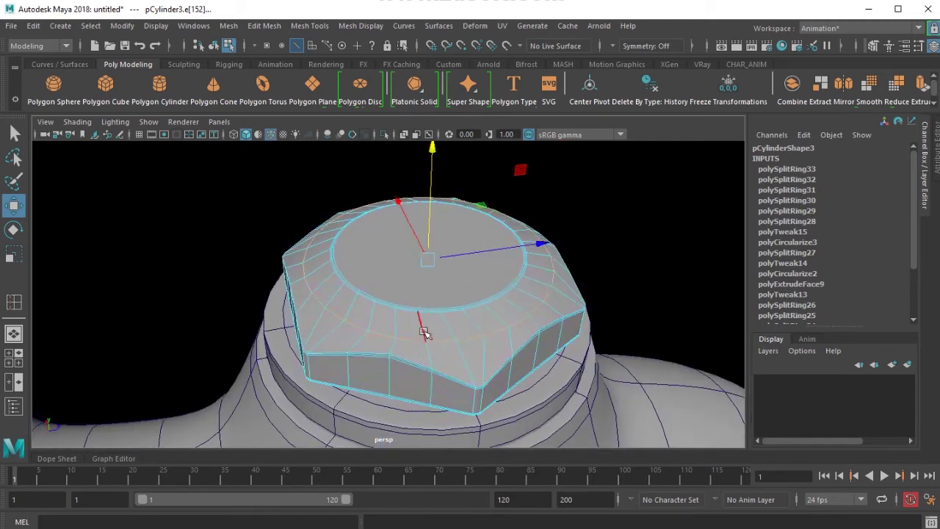
Preview the nut smoothed in object mode and hide the wireframe overlay on shaded objects.
{"action": "right_click_drag", "start_coordinate": [426, 334], "coordinate": [467, 332]}
{"action": "key", "text": "3"}
{"action": "left_click", "coordinate": [630, 254]}
{"action": "scroll", "coordinate": [578, 296], "scroll_direction": "down", "scroll_amount": 3}
{"action": "left_click_drag", "start_coordinate": [577, 296], "coordinate": [515, 285], "text": "alt"}
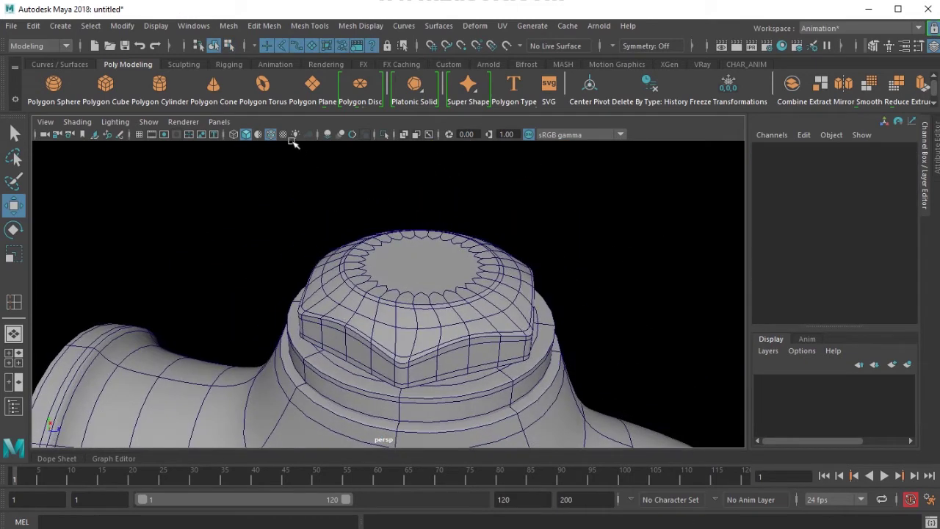
{"action": "left_click", "coordinate": [271, 135]}
{"action": "left_click_drag", "start_coordinate": [415, 233], "coordinate": [451, 263], "text": "alt"}
Turn off the nut's smooth preview and extrude its circular top face upward to the top of the reference collar.
{"action": "left_click", "coordinate": [452, 262]}
{"action": "key", "text": "1"}
{"action": "right_click_drag", "start_coordinate": [404, 256], "coordinate": [390, 278]}
{"action": "left_click", "coordinate": [384, 268]}
{"action": "key", "text": "space"}
{"action": "left_click_drag", "start_coordinate": [358, 304], "coordinate": [386, 308]}
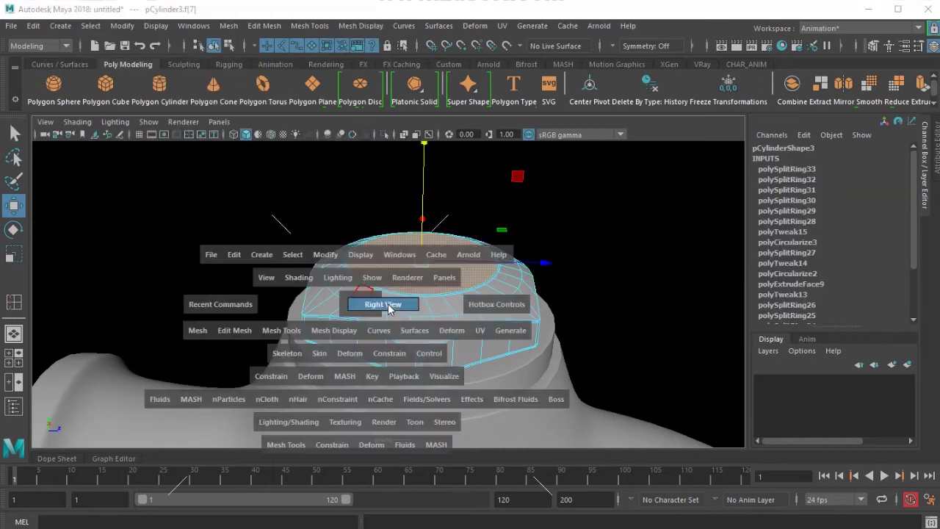
{"action": "middle_click_drag", "start_coordinate": [386, 309], "coordinate": [373, 345], "text": "alt"}
{"action": "scroll", "coordinate": [374, 345], "scroll_direction": "up", "scroll_amount": 2}
{"action": "key", "text": "4"}
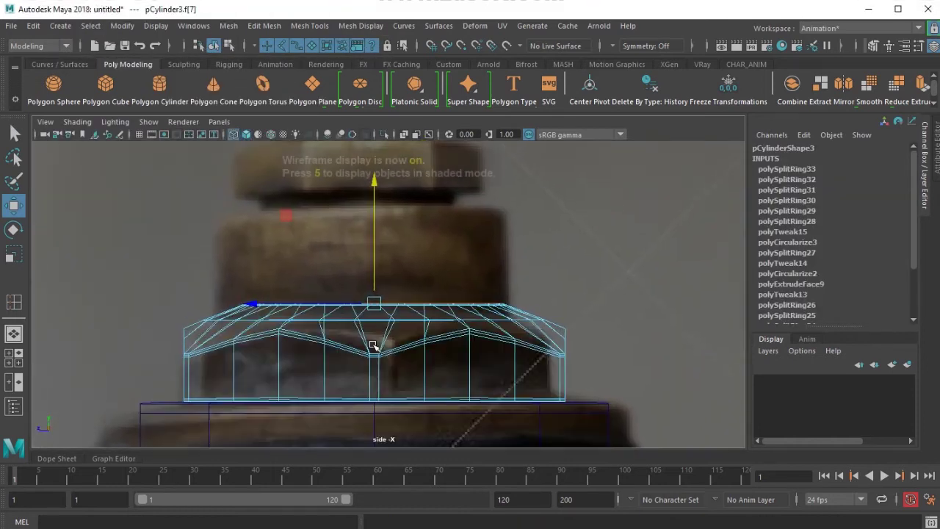
{"action": "key", "text": "5"}
{"action": "key", "text": "ctrl+e"}
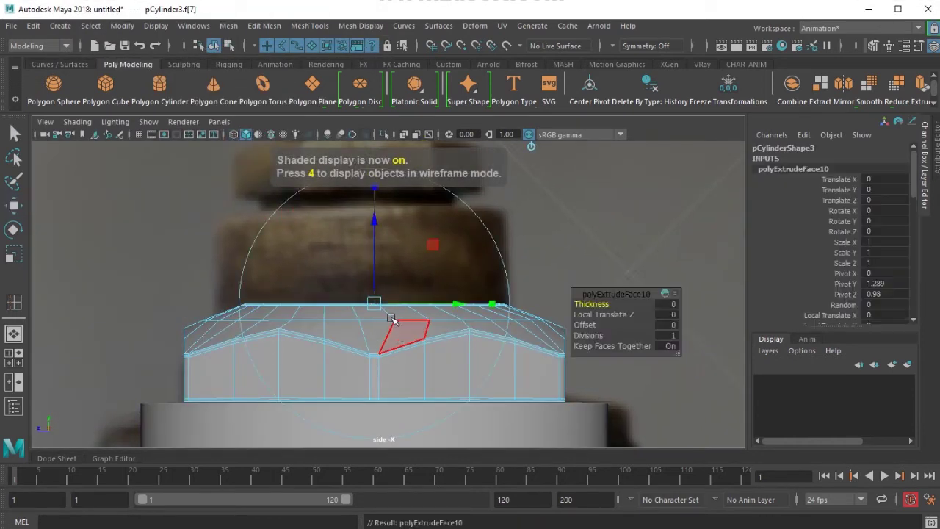
{"action": "left_click_drag", "start_coordinate": [372, 246], "coordinate": [391, 140]}
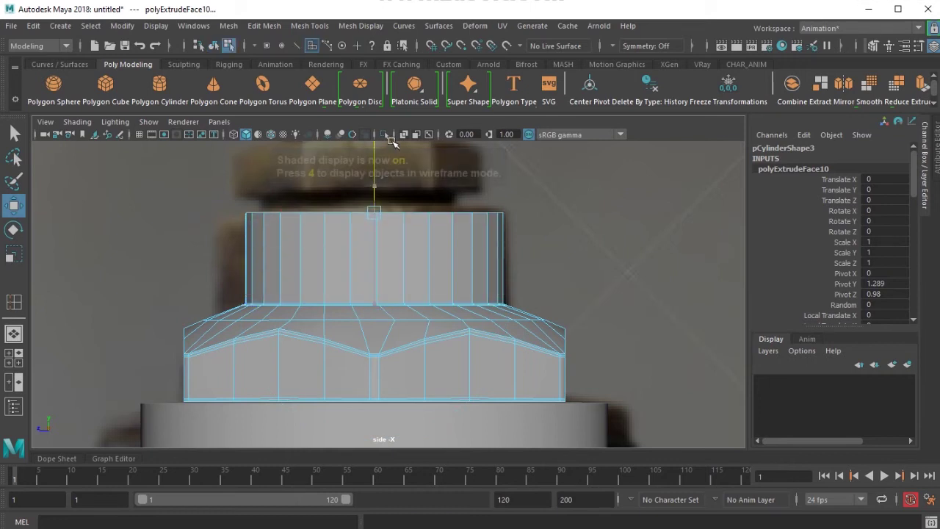
Insert a supporting edge loop around the extruded collar just below its top rim.
{"action": "key", "text": "space"}
{"action": "left_click_drag", "start_coordinate": [371, 228], "coordinate": [378, 205]}
{"action": "middle_click_drag", "start_coordinate": [390, 274], "coordinate": [362, 312], "text": "alt"}
{"action": "right_click_drag", "start_coordinate": [363, 312], "coordinate": [419, 379], "text": "alt"}
{"action": "middle_click_drag", "start_coordinate": [420, 379], "coordinate": [436, 329], "text": "alt"}
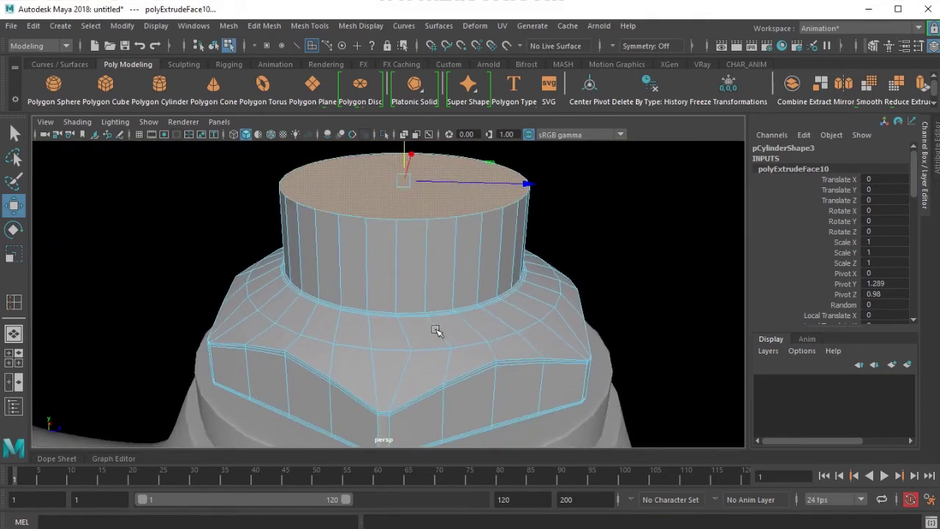
{"action": "right_click_drag", "start_coordinate": [365, 274], "coordinate": [303, 241]}
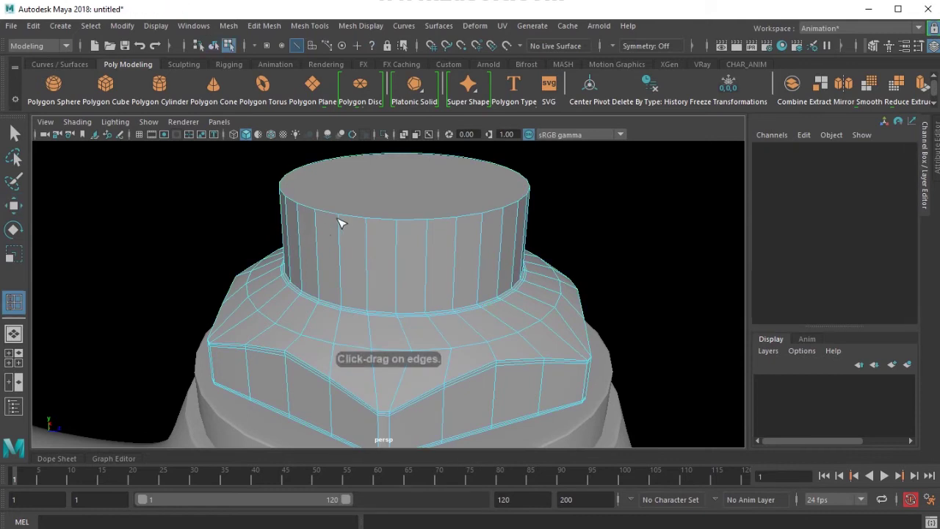
{"action": "left_click", "coordinate": [348, 221]}
{"action": "scroll", "coordinate": [363, 357], "scroll_direction": "up", "scroll_amount": 5}
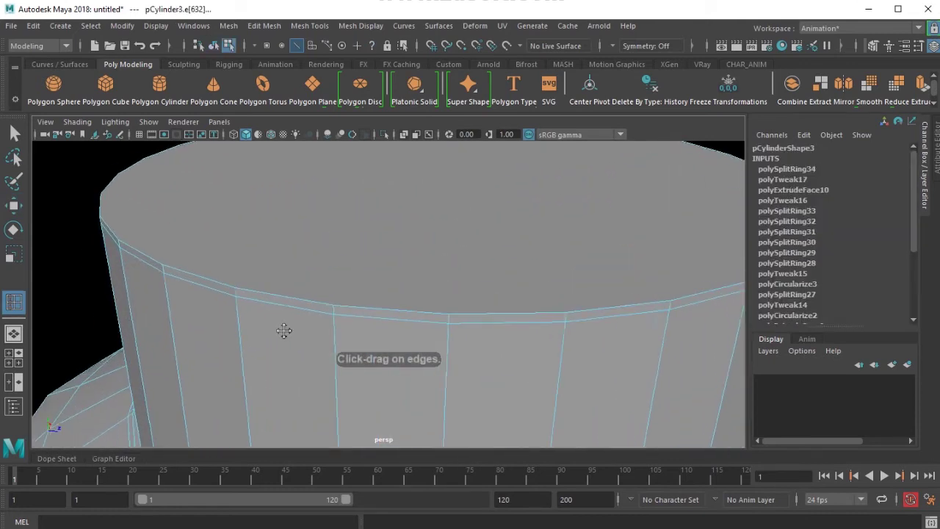
Insert two more supporting edge loops near the collar's top rim and merge the cap's vertices at its centre.
{"action": "left_click", "coordinate": [245, 296]}
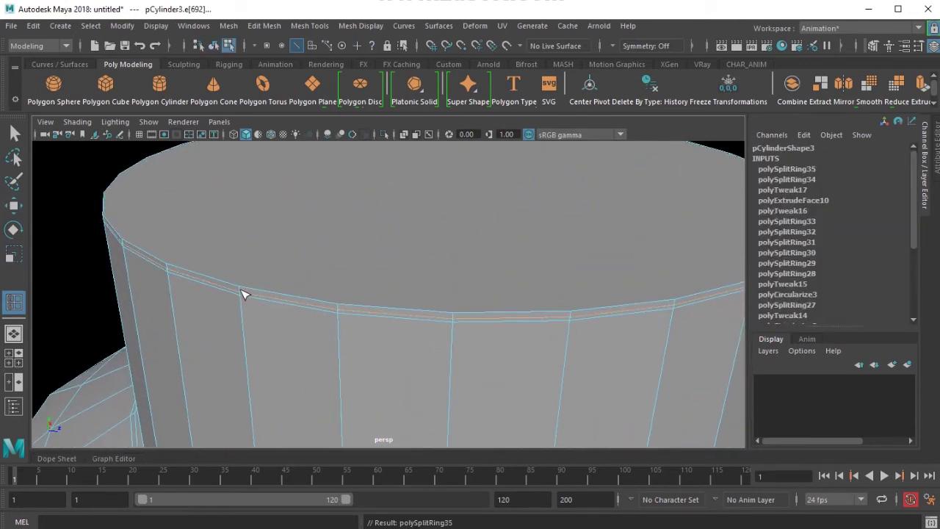
{"action": "left_click", "coordinate": [244, 296]}
{"action": "key", "text": "w"}
{"action": "right_click_drag", "start_coordinate": [318, 220], "coordinate": [325, 266]}
{"action": "left_click", "coordinate": [379, 283]}
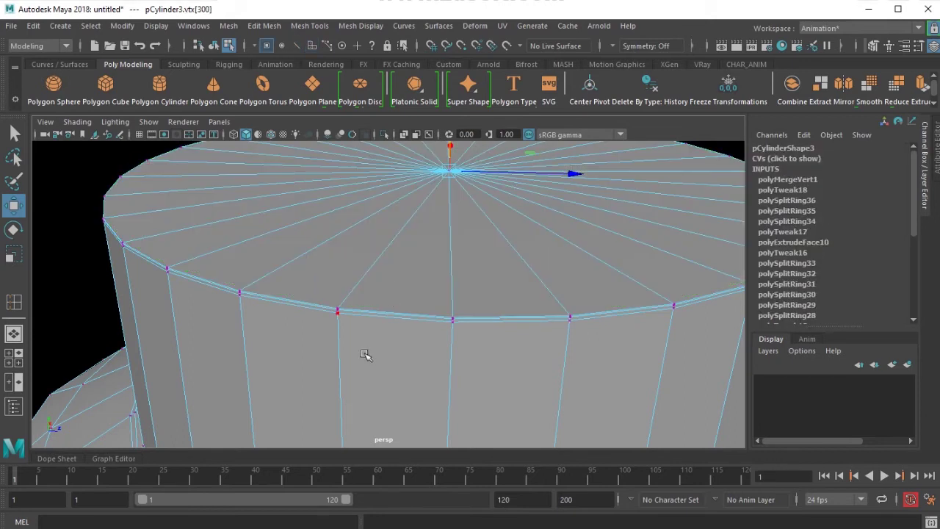
Turn on the nut's smooth preview and display it in wireframe over the side-view reference.
{"action": "scroll", "coordinate": [368, 353], "scroll_direction": "down", "scroll_amount": 3}
{"action": "key", "text": "F8"}
{"action": "key", "text": "space"}
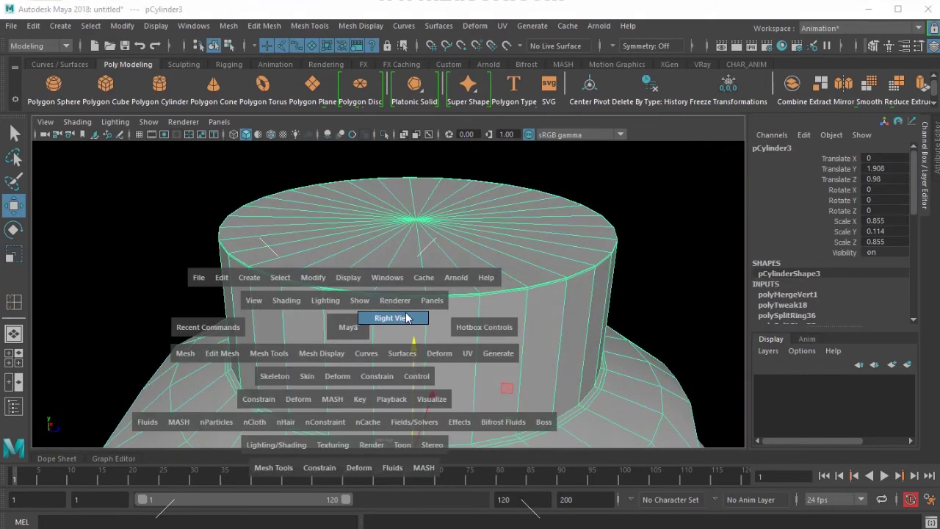
{"action": "left_click", "coordinate": [406, 317]}
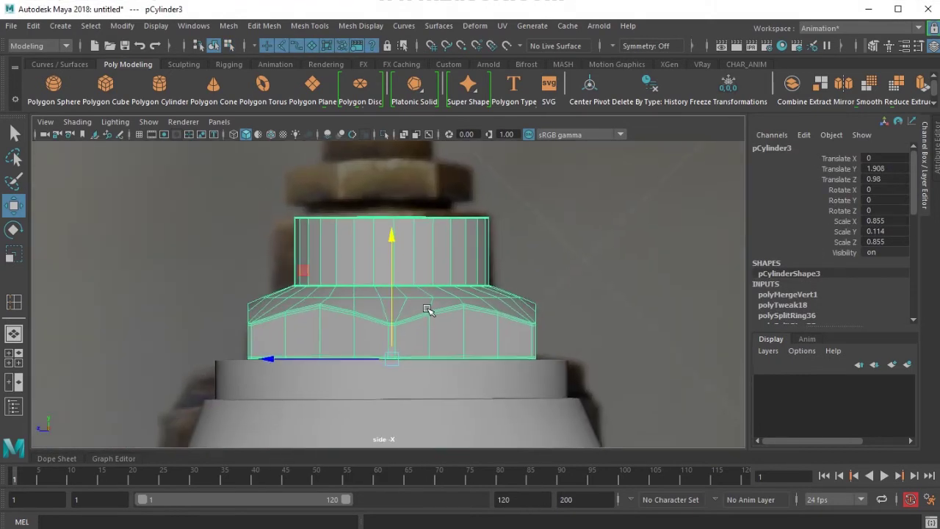
{"action": "key", "text": "4"}
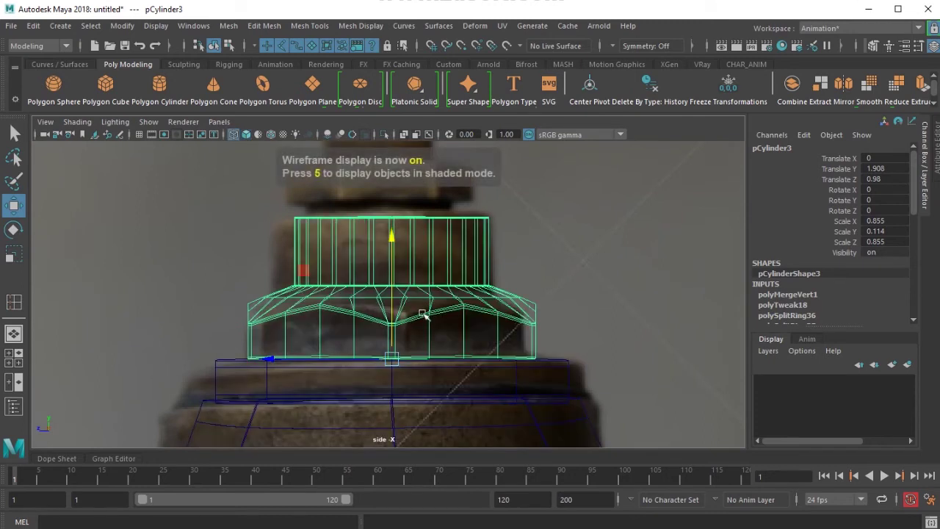
{"action": "key", "text": "5"}
{"action": "key", "text": "3"}
{"action": "key", "text": "F9"}
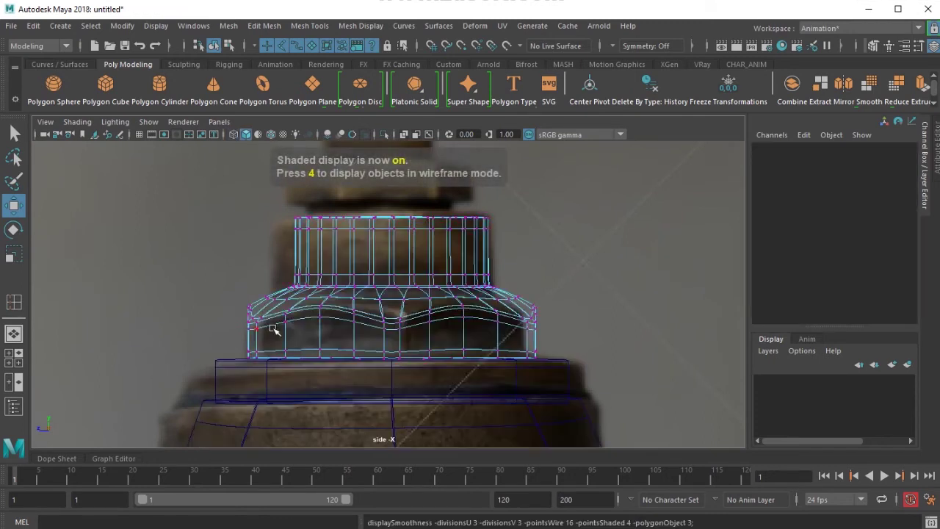
{"action": "key", "text": "4"}
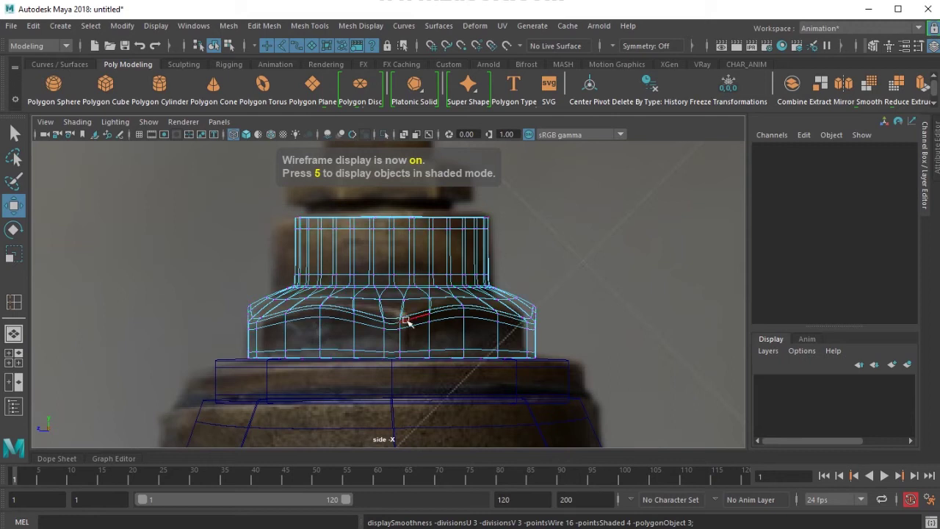
Lower the nut's paired arched edge loops slightly, and nudge the mid-slope loop down towards the reference outline.
{"action": "double_click", "coordinate": [407, 321]}
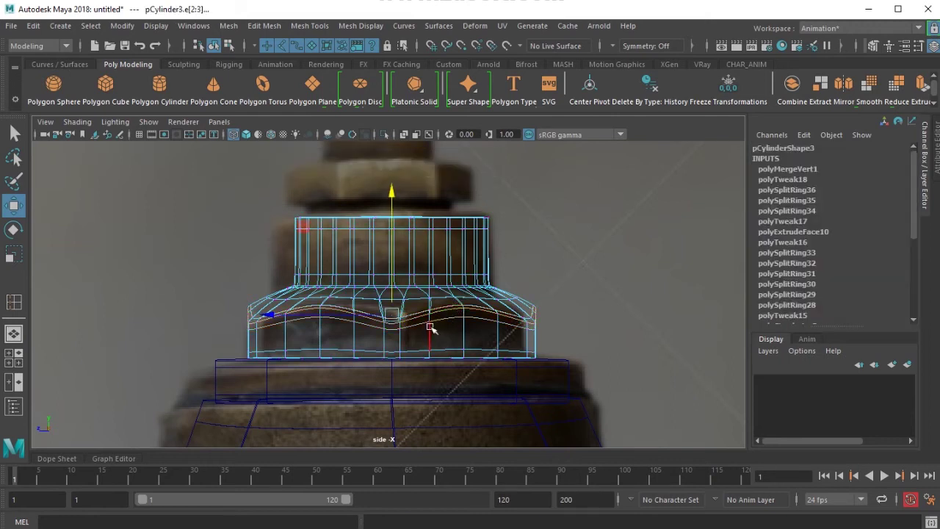
{"action": "left_click_drag", "start_coordinate": [390, 214], "coordinate": [393, 223]}
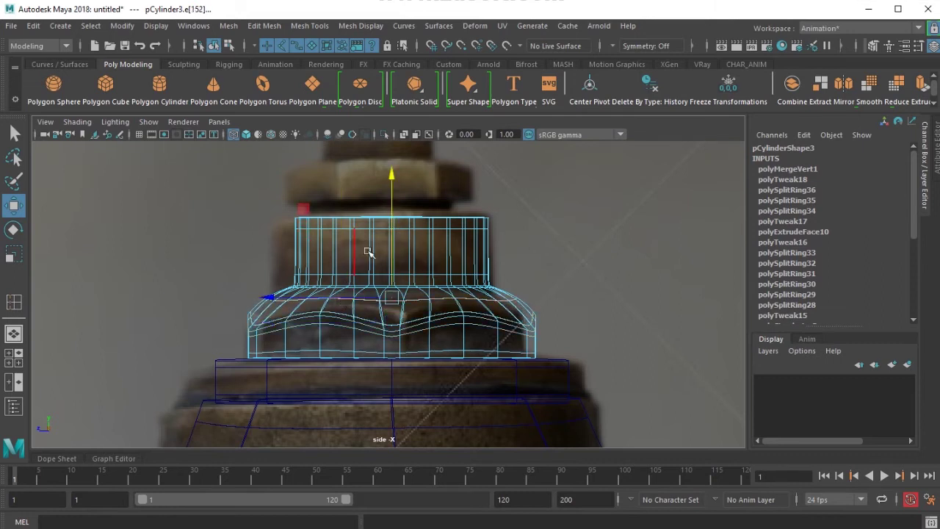
{"action": "key", "text": "ctrl+z"}
{"action": "key", "text": "ctrl+z"}
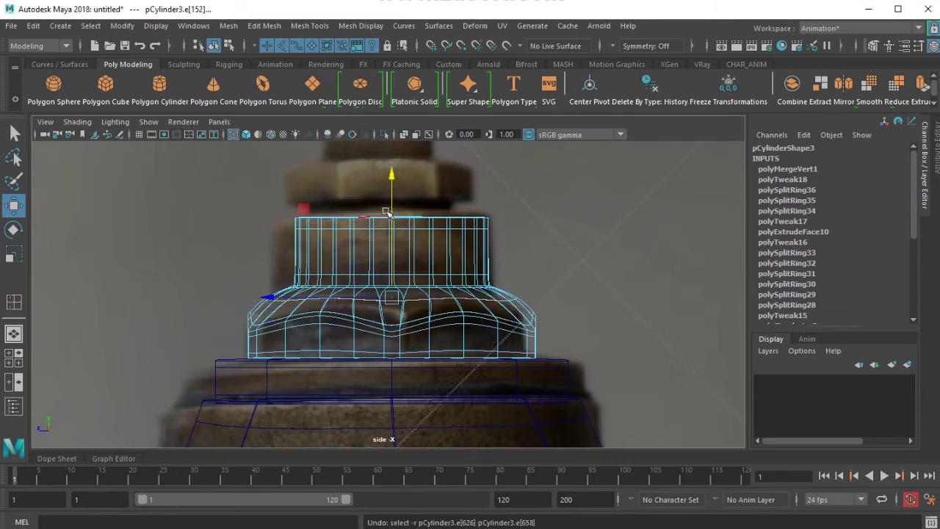
{"action": "key", "text": "ctrl+z"}
{"action": "key", "text": "ctrl+z"}
{"action": "left_click_drag", "start_coordinate": [391, 209], "coordinate": [389, 214]}
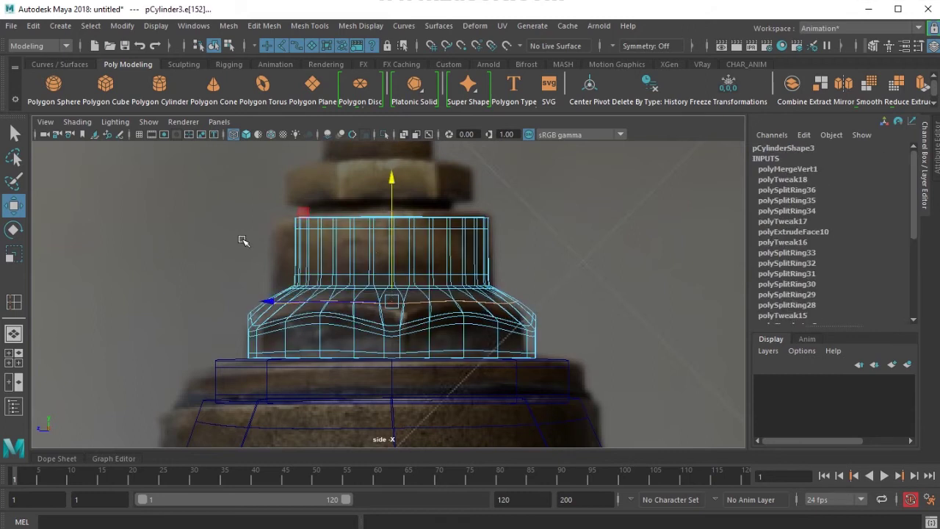
Scale the collar's vertices slightly outward to fit the reference width and lower its top rim vertices a little.
{"action": "mouse_move", "coordinate": [246, 196]}
{"action": "left_mouse_down"}
{"action": "mouse_move", "coordinate": [602, 303]}
{"action": "mouse_move", "coordinate": [599, 296]}
{"action": "left_mouse_up"}
{"action": "right_click_drag", "start_coordinate": [381, 262], "coordinate": [194, 240]}
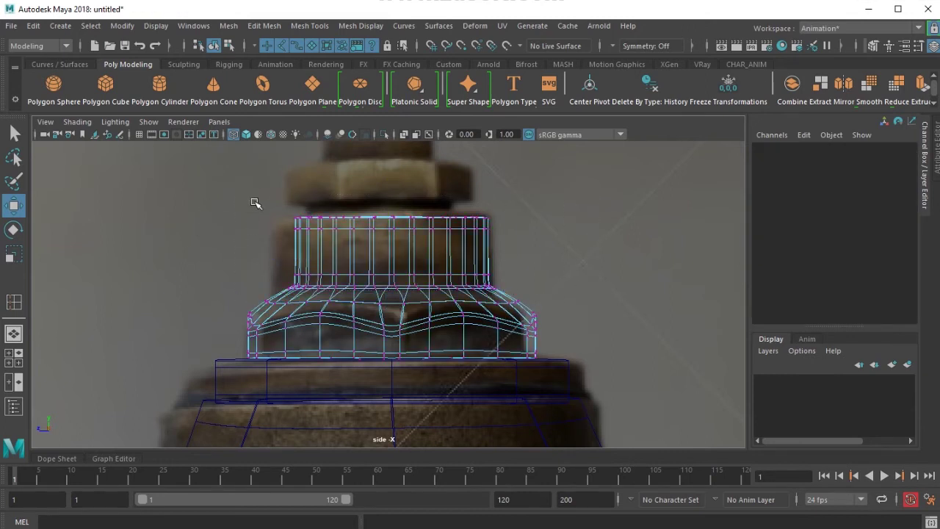
{"action": "left_click_drag", "start_coordinate": [561, 293], "coordinate": [561, 293]}
{"action": "key", "text": "r"}
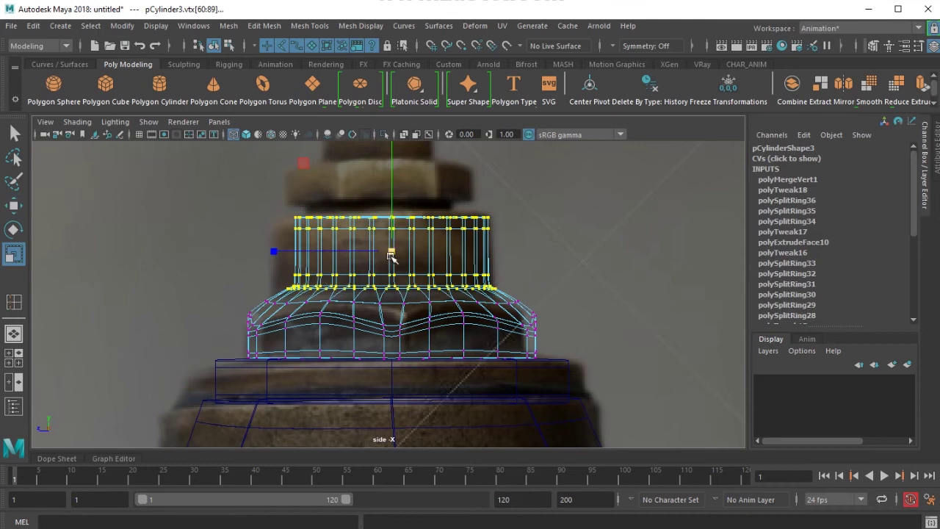
{"action": "left_click_drag", "start_coordinate": [392, 252], "coordinate": [395, 255]}
{"action": "key", "text": "w"}
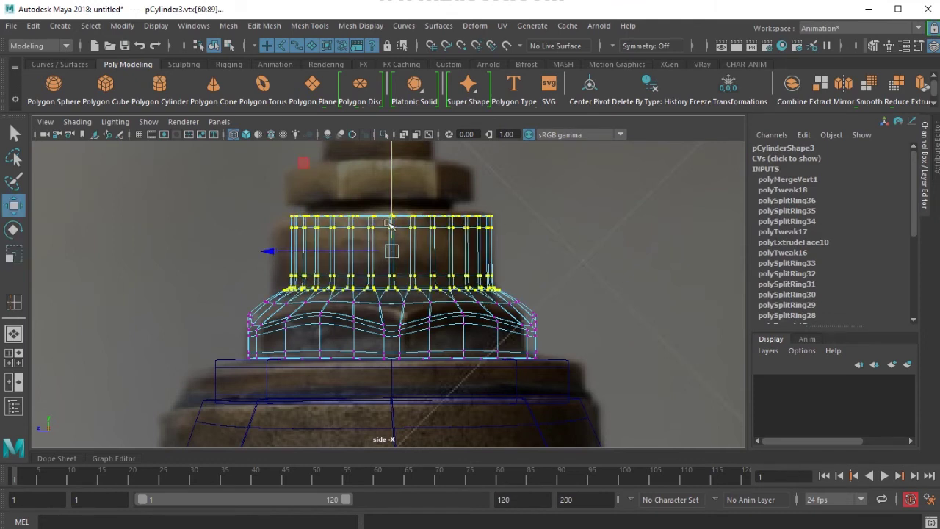
{"action": "left_click_drag", "start_coordinate": [263, 197], "coordinate": [489, 233]}
{"action": "left_click_drag", "start_coordinate": [391, 175], "coordinate": [391, 177]}
{"action": "middle_click_drag", "start_coordinate": [403, 303], "coordinate": [406, 297], "text": "alt"}
{"action": "left_click", "coordinate": [594, 253]}
{"action": "left_click", "coordinate": [593, 253]}
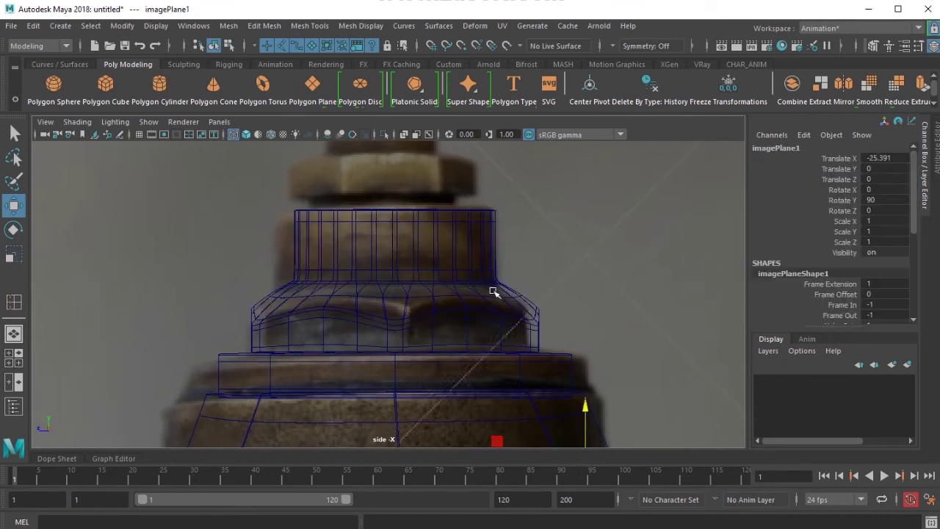
Examine the smoothed nut and collar in shaded display, in perspective and against the side-view reference.
{"action": "key", "text": "5"}
{"action": "key", "text": "space"}
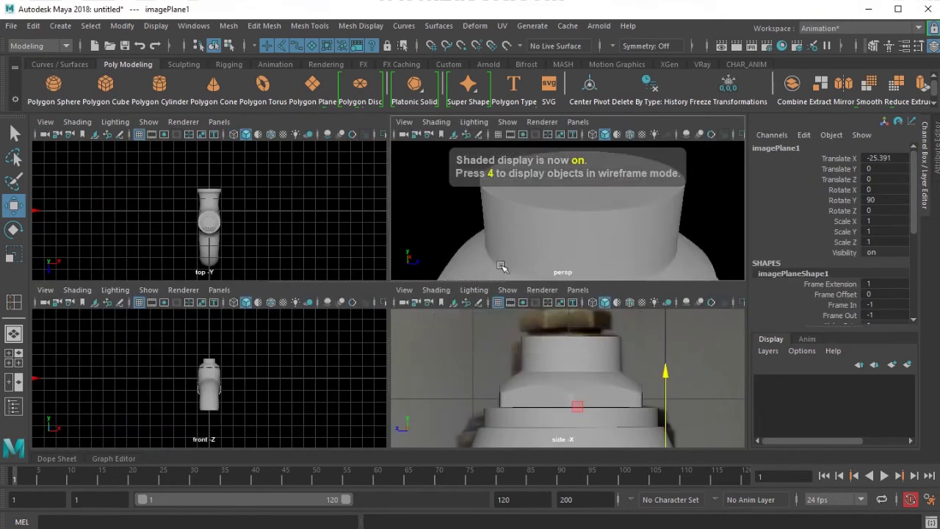
{"action": "key", "text": "space"}
{"action": "left_click_drag", "start_coordinate": [466, 312], "coordinate": [445, 298], "text": "alt"}
{"action": "key", "text": "space"}
{"action": "key", "text": "space"}
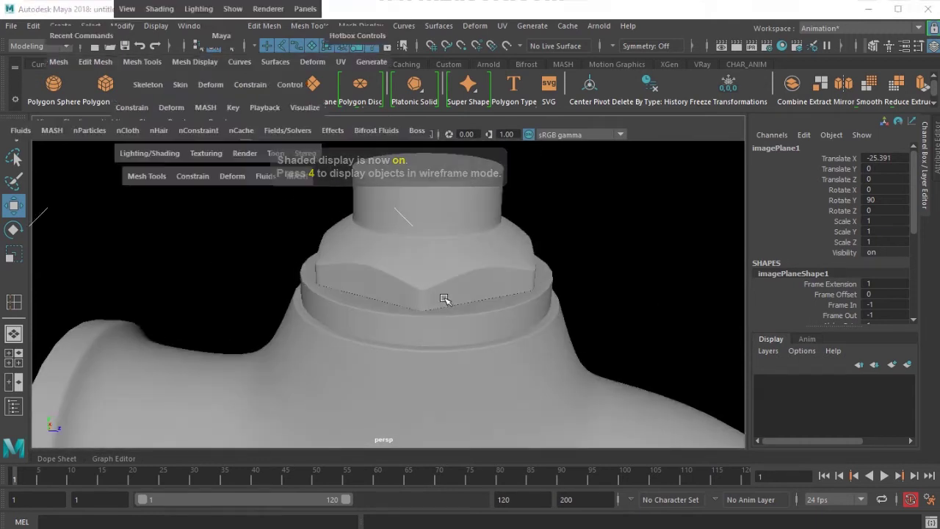
{"action": "scroll", "coordinate": [453, 301], "scroll_direction": "down", "scroll_amount": 4}
{"action": "middle_click_drag", "start_coordinate": [452, 301], "coordinate": [433, 324], "text": "alt"}
{"action": "scroll", "coordinate": [441, 323], "scroll_direction": "up", "scroll_amount": 3}
{"action": "scroll", "coordinate": [432, 323], "scroll_direction": "up", "scroll_amount": 1}
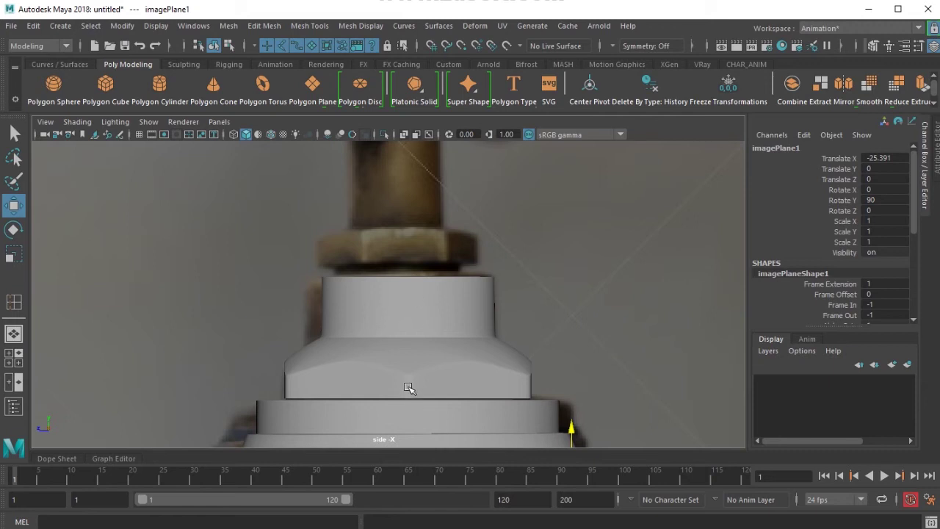
{"action": "scroll", "coordinate": [394, 270], "scroll_direction": "down", "scroll_amount": 4}
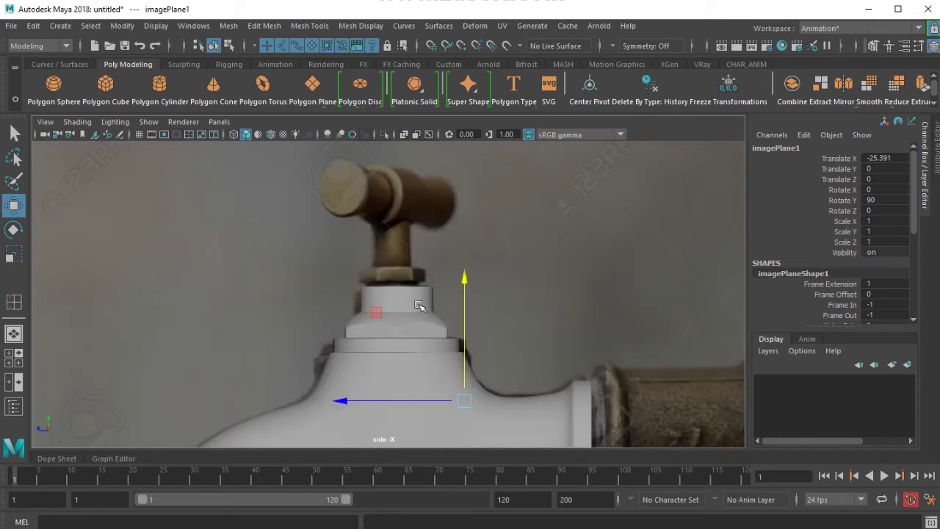
{"action": "scroll", "coordinate": [419, 304], "scroll_direction": "up", "scroll_amount": 3}
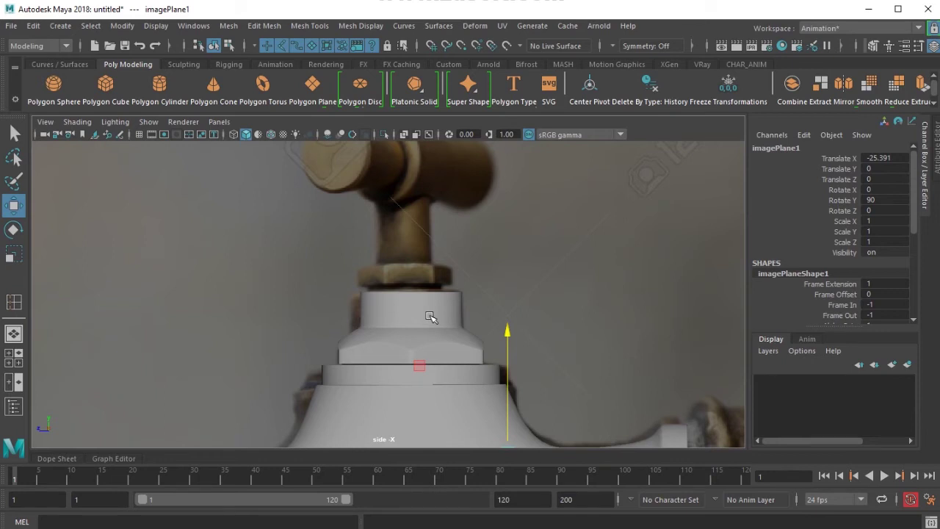
Create a polygon cylinder and move it out of the tap body to the space beside the nut.
{"action": "left_click", "coordinate": [156, 84]}
{"action": "key", "text": "space"}
{"action": "left_click_drag", "start_coordinate": [514, 301], "coordinate": [541, 298]}
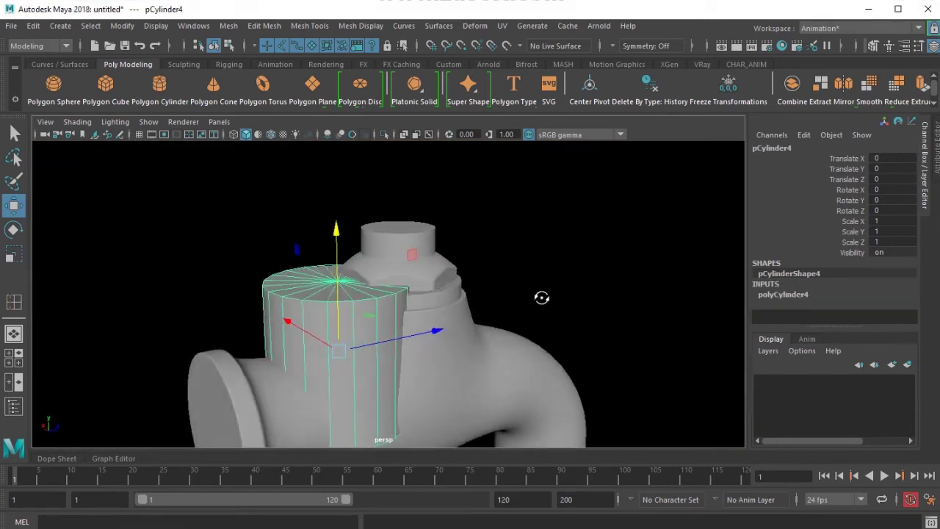
{"action": "left_click_drag", "start_coordinate": [336, 352], "coordinate": [594, 269]}
Duplicate the arched nut with its collar and raise the copy directly above the original collar.
{"action": "left_click", "coordinate": [407, 253]}
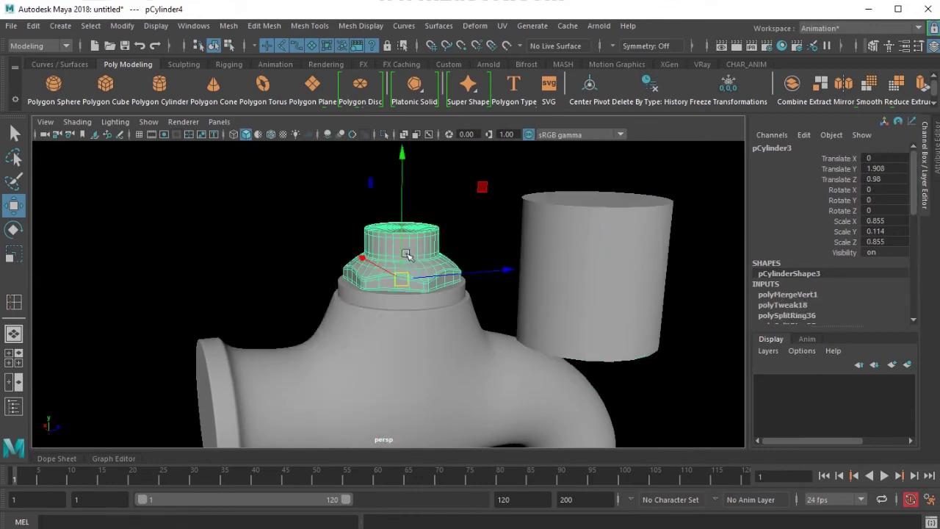
{"action": "key", "text": "space"}
{"action": "left_click_drag", "start_coordinate": [387, 272], "coordinate": [428, 217]}
{"action": "key", "text": "ctrl+d"}
Flip the copied nut 180 degrees about X, scale it to 0.571 in X and Z, and position it over the reference's small upper nut.
{"action": "key", "text": "e"}
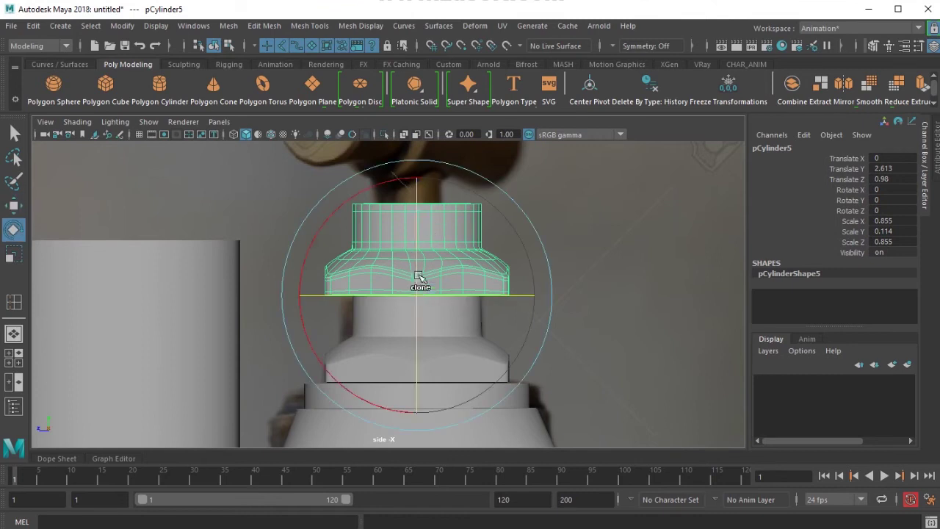
{"action": "left_click_drag", "start_coordinate": [361, 203], "coordinate": [310, 346]}
{"action": "key", "text": "w"}
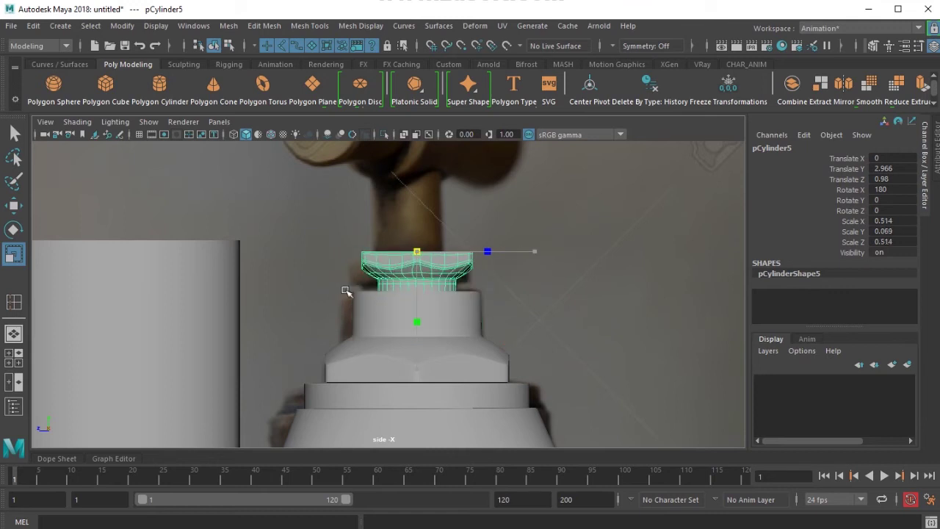
{"action": "key", "text": "w"}
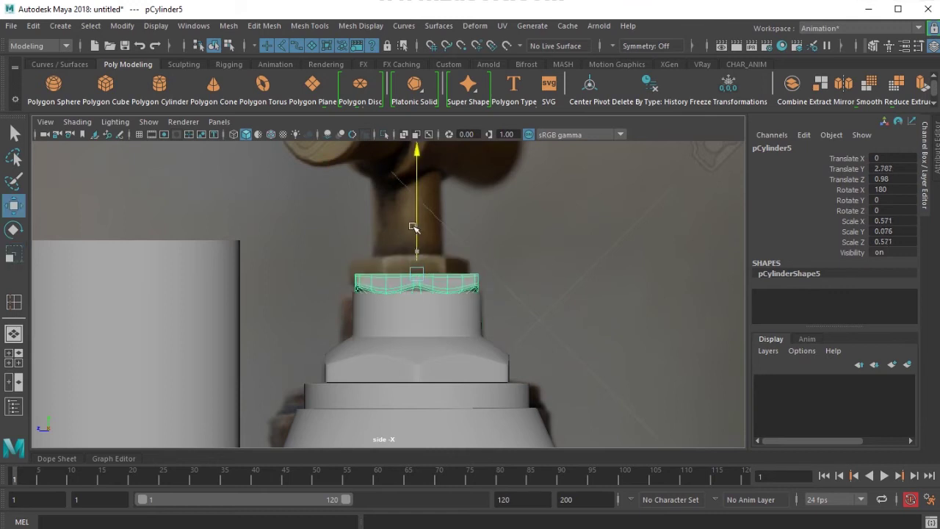
{"action": "scroll", "coordinate": [420, 248], "scroll_direction": "up", "scroll_amount": 4}
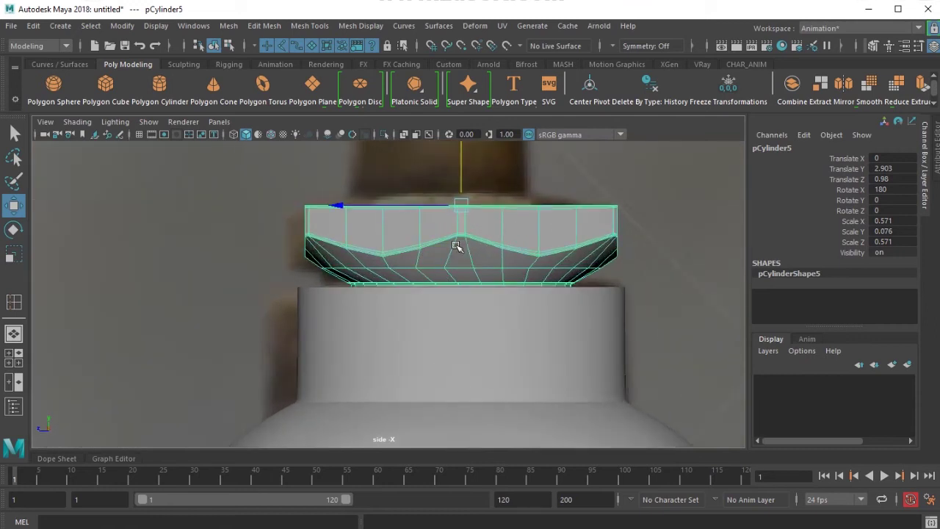
Delete the extra supporting edge loops along the copied nut's arched edge.
{"action": "key", "text": "F10"}
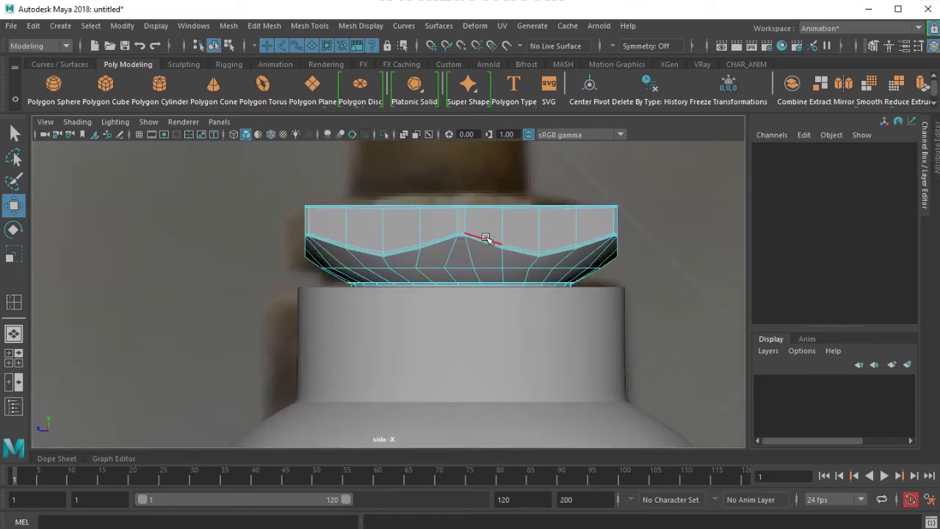
{"action": "double_click", "coordinate": [486, 237]}
{"action": "middle_click_drag", "start_coordinate": [470, 261], "coordinate": [412, 280], "text": "alt"}
{"action": "scroll", "coordinate": [411, 279], "scroll_direction": "up", "scroll_amount": 5}
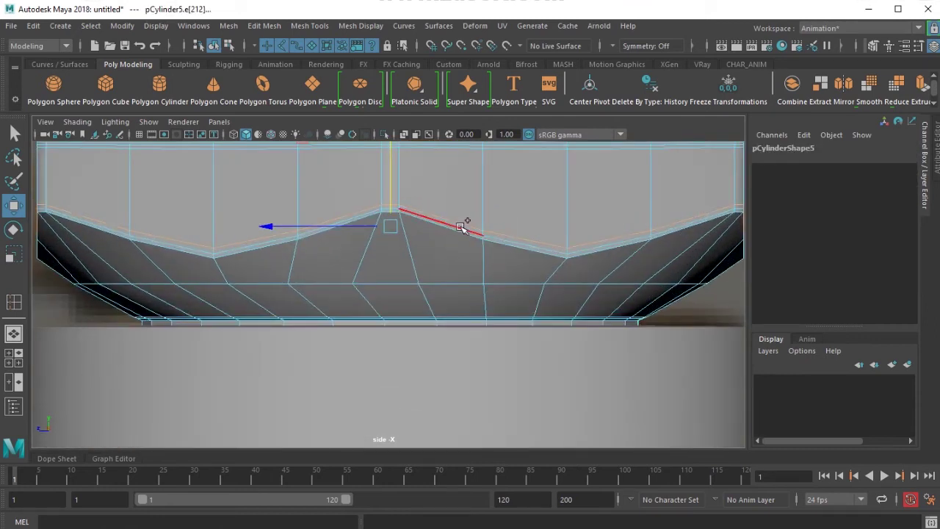
{"action": "right_click_drag", "start_coordinate": [438, 246], "coordinate": [411, 254], "text": "shift"}
Select the remaining arched edge loop of the copied nut and flatten it vertically into a level ring.
{"action": "double_click", "coordinate": [424, 221]}
{"action": "scroll", "coordinate": [389, 243], "scroll_direction": "down", "scroll_amount": 5}
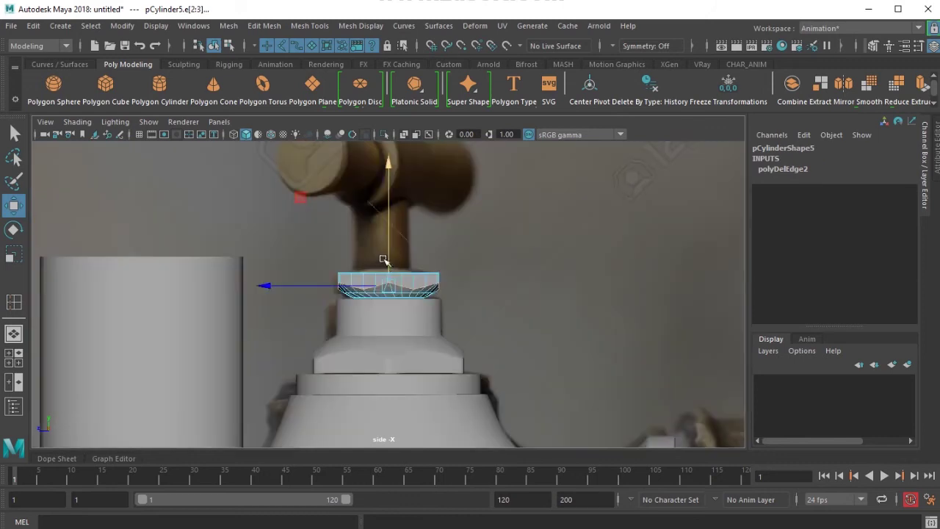
{"action": "key", "text": "r"}
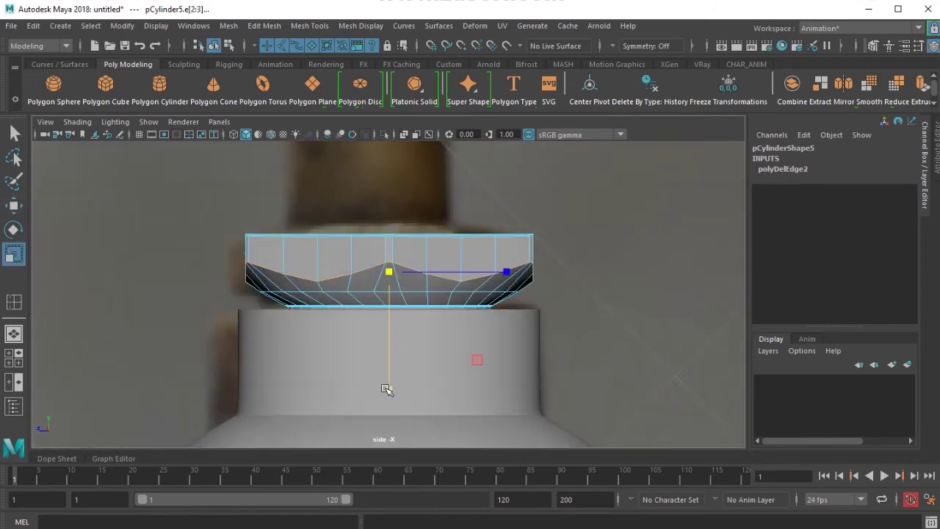
{"action": "left_click_drag", "start_coordinate": [387, 390], "coordinate": [408, 292]}
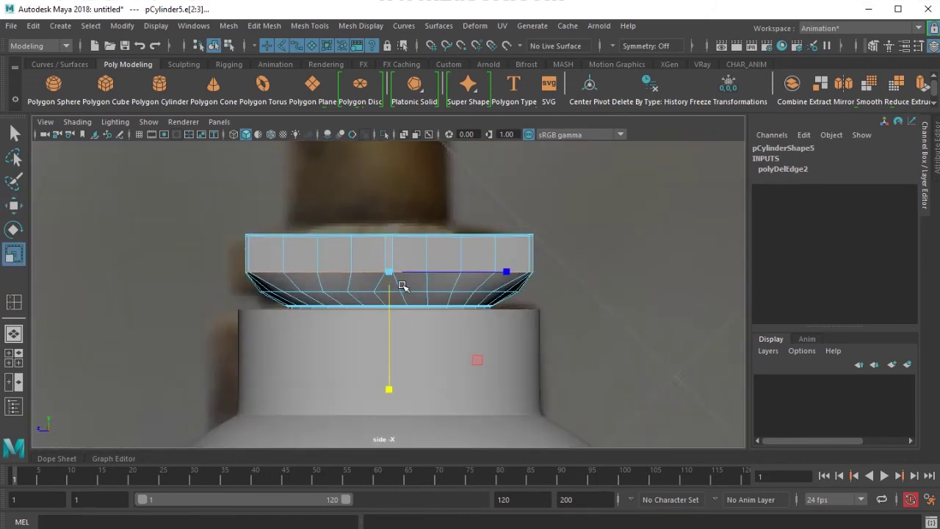
Lower the copied nut's flattened edge loop to the reference nut's lower edge and nudge the mid-slope loop down in wireframe.
{"action": "key", "text": "4"}
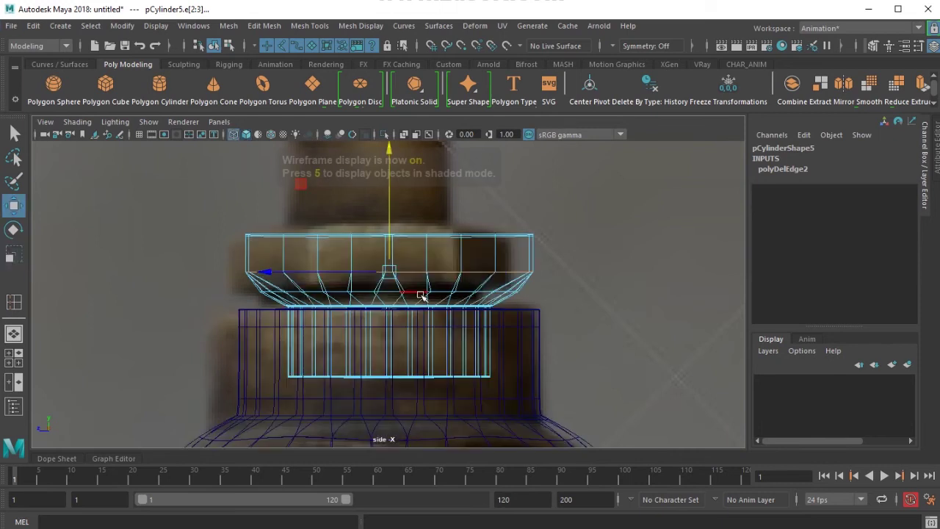
{"action": "scroll", "coordinate": [408, 247], "scroll_direction": "up", "scroll_amount": 2}
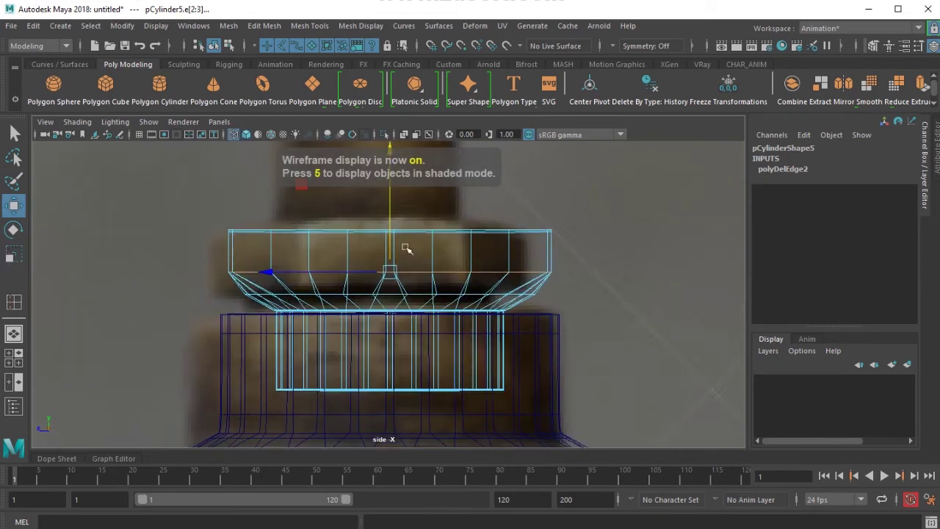
{"action": "double_click", "coordinate": [358, 296]}
{"action": "left_click_drag", "start_coordinate": [389, 227], "coordinate": [390, 229]}
Insert supporting edge loops on both sides of the copied nut's lower edge and return to object mode.
{"action": "key", "text": "5"}
{"action": "right_click_drag", "start_coordinate": [386, 253], "coordinate": [405, 241]}
{"action": "right_click_drag", "start_coordinate": [310, 243], "coordinate": [231, 258], "text": "shift"}
{"action": "left_click_drag", "start_coordinate": [269, 273], "coordinate": [273, 279]}
{"action": "left_click_drag", "start_coordinate": [277, 289], "coordinate": [277, 285]}
{"action": "key", "text": "w"}
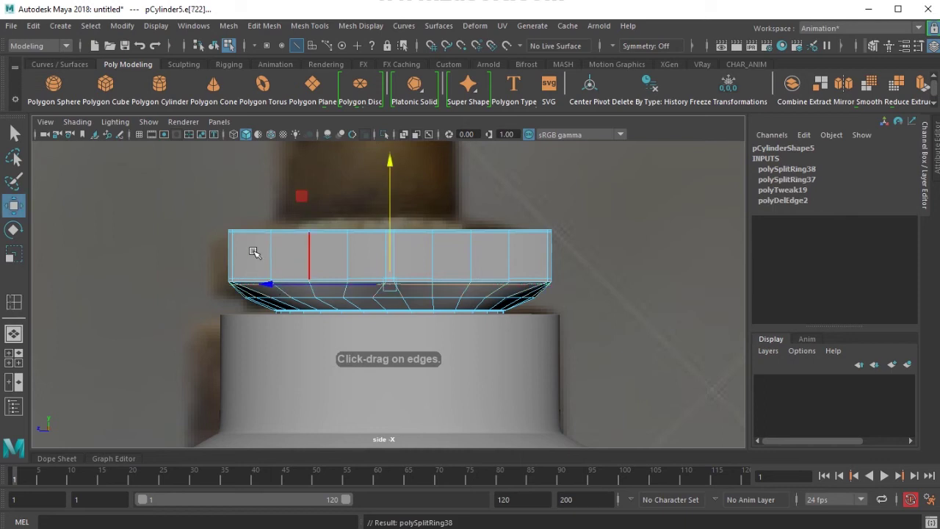
{"action": "right_click_drag", "start_coordinate": [256, 251], "coordinate": [271, 244]}
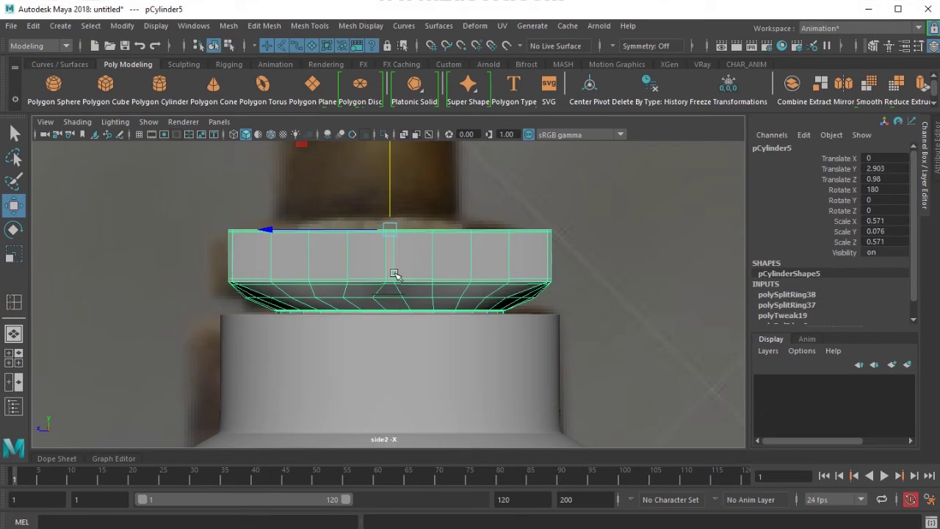
Delete the spare cylinder standing beside the tap body in the perspective view and deselect the copied nut.
{"action": "key", "text": "4"}
{"action": "key", "text": "5"}
{"action": "key", "text": "space"}
{"action": "key", "text": "space"}
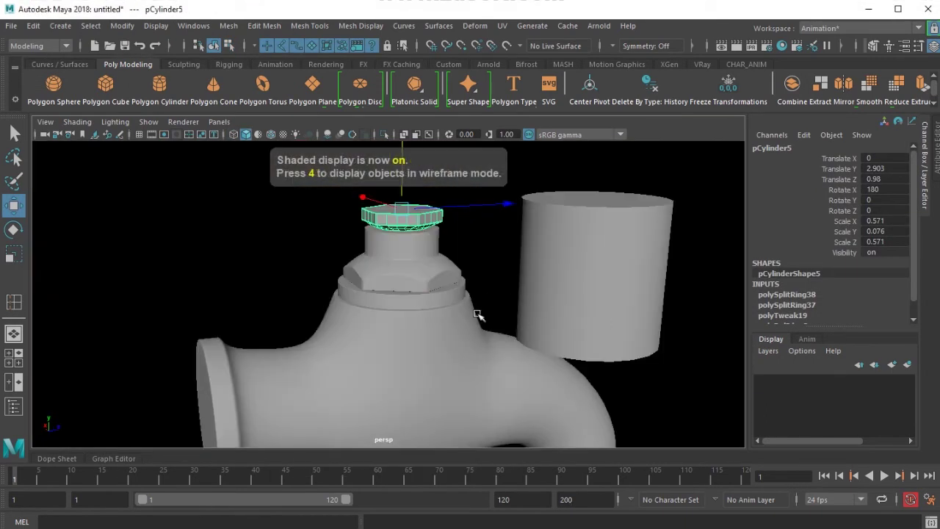
{"action": "left_click", "coordinate": [479, 315]}
{"action": "left_click", "coordinate": [634, 262]}
{"action": "key", "text": "Delete"}
{"action": "left_click", "coordinate": [410, 218]}
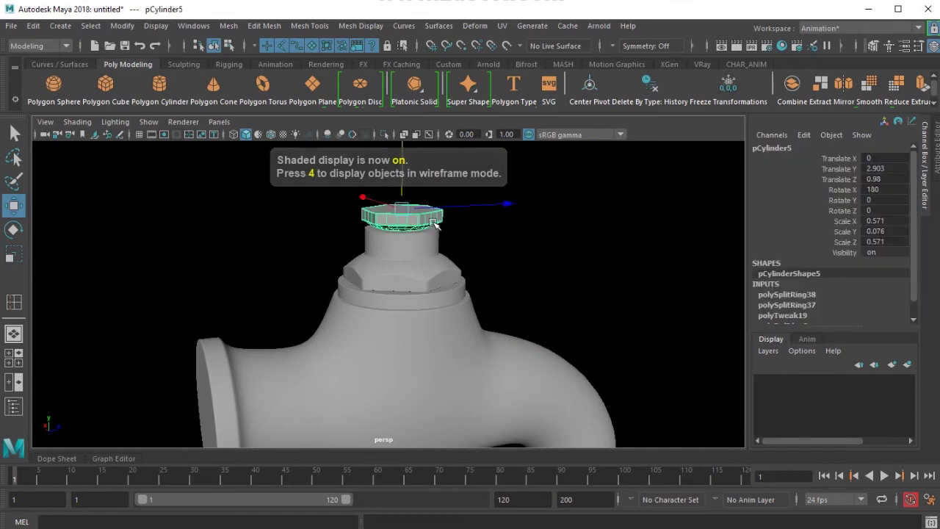
{"action": "left_click", "coordinate": [545, 263]}
{"action": "mouse_move", "coordinate": [545, 263]}
{"action": "left_mouse_down", "text": "alt"}
{"action": "mouse_move", "coordinate": [409, 260]}
{"action": "mouse_move", "coordinate": [539, 277]}
{"action": "mouse_move", "coordinate": [431, 265]}
{"action": "mouse_move", "coordinate": [462, 269]}
{"action": "left_mouse_up", "text": "alt"}
Delete the mid-slope edge loop on the copied nut's lower bevel in the side view.
{"action": "key", "text": "space"}
{"action": "key", "text": "4"}
{"action": "key", "text": "5"}
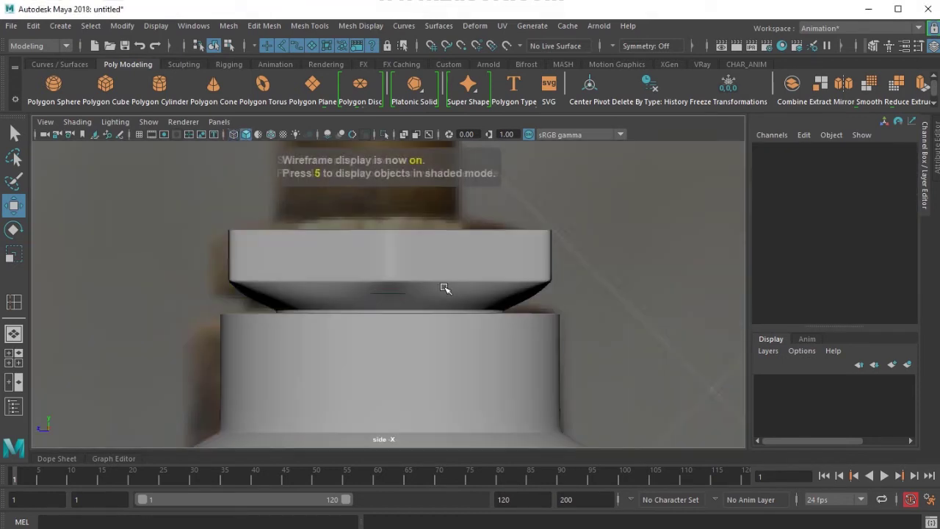
{"action": "left_click", "coordinate": [431, 295]}
{"action": "key", "text": "1"}
{"action": "key", "text": "F10"}
{"action": "double_click", "coordinate": [420, 298]}
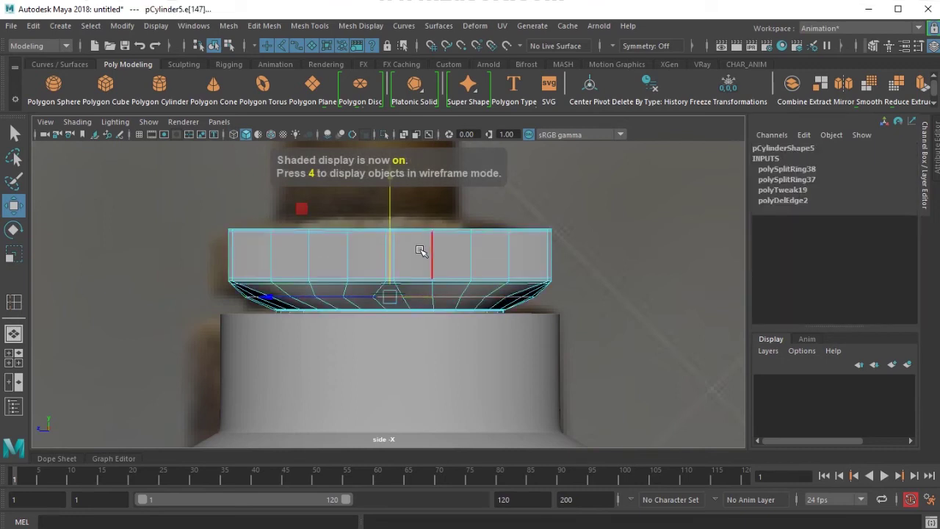
{"action": "key", "text": "F9"}
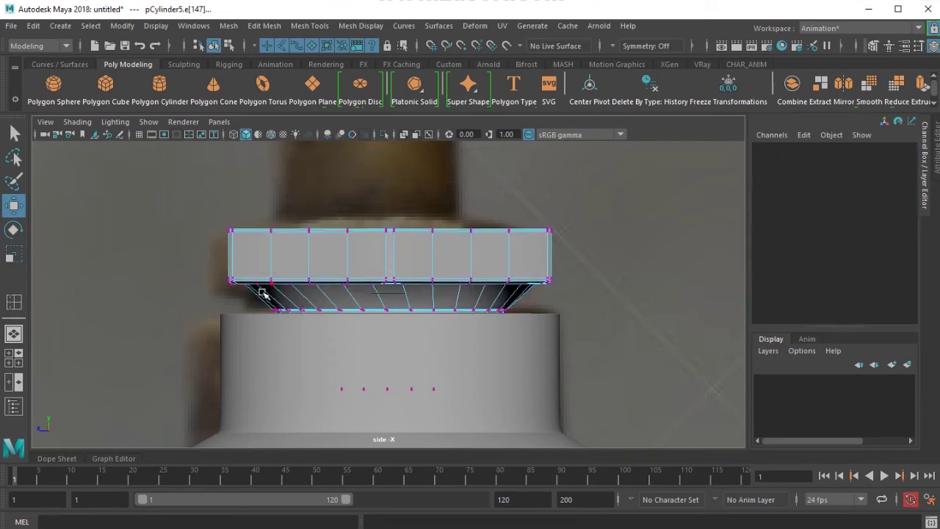
Raise the vertices of the copied nut's lower narrow ring up to the underside of its hexagonal part.
{"action": "left_click_drag", "start_coordinate": [221, 288], "coordinate": [558, 326]}
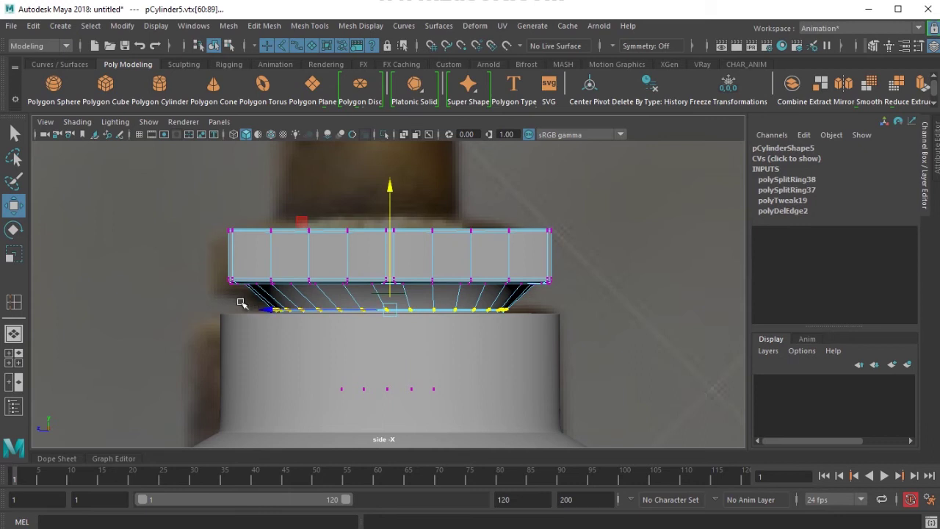
{"action": "key", "text": "4"}
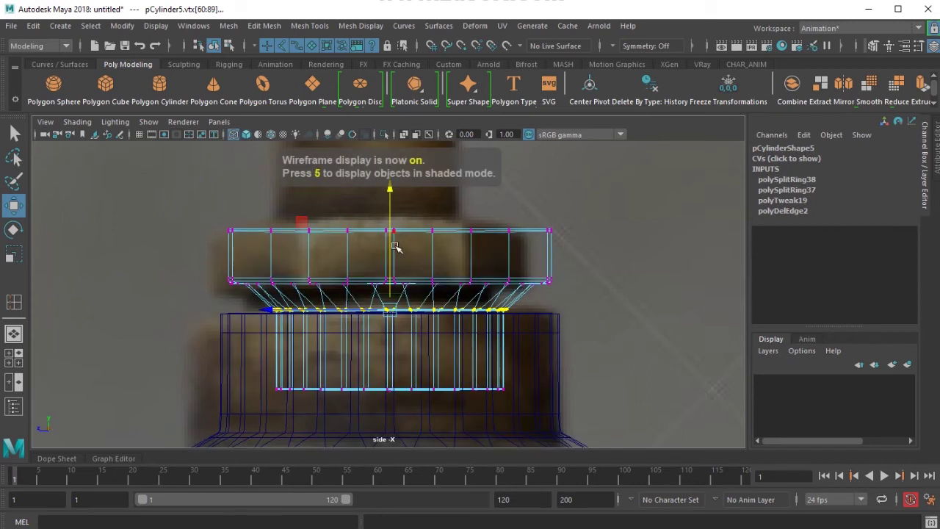
{"action": "key", "text": "6"}
{"action": "left_click_drag", "start_coordinate": [392, 237], "coordinate": [394, 216]}
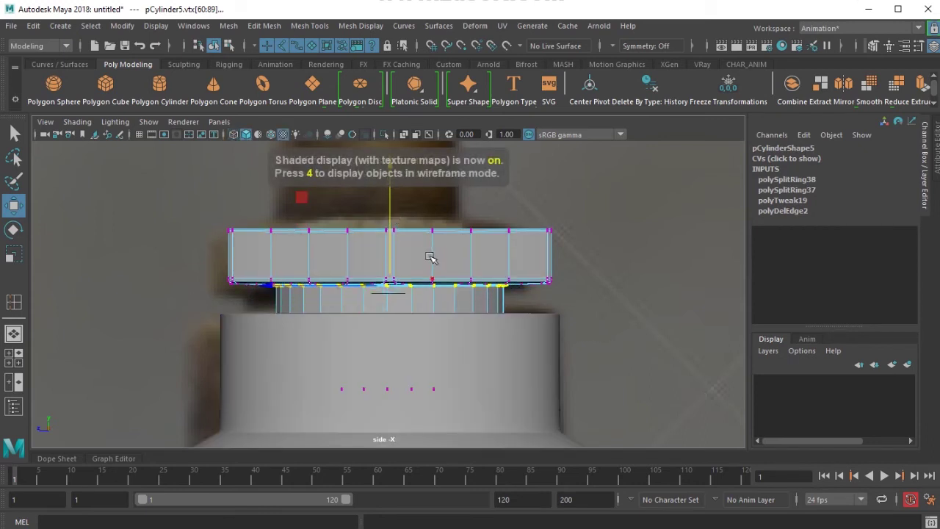
Lower the nut's underside vertices and raise its top vertices to match the reference nut's height.
{"action": "key", "text": "F8"}
{"action": "key", "text": "F8"}
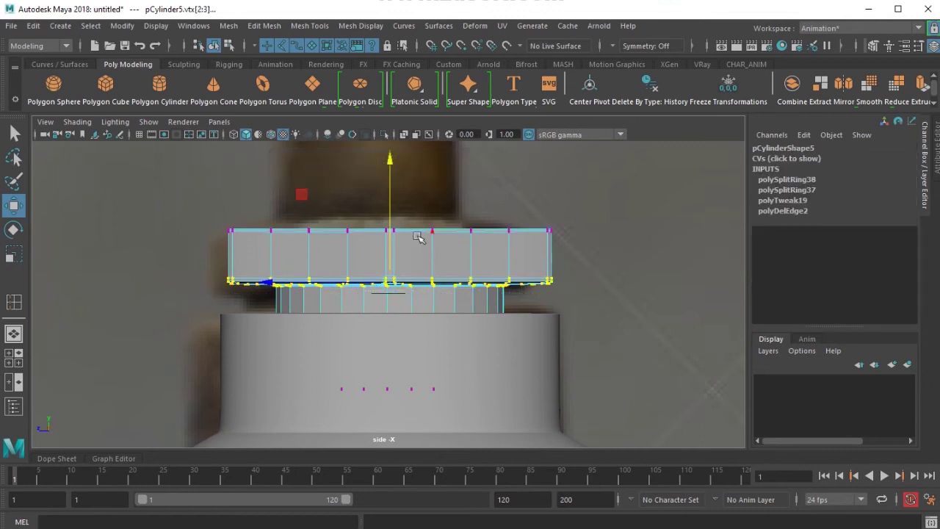
{"action": "left_click_drag", "start_coordinate": [387, 205], "coordinate": [387, 210]}
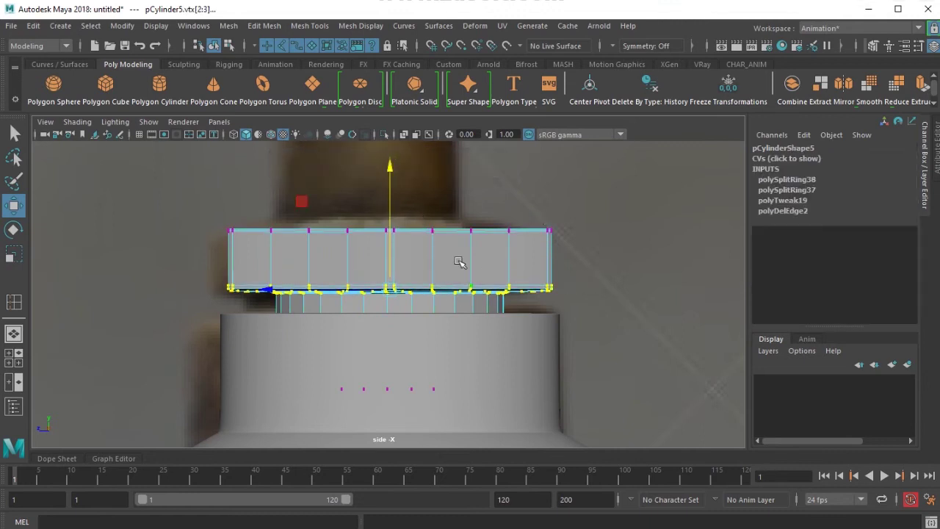
{"action": "left_click_drag", "start_coordinate": [593, 244], "coordinate": [593, 244]}
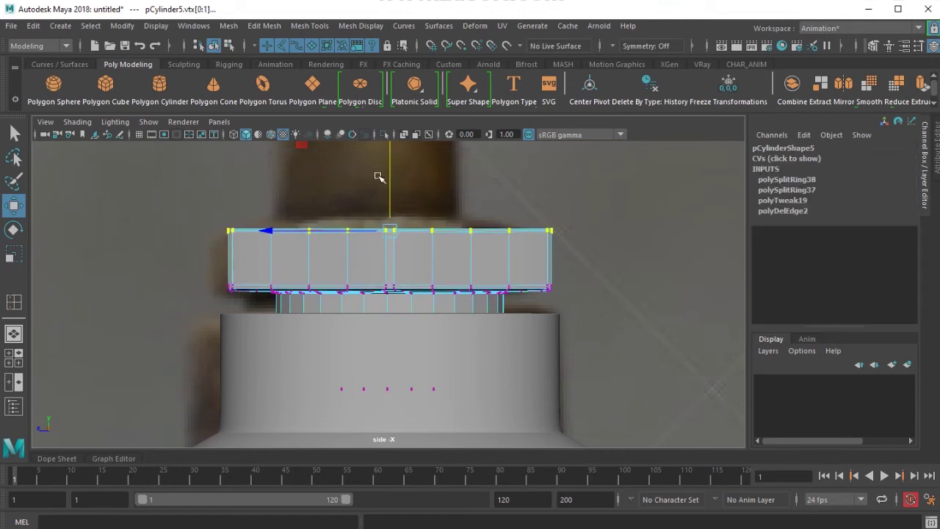
{"action": "left_click_drag", "start_coordinate": [389, 182], "coordinate": [389, 175]}
Extrude the nut's hexagonal top face and scale it inward into a smaller inset face.
{"action": "key", "text": "space"}
{"action": "left_click_drag", "start_coordinate": [387, 243], "coordinate": [398, 218]}
{"action": "left_click_drag", "start_coordinate": [436, 261], "coordinate": [411, 298], "text": "alt"}
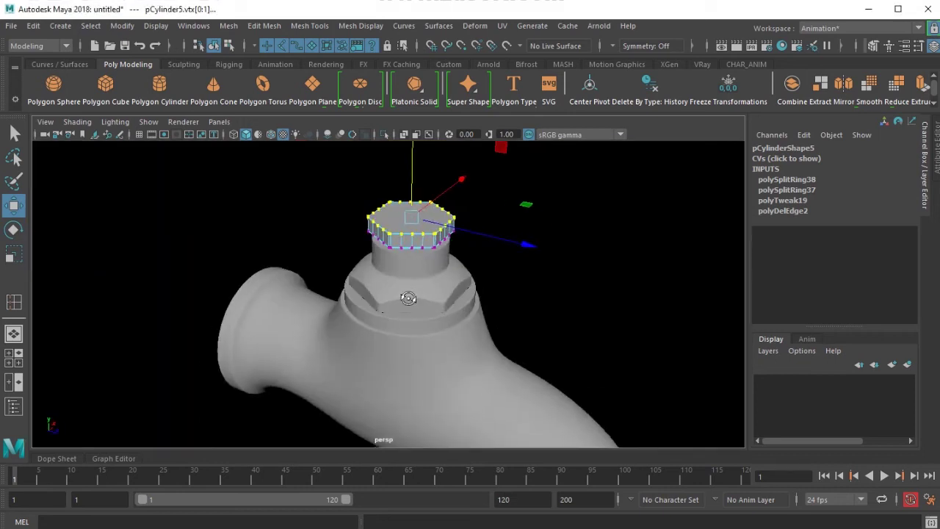
{"action": "right_click_drag", "start_coordinate": [411, 298], "coordinate": [461, 277], "text": "alt"}
{"action": "middle_click_drag", "start_coordinate": [461, 277], "coordinate": [435, 356], "text": "alt"}
{"action": "right_click_drag", "start_coordinate": [346, 277], "coordinate": [405, 261]}
{"action": "left_click_drag", "start_coordinate": [410, 289], "coordinate": [330, 288], "text": "alt"}
{"action": "right_click_drag", "start_coordinate": [331, 288], "coordinate": [393, 247], "text": "alt"}
{"action": "middle_click_drag", "start_coordinate": [393, 246], "coordinate": [341, 334], "text": "alt"}
{"action": "key", "text": "F11"}
{"action": "left_click", "coordinate": [312, 301]}
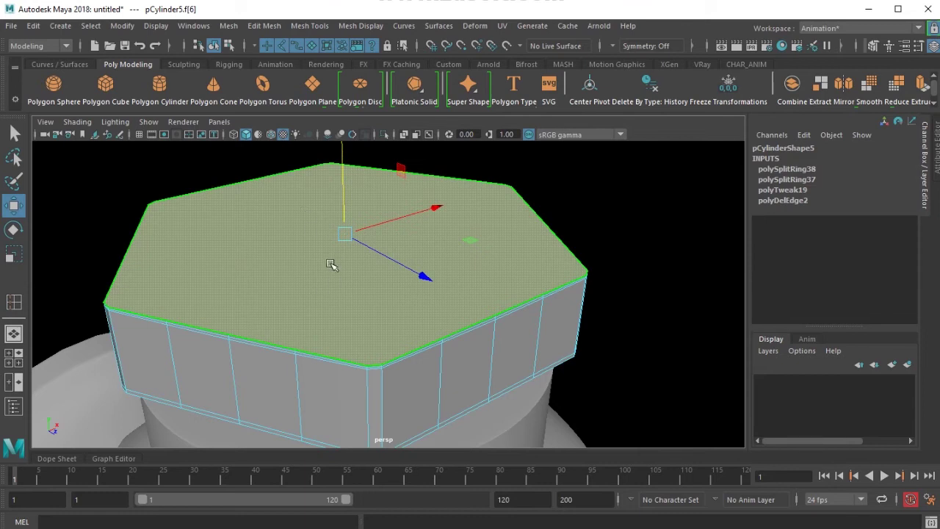
{"action": "key", "text": "ctrl+e"}
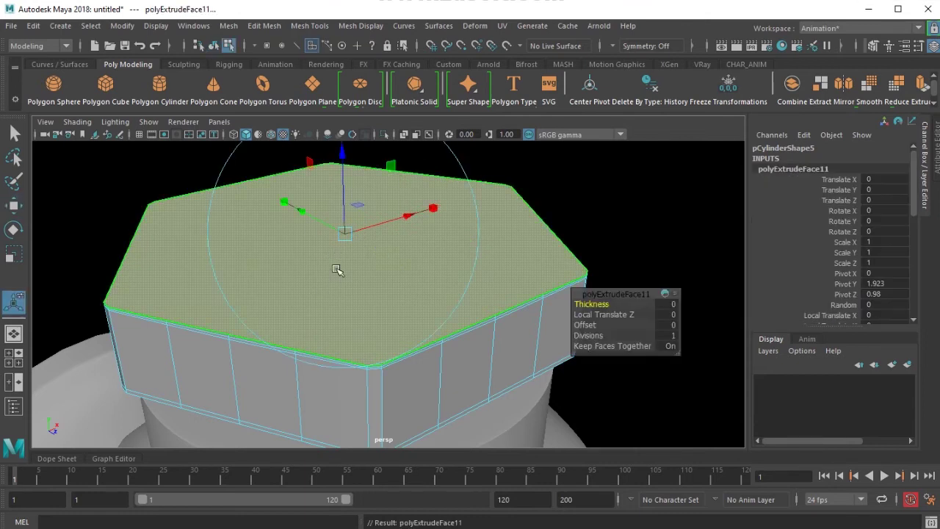
{"action": "left_click", "coordinate": [307, 26]}
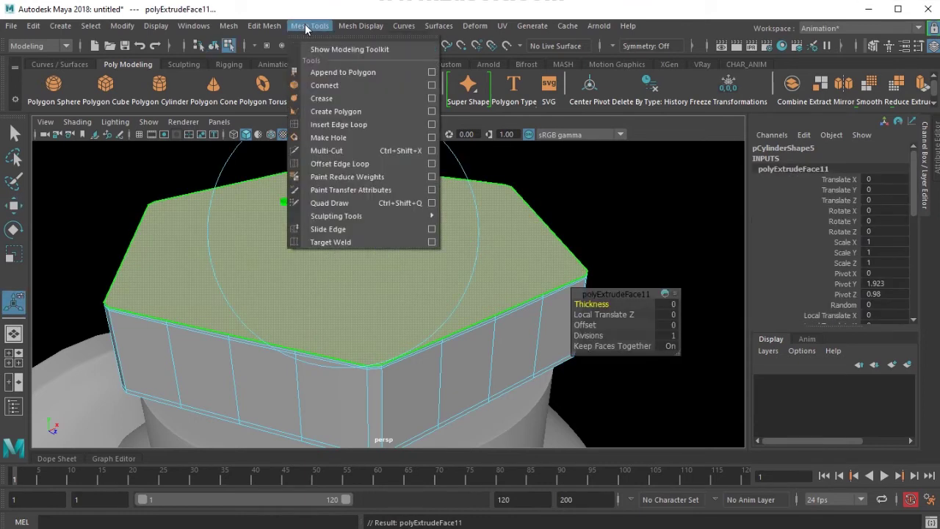
{"action": "left_click", "coordinate": [405, 353]}
{"action": "scroll", "coordinate": [353, 239], "scroll_direction": "down", "scroll_amount": 3}
{"action": "scroll", "coordinate": [352, 237], "scroll_direction": "down", "scroll_amount": 1}
{"action": "middle_click_drag", "start_coordinate": [352, 236], "coordinate": [343, 260], "text": "alt"}
{"action": "left_click", "coordinate": [359, 211]}
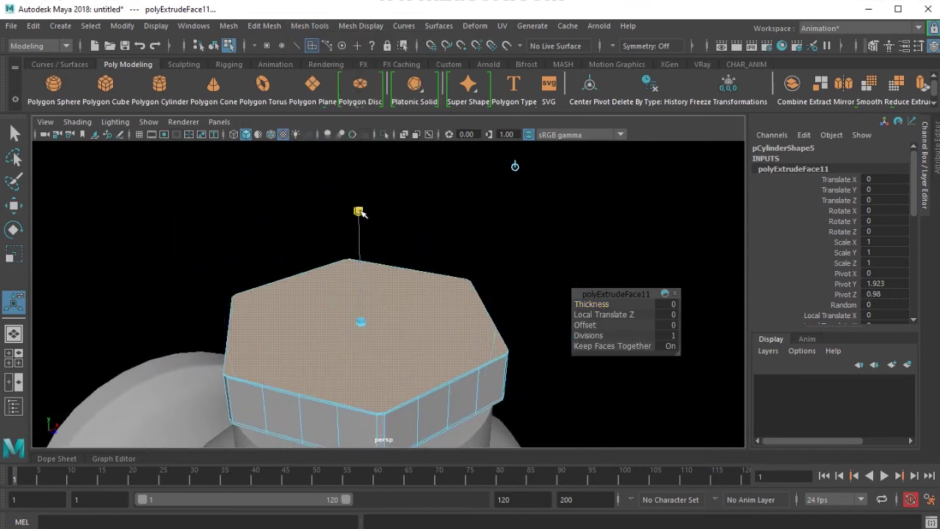
{"action": "left_click_drag", "start_coordinate": [361, 322], "coordinate": [371, 348]}
Compare the inset with the reference stem in the side view and circularize the inset top face.
{"action": "key", "text": "space"}
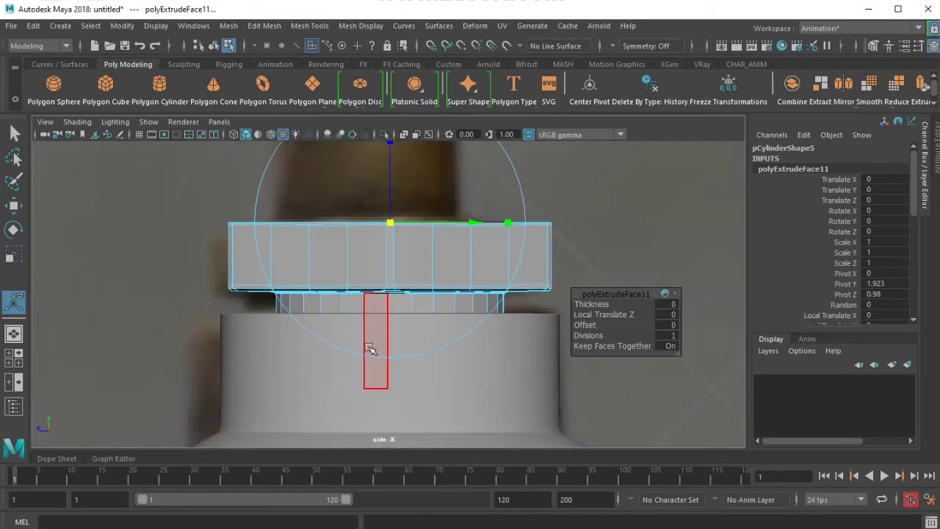
{"action": "middle_click_drag", "start_coordinate": [380, 341], "coordinate": [365, 384], "text": "alt"}
{"action": "scroll", "coordinate": [365, 385], "scroll_direction": "up", "scroll_amount": 2}
{"action": "key", "text": "space"}
{"action": "left_click_drag", "start_coordinate": [383, 348], "coordinate": [386, 319]}
{"action": "scroll", "coordinate": [389, 319], "scroll_direction": "up", "scroll_amount": 2}
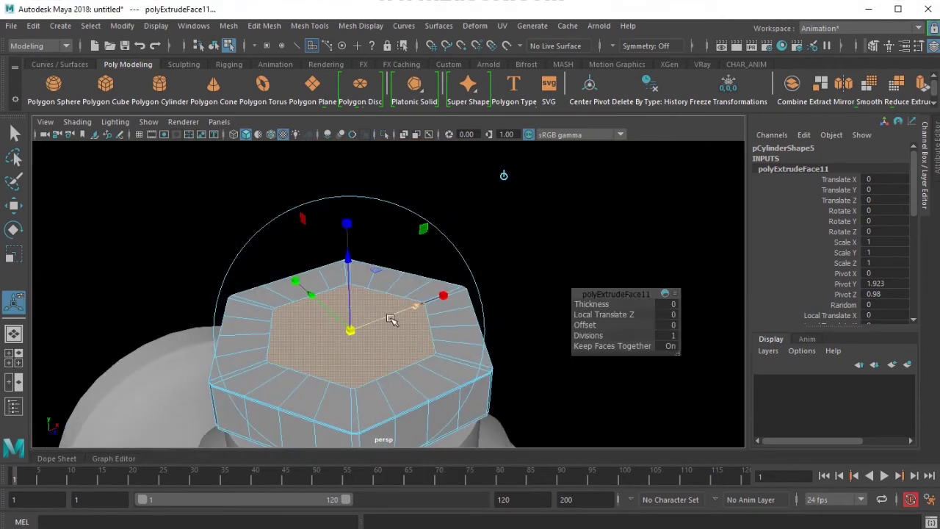
{"action": "left_click", "coordinate": [302, 27]}
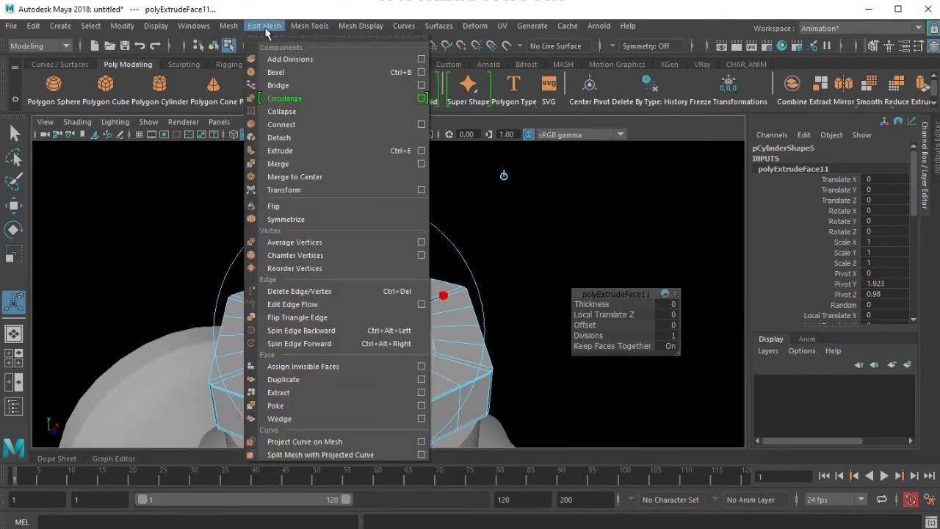
{"action": "left_click", "coordinate": [298, 93]}
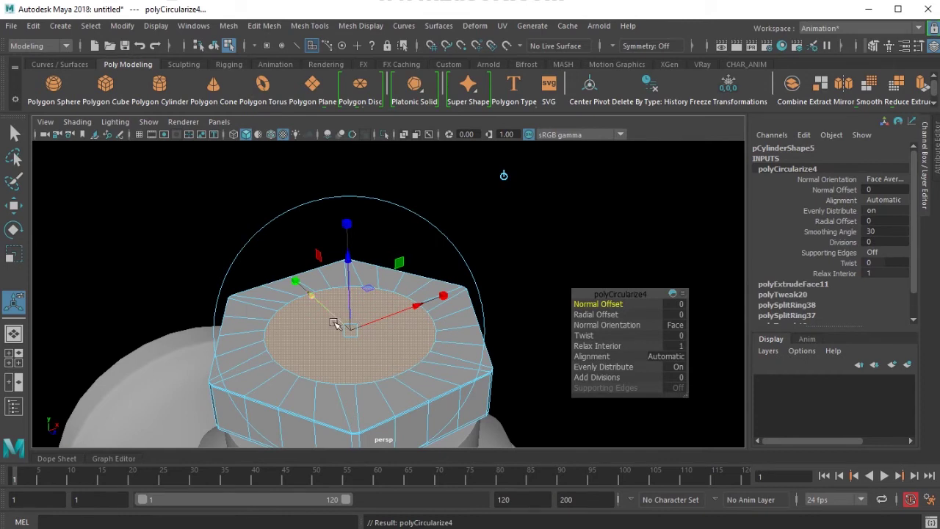
Scale the circular top face against the reference stem's width in wireframe.
{"action": "key", "text": "space"}
{"action": "key", "text": "4"}
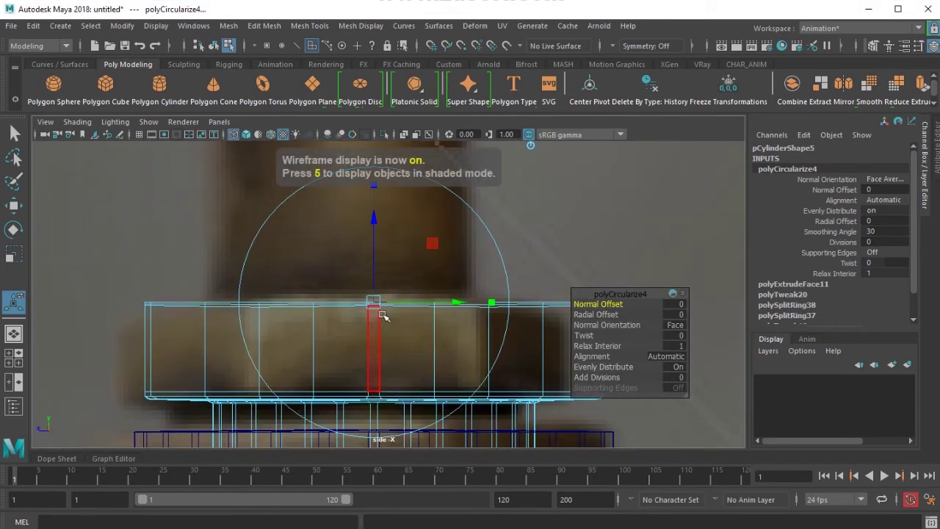
{"action": "middle_click_drag", "start_coordinate": [384, 315], "coordinate": [369, 346], "text": "alt"}
{"action": "key", "text": "w"}
{"action": "left_click_drag", "start_coordinate": [357, 284], "coordinate": [366, 241]}
{"action": "key", "text": "ctrl+z"}
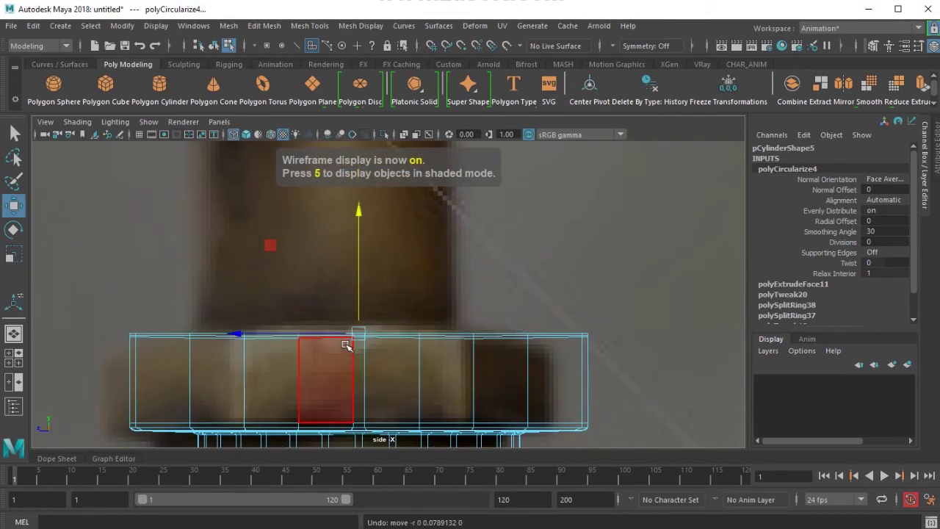
{"action": "key", "text": "r"}
{"action": "left_click_drag", "start_coordinate": [359, 336], "coordinate": [342, 344]}
{"action": "key", "text": "w"}
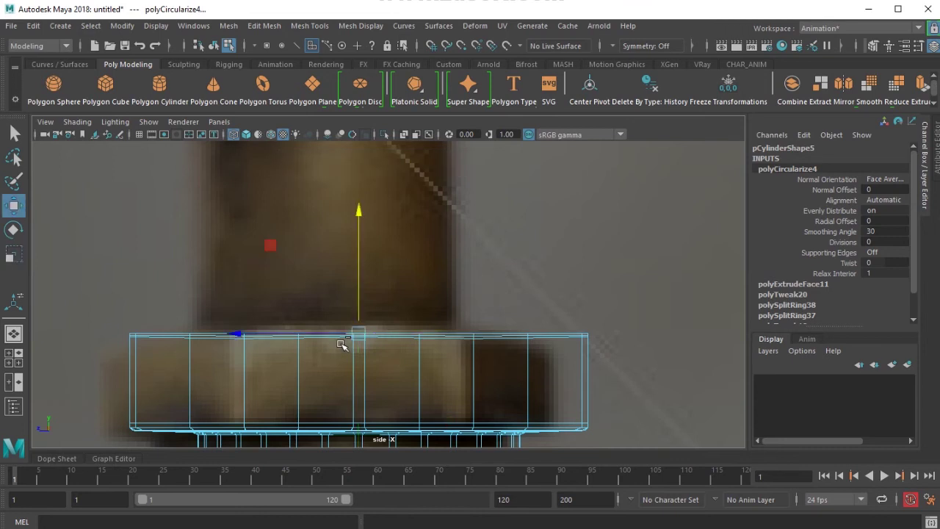
Extrude the circular face upward into a stem reaching the underside of the reference handle.
{"action": "key", "text": "ctrl+e"}
{"action": "key", "text": "w"}
{"action": "scroll", "coordinate": [349, 235], "scroll_direction": "down", "scroll_amount": 5}
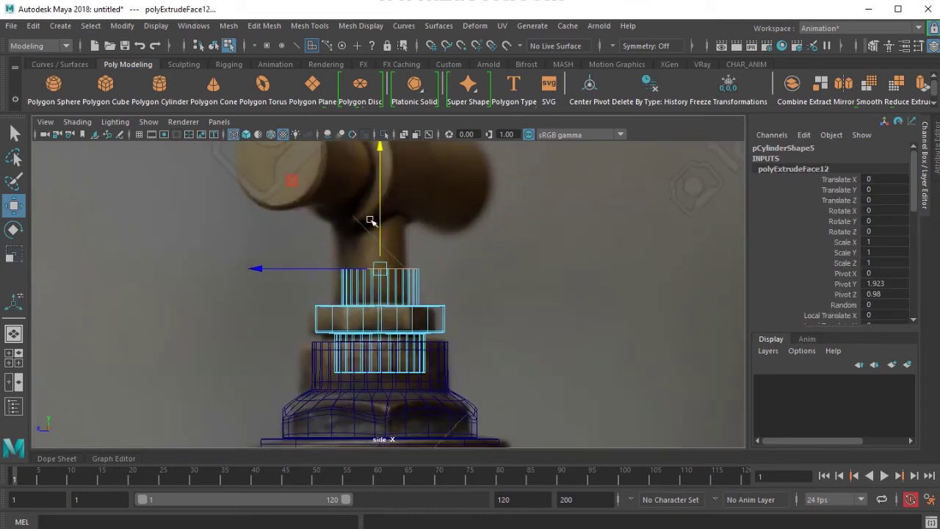
{"action": "left_click_drag", "start_coordinate": [371, 220], "coordinate": [383, 149]}
{"action": "scroll", "coordinate": [390, 238], "scroll_direction": "up", "scroll_amount": 5}
{"action": "right_click_drag", "start_coordinate": [395, 254], "coordinate": [311, 254]}
{"action": "middle_click_drag", "start_coordinate": [336, 248], "coordinate": [328, 309], "text": "alt"}
Select the full ring of the stem's vertical edges and scale it down slightly to slim the stem.
{"action": "key", "text": "space"}
{"action": "left_click_drag", "start_coordinate": [336, 305], "coordinate": [338, 265]}
{"action": "key", "text": "5"}
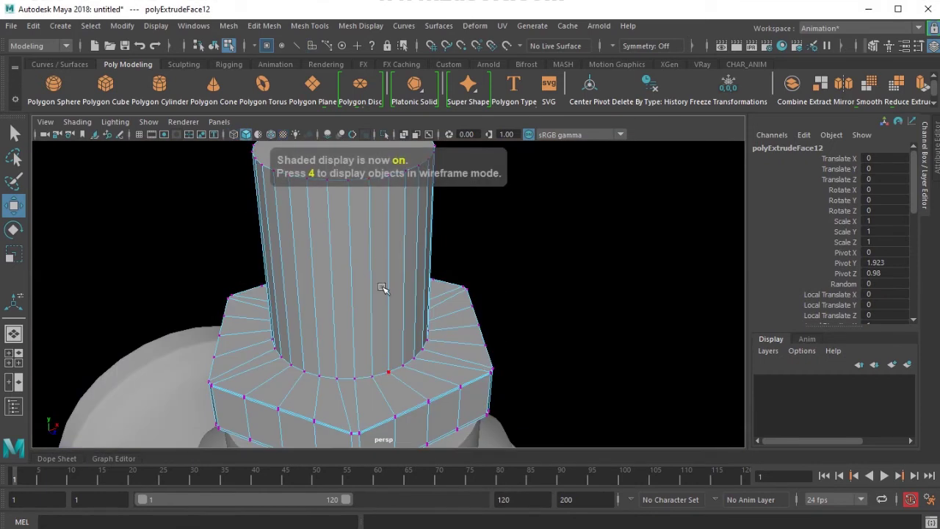
{"action": "left_click_drag", "start_coordinate": [384, 291], "coordinate": [357, 288], "text": "alt"}
{"action": "middle_click_drag", "start_coordinate": [357, 294], "coordinate": [373, 360], "text": "alt"}
{"action": "right_click_drag", "start_coordinate": [372, 338], "coordinate": [369, 280]}
{"action": "left_click", "coordinate": [366, 280]}
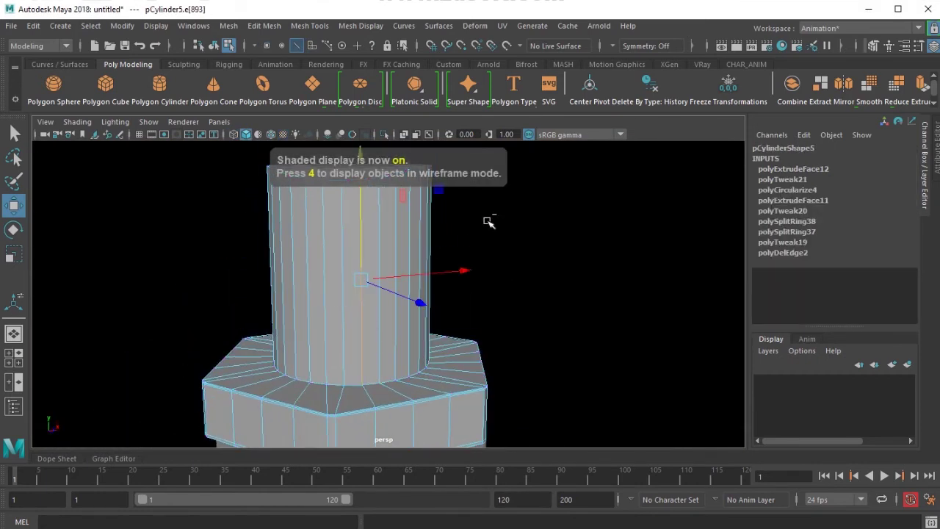
{"action": "right_click_drag", "start_coordinate": [487, 221], "coordinate": [397, 246], "text": "ctrl"}
{"action": "right_click_drag", "start_coordinate": [433, 209], "coordinate": [351, 254], "text": "ctrl"}
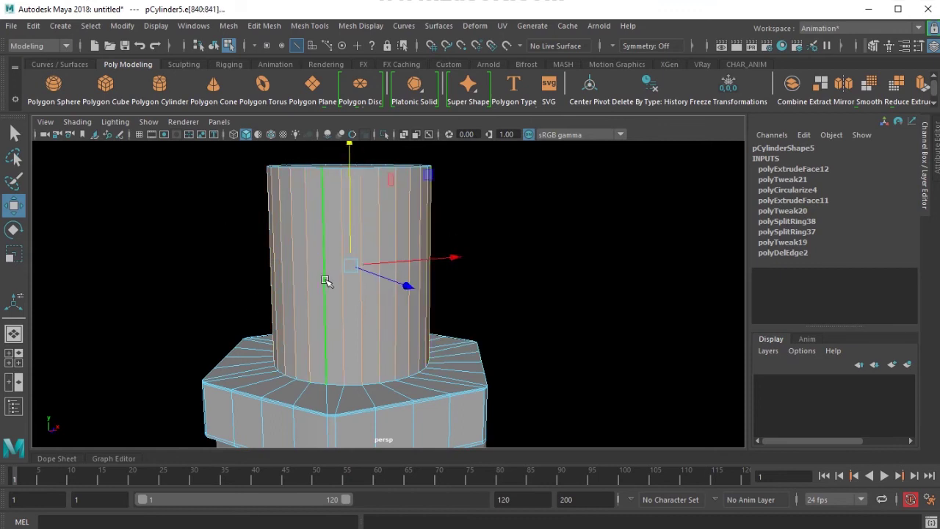
{"action": "key", "text": "r"}
{"action": "key", "text": "space"}
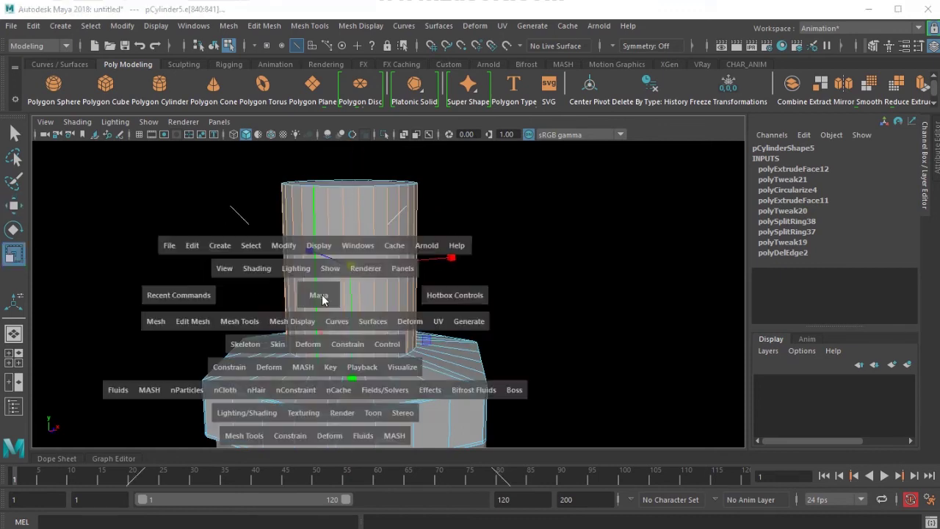
{"action": "left_click_drag", "start_coordinate": [330, 288], "coordinate": [358, 288]}
{"action": "key", "text": "4"}
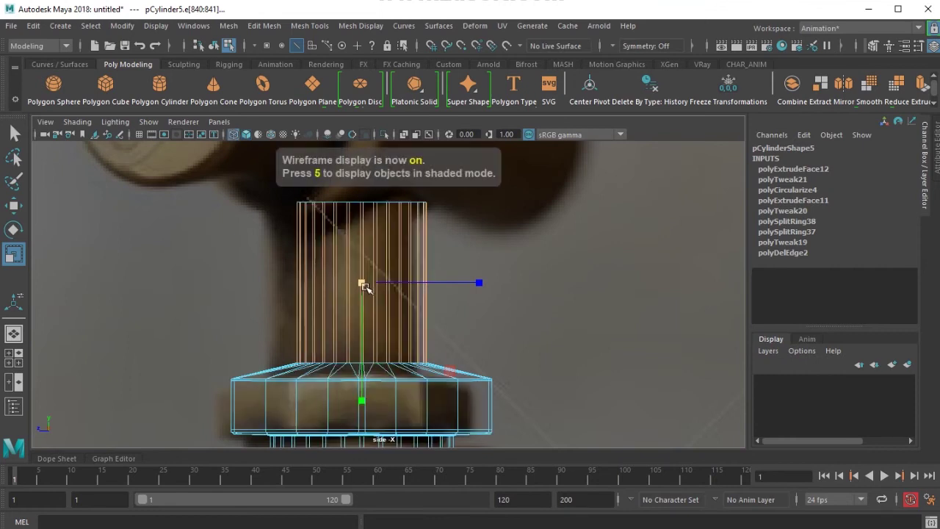
Lower the stem's edges back onto the nut's top and raise its top vertices into the reference handle.
{"action": "key", "text": "w"}
{"action": "left_click_drag", "start_coordinate": [360, 227], "coordinate": [361, 243]}
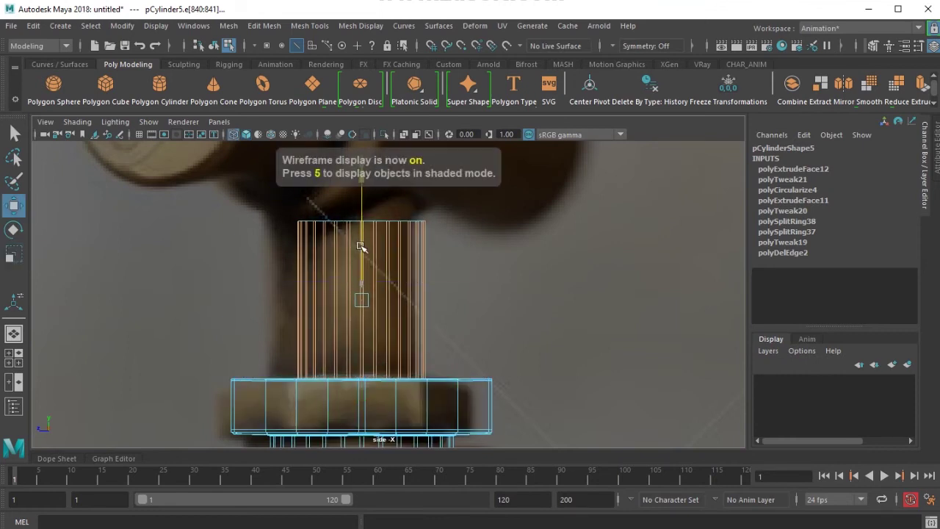
{"action": "left_click", "coordinate": [329, 242]}
{"action": "middle_click_drag", "start_coordinate": [328, 242], "coordinate": [326, 288], "text": "alt"}
{"action": "left_click_drag", "start_coordinate": [210, 212], "coordinate": [665, 365]}
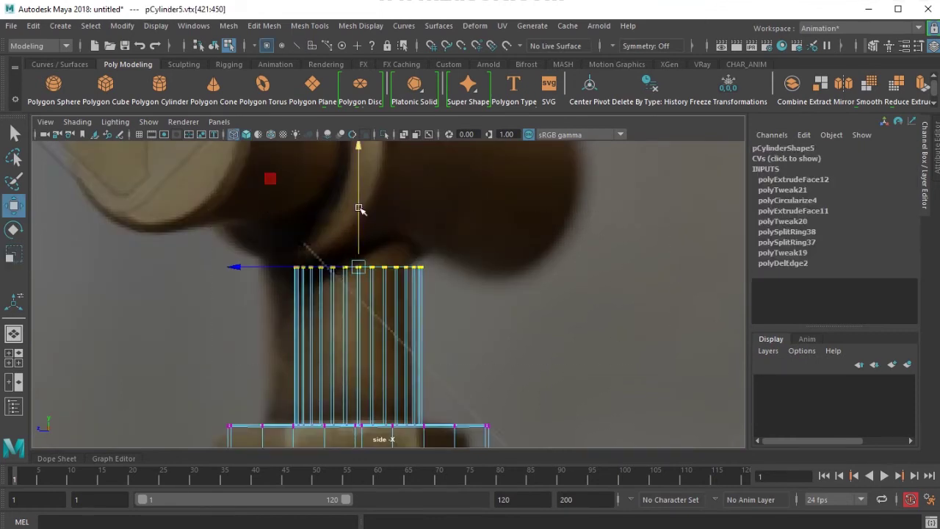
{"action": "left_click_drag", "start_coordinate": [360, 209], "coordinate": [362, 175]}
Insert supporting edge loops around the stem's base where it meets the nut.
{"action": "key", "text": "5"}
{"action": "key", "text": "space"}
{"action": "key", "text": "space"}
{"action": "right_click_drag", "start_coordinate": [365, 291], "coordinate": [455, 262]}
{"action": "left_click_drag", "start_coordinate": [375, 312], "coordinate": [361, 357], "text": "alt"}
{"action": "middle_click_drag", "start_coordinate": [361, 357], "coordinate": [411, 302], "text": "alt"}
{"action": "right_click_drag", "start_coordinate": [411, 303], "coordinate": [404, 351], "text": "alt"}
{"action": "right_click_drag", "start_coordinate": [343, 226], "coordinate": [264, 283], "text": "shift"}
{"action": "right_click_drag", "start_coordinate": [268, 287], "coordinate": [283, 384], "text": "alt"}
{"action": "left_click_drag", "start_coordinate": [238, 358], "coordinate": [251, 338]}
Insert two supporting edge loops just below the stem's top rim.
{"action": "middle_click_drag", "start_coordinate": [363, 263], "coordinate": [416, 358], "text": "alt"}
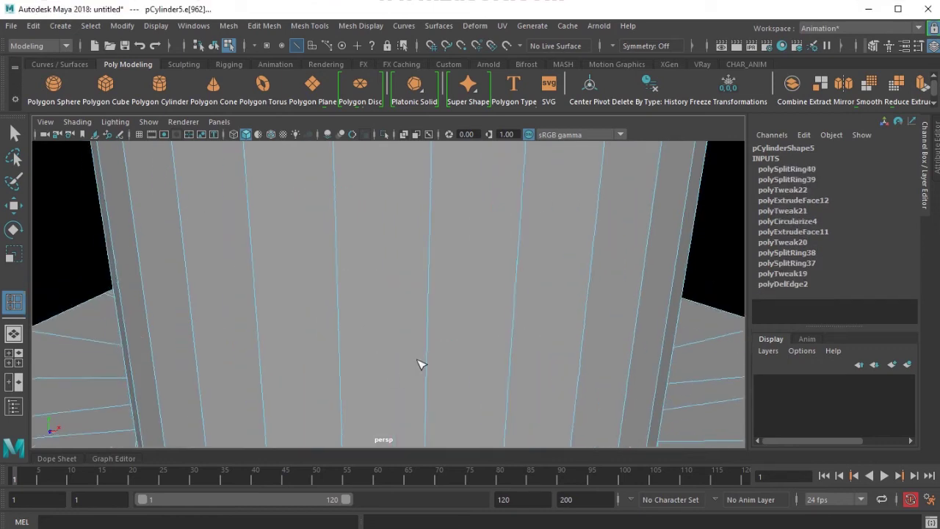
{"action": "right_click_drag", "start_coordinate": [416, 358], "coordinate": [235, 301], "text": "alt"}
{"action": "middle_click_drag", "start_coordinate": [333, 253], "coordinate": [318, 303], "text": "alt"}
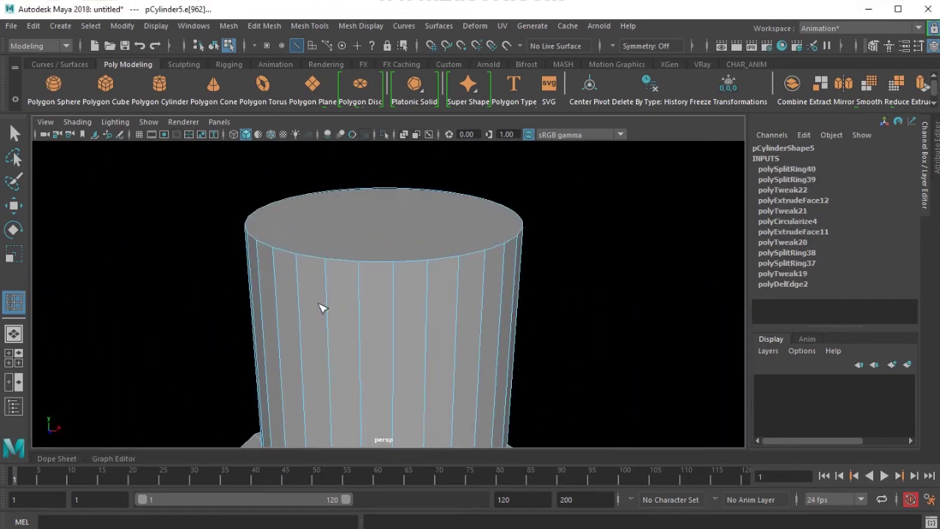
{"action": "left_click", "coordinate": [329, 265]}
{"action": "left_click", "coordinate": [330, 266]}
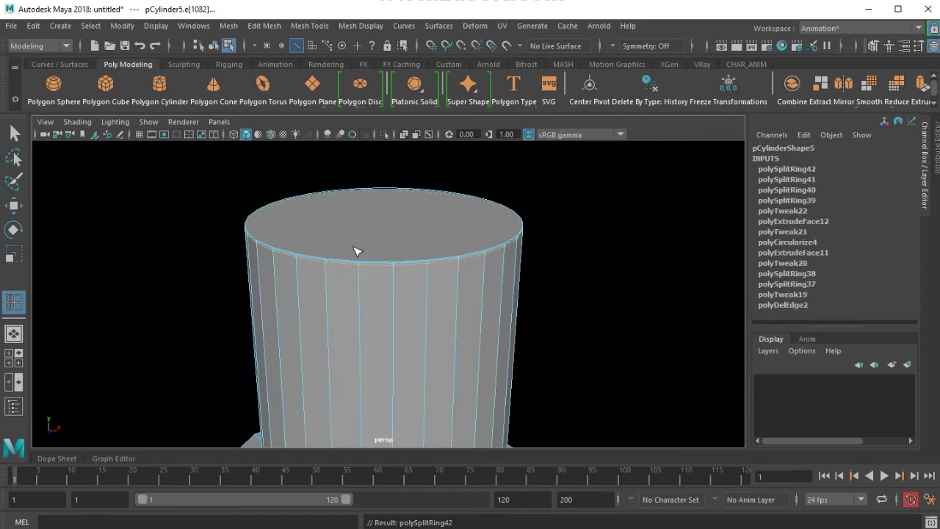
Extrude the stem's top face in place and merge the extruded face to its centre.
{"action": "key", "text": "w"}
{"action": "right_click_drag", "start_coordinate": [342, 207], "coordinate": [340, 228]}
{"action": "left_click", "coordinate": [340, 229]}
{"action": "middle_click_drag", "start_coordinate": [340, 228], "coordinate": [341, 295], "text": "alt"}
{"action": "right_click_drag", "start_coordinate": [340, 296], "coordinate": [386, 329], "text": "alt"}
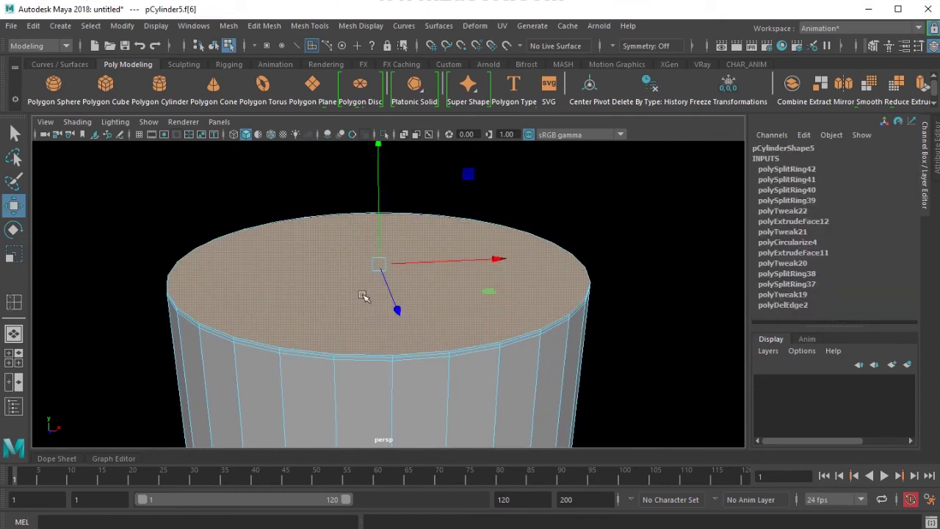
{"action": "right_click_drag", "start_coordinate": [360, 296], "coordinate": [402, 240], "text": "shift"}
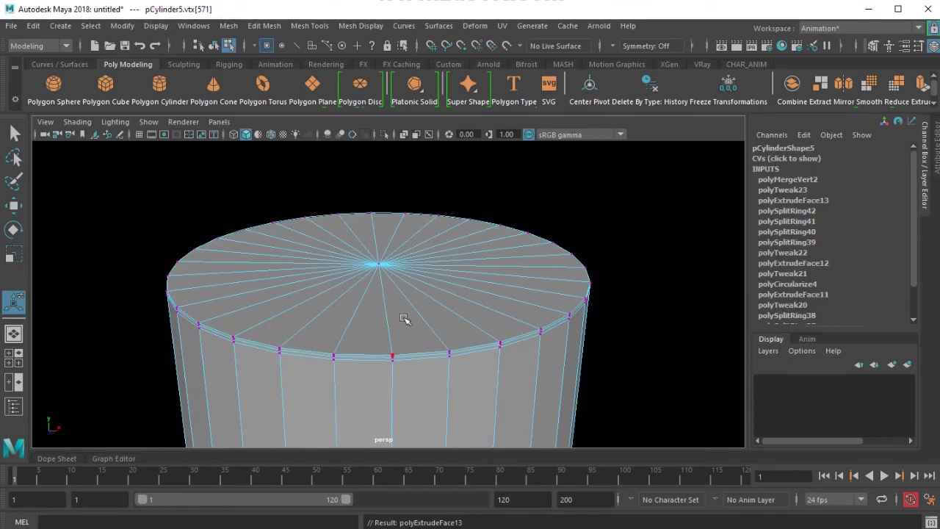
{"action": "key", "text": "w"}
{"action": "right_click_drag", "start_coordinate": [404, 317], "coordinate": [444, 273]}
{"action": "key", "text": "F8"}
{"action": "scroll", "coordinate": [456, 345], "scroll_direction": "down", "scroll_amount": 3}
{"action": "left_click", "coordinate": [485, 359]}
{"action": "left_click", "coordinate": [406, 335]}
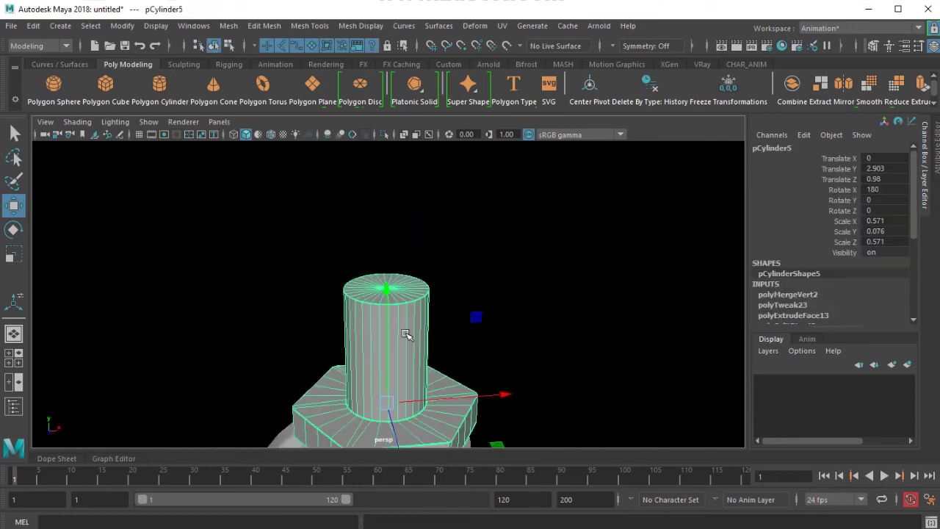
Undo the merge to centre on the stem's top, keeping the extruded face.
{"action": "scroll", "coordinate": [404, 315], "scroll_direction": "up", "scroll_amount": 5}
{"action": "key", "text": "ctrl+z"}
{"action": "key", "text": "ctrl+z"}
{"action": "key", "text": "ctrl+z"}
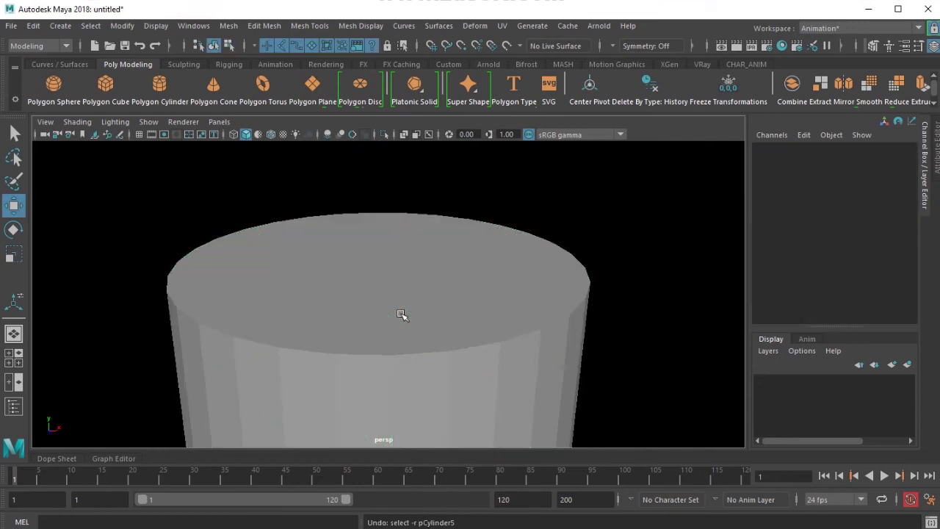
{"action": "key", "text": "ctrl+z"}
{"action": "key", "text": "ctrl+z"}
{"action": "right_click_drag", "start_coordinate": [321, 289], "coordinate": [320, 320]}
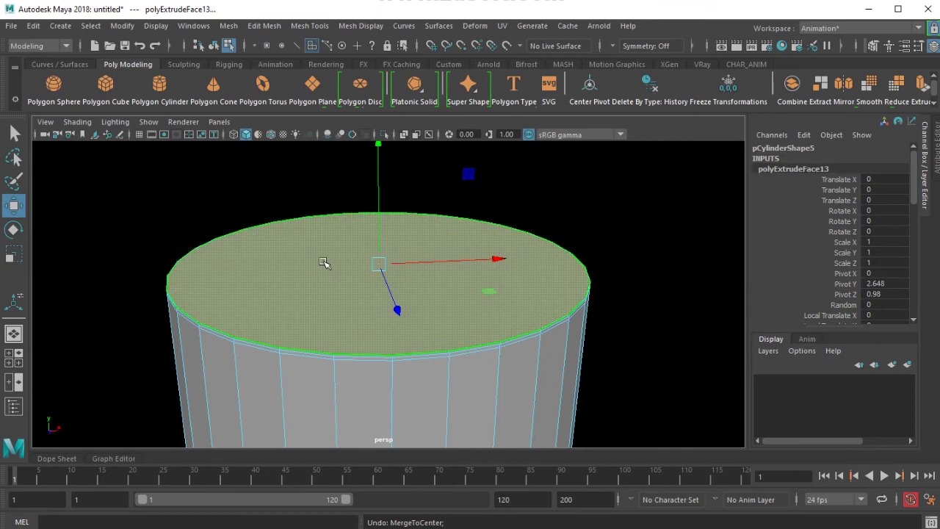
Merge the stem's extruded top face to its centre using the Merge to Center command.
{"action": "left_click", "coordinate": [265, 26]}
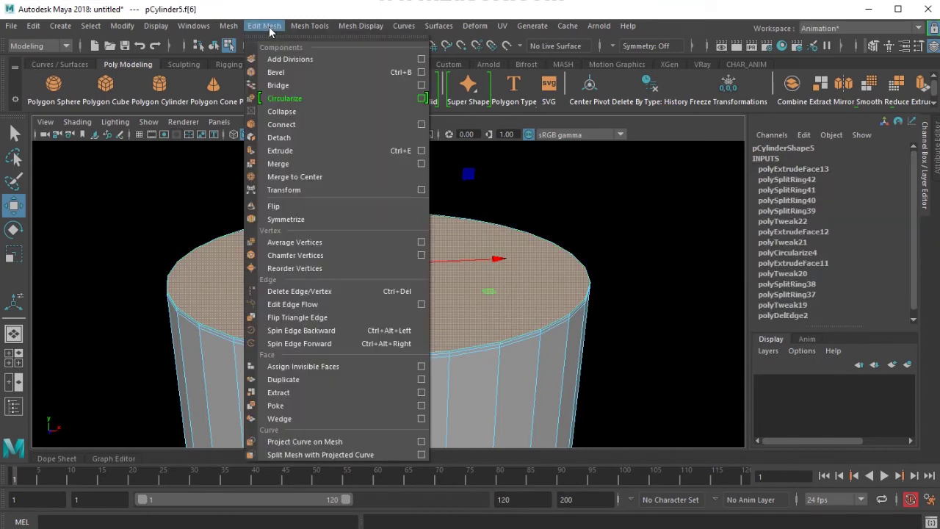
{"action": "left_click", "coordinate": [332, 177]}
{"action": "key", "text": "F8"}
{"action": "left_click", "coordinate": [188, 172]}
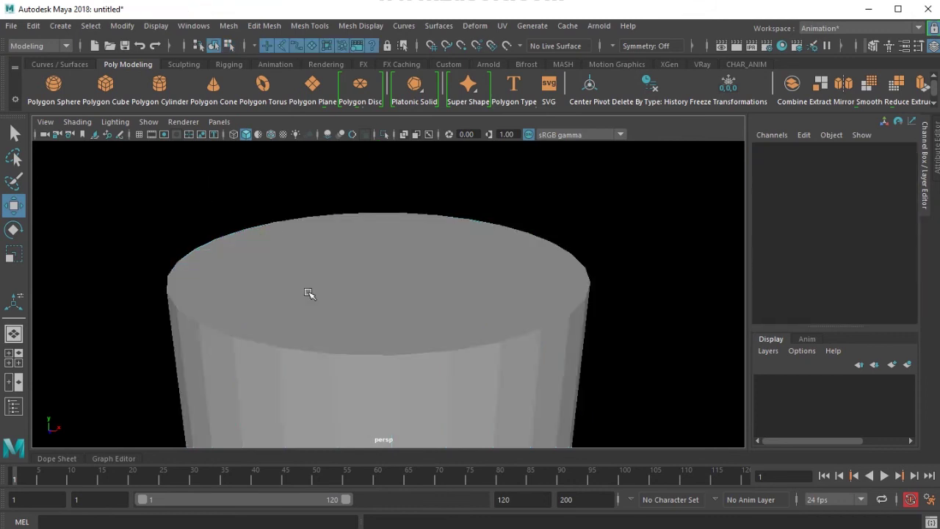
Compare the finished stem with the reference handle in the side view and inspect the tap in perspective.
{"action": "left_click", "coordinate": [310, 290]}
{"action": "key", "text": "space"}
{"action": "left_click_drag", "start_coordinate": [310, 296], "coordinate": [422, 290]}
{"action": "scroll", "coordinate": [421, 290], "scroll_direction": "down", "scroll_amount": 5}
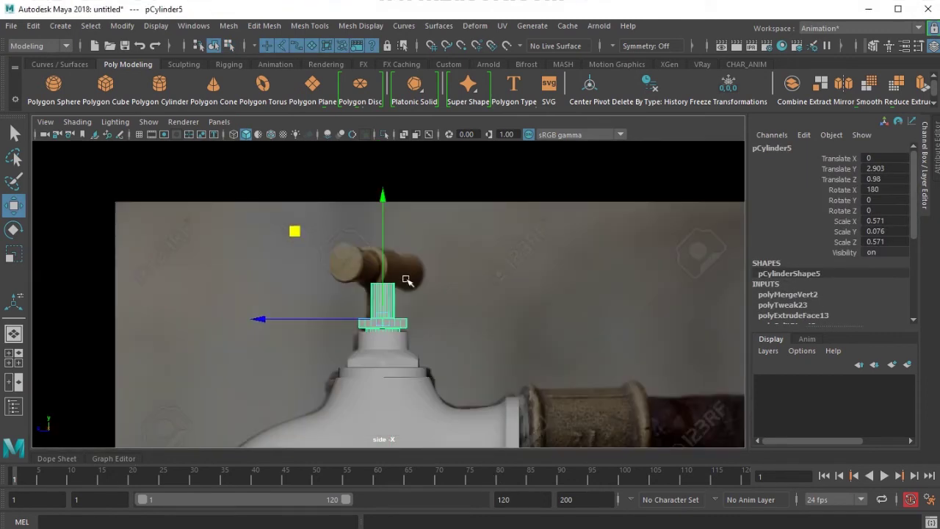
{"action": "scroll", "coordinate": [412, 278], "scroll_direction": "up", "scroll_amount": 2}
{"action": "left_click", "coordinate": [500, 280]}
{"action": "middle_click_drag", "start_coordinate": [459, 277], "coordinate": [420, 245], "text": "alt"}
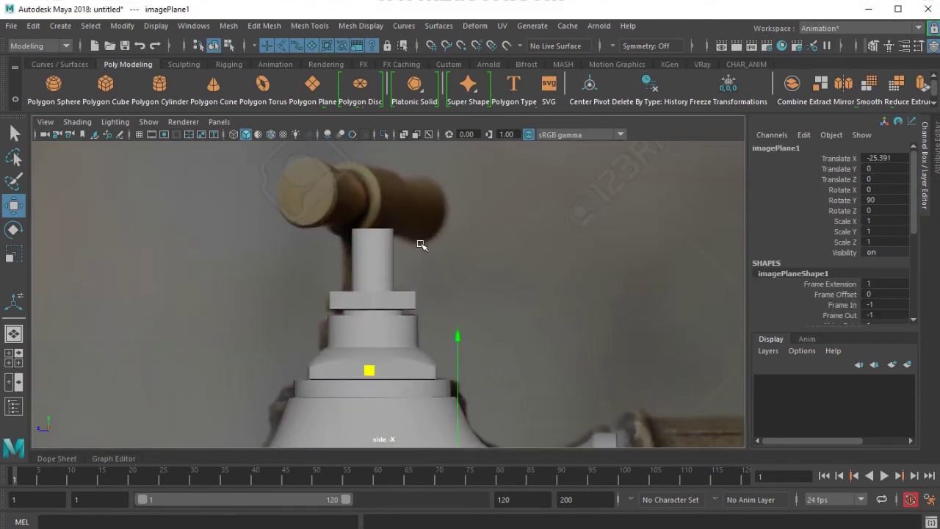
{"action": "left_click", "coordinate": [380, 272]}
{"action": "left_click", "coordinate": [466, 299]}
{"action": "left_click_drag", "start_coordinate": [466, 298], "coordinate": [449, 248]}
{"action": "scroll", "coordinate": [452, 283], "scroll_direction": "down", "scroll_amount": 6}
{"action": "middle_click_drag", "start_coordinate": [454, 289], "coordinate": [427, 248], "text": "alt"}
{"action": "scroll", "coordinate": [411, 264], "scroll_direction": "down", "scroll_amount": 8}
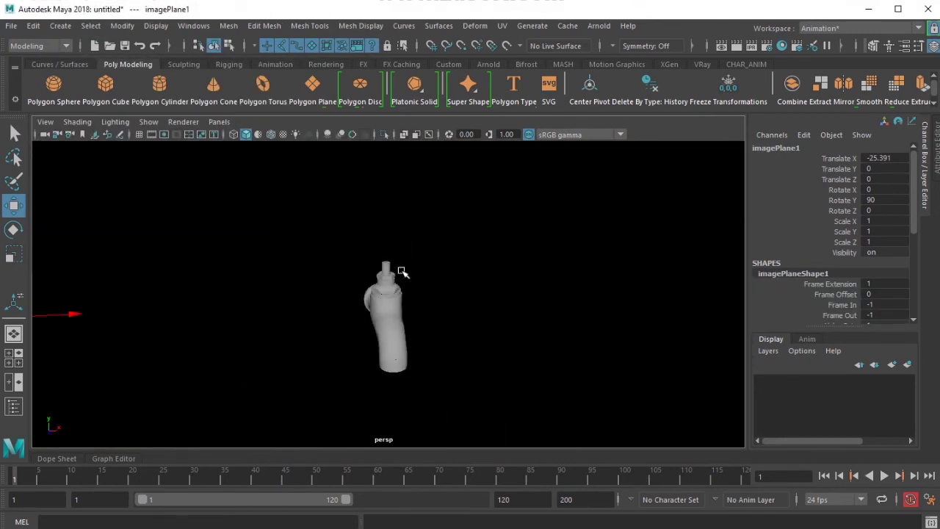
Display wireframe over the shaded models in the perspective and side views.
{"action": "scroll", "coordinate": [330, 275], "scroll_direction": "up", "scroll_amount": 5}
{"action": "mouse_move", "coordinate": [403, 271]}
{"action": "left_mouse_down", "text": "alt"}
{"action": "mouse_move", "coordinate": [330, 275]}
{"action": "mouse_move", "coordinate": [372, 291]}
{"action": "mouse_move", "coordinate": [432, 283]}
{"action": "mouse_move", "coordinate": [357, 277]}
{"action": "mouse_move", "coordinate": [355, 287]}
{"action": "mouse_move", "coordinate": [478, 293]}
{"action": "mouse_move", "coordinate": [416, 301]}
{"action": "mouse_move", "coordinate": [431, 301]}
{"action": "left_mouse_up", "text": "alt"}
{"action": "left_click", "coordinate": [271, 136]}
{"action": "left_click", "coordinate": [457, 246]}
{"action": "key", "text": "space"}
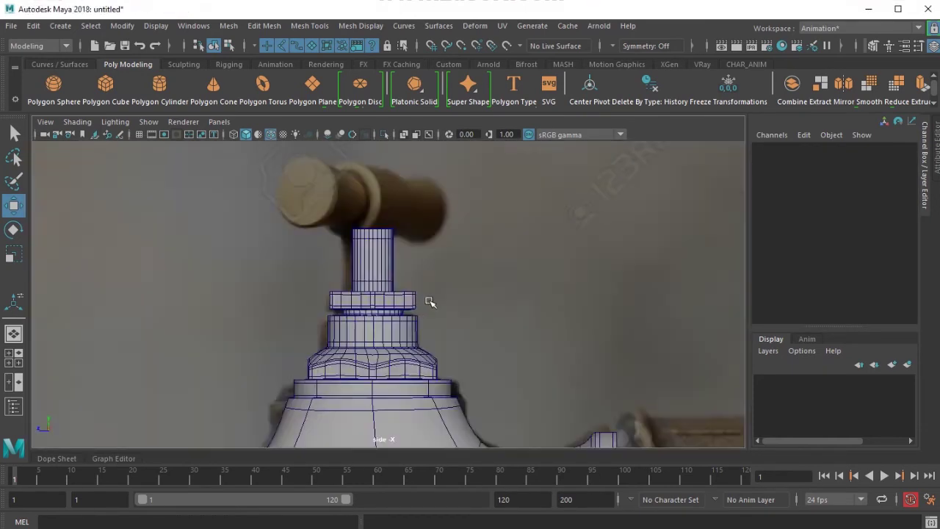
{"action": "scroll", "coordinate": [421, 299], "scroll_direction": "down", "scroll_amount": 3}
{"action": "scroll", "coordinate": [420, 298], "scroll_direction": "up", "scroll_amount": 1}
{"action": "left_click", "coordinate": [467, 280]}
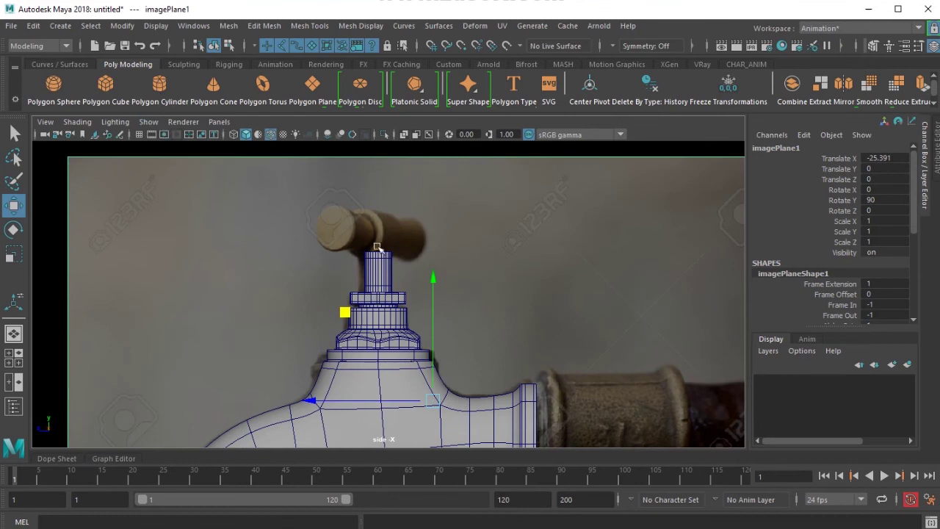
Create a polygon cylinder for the handle hub and move it along Z, clear of the tap body.
{"action": "left_click", "coordinate": [159, 89]}
{"action": "scroll", "coordinate": [409, 334], "scroll_direction": "down", "scroll_amount": 5}
{"action": "scroll", "coordinate": [409, 336], "scroll_direction": "up", "scroll_amount": 3}
{"action": "key", "text": "space"}
{"action": "left_click_drag", "start_coordinate": [410, 334], "coordinate": [519, 283]}
{"action": "middle_click_drag", "start_coordinate": [470, 277], "coordinate": [461, 381], "text": "alt"}
{"action": "scroll", "coordinate": [412, 338], "scroll_direction": "up", "scroll_amount": 10}
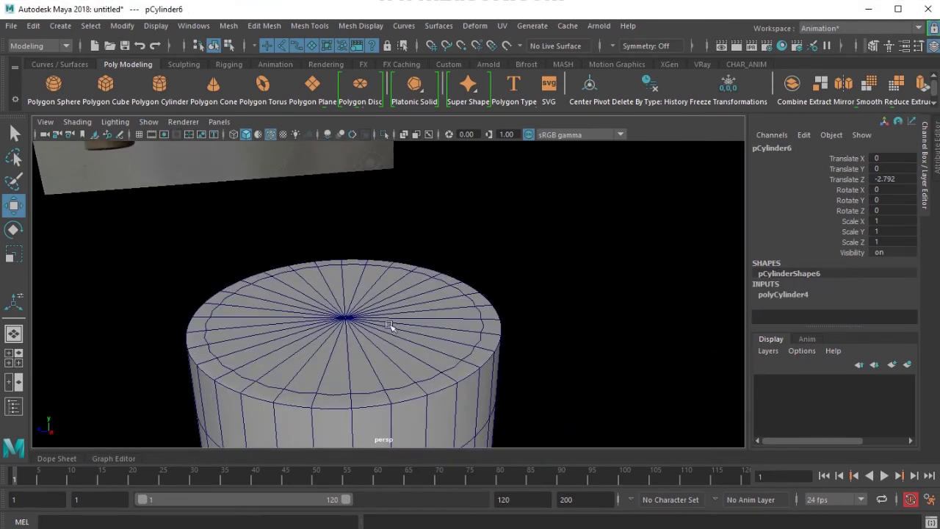
{"action": "scroll", "coordinate": [349, 314], "scroll_direction": "down", "scroll_amount": 5}
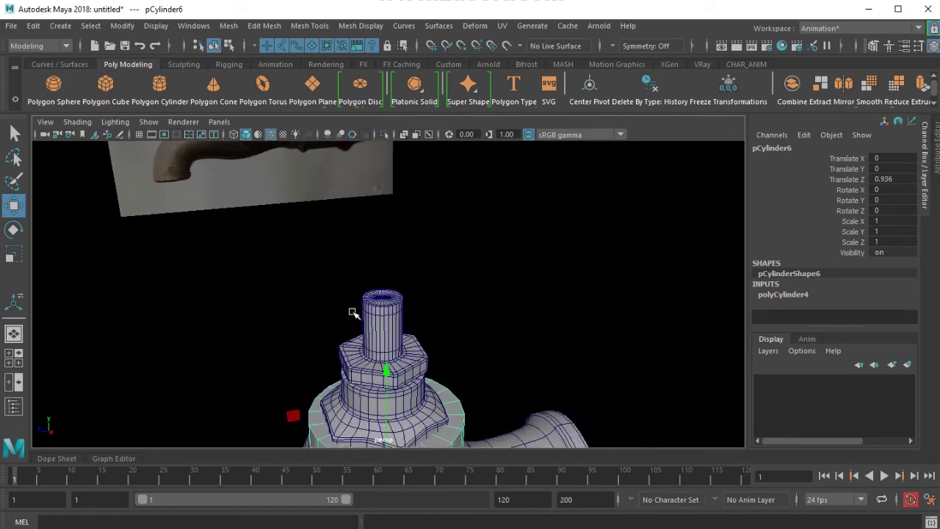
{"action": "left_click_drag", "start_coordinate": [360, 369], "coordinate": [499, 354]}
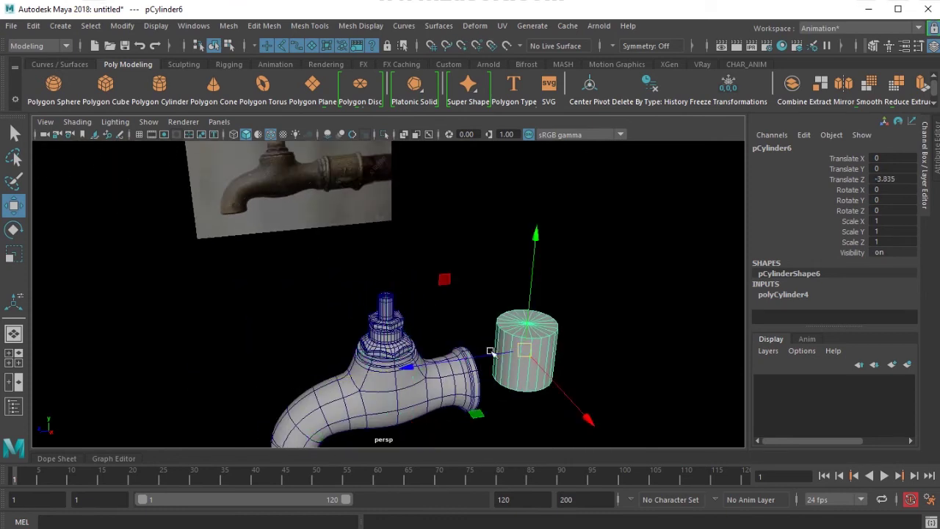
Snap the new cylinder onto the centre vertex of the stem's top.
{"action": "scroll", "coordinate": [419, 313], "scroll_direction": "up", "scroll_amount": 12}
{"action": "key", "text": "v"}
{"action": "middle_click", "coordinate": [352, 317]}
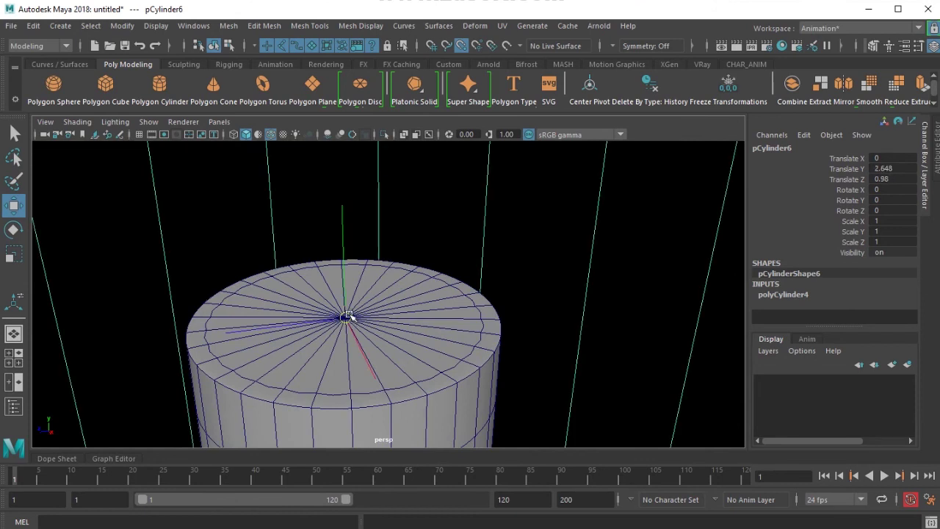
{"action": "scroll", "coordinate": [359, 312], "scroll_direction": "down", "scroll_amount": 4}
{"action": "scroll", "coordinate": [361, 311], "scroll_direction": "down", "scroll_amount": 4}
Rotate the cylinder 90 degrees about X to lay it horizontal and set its axis subdivisions to 8.
{"action": "key", "text": "e"}
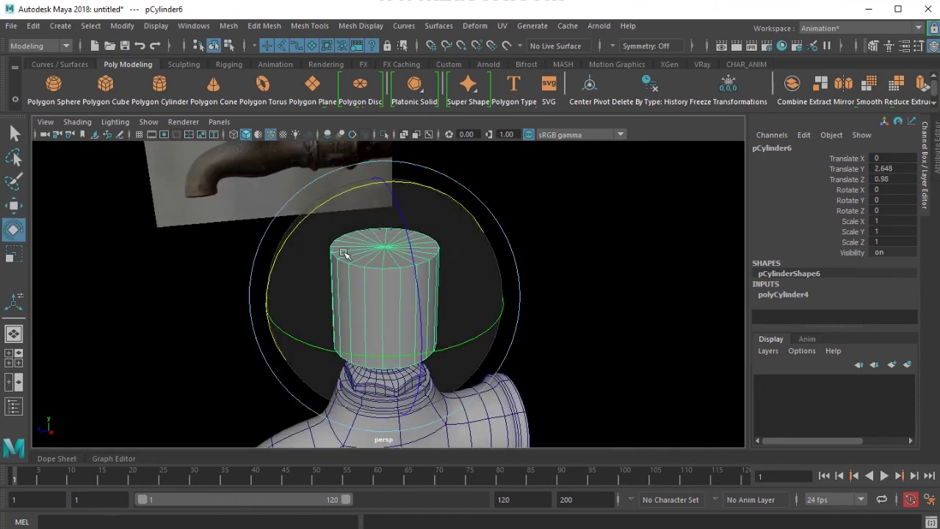
{"action": "left_click_drag", "start_coordinate": [342, 196], "coordinate": [290, 266]}
{"action": "left_click", "coordinate": [841, 295]}
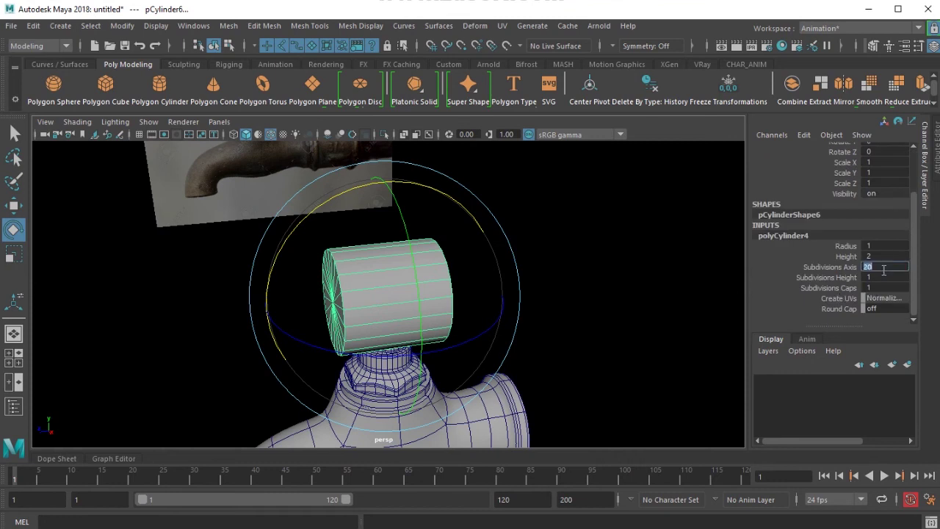
{"action": "key", "text": "Return"}
{"action": "left_click", "coordinate": [660, 283]}
Scale the cylinder uniformly down to 0.24 in the side view, using wireframe display.
{"action": "left_click", "coordinate": [440, 292]}
{"action": "key", "text": "space"}
{"action": "key", "text": "space"}
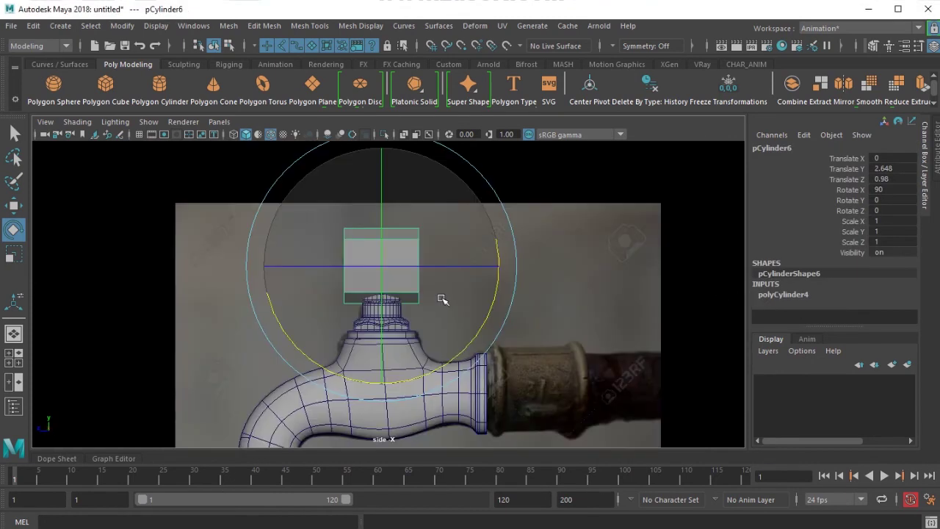
{"action": "scroll", "coordinate": [443, 299], "scroll_direction": "up", "scroll_amount": 2}
{"action": "key", "text": "f"}
{"action": "key", "text": "4"}
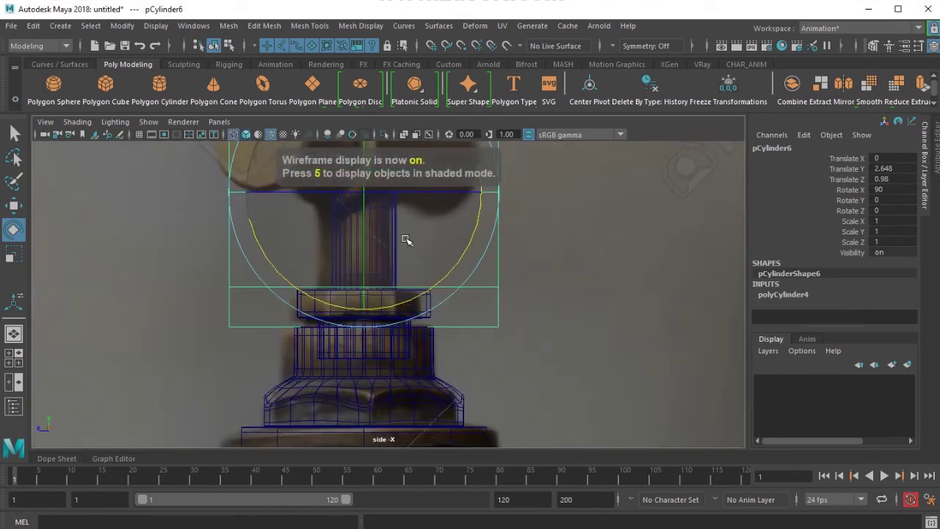
{"action": "key", "text": "r"}
{"action": "left_click_drag", "start_coordinate": [357, 299], "coordinate": [172, 359]}
Raise the cylinder to Y 2.95 and scale it to about 0.363, 0.446, 0.363 to fit the reference handle's hub.
{"action": "key", "text": "w"}
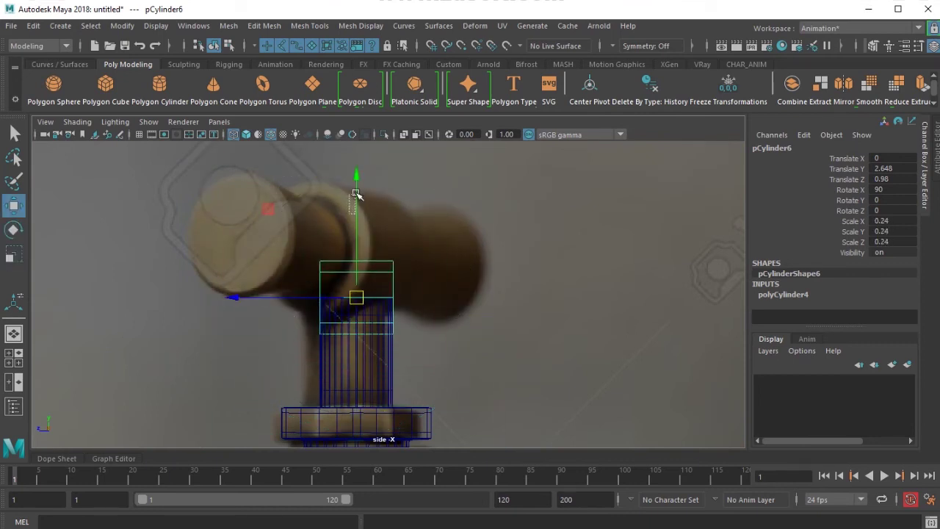
{"action": "left_click_drag", "start_coordinate": [357, 210], "coordinate": [360, 181]}
{"action": "key", "text": "r"}
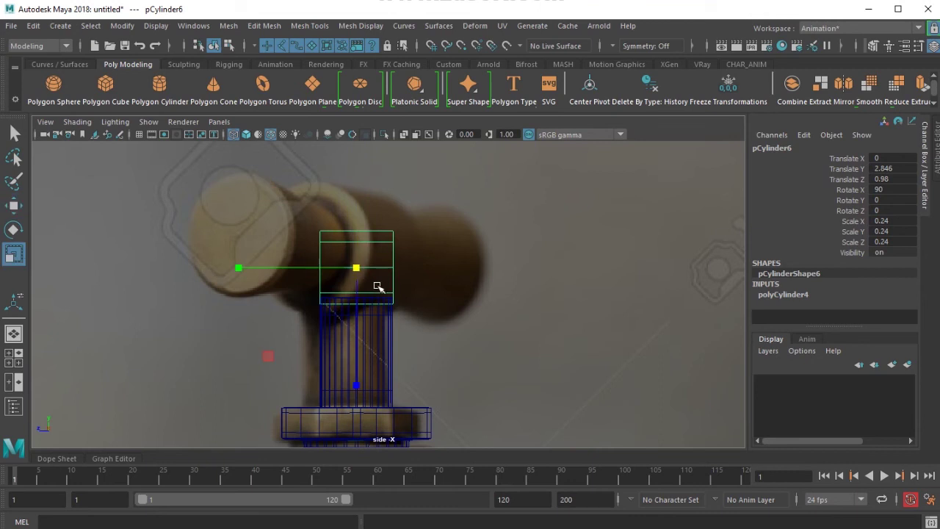
{"action": "mouse_move", "coordinate": [357, 268]}
{"action": "left_mouse_down"}
{"action": "mouse_move", "coordinate": [370, 269]}
{"action": "mouse_move", "coordinate": [349, 273]}
{"action": "left_mouse_up"}
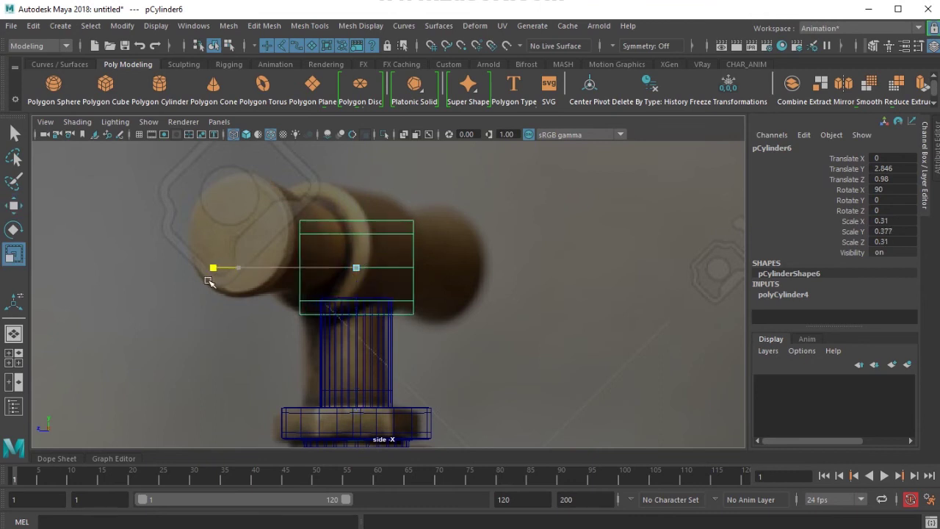
{"action": "left_click_drag", "start_coordinate": [356, 270], "coordinate": [370, 273]}
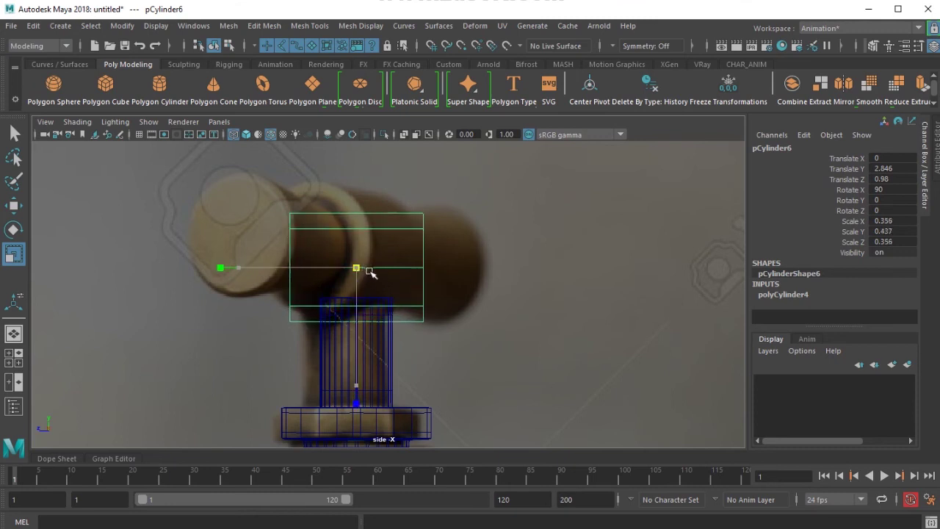
{"action": "key", "text": "w"}
{"action": "left_click_drag", "start_coordinate": [357, 219], "coordinate": [360, 201]}
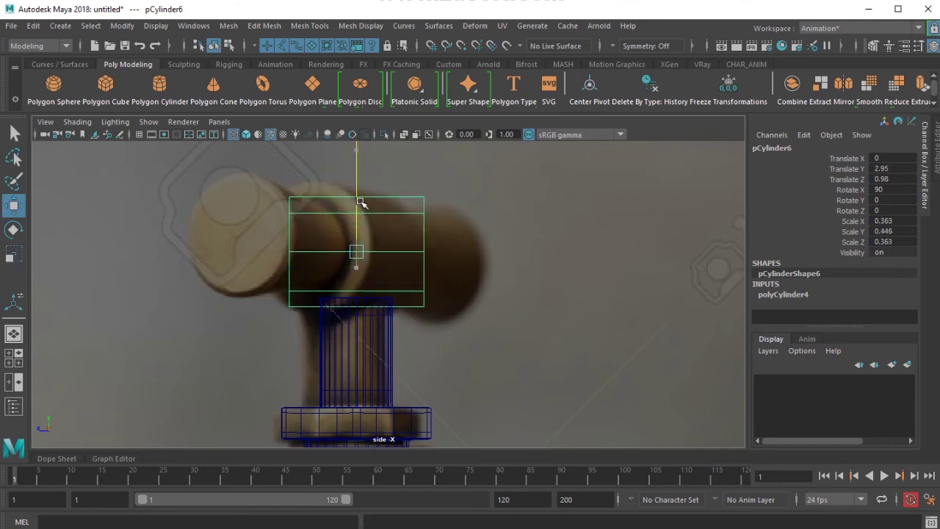
Restore shaded display and frame the eight-sided cylinder in the perspective view.
{"action": "key", "text": "5"}
{"action": "key", "text": "space"}
{"action": "mouse_move", "coordinate": [363, 246]}
{"action": "left_mouse_down"}
{"action": "mouse_move", "coordinate": [365, 220]}
{"action": "mouse_move", "coordinate": [363, 300]}
{"action": "mouse_move", "coordinate": [469, 288]}
{"action": "left_mouse_up"}
{"action": "scroll", "coordinate": [363, 300], "scroll_direction": "up", "scroll_amount": 4}
{"action": "scroll", "coordinate": [468, 288], "scroll_direction": "up", "scroll_amount": 5}
{"action": "middle_click_drag", "start_coordinate": [469, 288], "coordinate": [477, 338], "text": "alt"}
{"action": "left_click_drag", "start_coordinate": [477, 338], "coordinate": [473, 340], "text": "alt"}
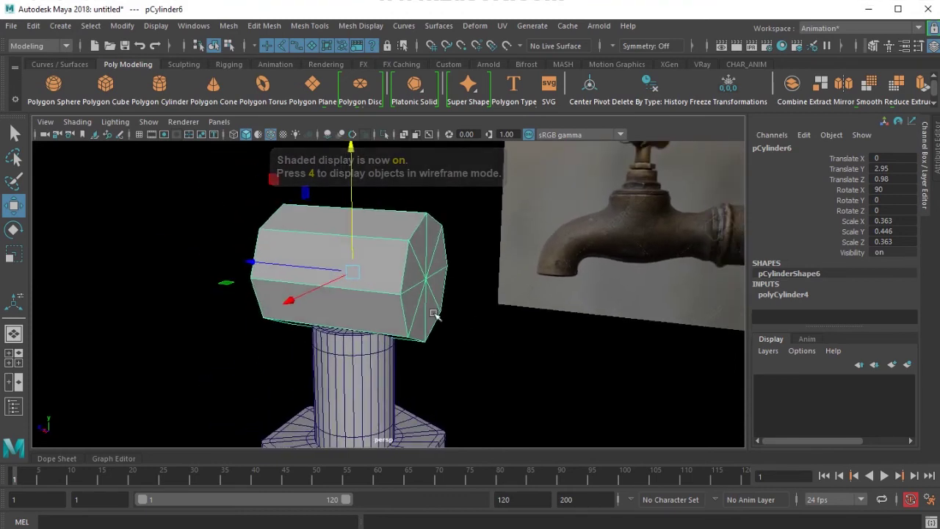
{"action": "left_click_drag", "start_coordinate": [434, 314], "coordinate": [401, 305], "text": "alt"}
Select the triangular faces of one end cap of the cylinder one by one.
{"action": "right_click_drag", "start_coordinate": [395, 297], "coordinate": [395, 298]}
{"action": "left_click", "coordinate": [395, 275]}
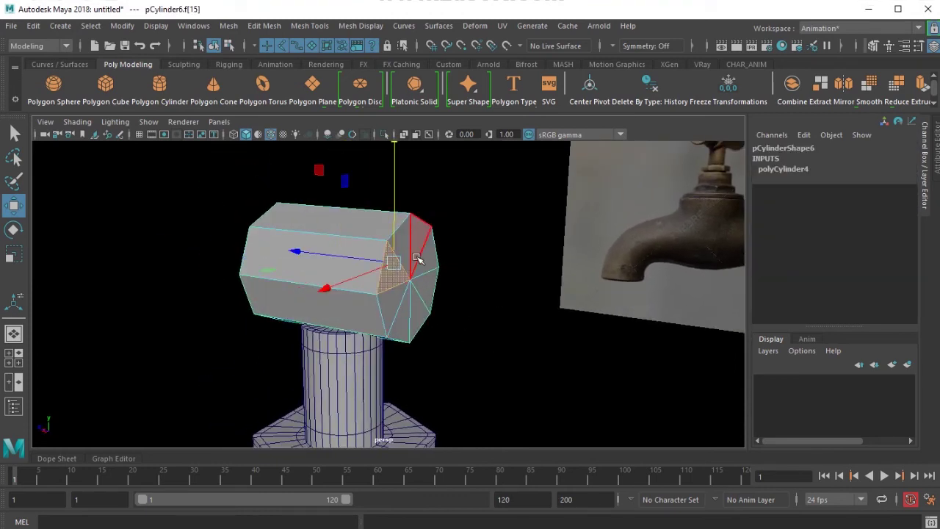
{"action": "left_click", "coordinate": [406, 247], "text": "shift"}
{"action": "left_click", "coordinate": [418, 238], "text": "shift"}
{"action": "left_click", "coordinate": [429, 259], "text": "shift"}
{"action": "left_click", "coordinate": [428, 290], "text": "shift"}
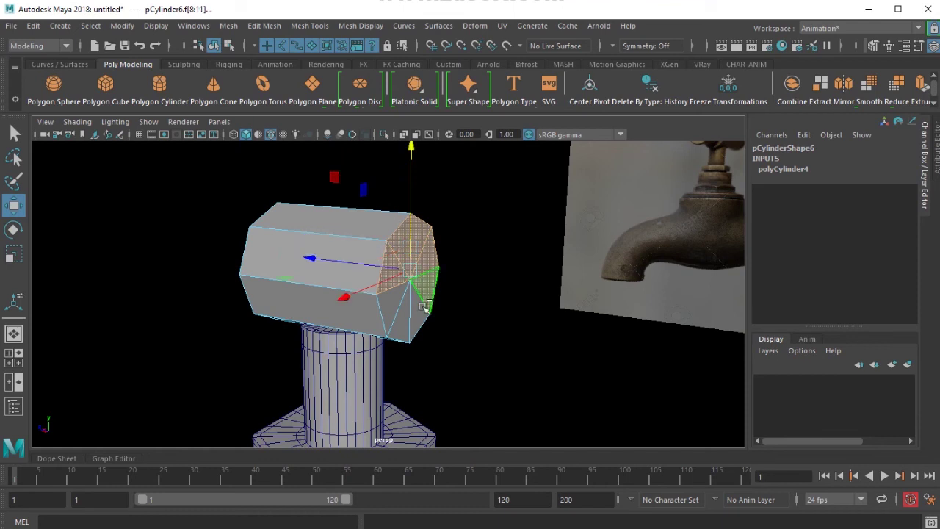
{"action": "left_click", "coordinate": [412, 319], "text": "shift"}
{"action": "scroll", "coordinate": [455, 324], "scroll_direction": "up", "scroll_amount": 2}
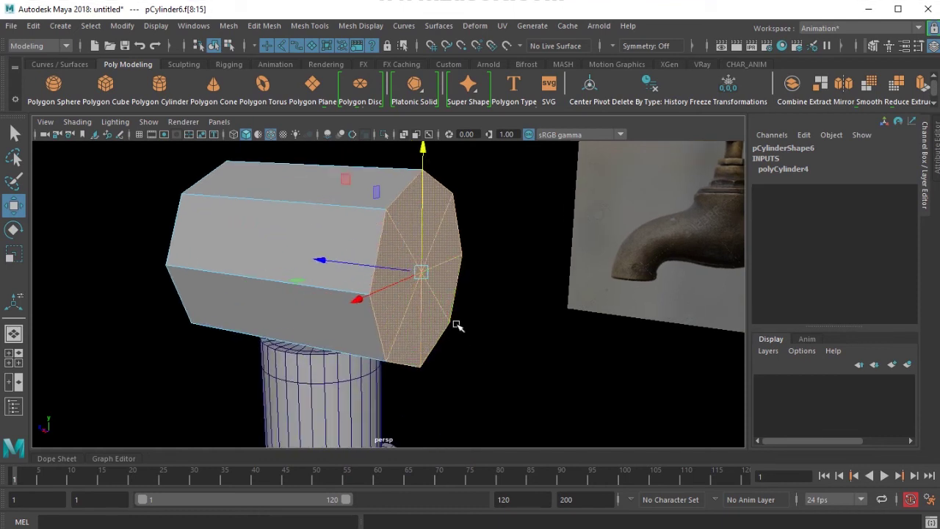
Select the centre vertices of both cylinder end caps and convert the selection to all of the cap faces.
{"action": "key", "text": "F8"}
{"action": "right_click_drag", "start_coordinate": [438, 277], "coordinate": [371, 185]}
{"action": "left_click", "coordinate": [420, 273]}
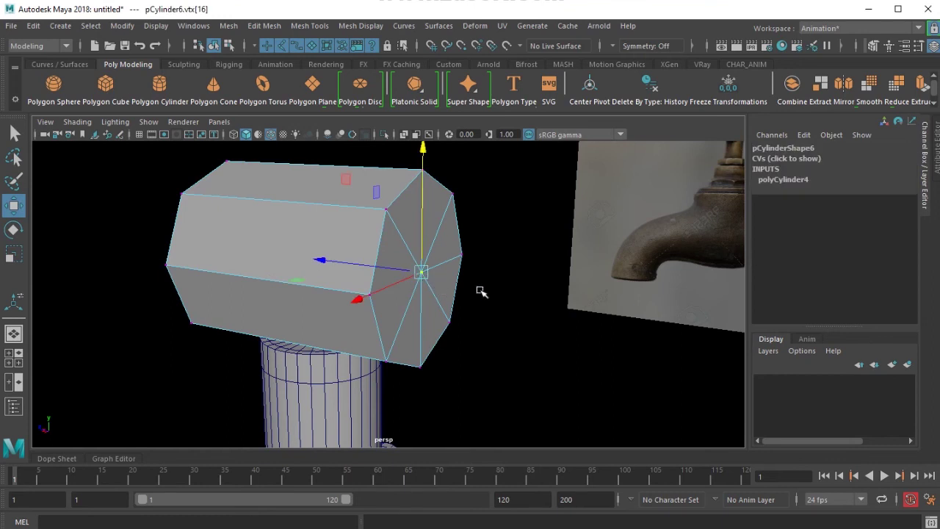
{"action": "right_click_drag", "start_coordinate": [492, 251], "coordinate": [495, 324], "text": "shift"}
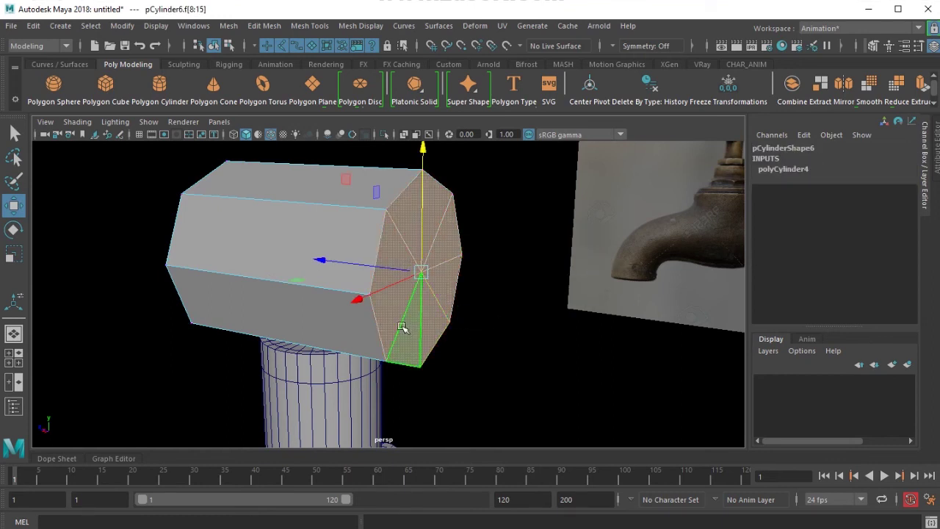
{"action": "right_click_drag", "start_coordinate": [402, 325], "coordinate": [413, 274]}
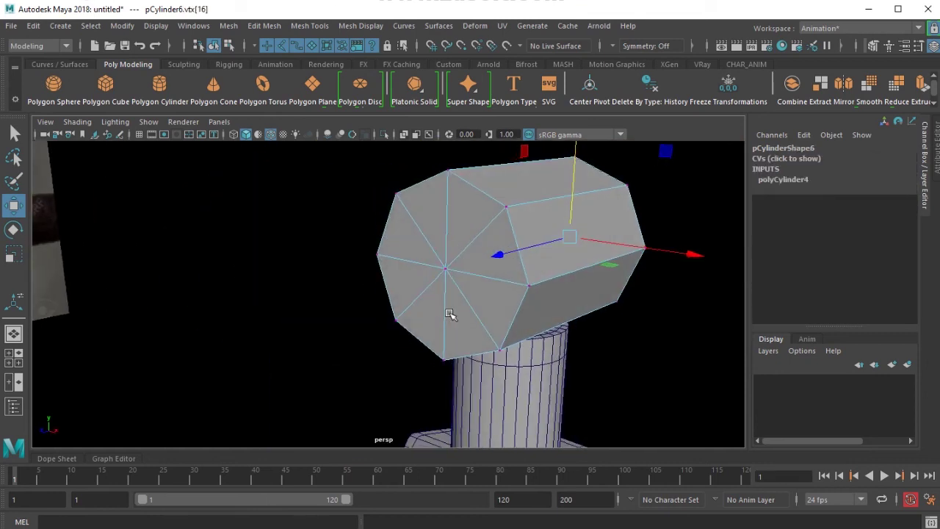
{"action": "left_click", "coordinate": [446, 272], "text": "shift"}
{"action": "left_click_drag", "start_coordinate": [563, 313], "coordinate": [478, 202], "text": "alt"}
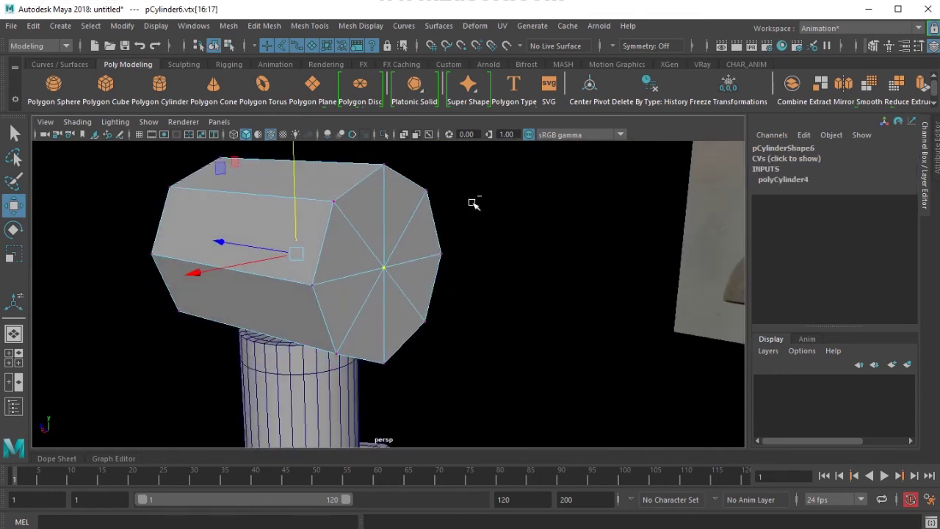
{"action": "right_click_drag", "start_coordinate": [472, 202], "coordinate": [479, 238], "text": "ctrl"}
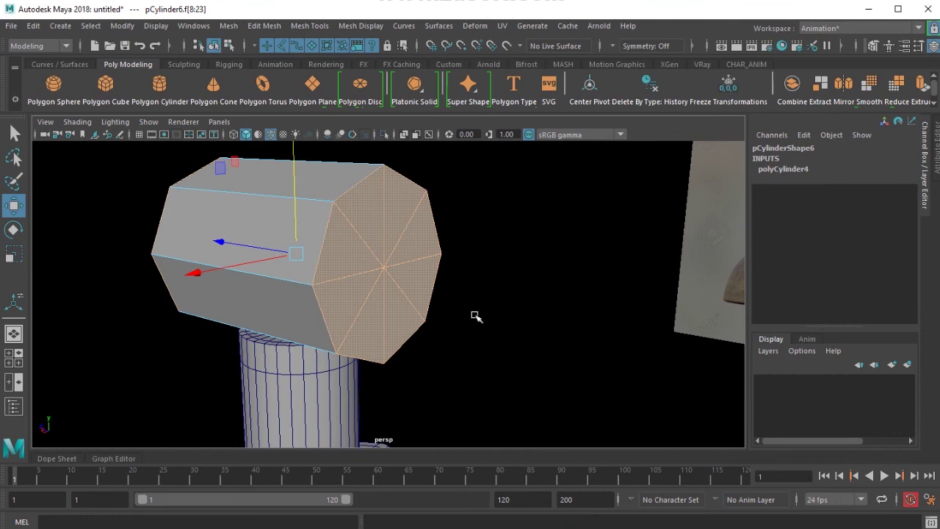
Extrude both end caps of the cylinder without depth and scale the new faces inward as a smaller inset.
{"action": "key", "text": "ctrl+e"}
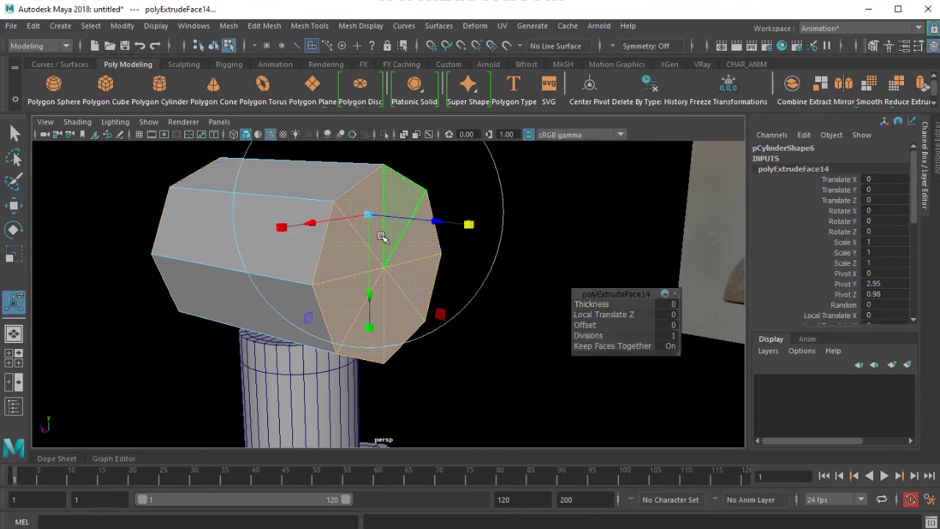
{"action": "left_click", "coordinate": [365, 225]}
{"action": "left_click_drag", "start_coordinate": [363, 224], "coordinate": [341, 253]}
Extrude the inset faces outward with Local Translate Z 1.066 to form two arms, and enlarge their end faces into a flare.
{"action": "key", "text": "ctrl+e"}
{"action": "left_click_drag", "start_coordinate": [439, 246], "coordinate": [636, 300]}
{"action": "right_click_drag", "start_coordinate": [471, 253], "coordinate": [110, 260], "text": "alt"}
{"action": "left_click_drag", "start_coordinate": [495, 284], "coordinate": [512, 295]}
{"action": "right_click_drag", "start_coordinate": [507, 300], "coordinate": [418, 315], "text": "alt"}
{"action": "left_click_drag", "start_coordinate": [418, 314], "coordinate": [469, 307], "text": "alt"}
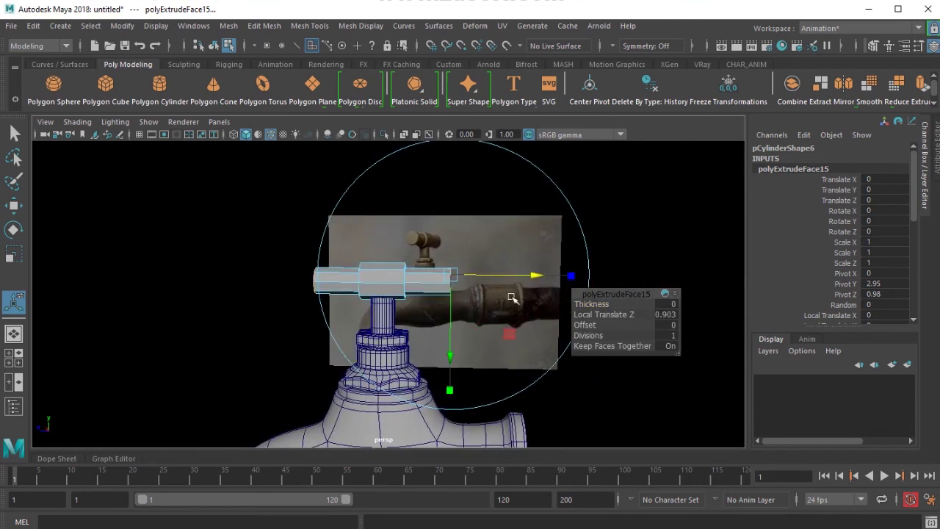
{"action": "left_click_drag", "start_coordinate": [523, 277], "coordinate": [547, 277]}
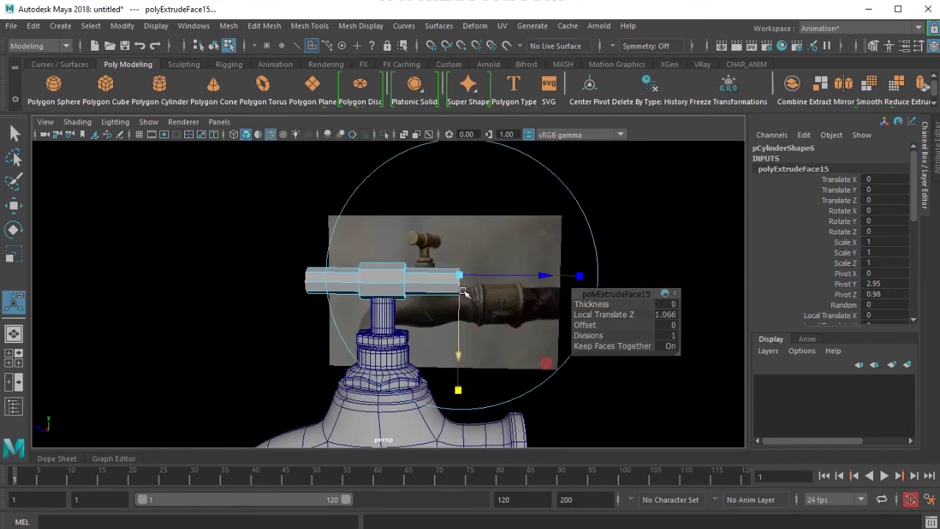
{"action": "left_click_drag", "start_coordinate": [458, 276], "coordinate": [499, 293]}
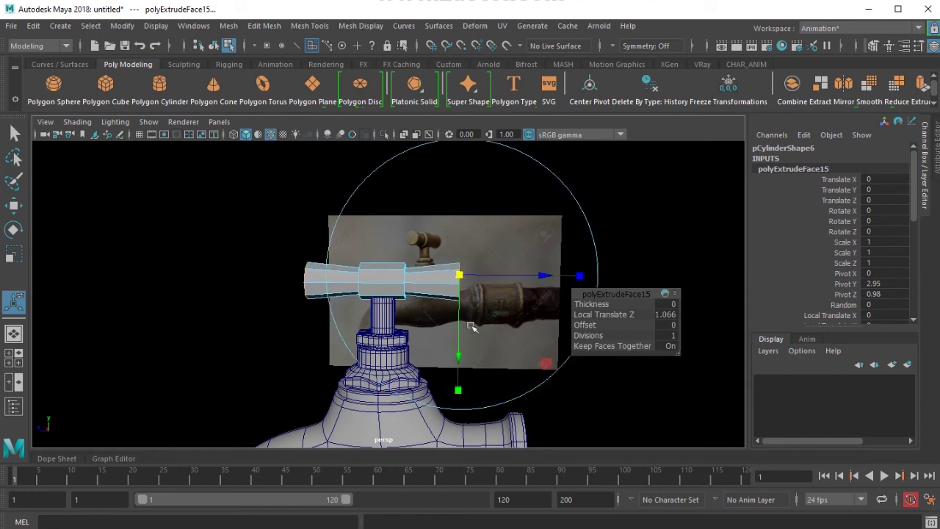
Return the handle to object mode, turn on its smooth preview and select it.
{"action": "right_click_drag", "start_coordinate": [473, 325], "coordinate": [514, 323], "text": "alt"}
{"action": "left_click_drag", "start_coordinate": [515, 323], "coordinate": [409, 332], "text": "alt"}
{"action": "key", "text": "w"}
{"action": "key", "text": "F8"}
{"action": "mouse_move", "coordinate": [389, 288]}
{"action": "left_mouse_down", "text": "alt"}
{"action": "mouse_move", "coordinate": [462, 345]}
{"action": "mouse_move", "coordinate": [370, 281]}
{"action": "mouse_move", "coordinate": [384, 300]}
{"action": "mouse_move", "coordinate": [389, 285]}
{"action": "left_mouse_up", "text": "alt"}
{"action": "key", "text": "3"}
{"action": "left_click", "coordinate": [407, 346]}
{"action": "left_click", "coordinate": [405, 225]}
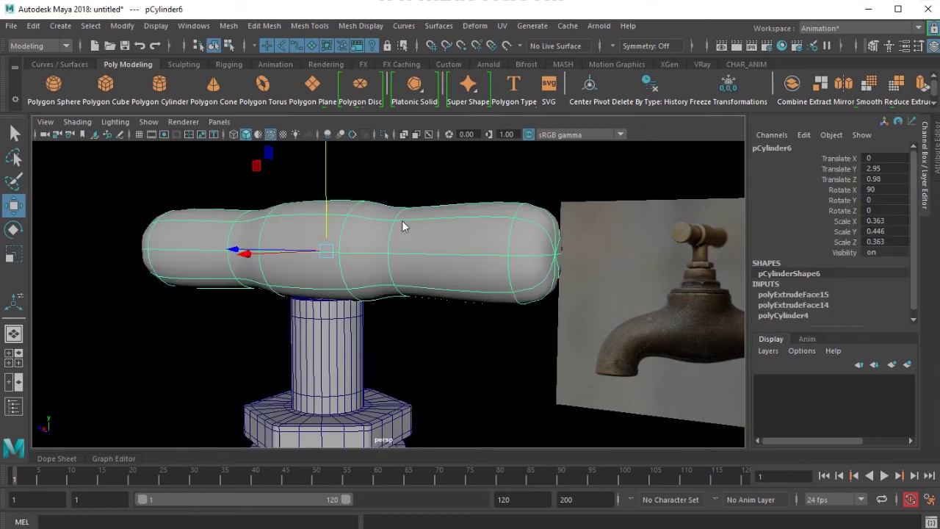
Insert four supporting edge loops with Multi-Cut around the joint between the hub and one arm, turning off the smooth preview.
{"action": "key", "text": "ctrl+shift+x"}
{"action": "scroll", "coordinate": [384, 301], "scroll_direction": "up", "scroll_amount": 5}
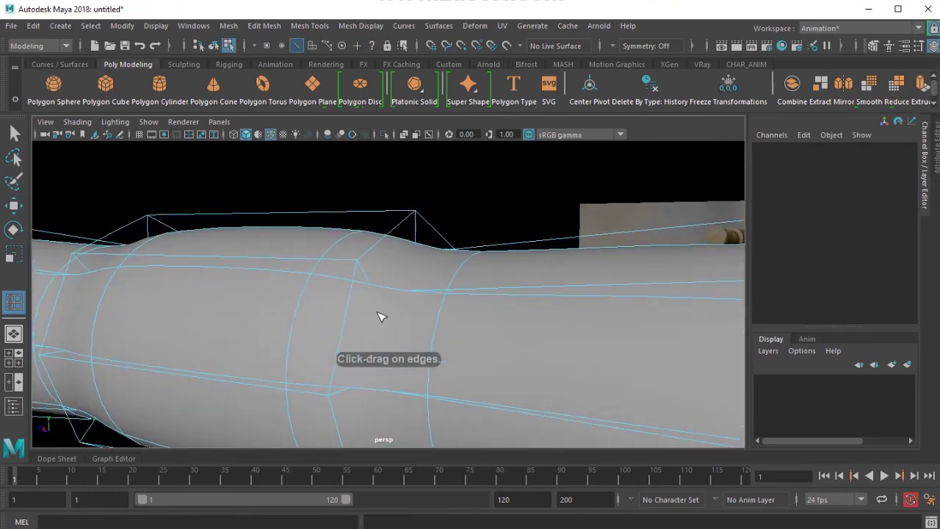
{"action": "left_click_drag", "start_coordinate": [349, 260], "coordinate": [358, 266]}
{"action": "left_click", "coordinate": [360, 266], "text": "ctrl"}
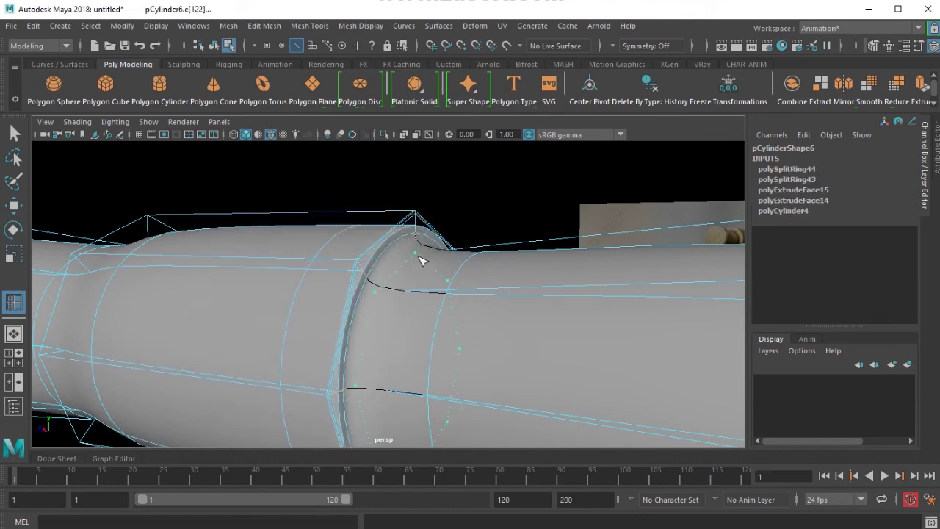
{"action": "left_click", "coordinate": [422, 255], "text": "ctrl"}
{"action": "key", "text": "1"}
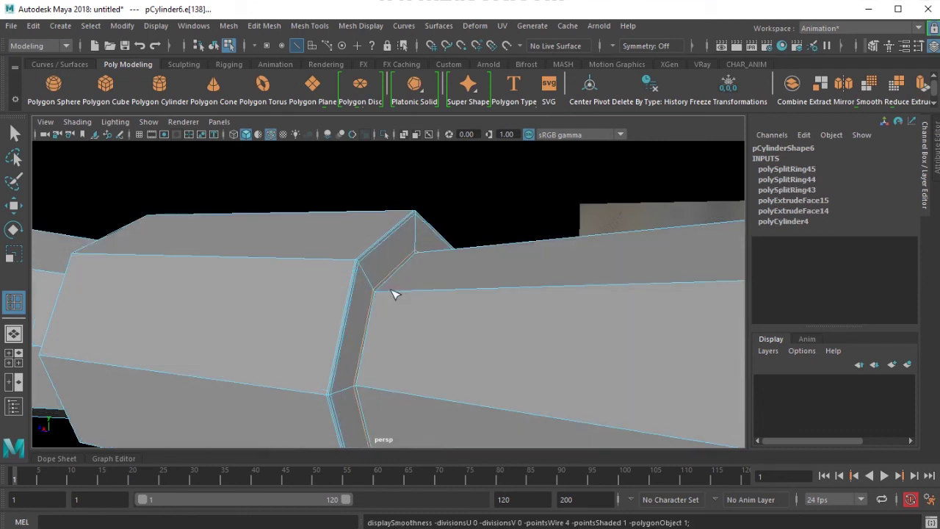
{"action": "left_click", "coordinate": [380, 299], "text": "ctrl"}
Insert four matching supporting edge loops where the hub meets the opposite arm.
{"action": "left_click_drag", "start_coordinate": [378, 298], "coordinate": [559, 275], "text": "alt"}
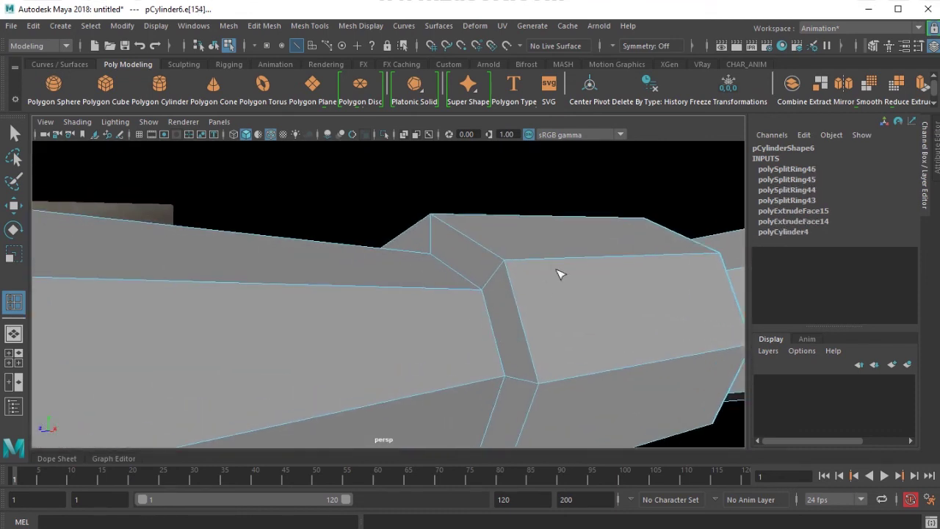
{"action": "left_click", "coordinate": [507, 267], "text": "ctrl"}
{"action": "left_click", "coordinate": [499, 279], "text": "ctrl"}
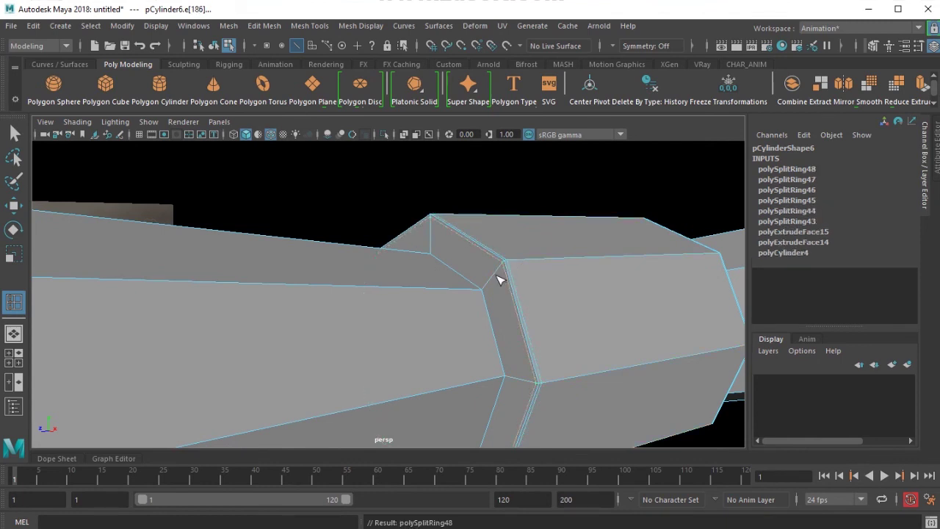
{"action": "left_click", "coordinate": [488, 292], "text": "ctrl"}
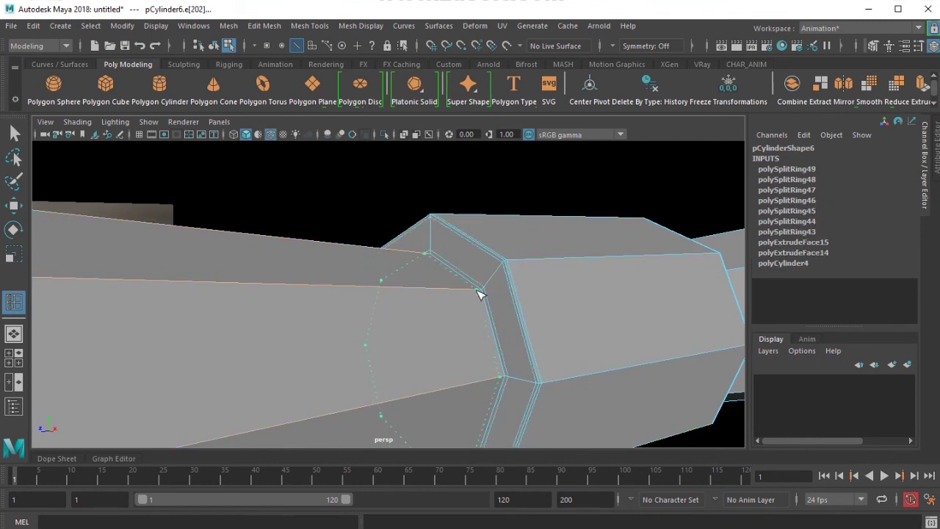
{"action": "left_click", "coordinate": [479, 292], "text": "ctrl"}
Insert supporting edge loops beside the outer rim of each arm, on both the side and the end cap.
{"action": "left_click_drag", "start_coordinate": [464, 327], "coordinate": [387, 330], "text": "alt"}
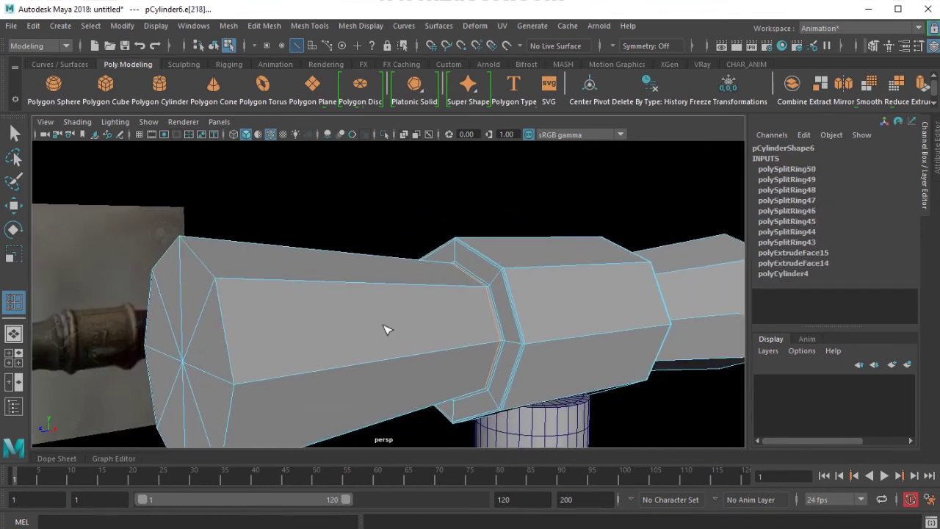
{"action": "left_click", "coordinate": [223, 287], "text": "ctrl"}
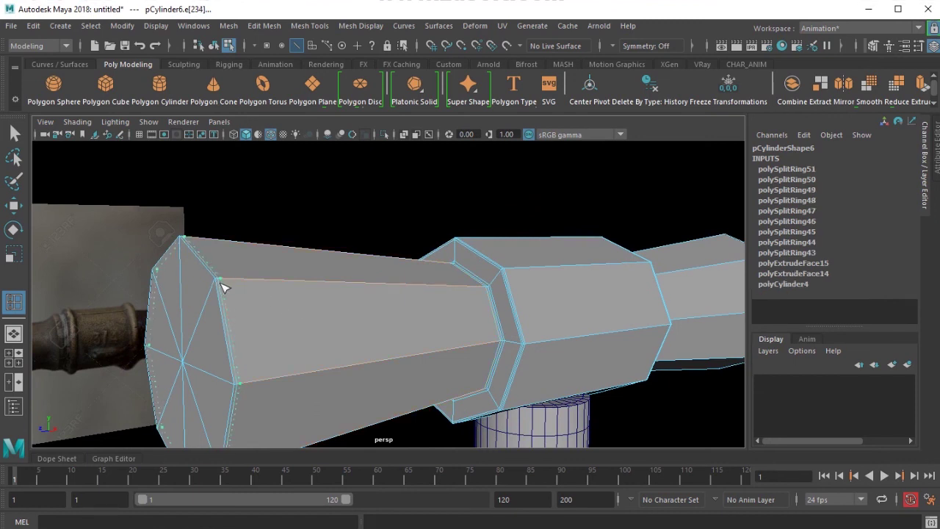
{"action": "left_click", "coordinate": [223, 287], "text": "ctrl"}
{"action": "left_click_drag", "start_coordinate": [223, 287], "coordinate": [465, 257], "text": "alt"}
{"action": "left_click", "coordinate": [479, 244]}
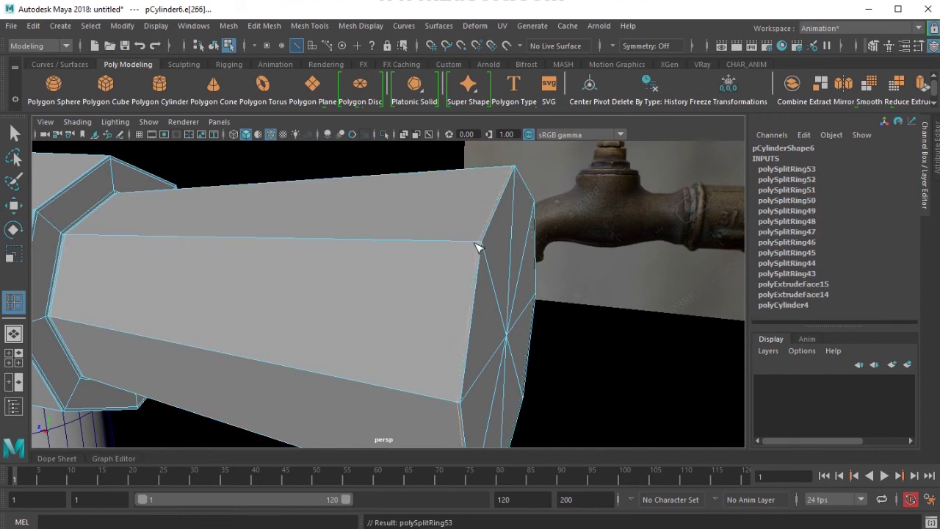
{"action": "left_click", "coordinate": [477, 245]}
Leave Multi-Cut, return to object mode, and show the deselected handle with smooth preview.
{"action": "key", "text": "w"}
{"action": "key", "text": "F8"}
{"action": "key", "text": "F8"}
{"action": "scroll", "coordinate": [314, 257], "scroll_direction": "down", "scroll_amount": 5}
{"action": "left_click_drag", "start_coordinate": [313, 257], "coordinate": [494, 285], "text": "alt"}
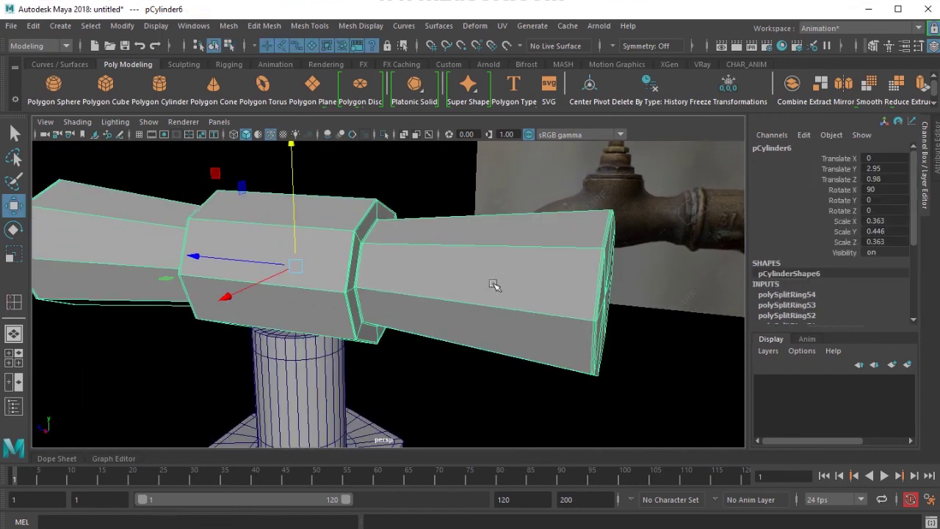
{"action": "left_click", "coordinate": [467, 368]}
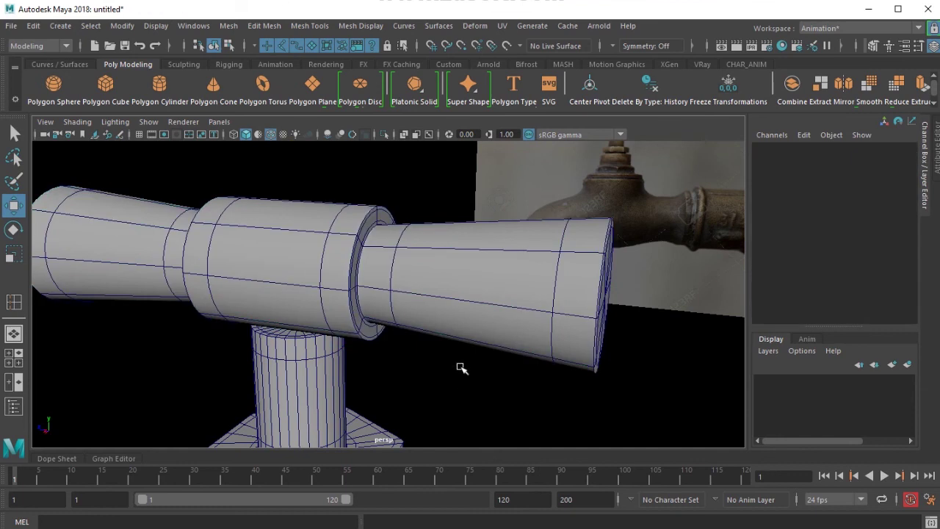
{"action": "left_click_drag", "start_coordinate": [458, 370], "coordinate": [297, 161], "text": "alt"}
Inspect the handle and whole tap with the wireframe overlay off, and restore the overlay.
{"action": "left_click", "coordinate": [270, 135]}
{"action": "scroll", "coordinate": [368, 257], "scroll_direction": "down", "scroll_amount": 6}
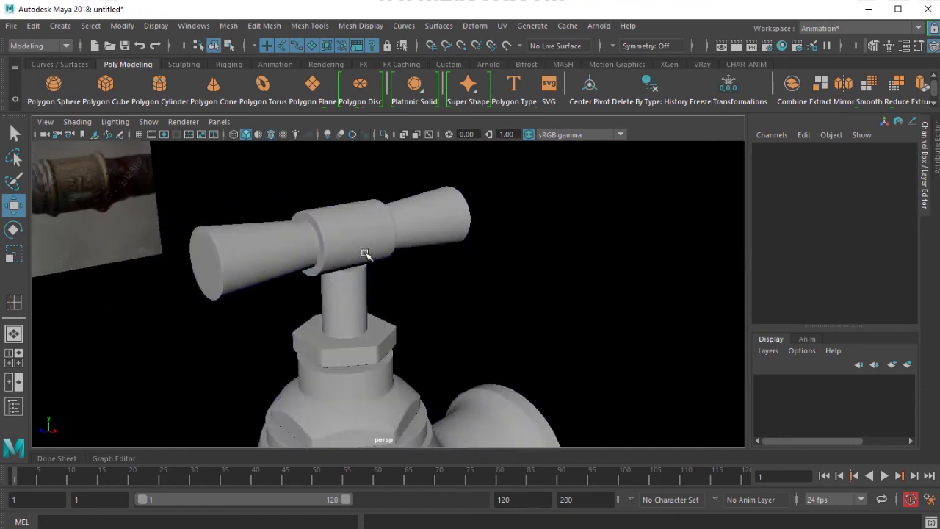
{"action": "mouse_move", "coordinate": [367, 256]}
{"action": "left_mouse_down", "text": "alt"}
{"action": "mouse_move", "coordinate": [416, 366]}
{"action": "mouse_move", "coordinate": [455, 339]}
{"action": "left_mouse_up", "text": "alt"}
{"action": "middle_click_drag", "start_coordinate": [456, 339], "coordinate": [468, 296], "text": "alt"}
{"action": "left_click_drag", "start_coordinate": [468, 295], "coordinate": [458, 291], "text": "alt"}
{"action": "left_click", "coordinate": [270, 135]}
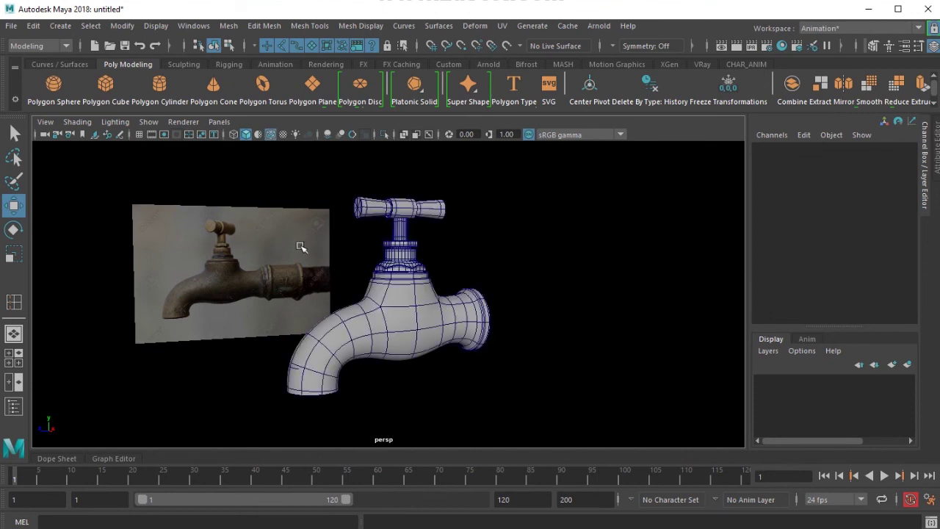
{"action": "left_click_drag", "start_coordinate": [304, 245], "coordinate": [273, 194], "text": "alt"}
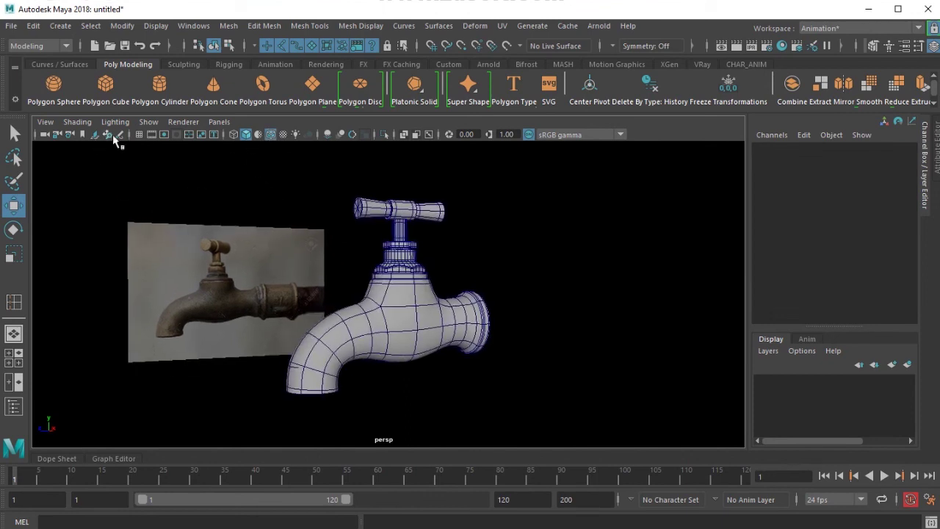
Hide image planes in the perspective view so only the tap model is displayed.
{"action": "left_click", "coordinate": [149, 122]}
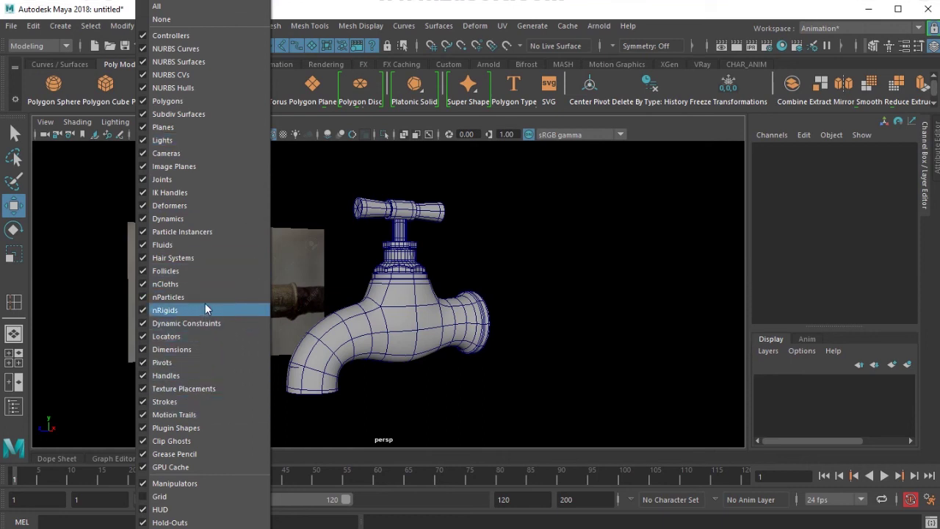
{"action": "left_click", "coordinate": [205, 167]}
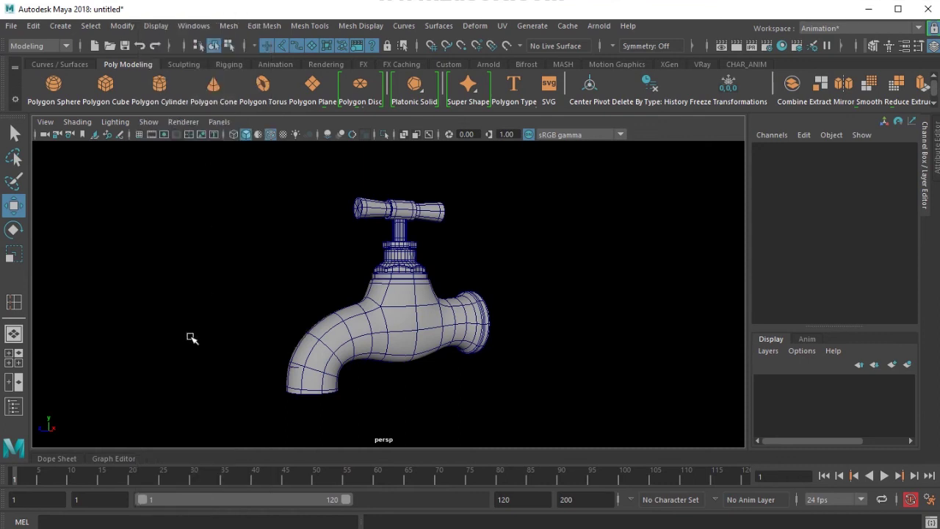
{"action": "middle_click_drag", "start_coordinate": [484, 331], "coordinate": [349, 332], "text": "alt"}
{"action": "scroll", "coordinate": [390, 343], "scroll_direction": "up", "scroll_amount": 1}
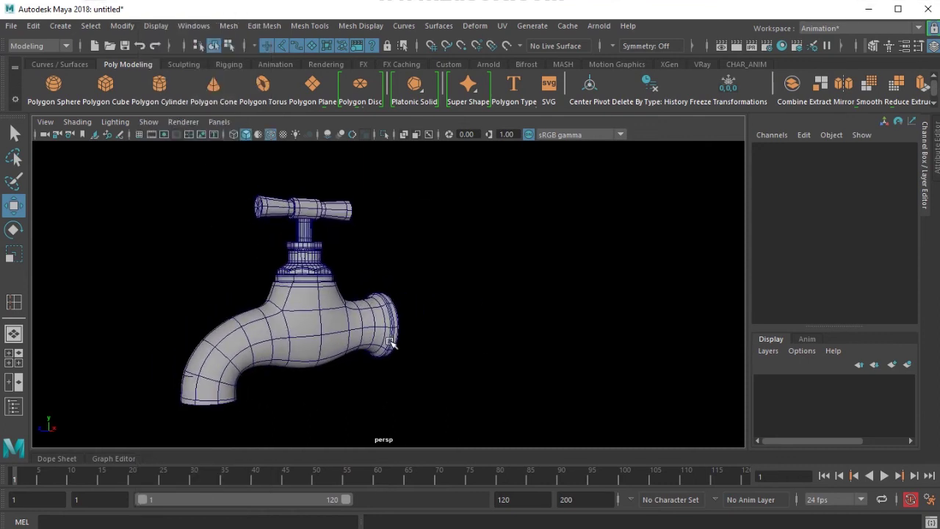